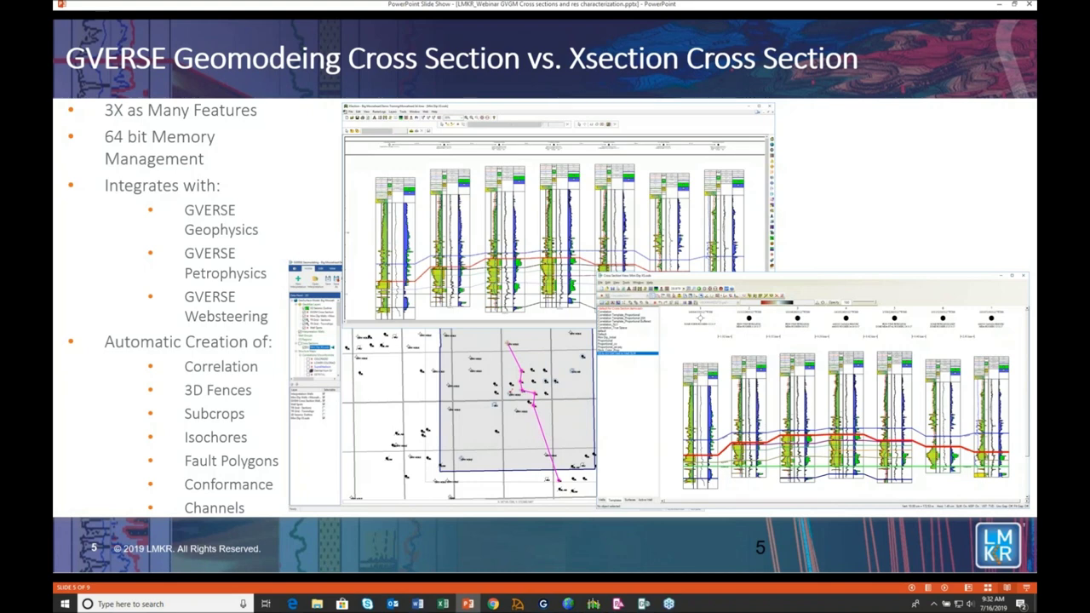
{"action": "key", "text": "Right"}
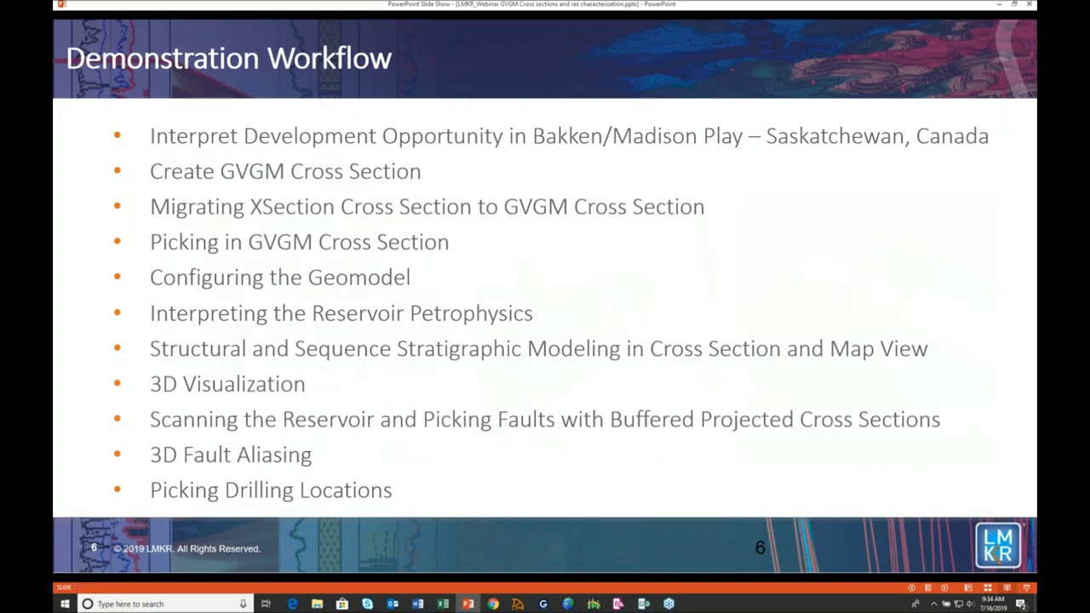
{"action": "key", "text": "Right"}
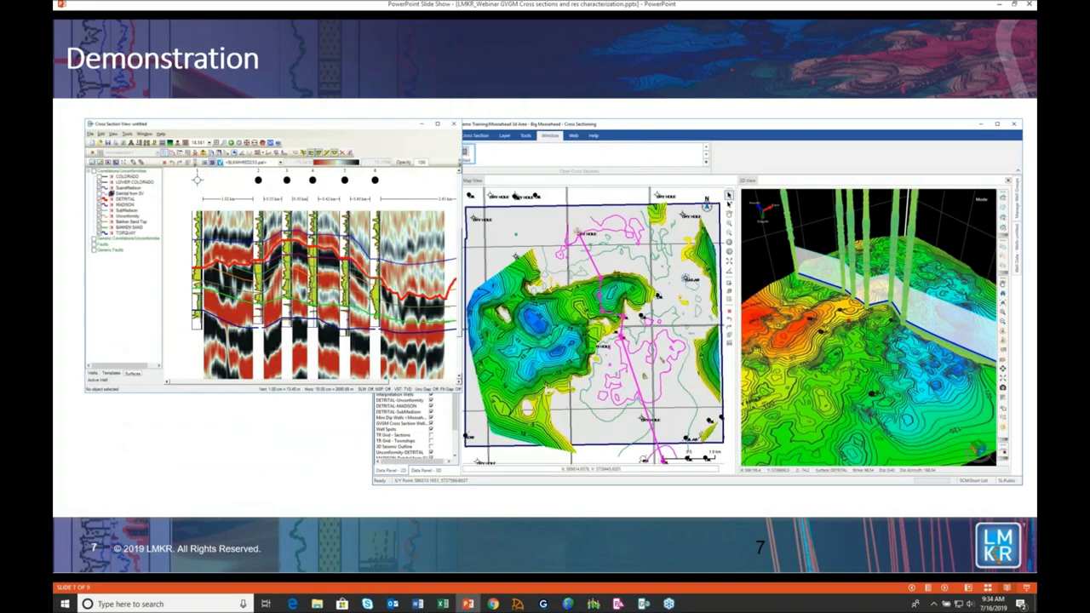
Switch to GVERSE Geomodeling and define a well-to-well cross section through the seven orange-circled wells, from the northern dry hole to the southernmost oil well.
{"action": "left_click", "coordinate": [1000, 5]}
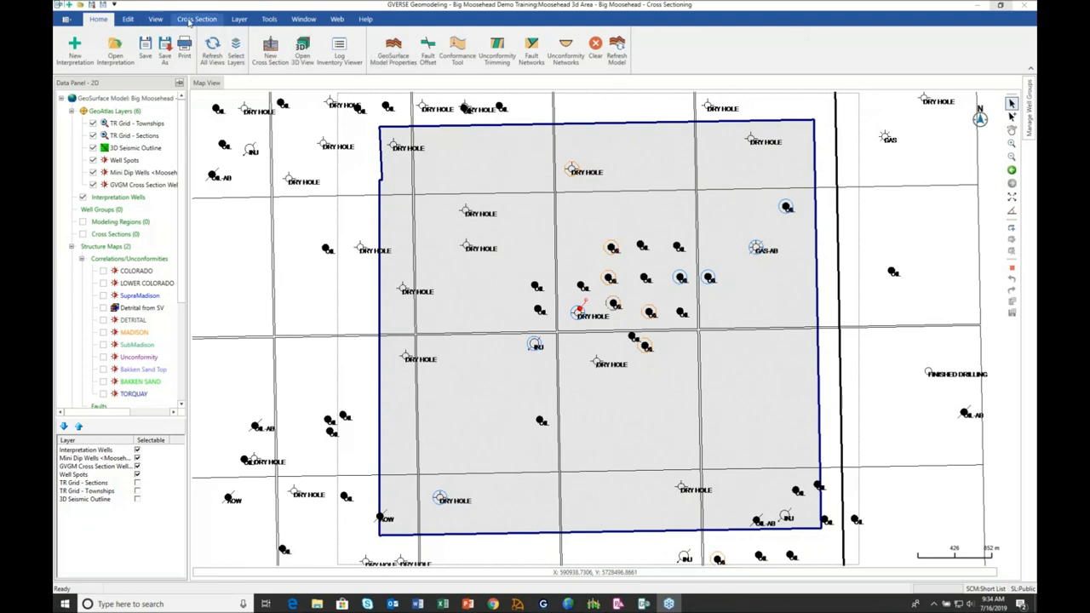
{"action": "left_click", "coordinate": [190, 20]}
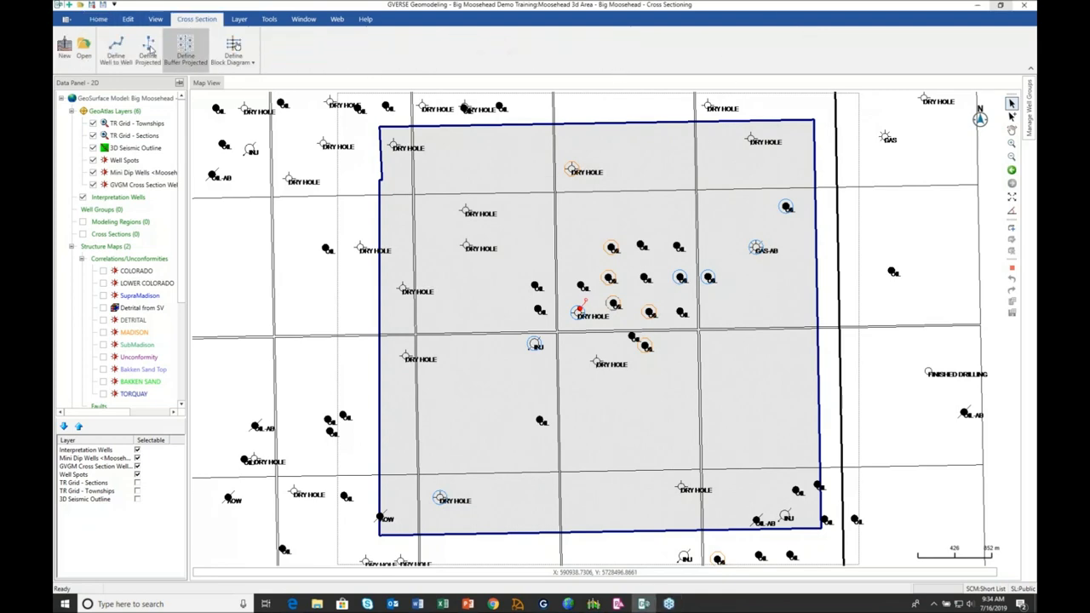
{"action": "left_click", "coordinate": [116, 58]}
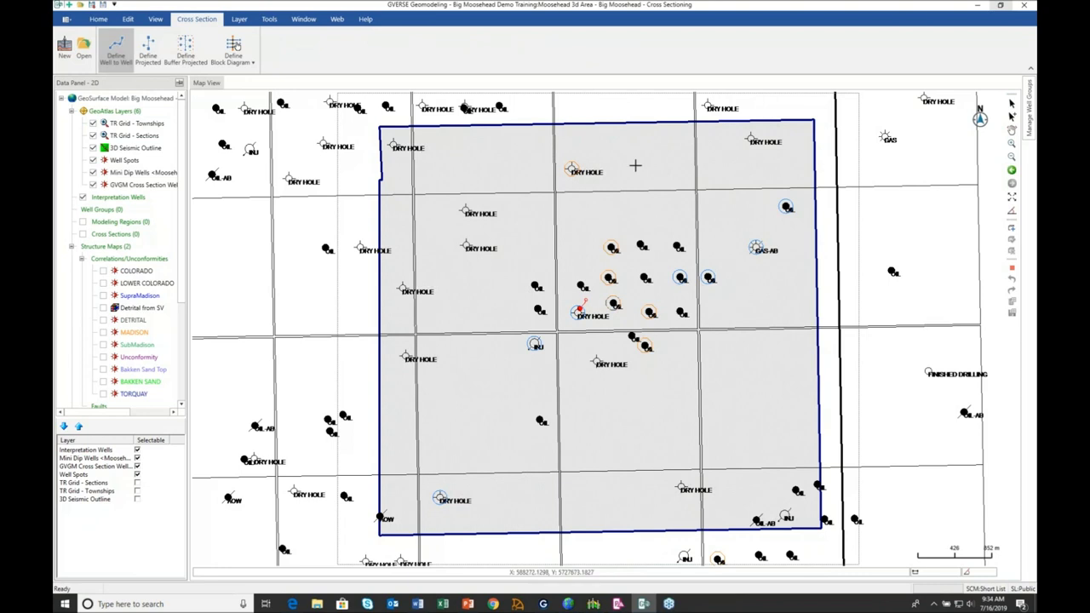
{"action": "left_click", "coordinate": [572, 169]}
{"action": "left_click", "coordinate": [612, 248]}
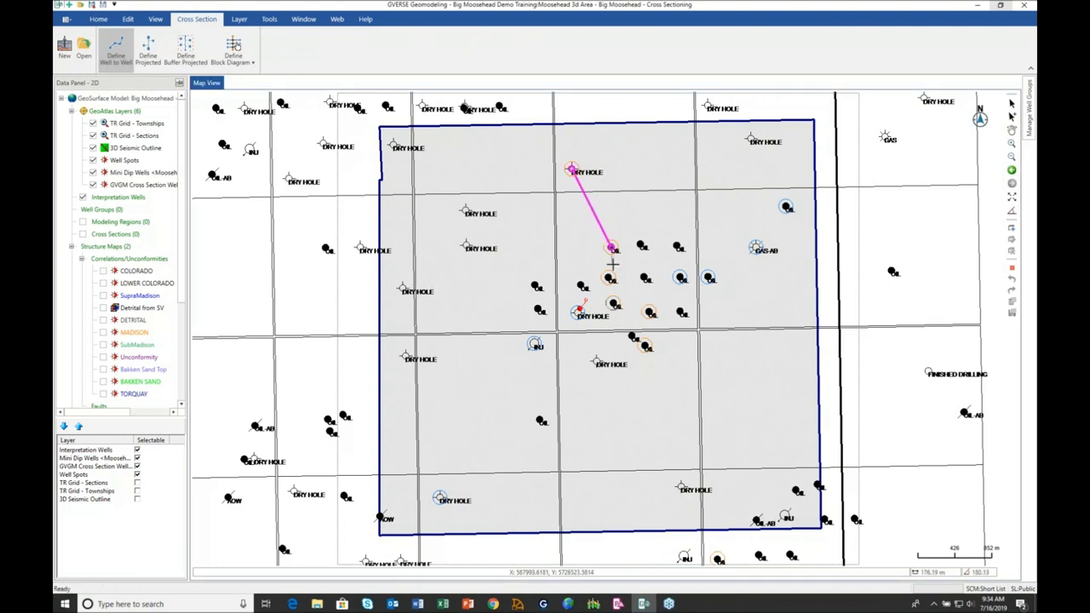
{"action": "left_click", "coordinate": [610, 277]}
{"action": "left_click", "coordinate": [614, 303]}
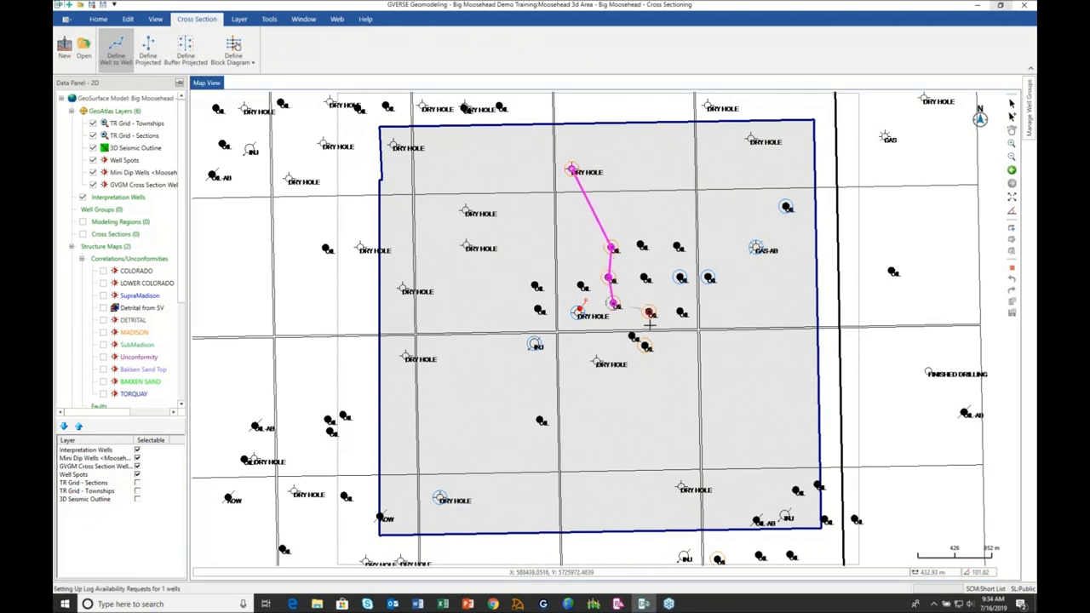
{"action": "left_click", "coordinate": [649, 314]}
{"action": "left_click", "coordinate": [646, 346]}
{"action": "left_click", "coordinate": [718, 559]}
{"action": "right_click", "coordinate": [728, 552]}
{"action": "left_click", "coordinate": [754, 556]}
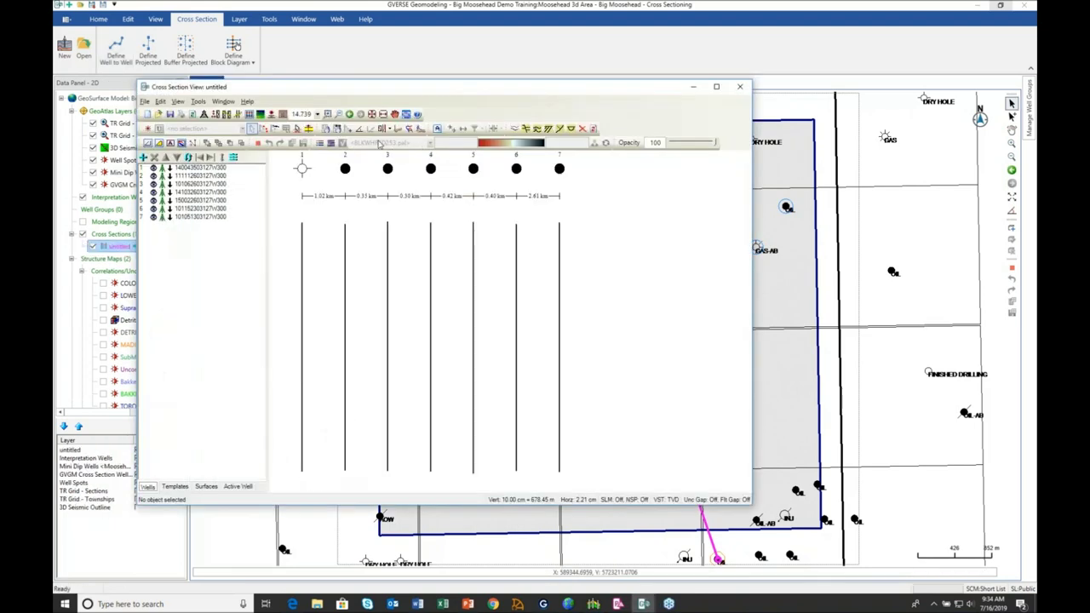
Review the cross-section display preferences, from wells/logs and layout through surfaces, faults, display options, interpolation and headers to marginalia, without changing them.
{"action": "left_click_drag", "start_coordinate": [506, 88], "coordinate": [618, 74]}
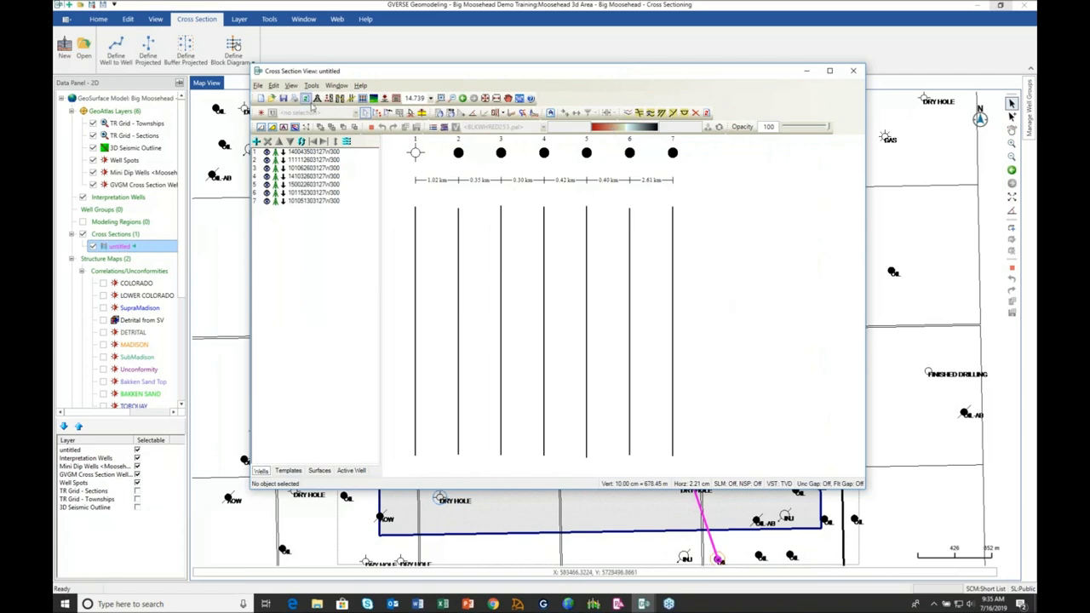
{"action": "left_click", "coordinate": [317, 100]}
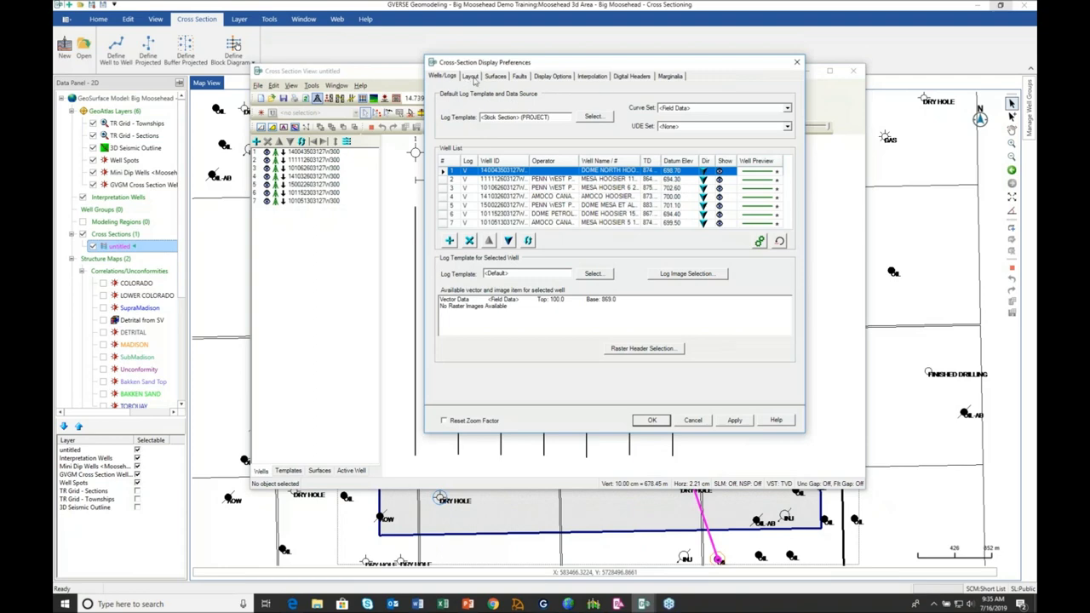
{"action": "left_click", "coordinate": [471, 77]}
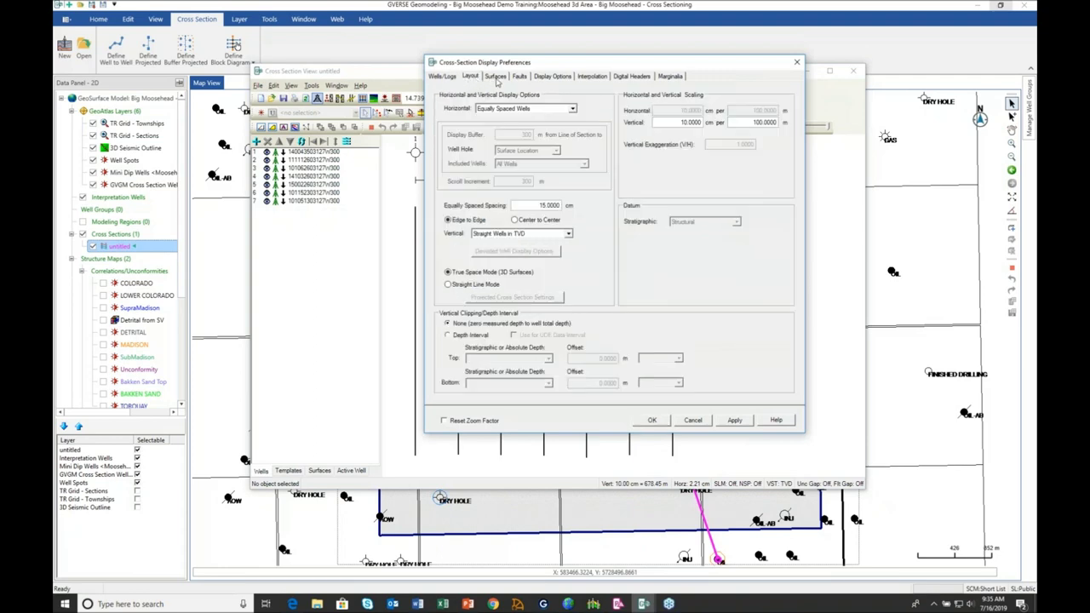
{"action": "left_click", "coordinate": [496, 77]}
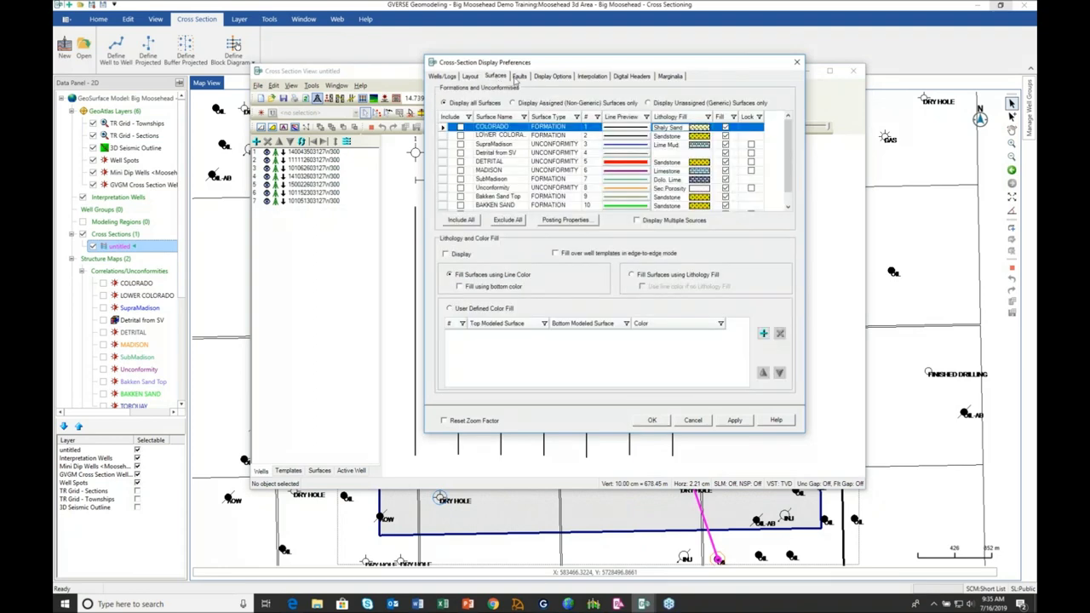
{"action": "left_click", "coordinate": [519, 76]}
{"action": "left_click", "coordinate": [549, 76]}
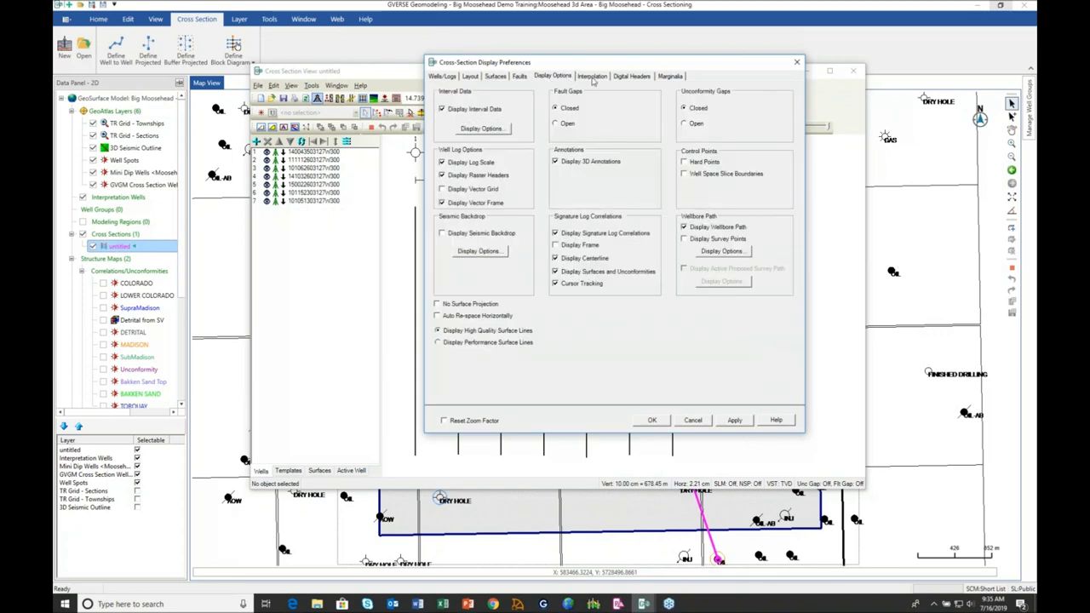
{"action": "left_click", "coordinate": [592, 78]}
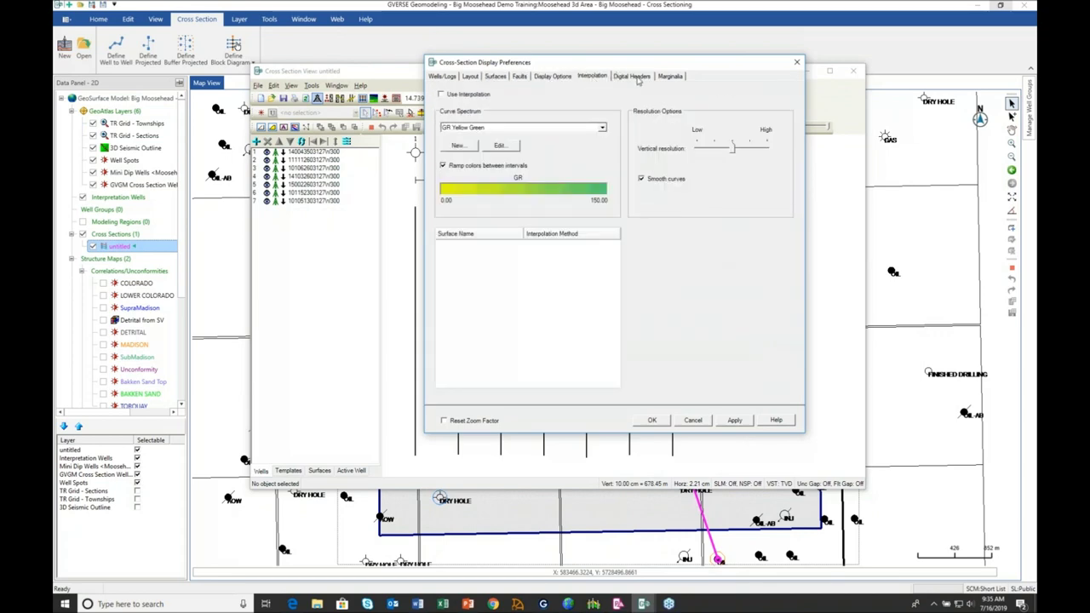
{"action": "left_click", "coordinate": [635, 77]}
{"action": "left_click", "coordinate": [668, 77]}
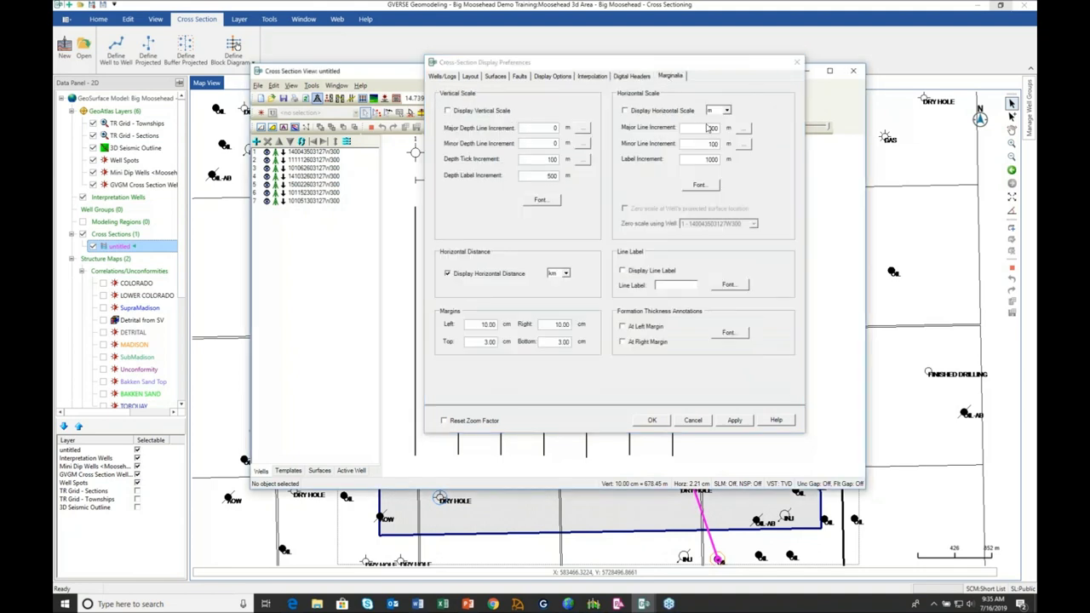
{"action": "left_click", "coordinate": [796, 62]}
Apply the template "XS to GV GM Well to Well SLM" to the untitled cross section and maximize its view.
{"action": "left_click", "coordinate": [287, 470]}
{"action": "left_click", "coordinate": [303, 233]}
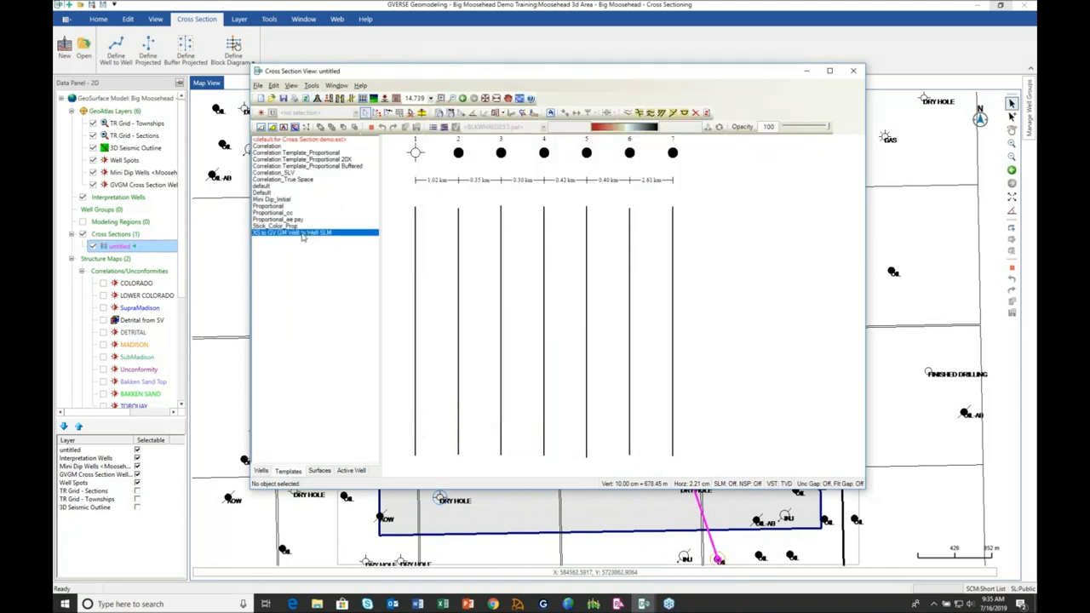
{"action": "right_click", "coordinate": [302, 235]}
{"action": "left_click", "coordinate": [340, 246]}
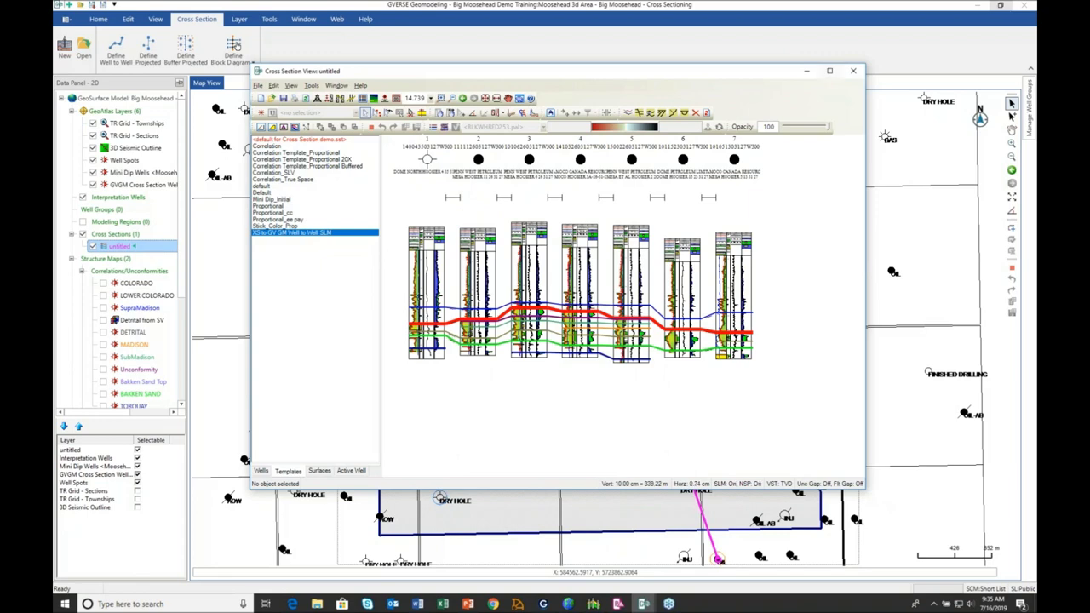
{"action": "left_click", "coordinate": [829, 70]}
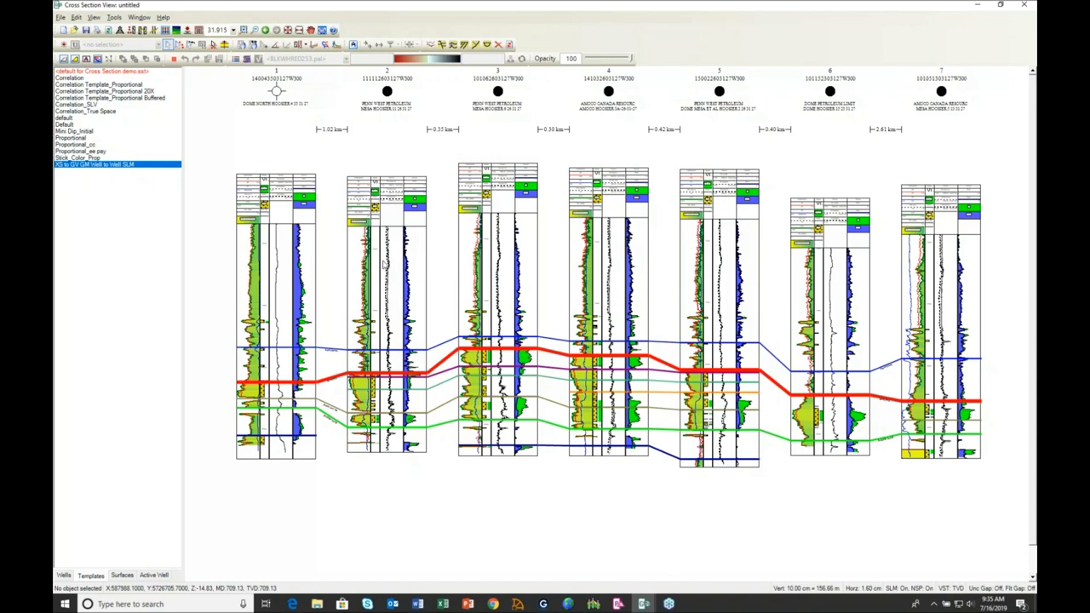
Switch to XSection and save the Mini Dip XS section in Cross Section XML format (*.ssdx) in Moosehead 3d Area's Big Moosehead - Cross Sectioning folder.
{"action": "left_click", "coordinate": [593, 604]}
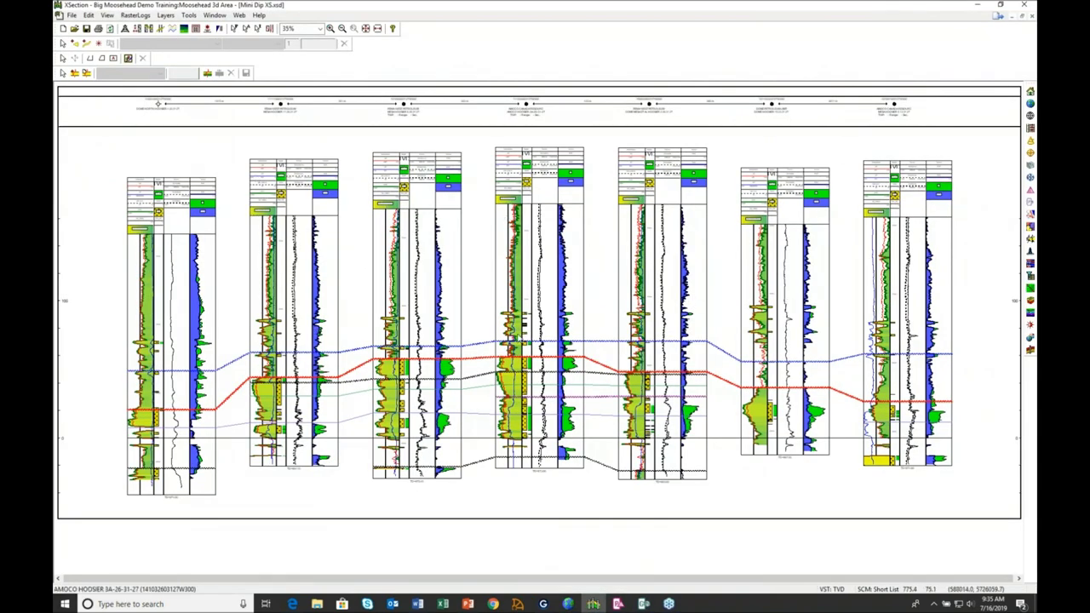
{"action": "left_click", "coordinate": [71, 16]}
{"action": "left_click", "coordinate": [88, 74]}
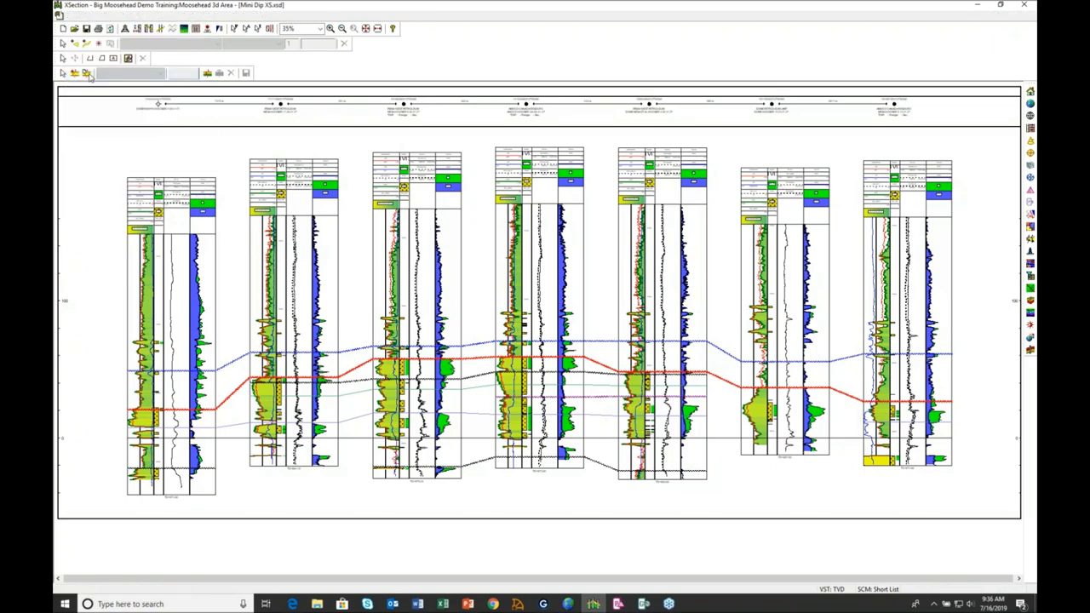
{"action": "left_click", "coordinate": [686, 323]}
{"action": "scroll", "coordinate": [686, 325], "scroll_direction": "down", "scroll_amount": 1}
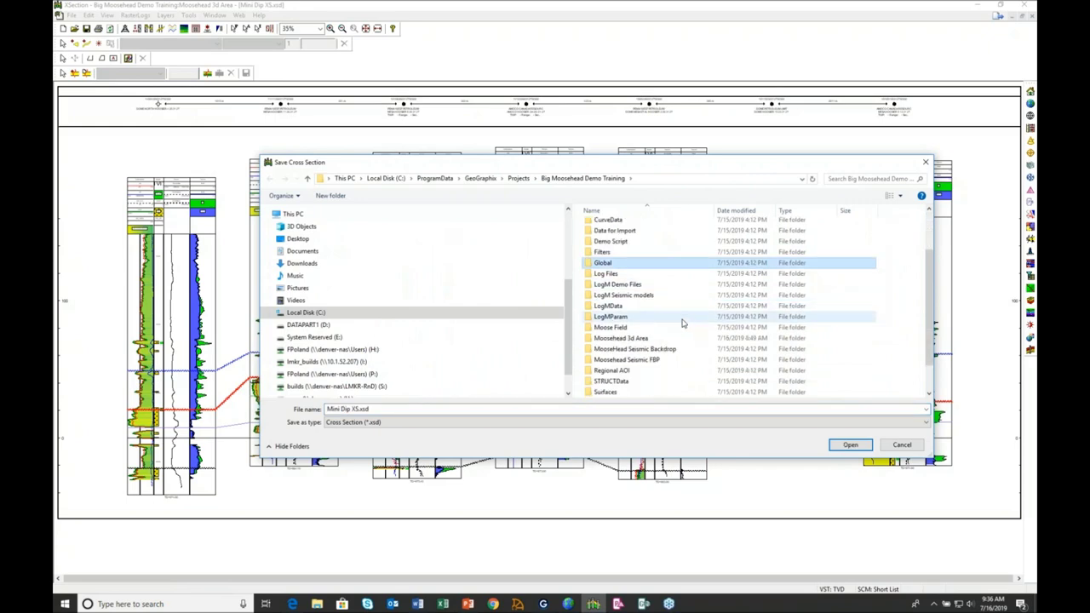
{"action": "scroll", "coordinate": [685, 326], "scroll_direction": "down", "scroll_amount": 2}
{"action": "double_click", "coordinate": [656, 310]}
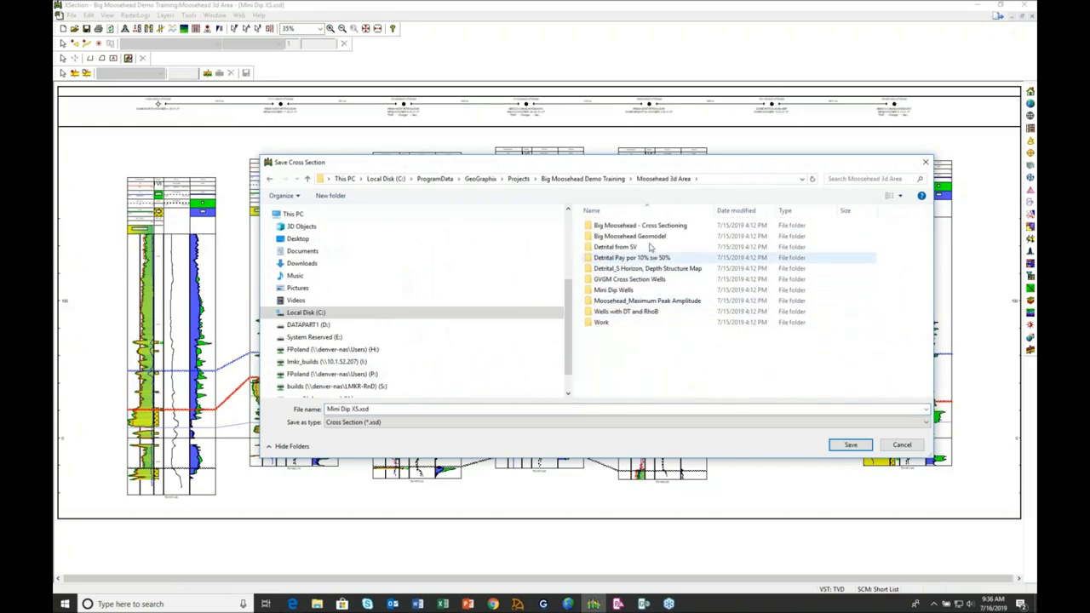
{"action": "double_click", "coordinate": [653, 226]}
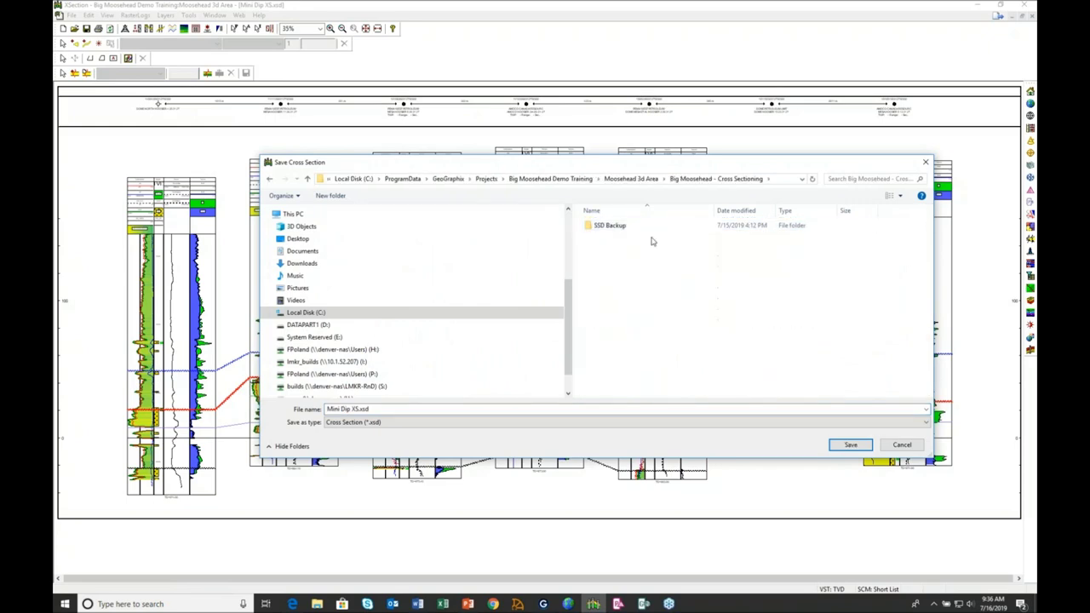
{"action": "left_click", "coordinate": [926, 423]}
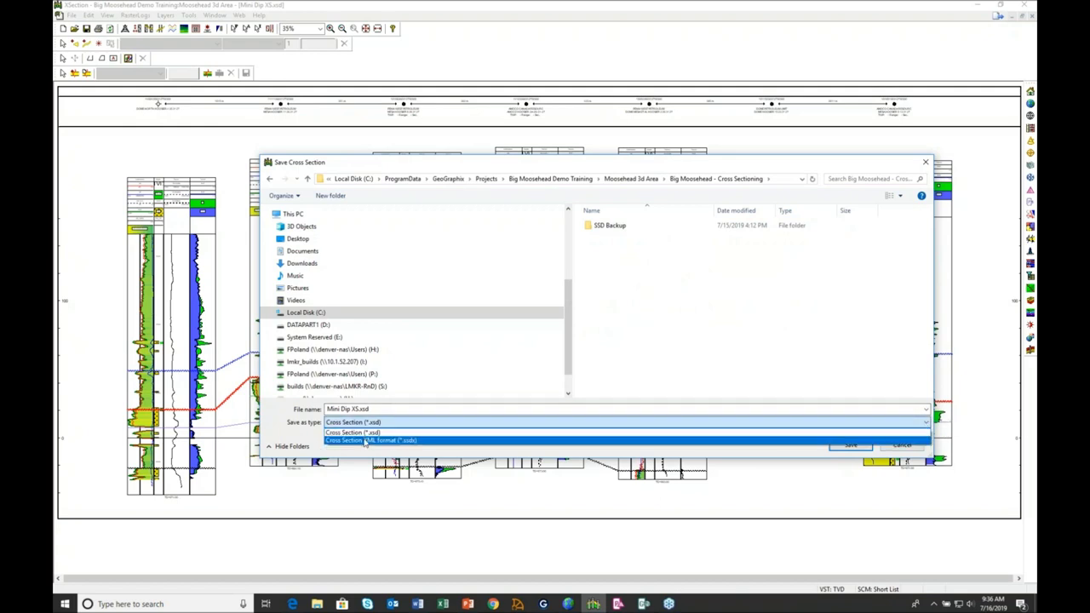
{"action": "left_click", "coordinate": [364, 443]}
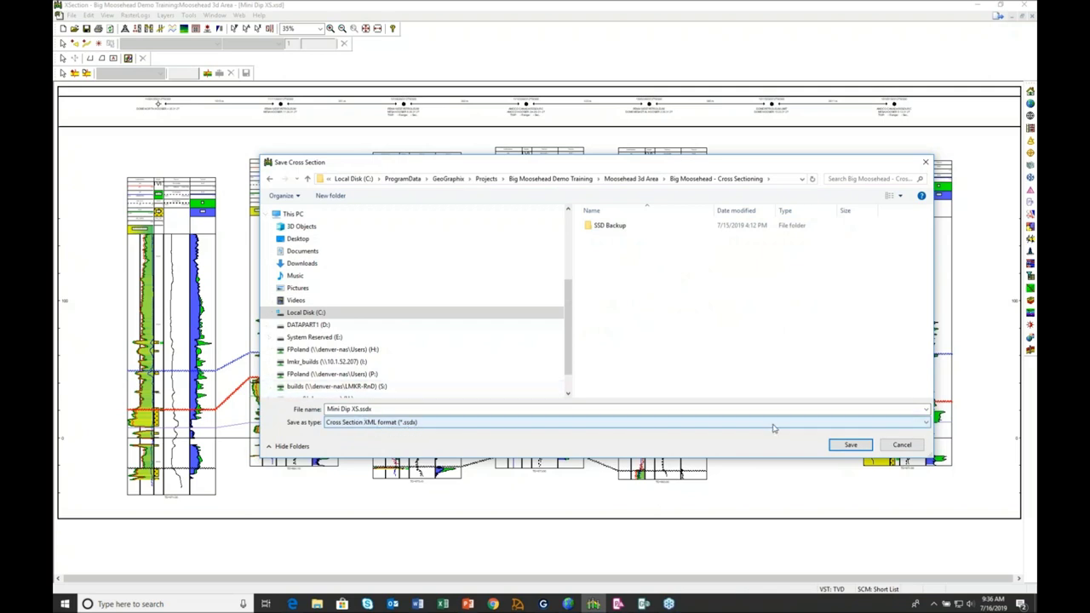
{"action": "left_click", "coordinate": [850, 445]}
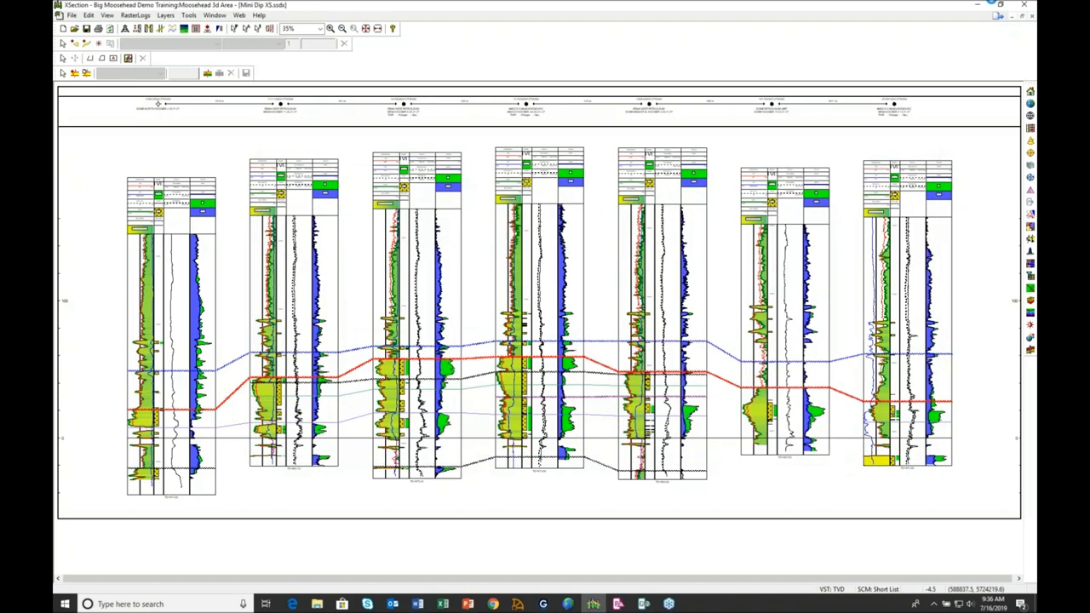
Return to the Geomodeling map, display the Mini Dip XS.ssdx cross section on it, and open that section in a maximized view.
{"action": "left_click", "coordinate": [978, 5]}
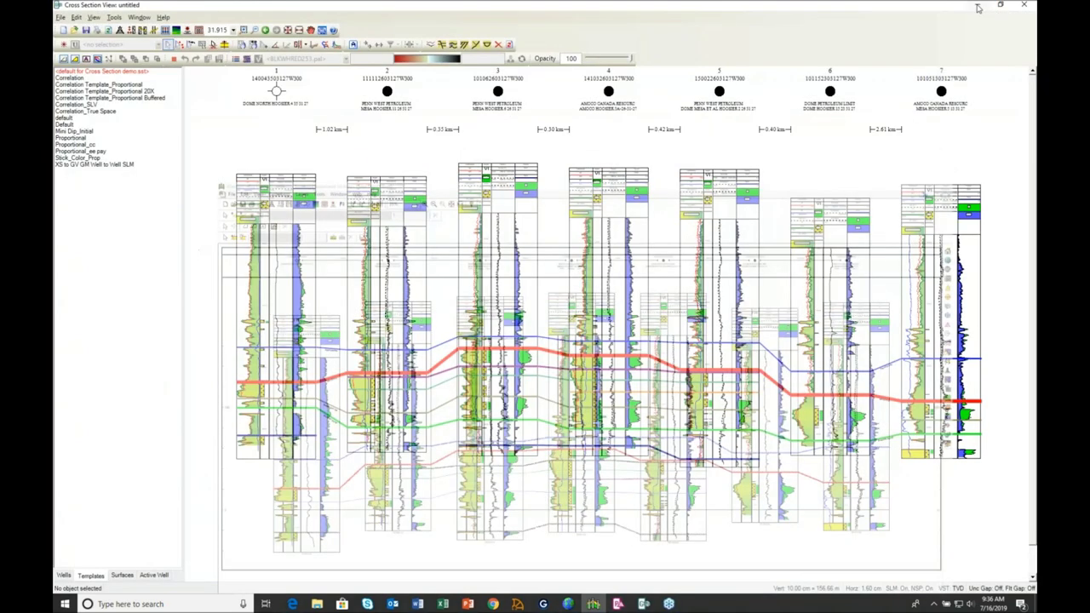
{"action": "left_click", "coordinate": [978, 6]}
{"action": "left_click", "coordinate": [117, 234]}
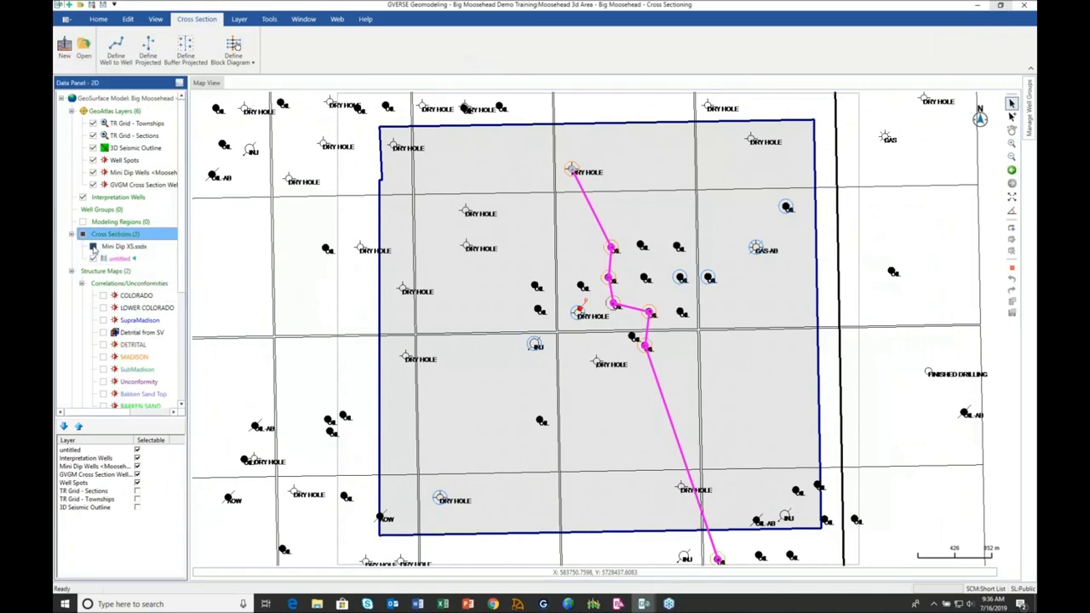
{"action": "left_click", "coordinate": [132, 247]}
{"action": "right_click", "coordinate": [133, 249]}
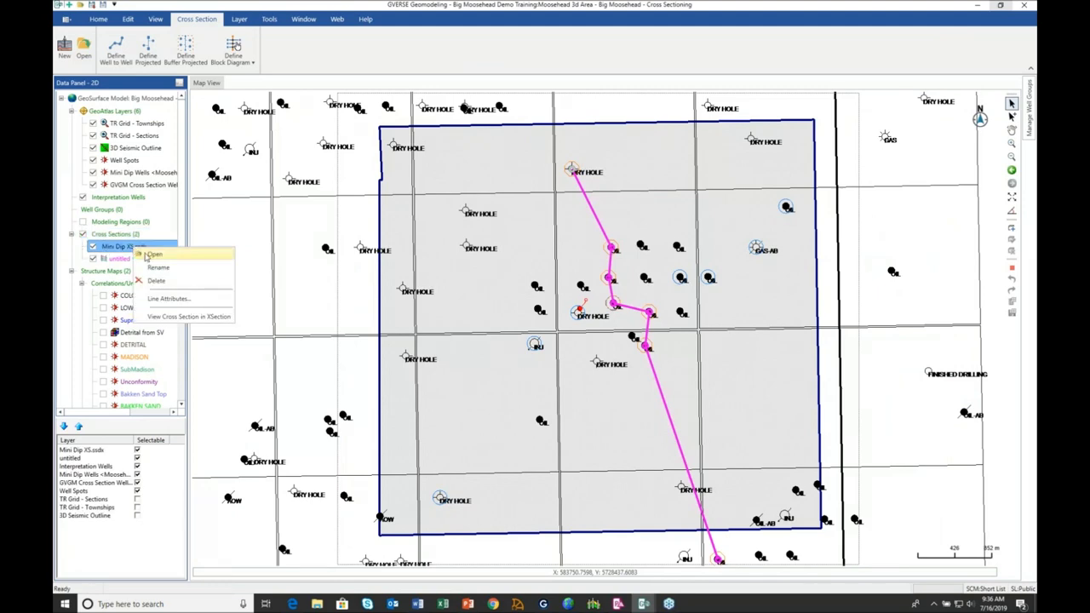
{"action": "left_click", "coordinate": [183, 254]}
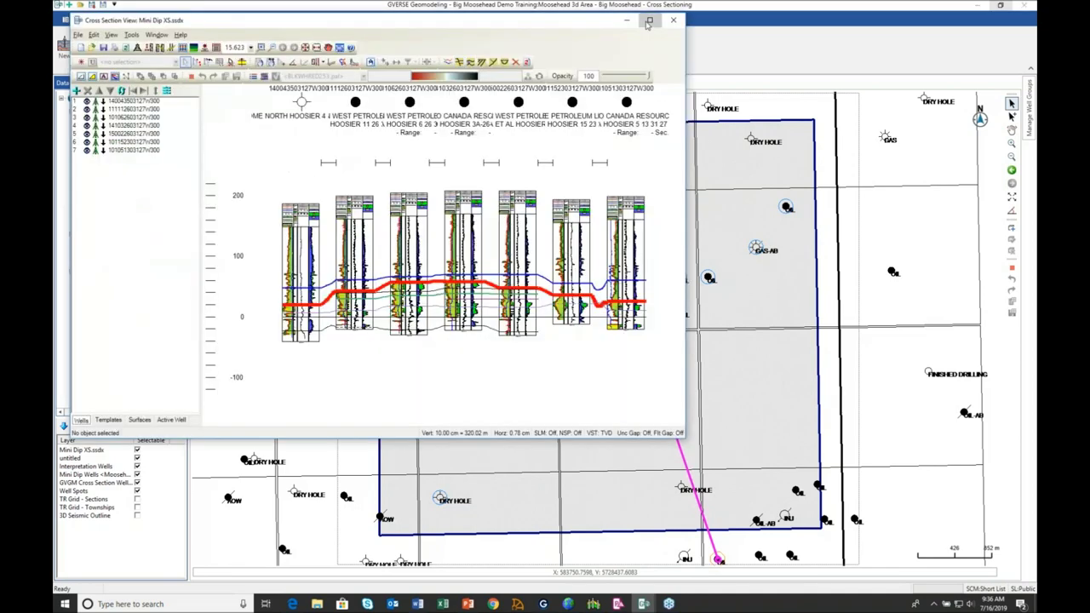
{"action": "left_click", "coordinate": [649, 22]}
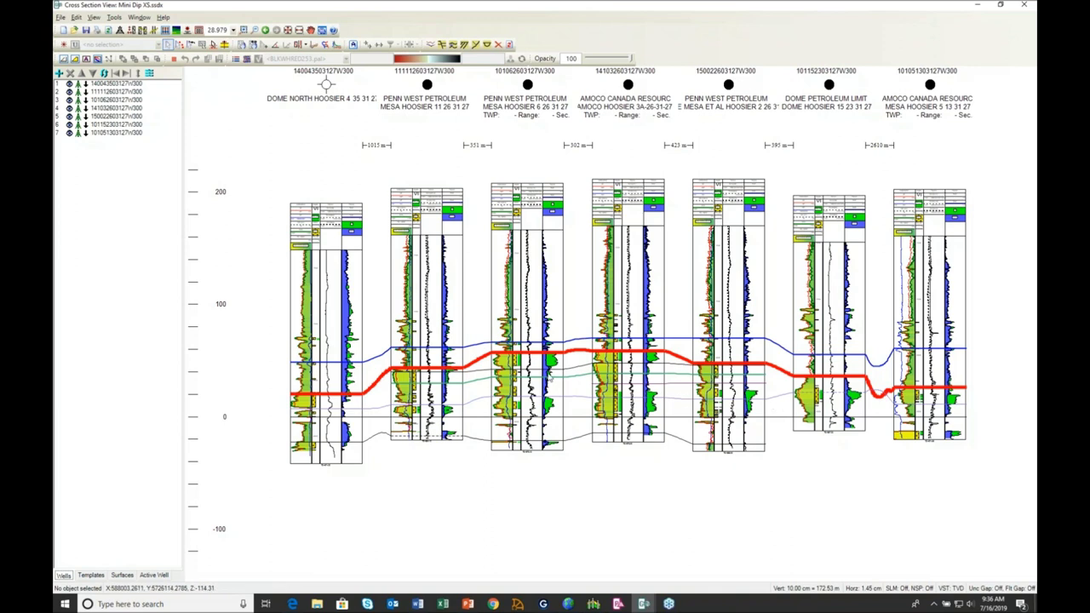
Apply the template "XS to GV GM Well to Well SLM" to the Mini Dip XS.ssdx cross section.
{"action": "left_click", "coordinate": [91, 576]}
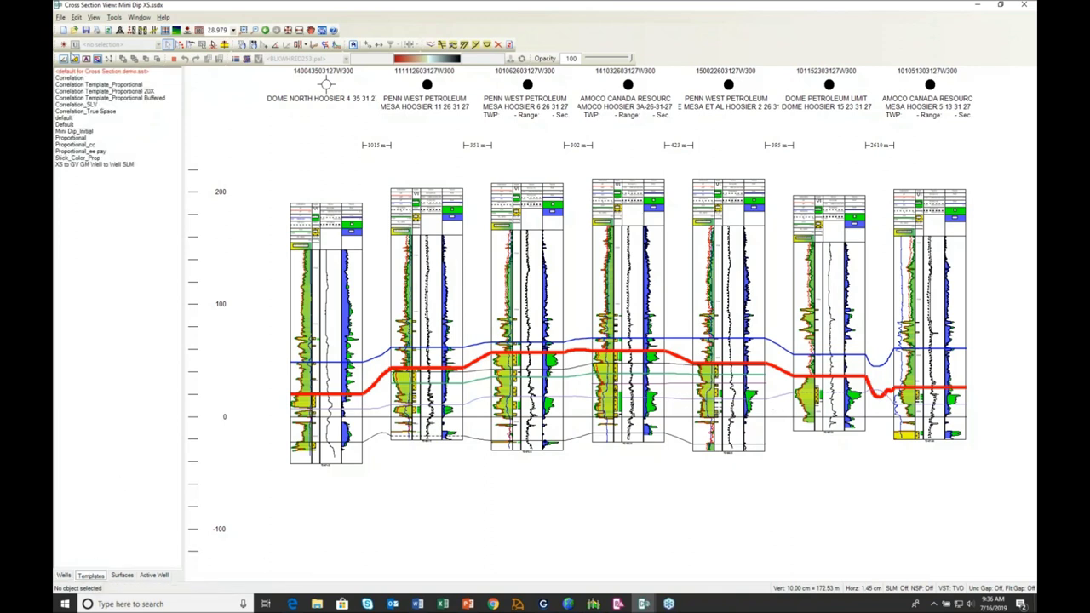
{"action": "left_click", "coordinate": [117, 164]}
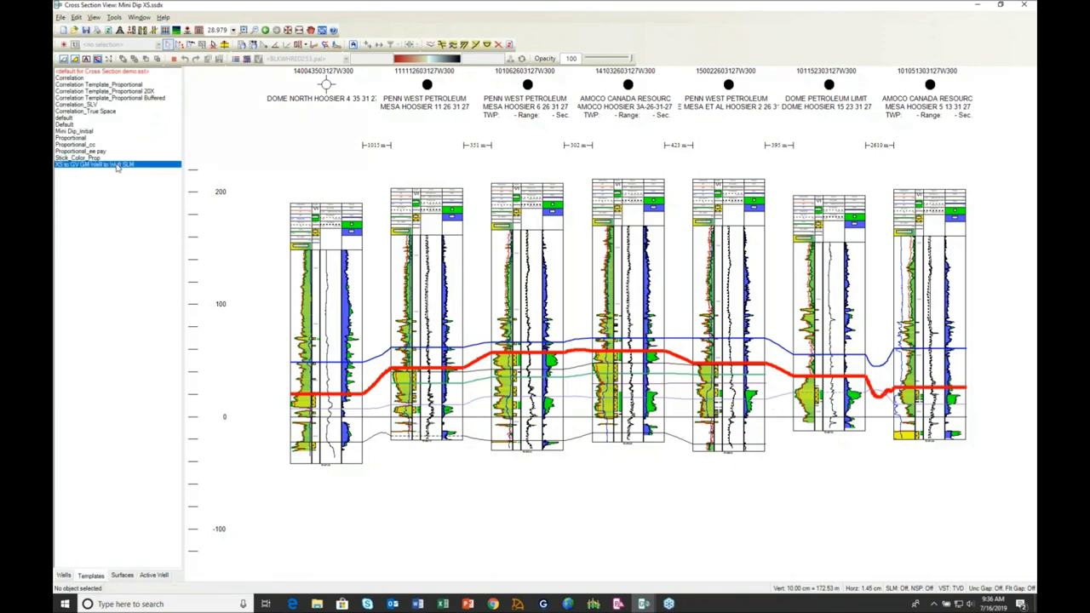
{"action": "right_click", "coordinate": [117, 168]}
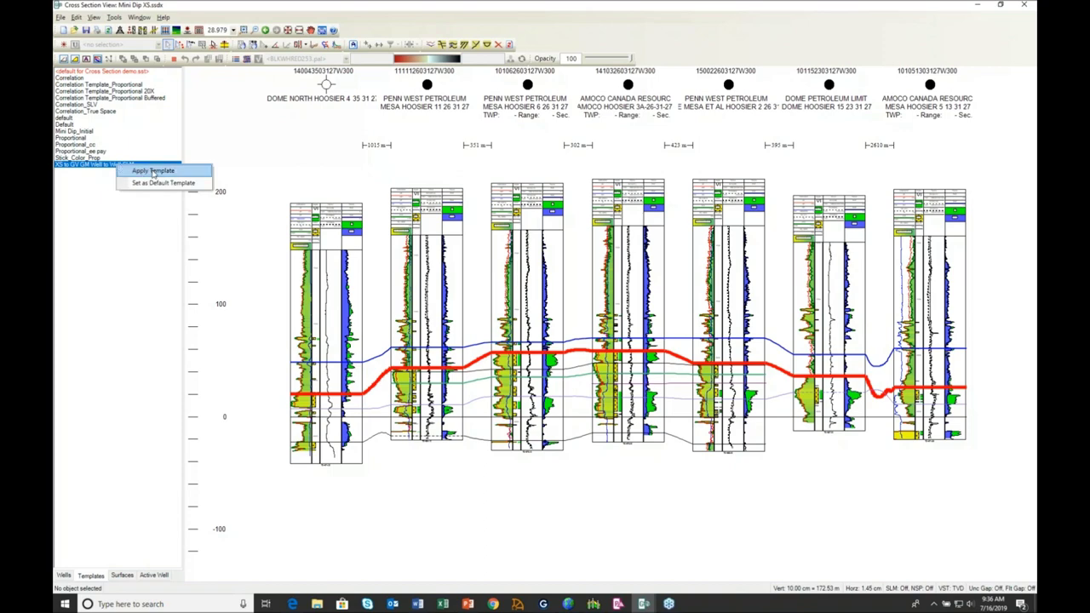
{"action": "left_click", "coordinate": [155, 171]}
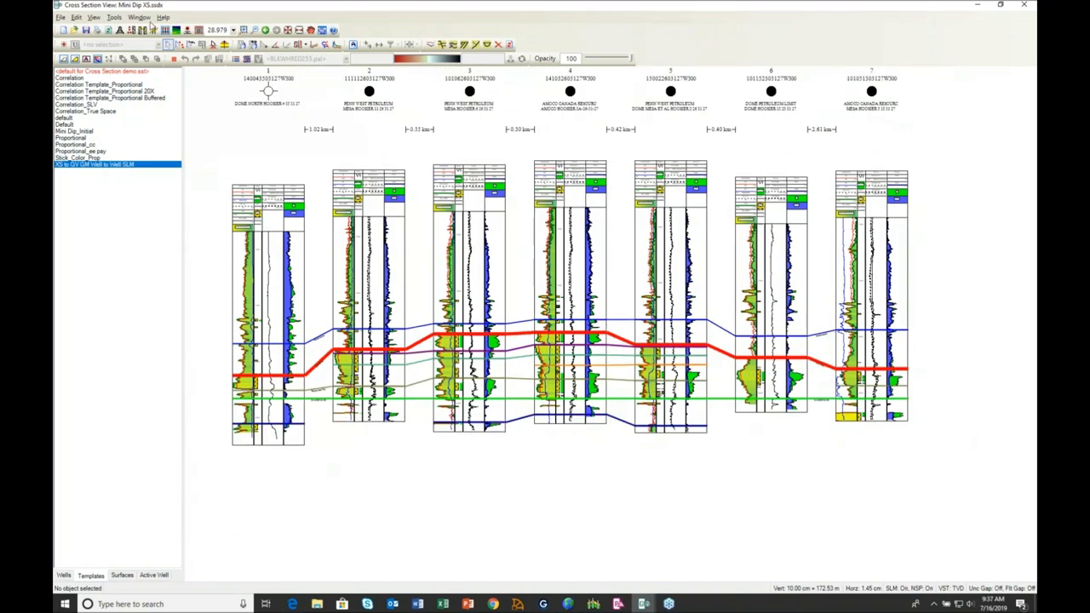
Compare the untitled cross section with Mini Dip XS.ssdx by viewing each one in turn.
{"action": "left_click", "coordinate": [139, 17]}
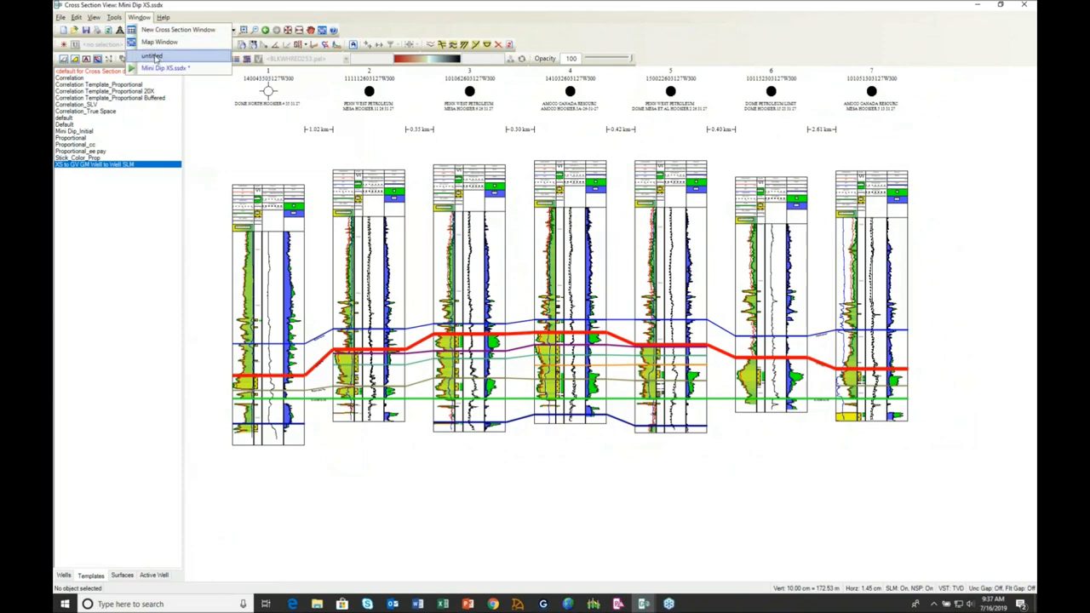
{"action": "left_click", "coordinate": [154, 56]}
{"action": "left_click", "coordinate": [139, 17]}
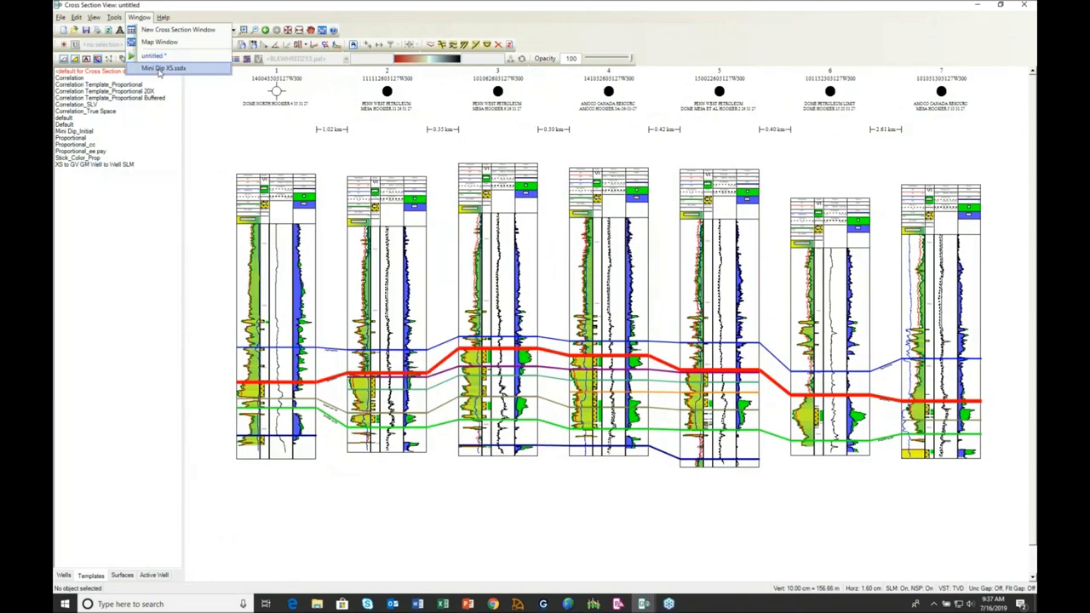
{"action": "left_click", "coordinate": [158, 69]}
Return to the untitled cross section and close it without saving.
{"action": "left_click", "coordinate": [138, 17]}
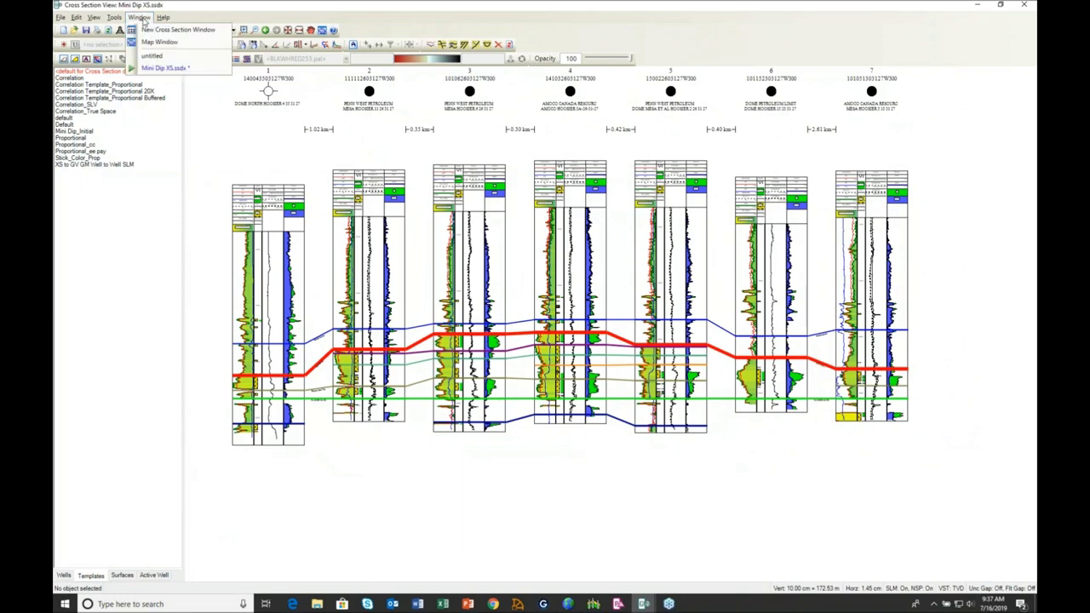
{"action": "left_click", "coordinate": [158, 57]}
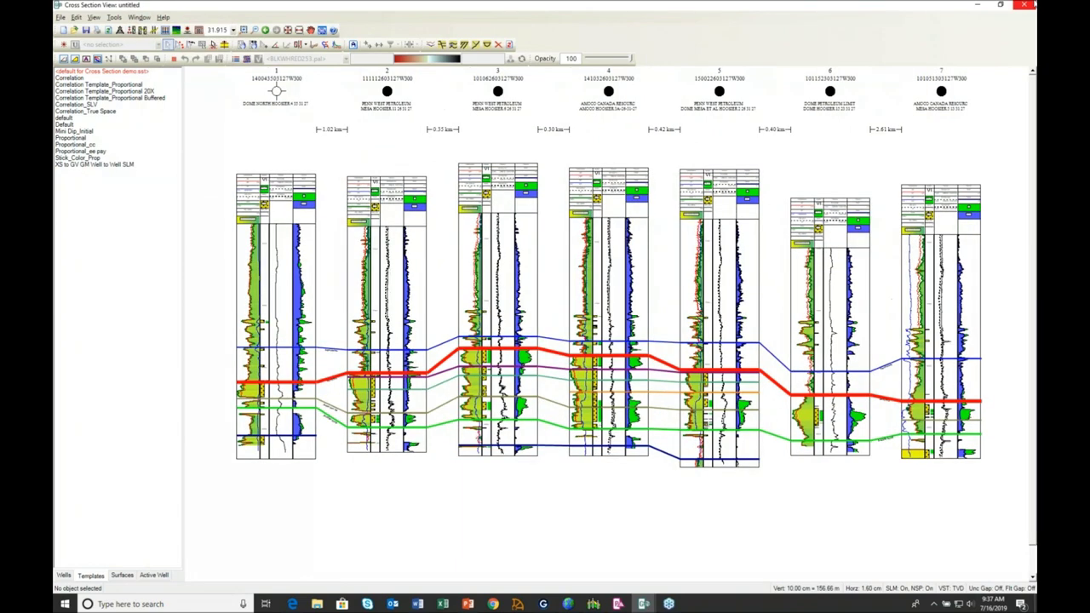
{"action": "left_click", "coordinate": [1025, 5]}
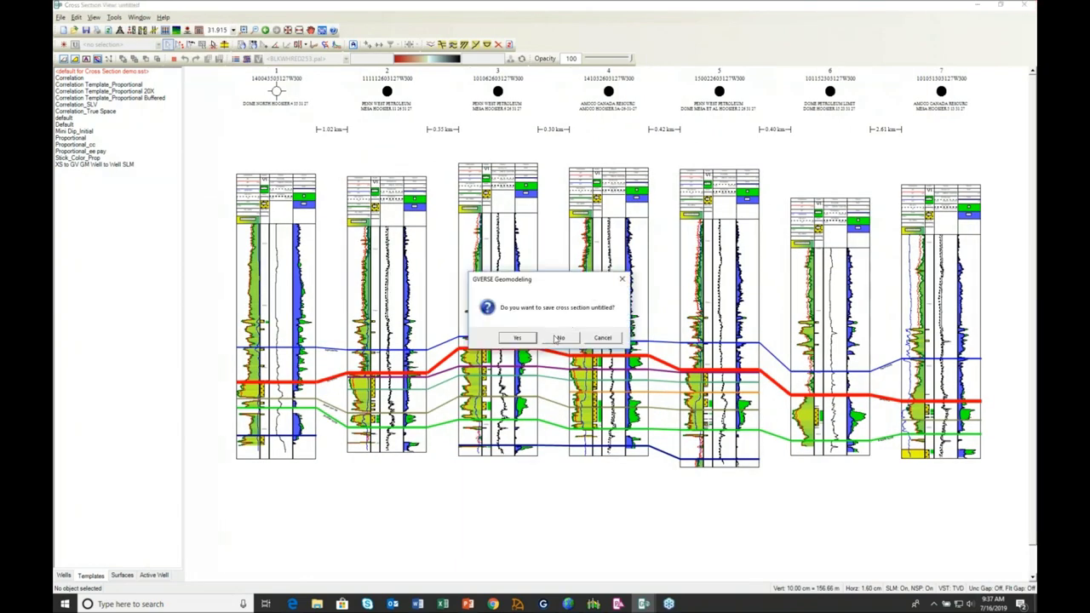
{"action": "left_click", "coordinate": [562, 339]}
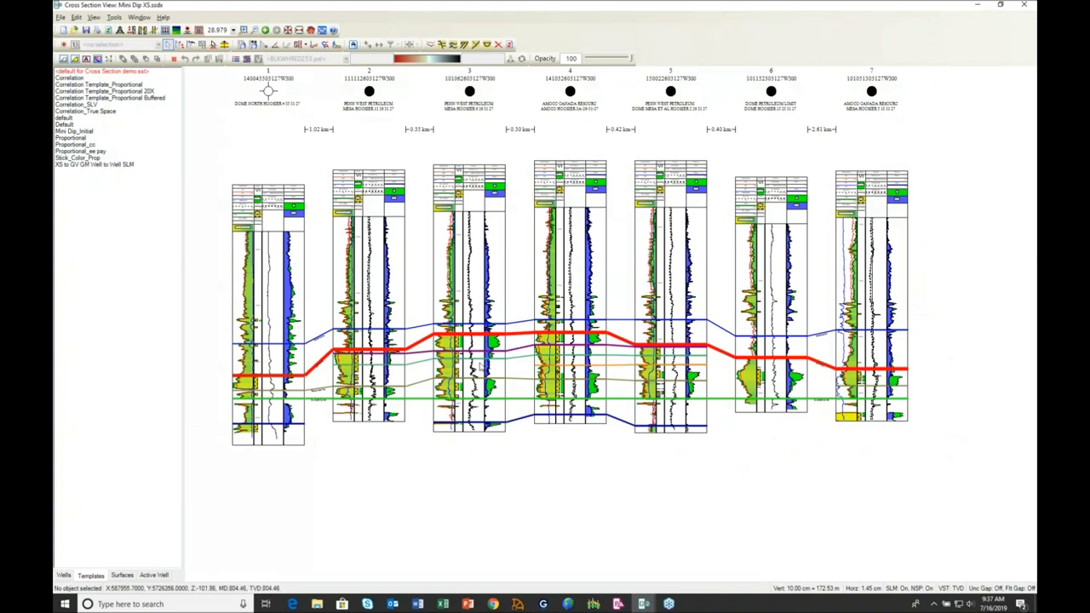
Examine the section's surfaces by highlighting TORQUAY, BAKKEN SAND, Bakken Sand Top, Unconformity, SubMadison, MADISON and DETRITAL one by one.
{"action": "left_click", "coordinate": [469, 298]}
{"action": "scroll", "coordinate": [468, 298], "scroll_direction": "up", "scroll_amount": 1}
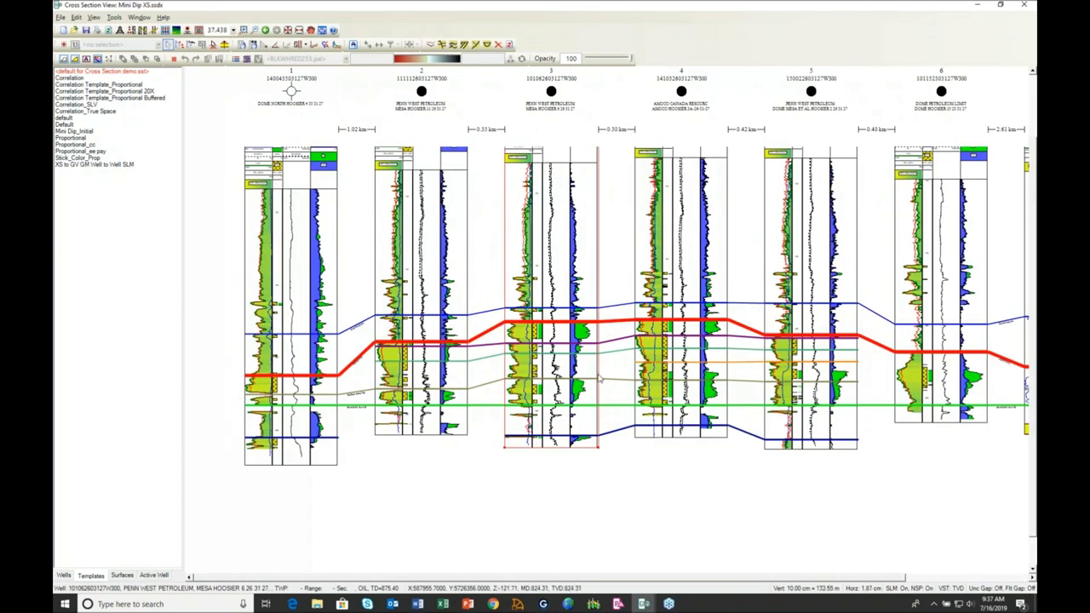
{"action": "left_click", "coordinate": [121, 577]}
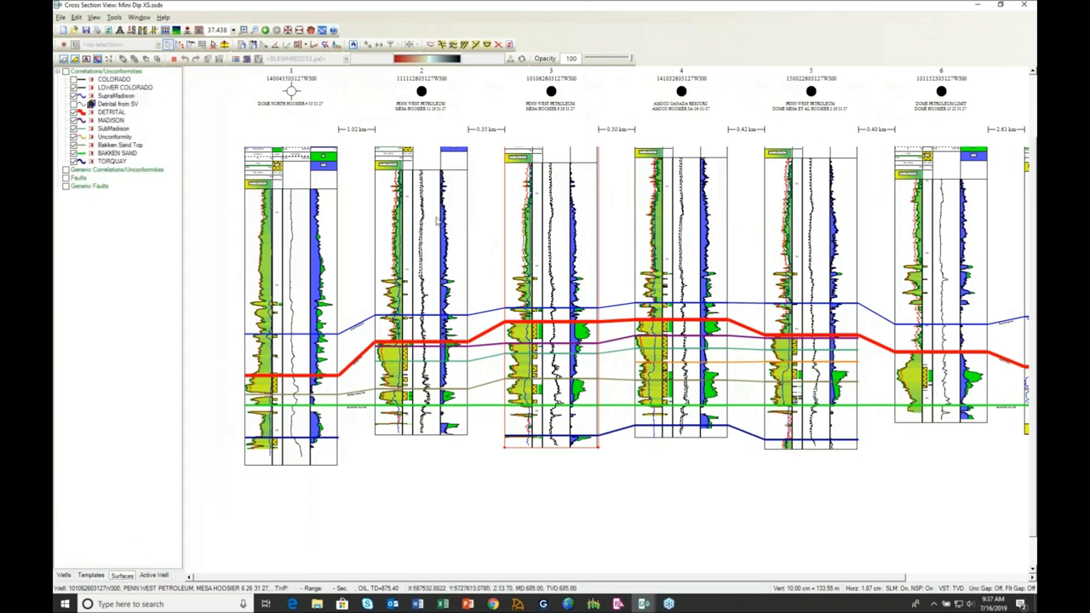
{"action": "left_click", "coordinate": [112, 162]}
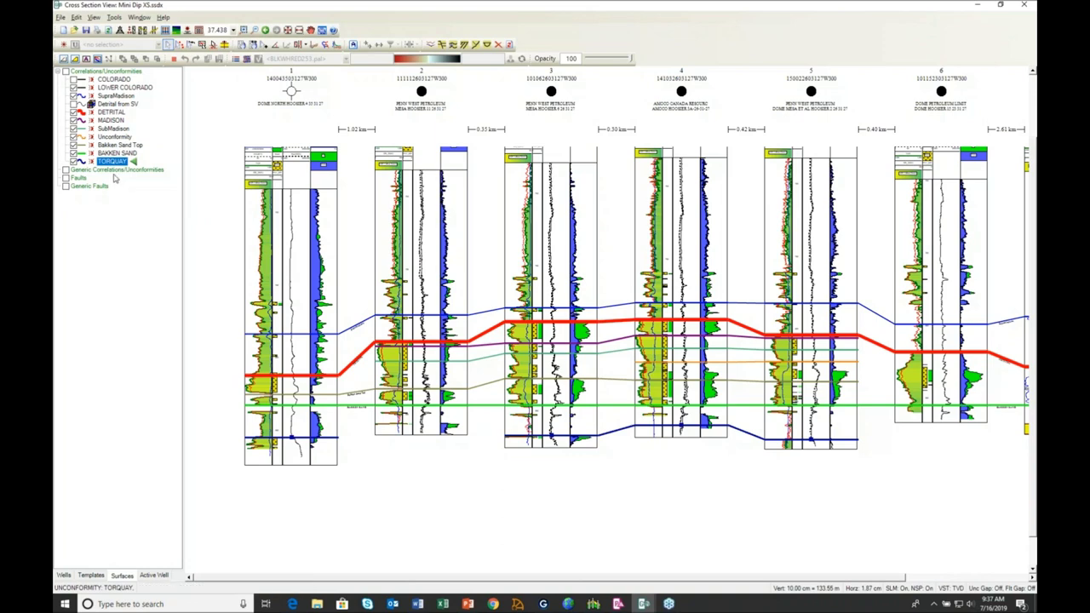
{"action": "left_click", "coordinate": [117, 153]}
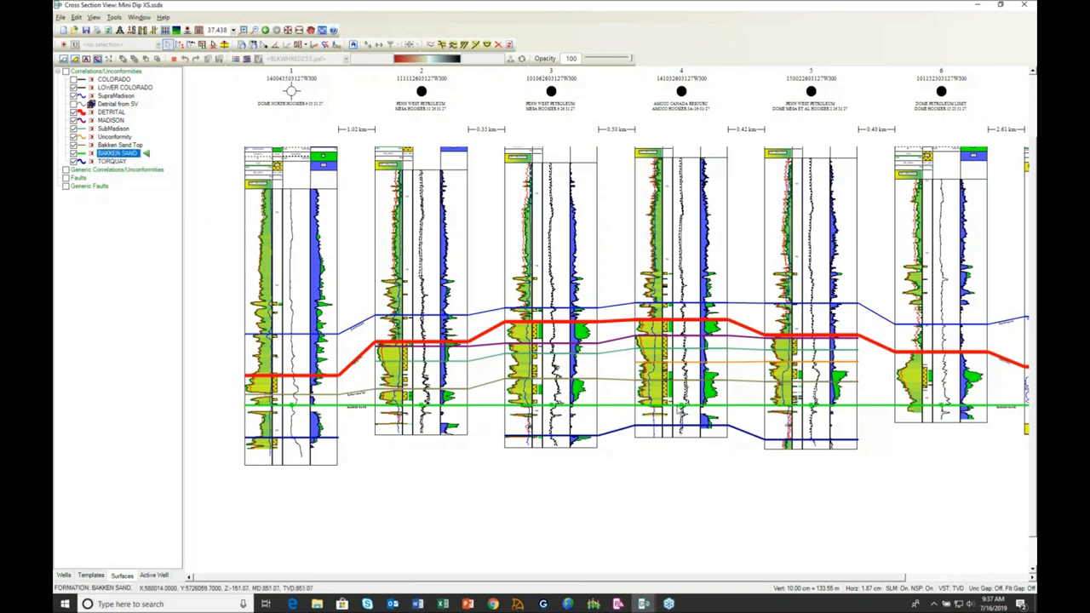
{"action": "left_click", "coordinate": [122, 146]}
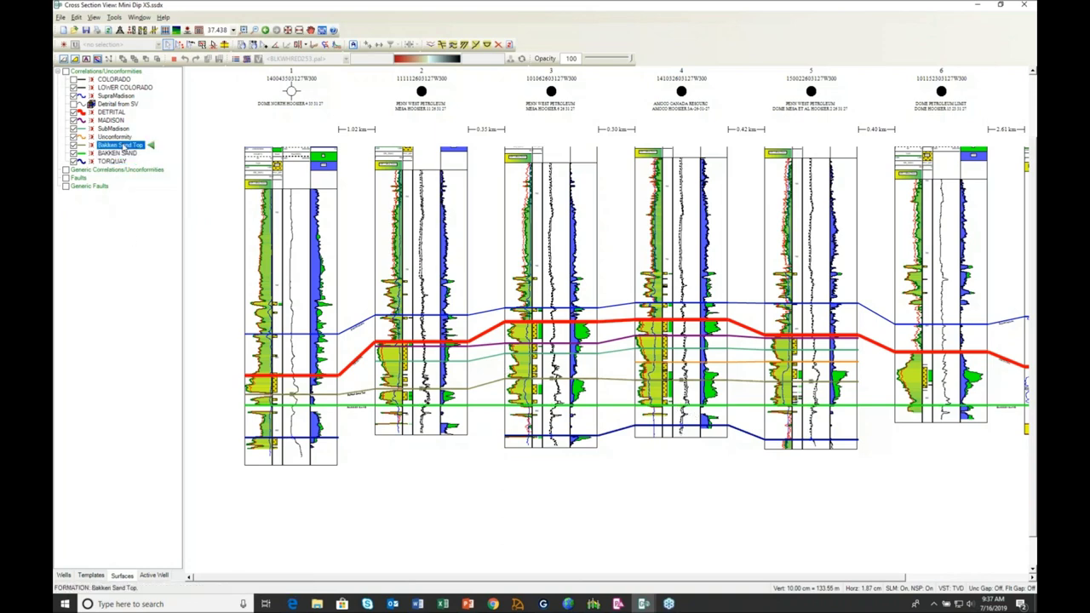
{"action": "left_click", "coordinate": [119, 137]}
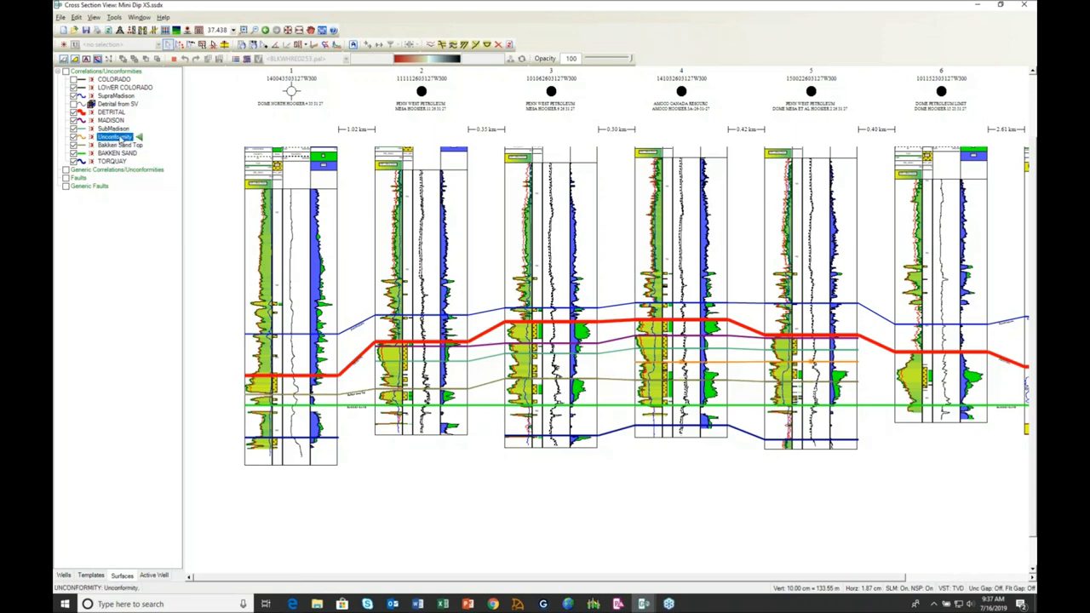
{"action": "left_click", "coordinate": [112, 128]}
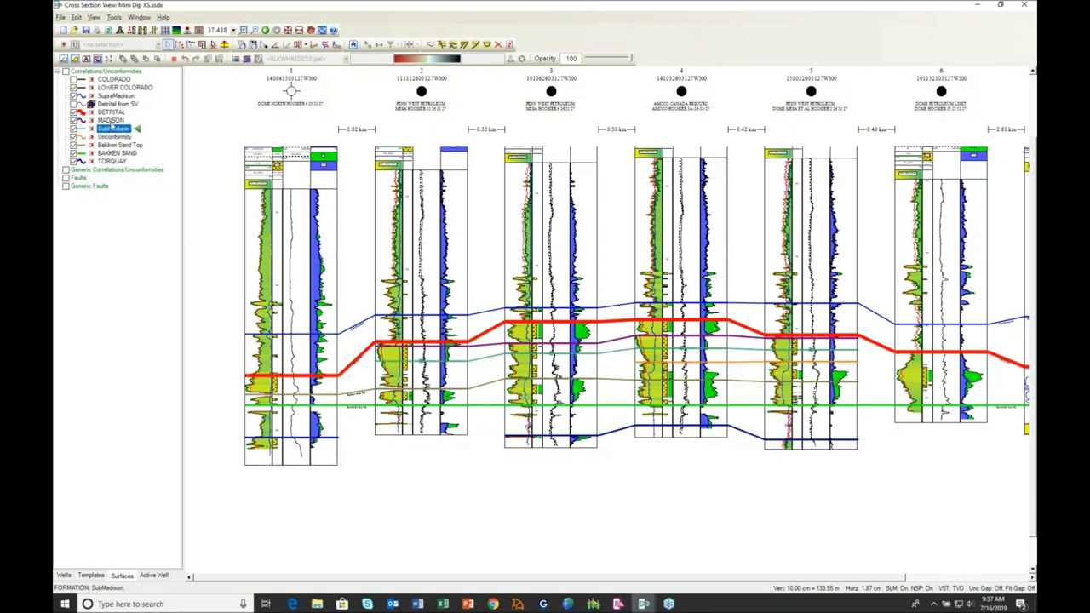
{"action": "left_click", "coordinate": [111, 121]}
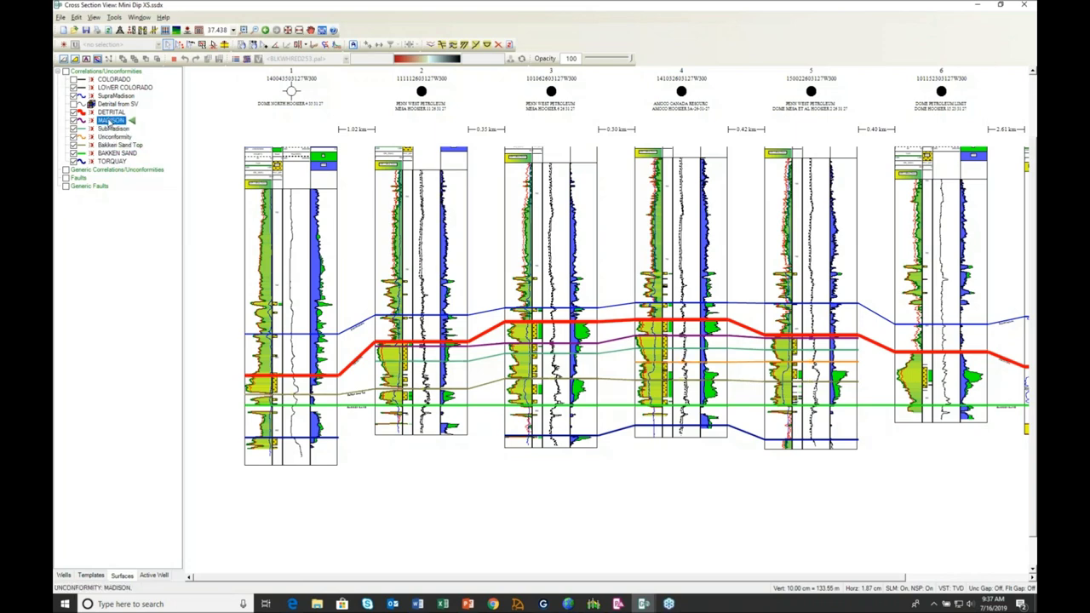
{"action": "left_click", "coordinate": [109, 113]}
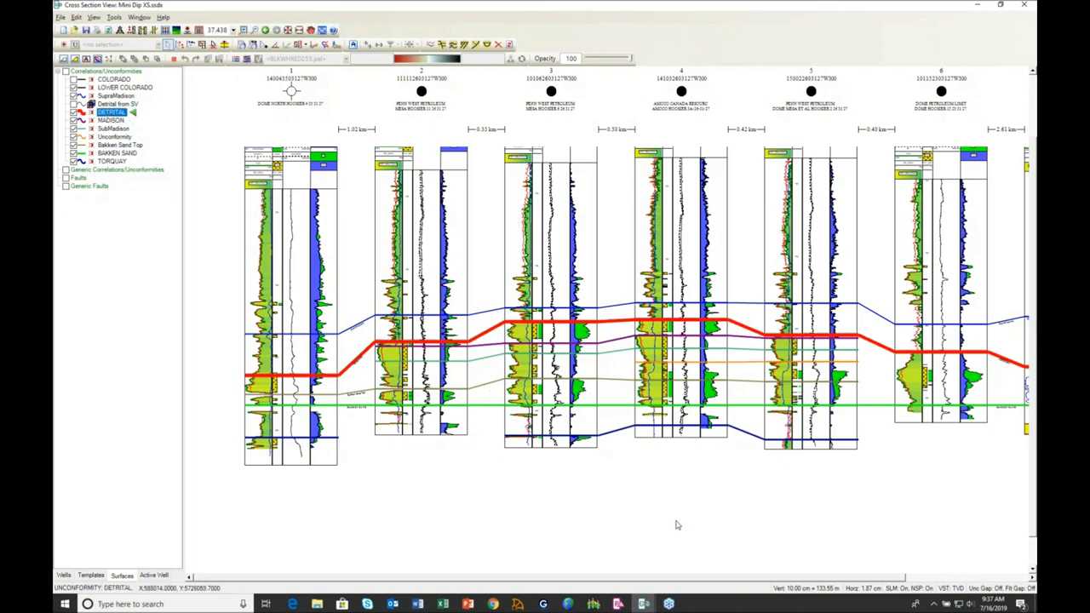
Select the BAKKEN SAND pick in well 4 and compare the section's structural and stratigraphic displays.
{"action": "left_click", "coordinate": [673, 409]}
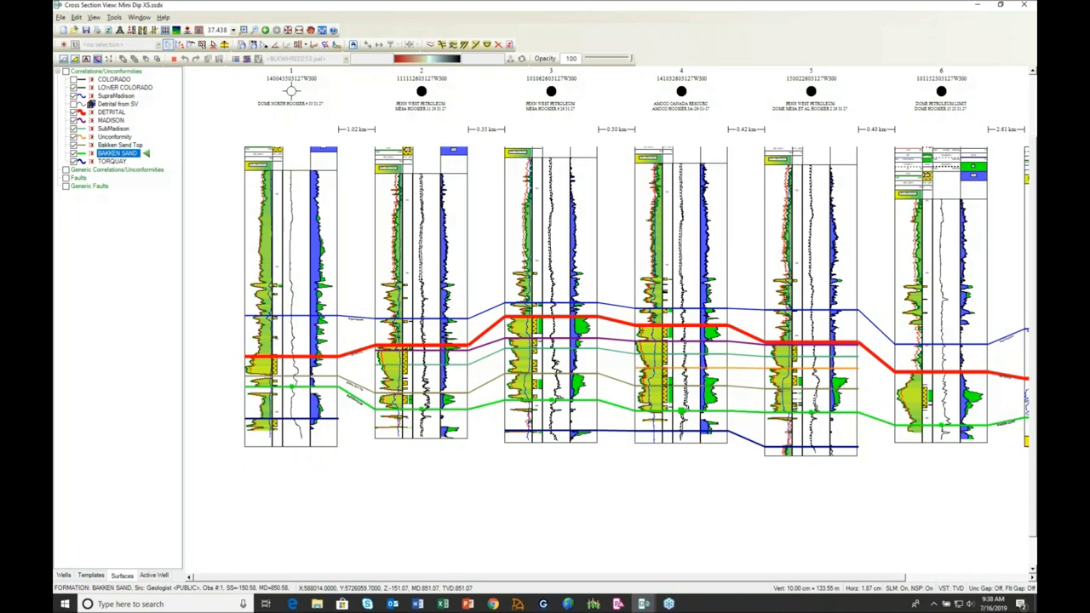
{"action": "double_click", "coordinate": [673, 410]}
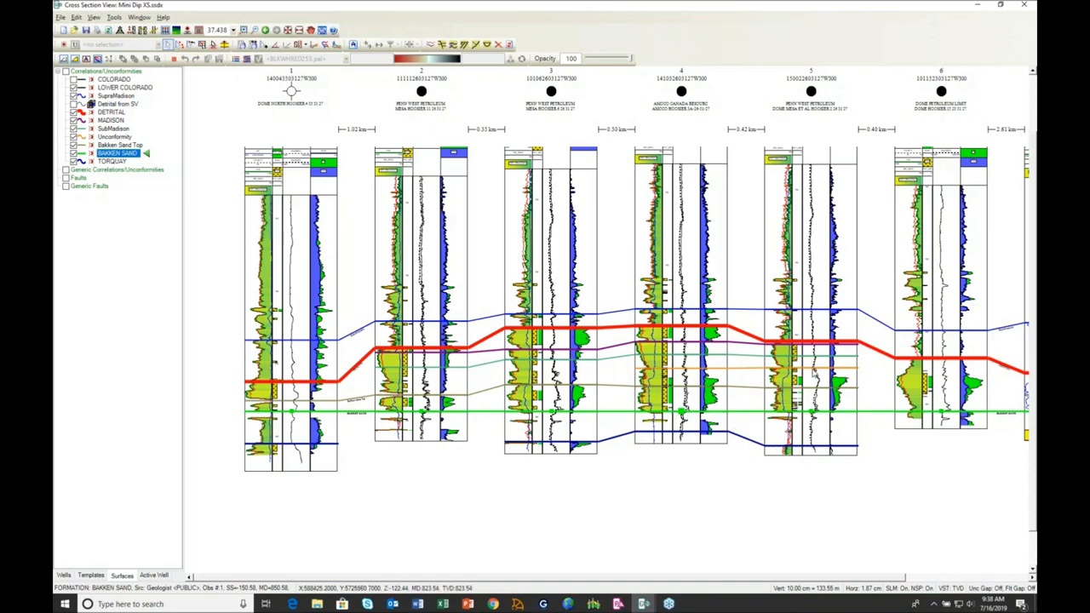
Inspect the Unconformity pick of well 5 in the Surface Point Editor without changing it.
{"action": "left_click", "coordinate": [811, 368]}
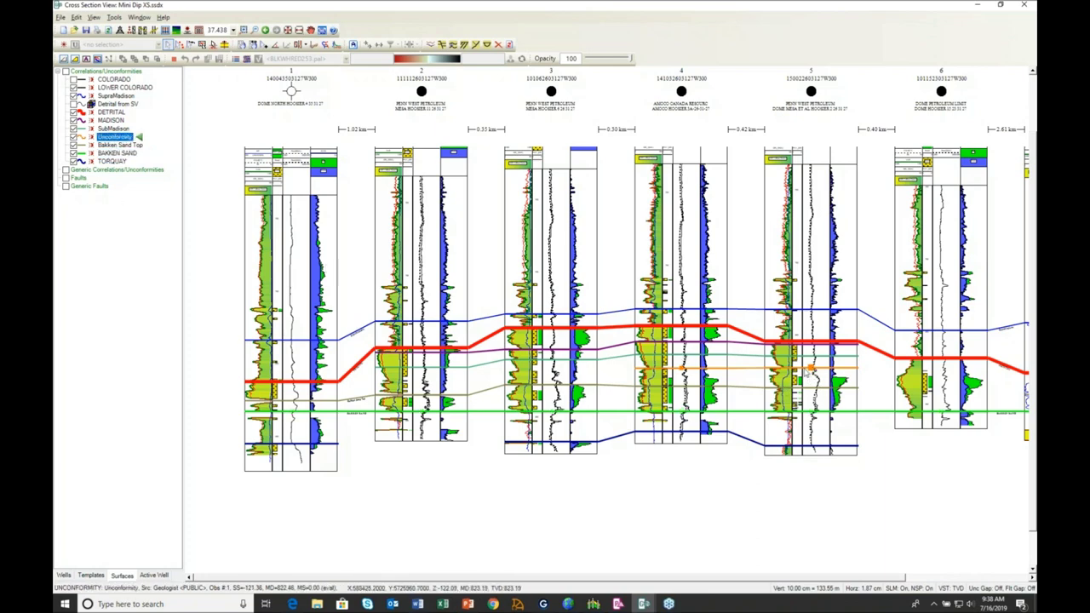
{"action": "right_click", "coordinate": [810, 368]}
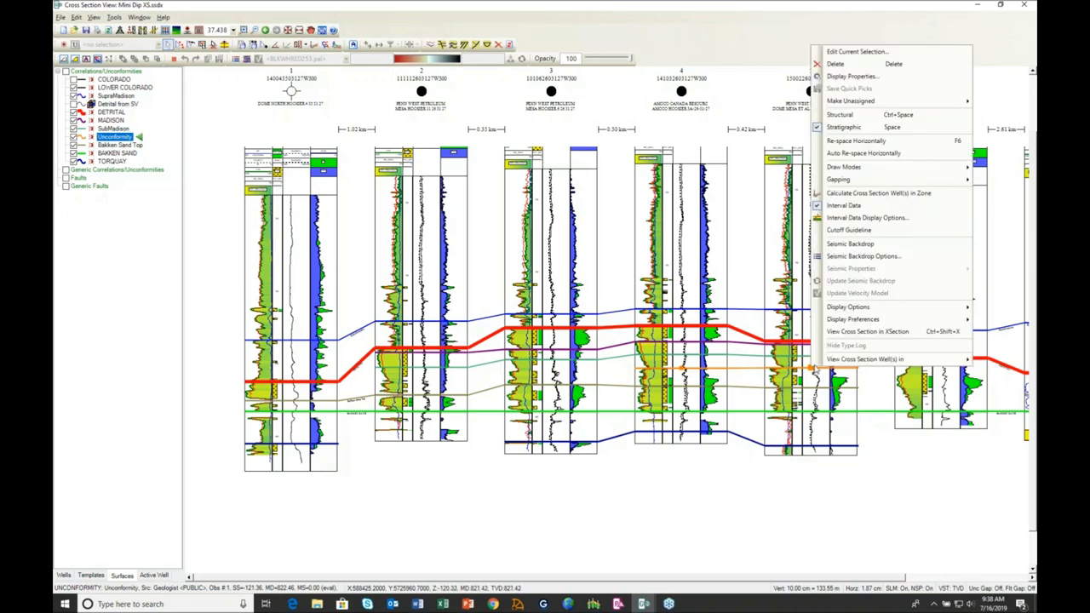
{"action": "left_click", "coordinate": [837, 53]}
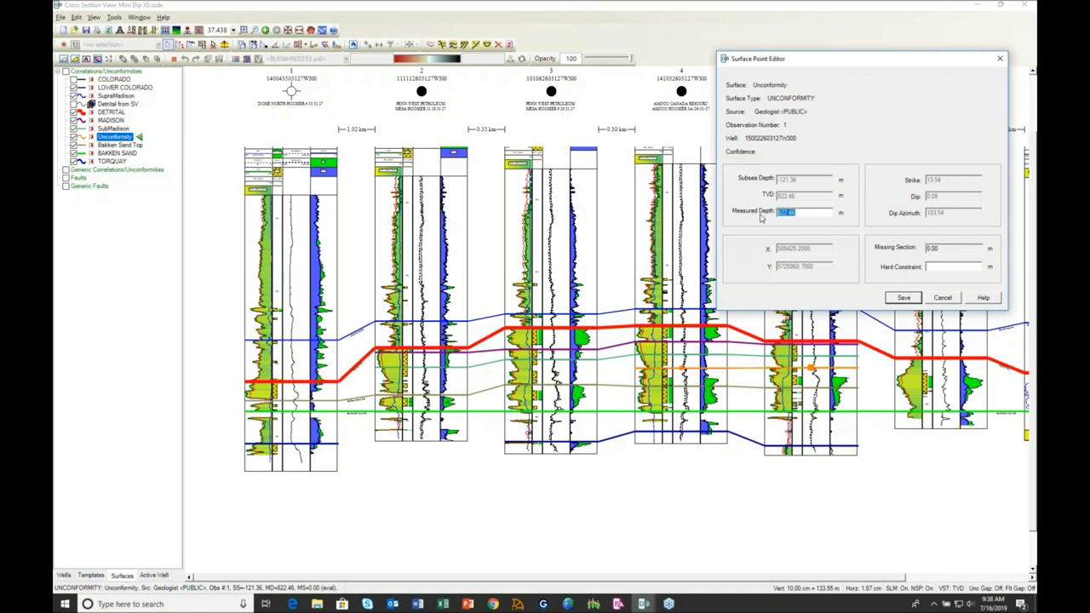
{"action": "left_click", "coordinate": [943, 298]}
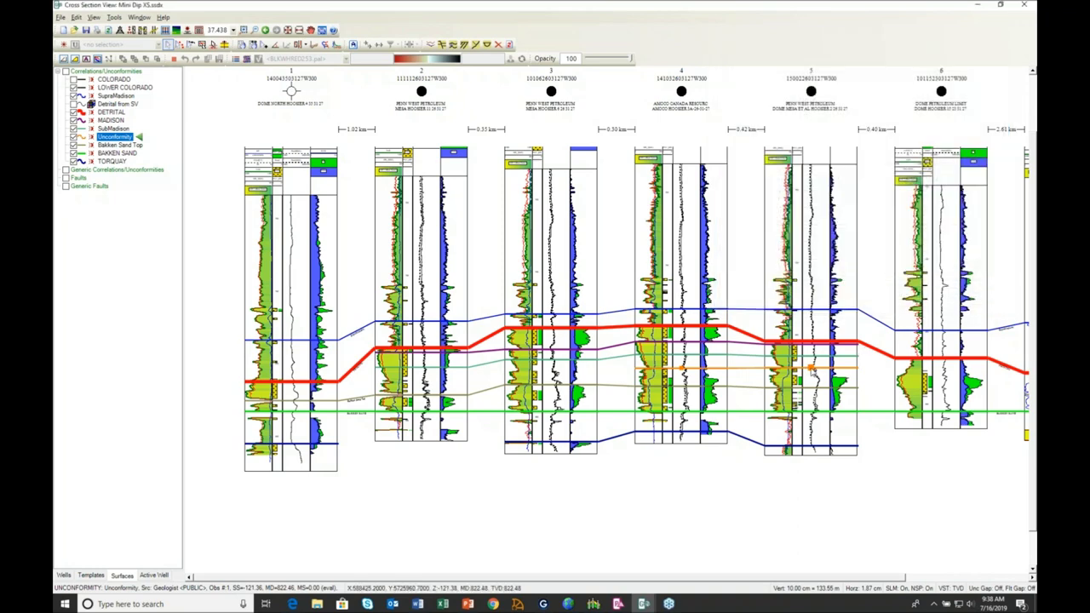
Try moving the Unconformity pick of well 5 down to about 826 m measured depth and save it in the Surface Point Editor.
{"action": "left_click_drag", "start_coordinate": [810, 368], "coordinate": [811, 374]}
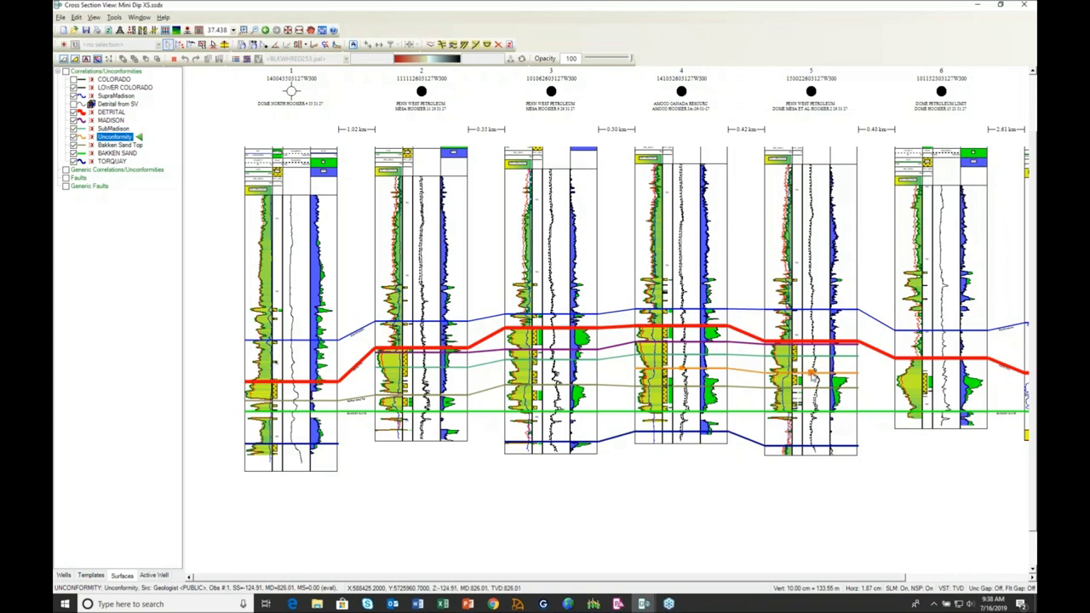
{"action": "right_click", "coordinate": [812, 373]}
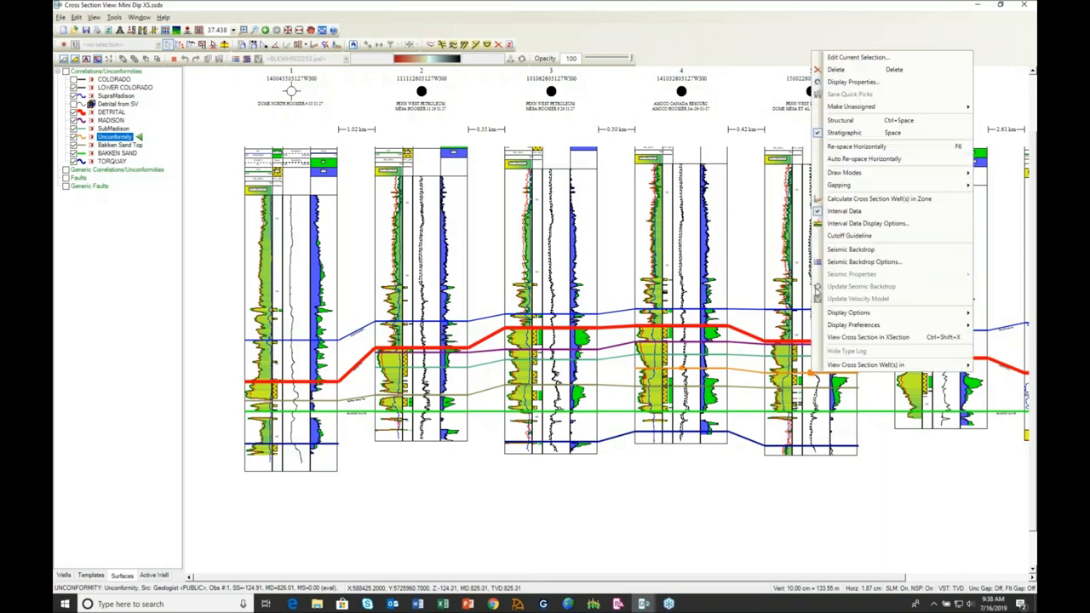
{"action": "left_click", "coordinate": [857, 58]}
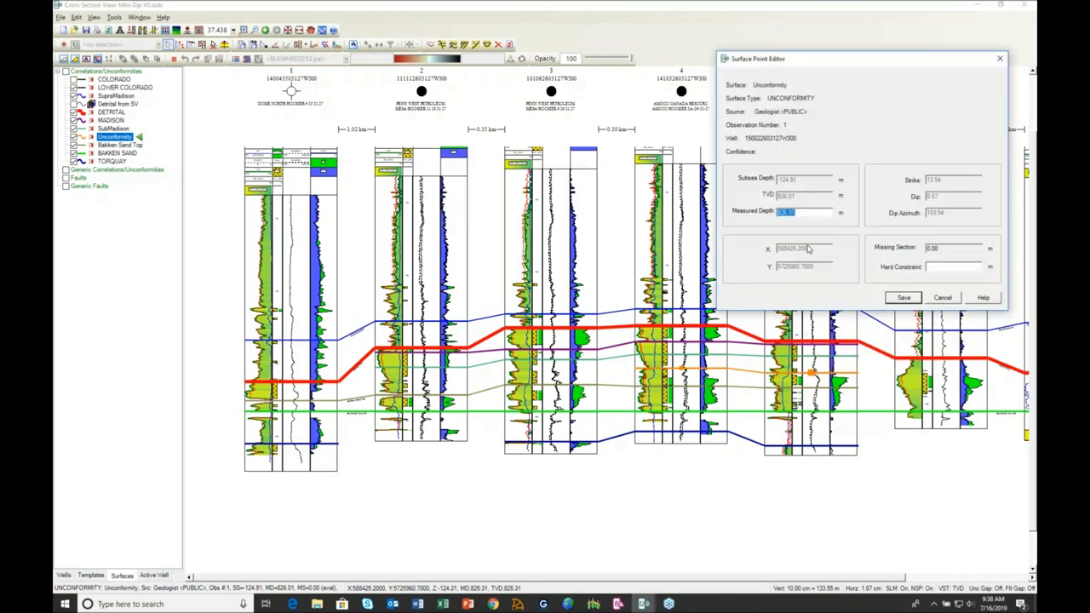
{"action": "left_click", "coordinate": [904, 297]}
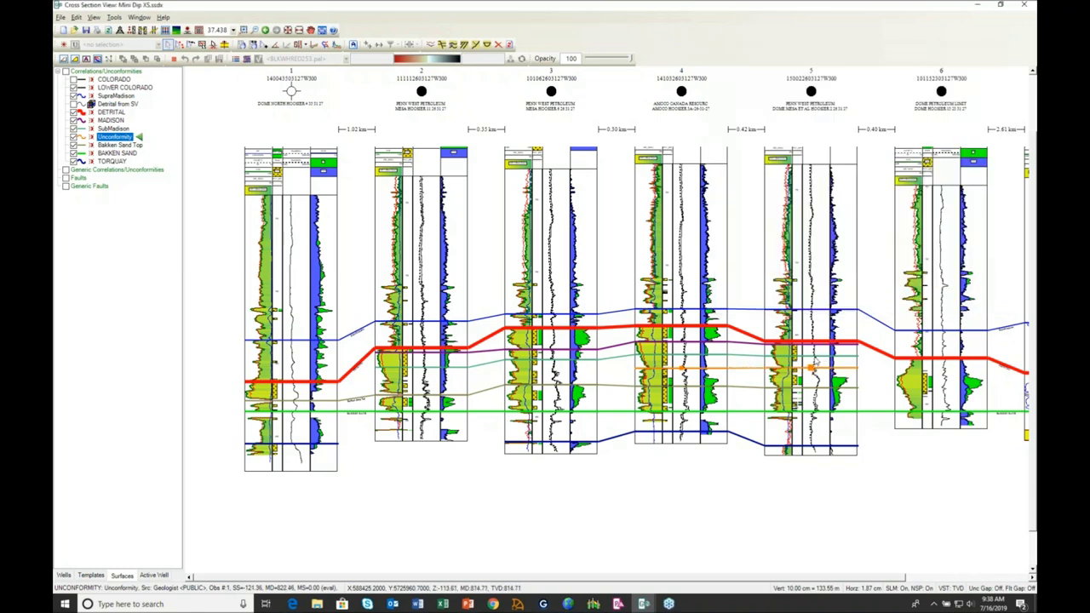
Move well 4 directly beside well 3 and slide its log vertically to line up BAKKEN SAND between the two wells.
{"action": "left_click", "coordinate": [690, 247]}
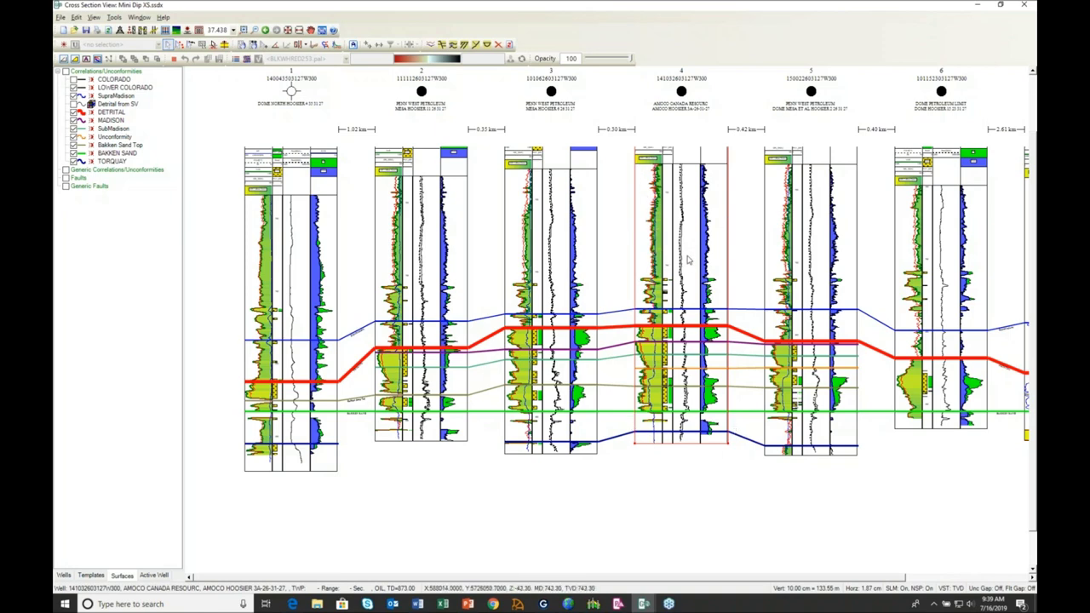
{"action": "left_click_drag", "start_coordinate": [689, 261], "coordinate": [664, 268]}
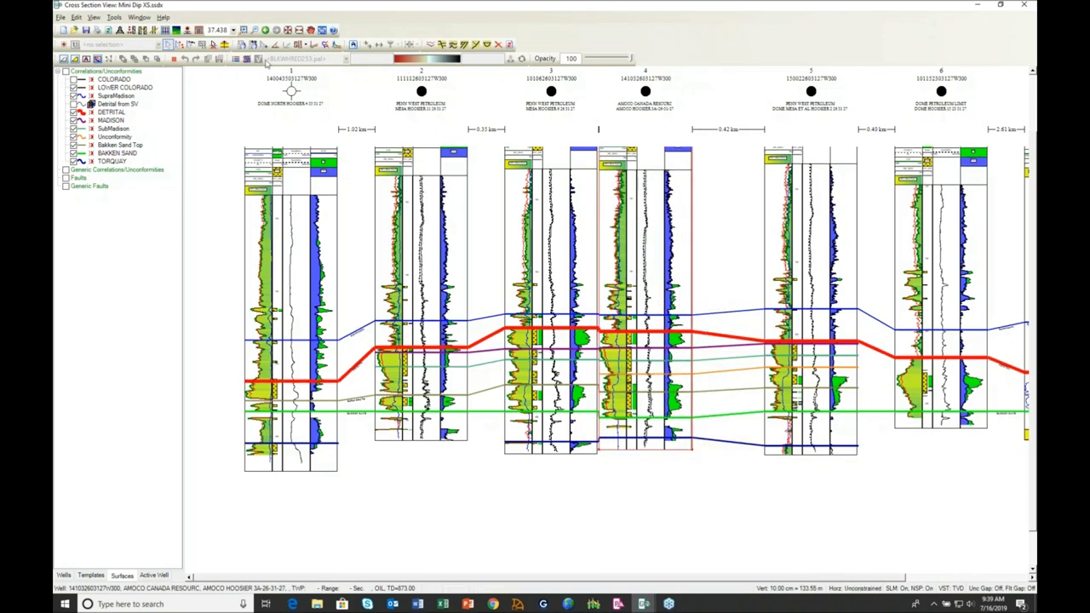
{"action": "left_click", "coordinate": [242, 44]}
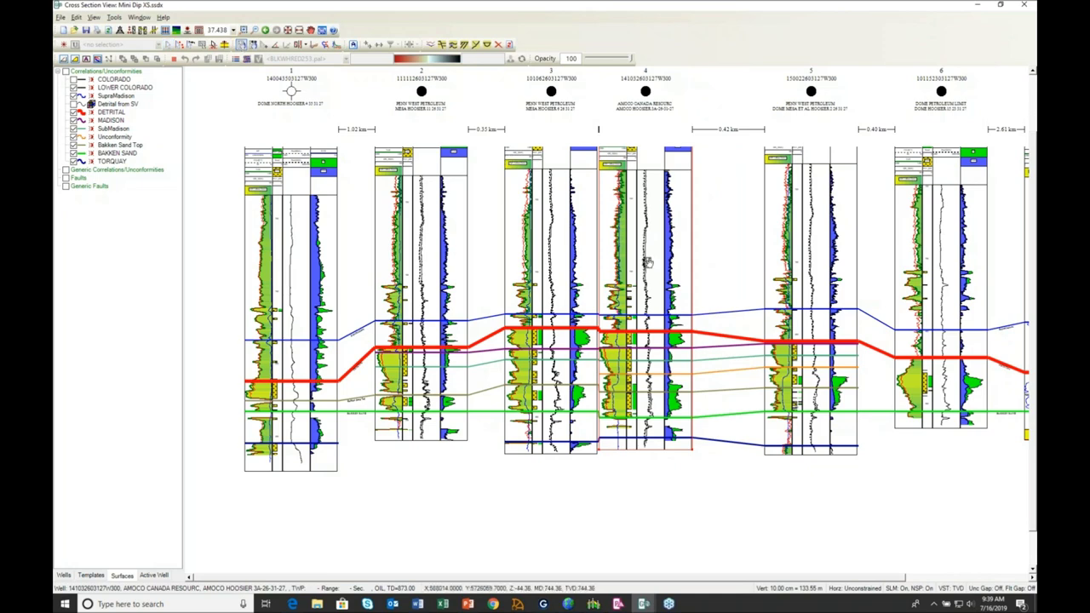
{"action": "scroll", "coordinate": [647, 262], "scroll_direction": "down", "scroll_amount": 5}
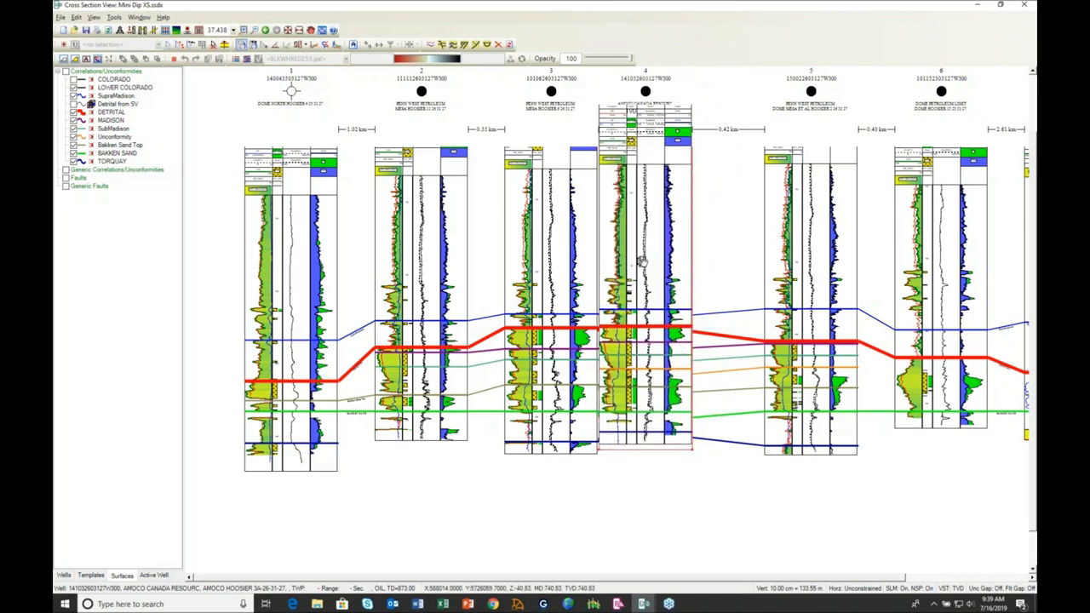
{"action": "scroll", "coordinate": [642, 261], "scroll_direction": "up", "scroll_amount": 3}
{"action": "scroll", "coordinate": [633, 247], "scroll_direction": "down", "scroll_amount": 4}
{"action": "mouse_move", "coordinate": [632, 248]}
{"action": "left_mouse_down"}
{"action": "mouse_move", "coordinate": [631, 305]}
{"action": "mouse_move", "coordinate": [617, 262]}
{"action": "mouse_move", "coordinate": [618, 290]}
{"action": "mouse_move", "coordinate": [622, 255]}
{"action": "left_mouse_up"}
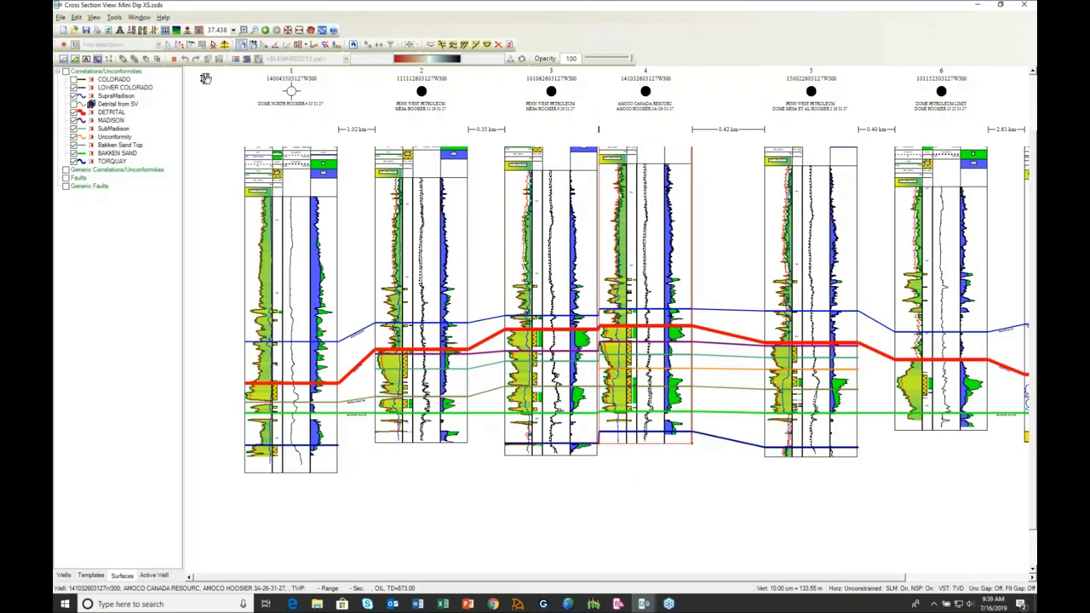
{"action": "left_click", "coordinate": [169, 45]}
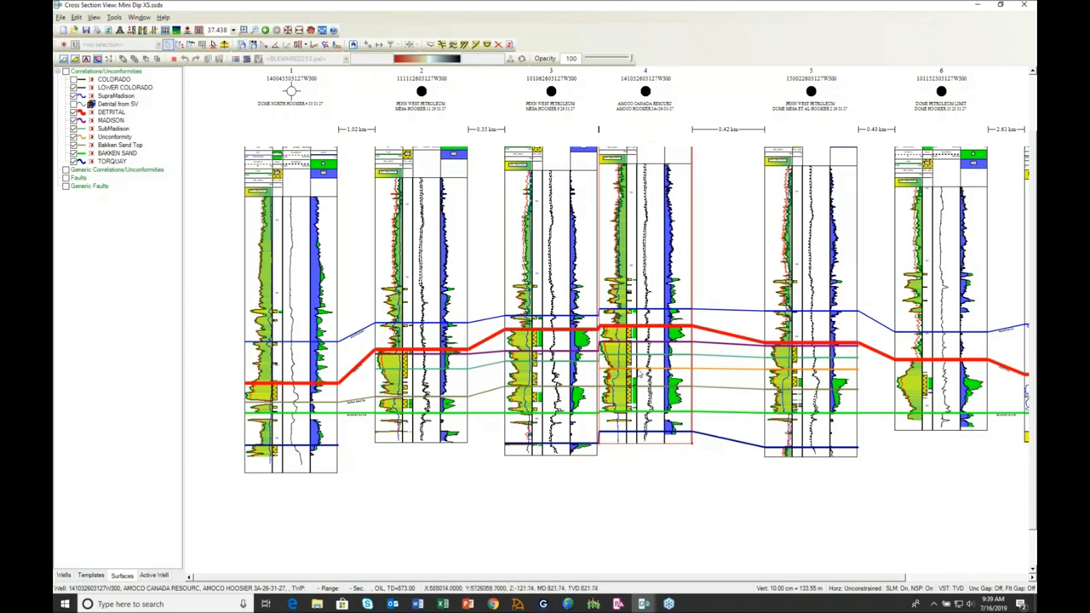
Select the Unconformity surface from well 4 and add an Unconformity pick in well 3 at about 818 m measured depth.
{"action": "left_click", "coordinate": [644, 368]}
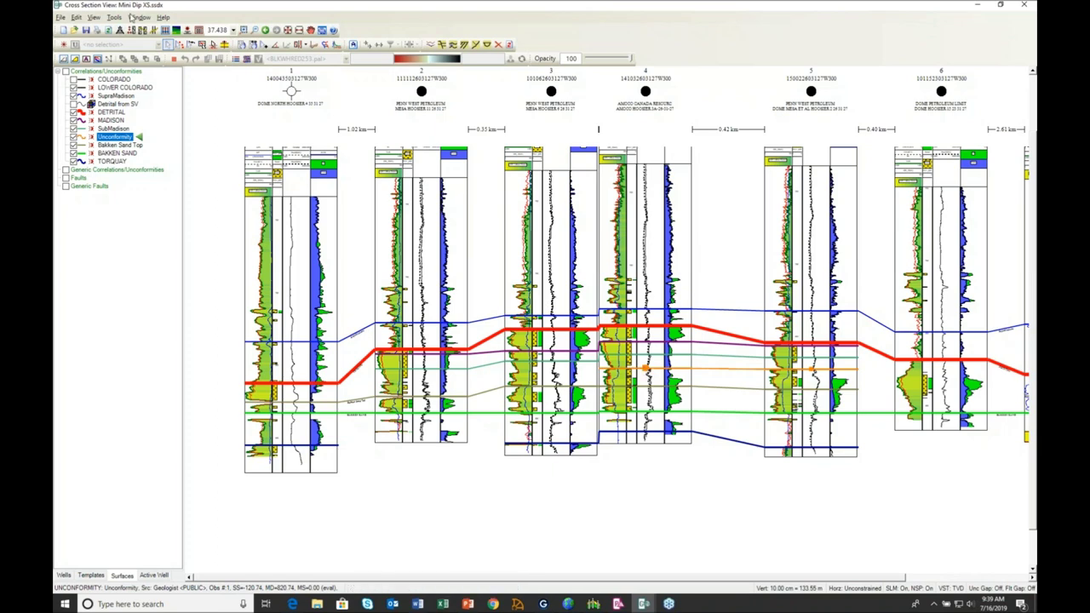
{"action": "left_click", "coordinate": [179, 44]}
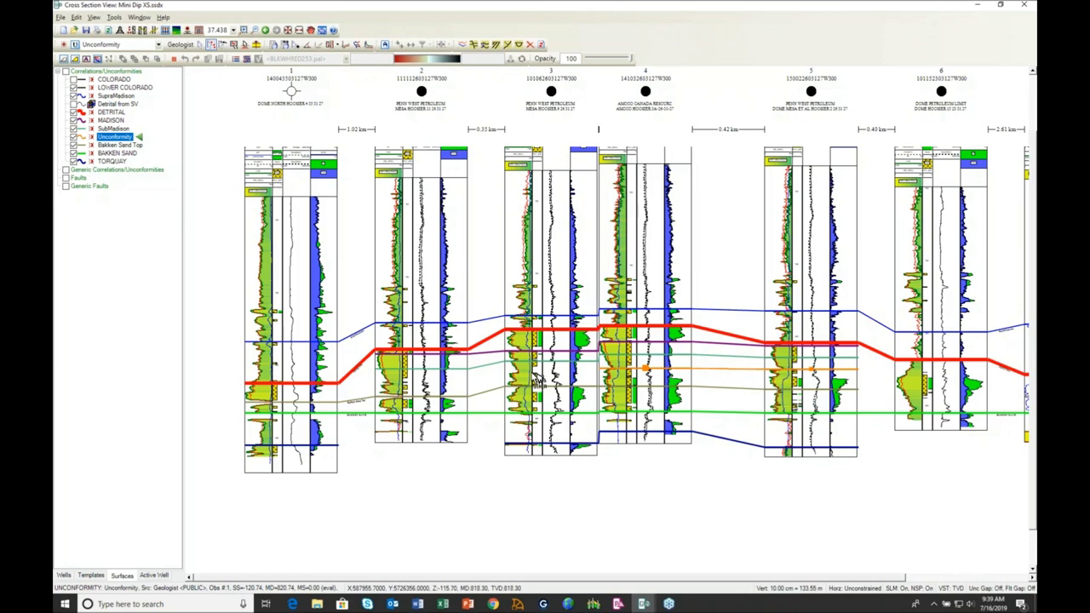
{"action": "left_click", "coordinate": [538, 376]}
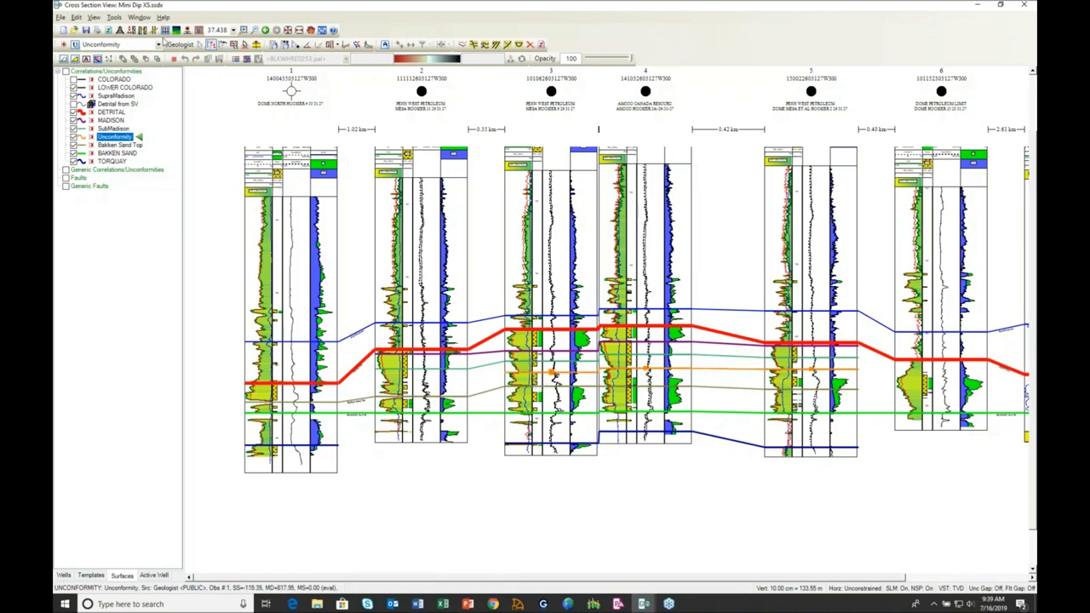
{"action": "left_click", "coordinate": [199, 44]}
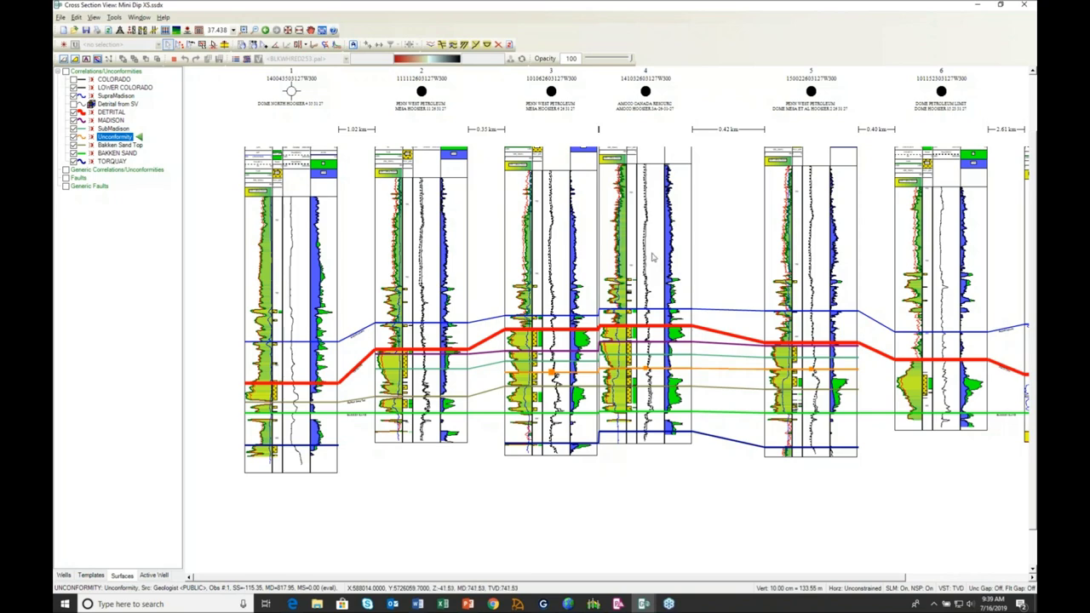
Move well 4 back to midway between wells 3 and 5 and realign the well logs on BAKKEN SAND.
{"action": "left_click_drag", "start_coordinate": [653, 257], "coordinate": [691, 258]}
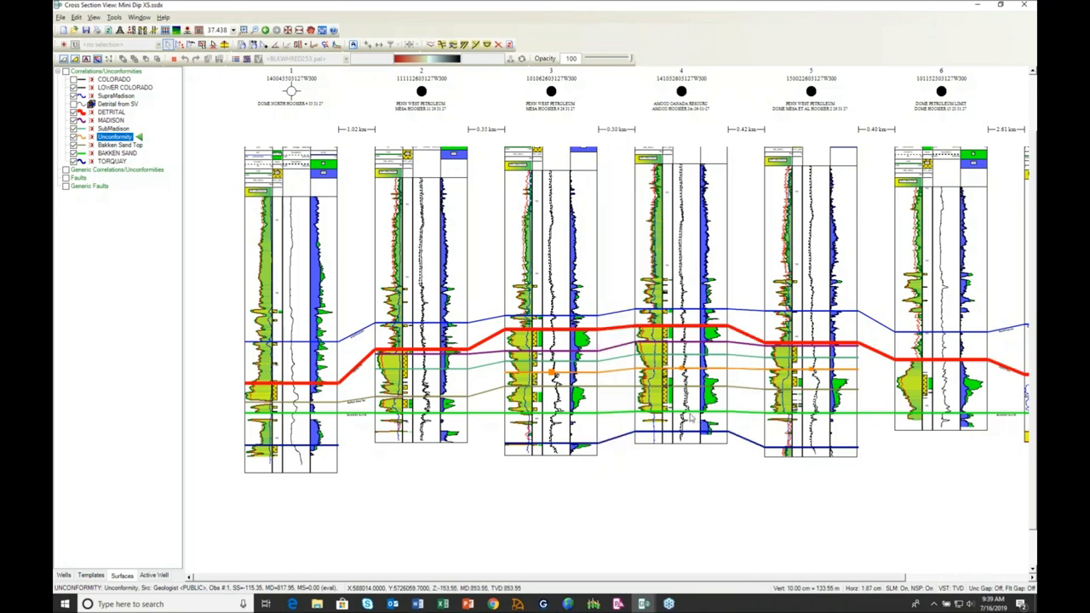
{"action": "left_click", "coordinate": [292, 413]}
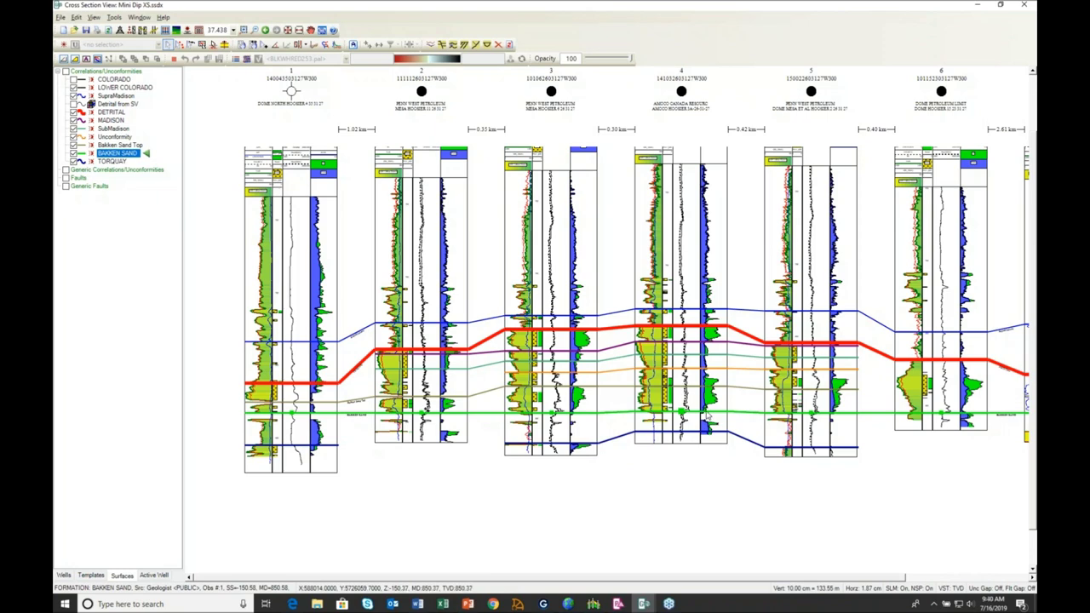
{"action": "left_click", "coordinate": [709, 416]}
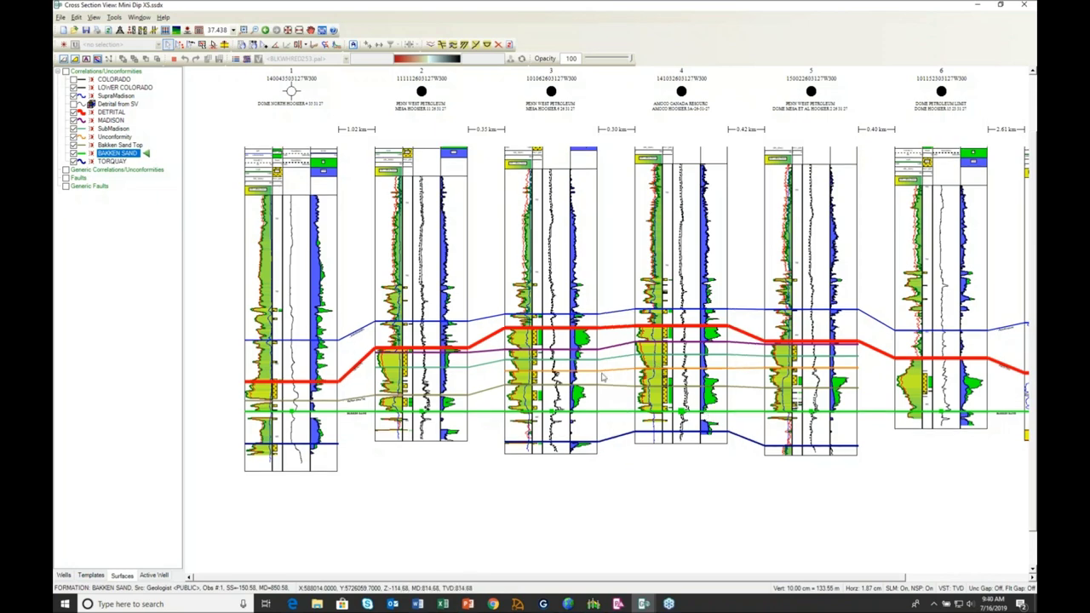
Delete the Unconformity pick in well 3.
{"action": "left_click", "coordinate": [550, 372]}
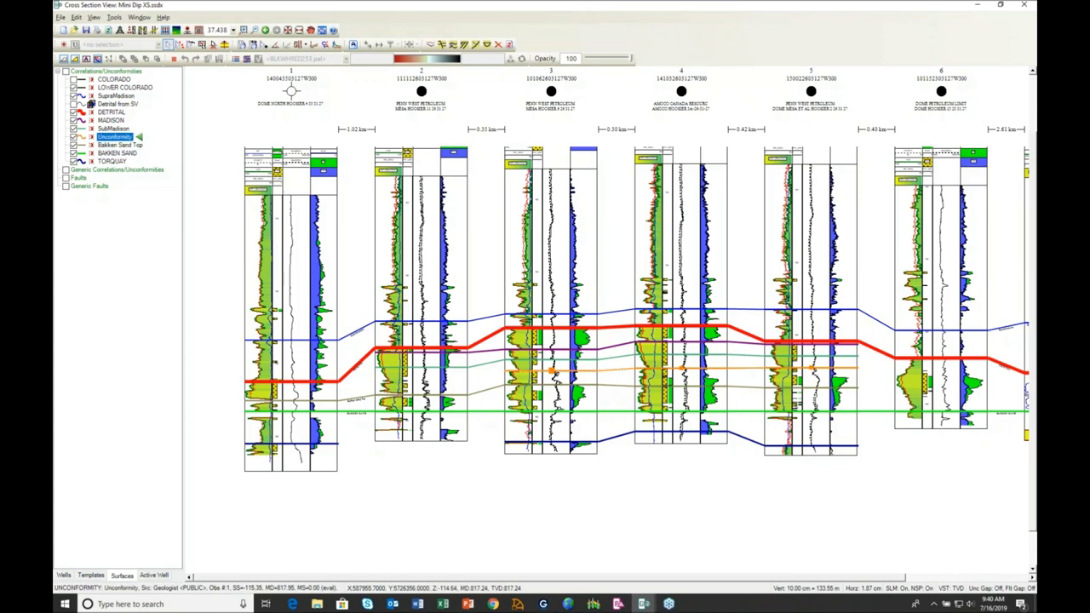
{"action": "right_click", "coordinate": [550, 372]}
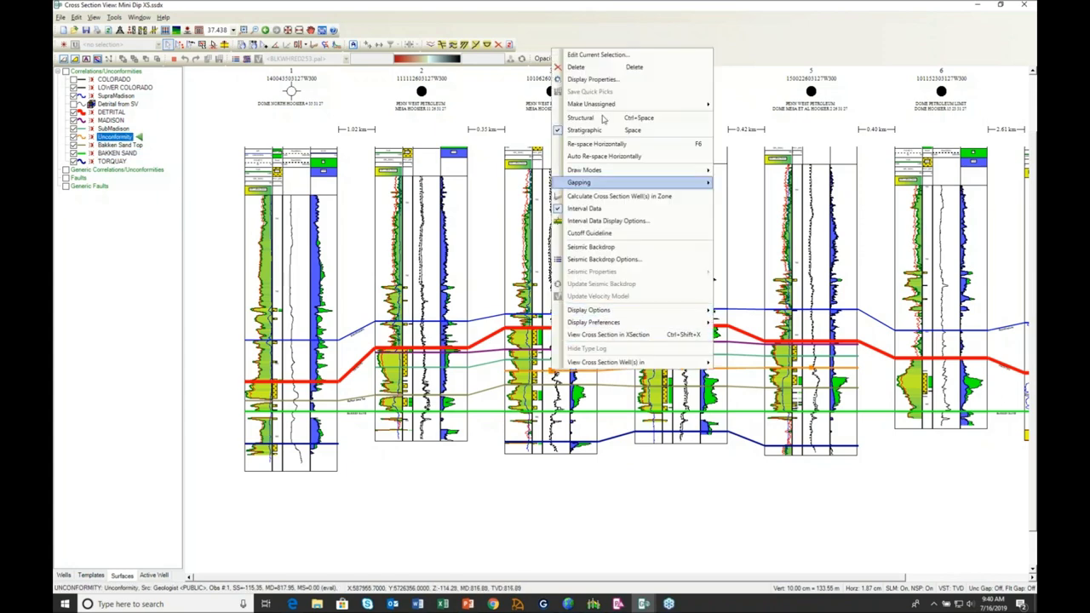
{"action": "left_click", "coordinate": [588, 71]}
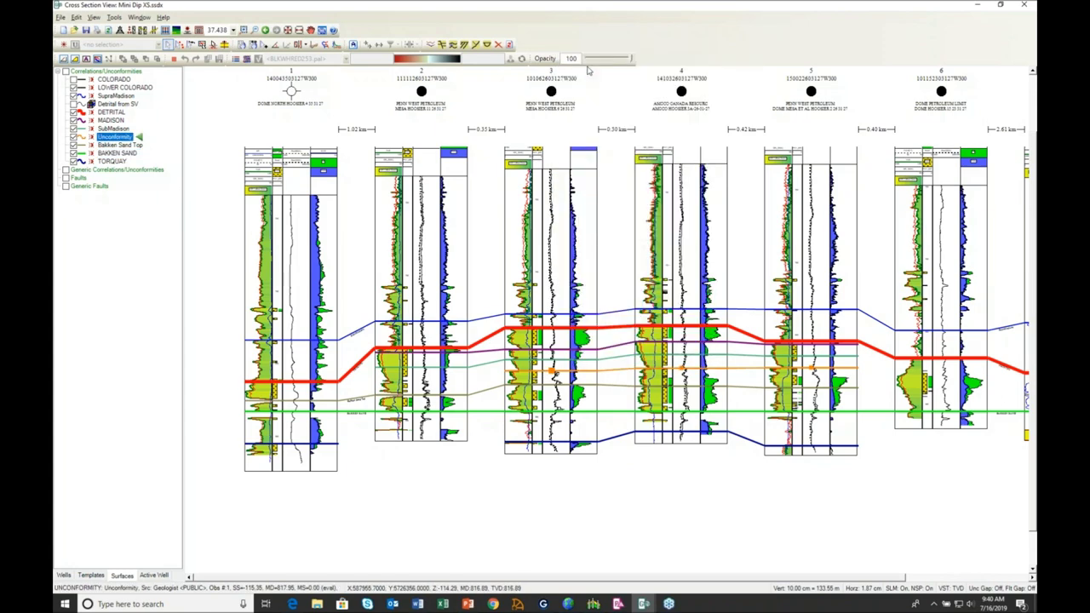
{"action": "left_click", "coordinate": [548, 338]}
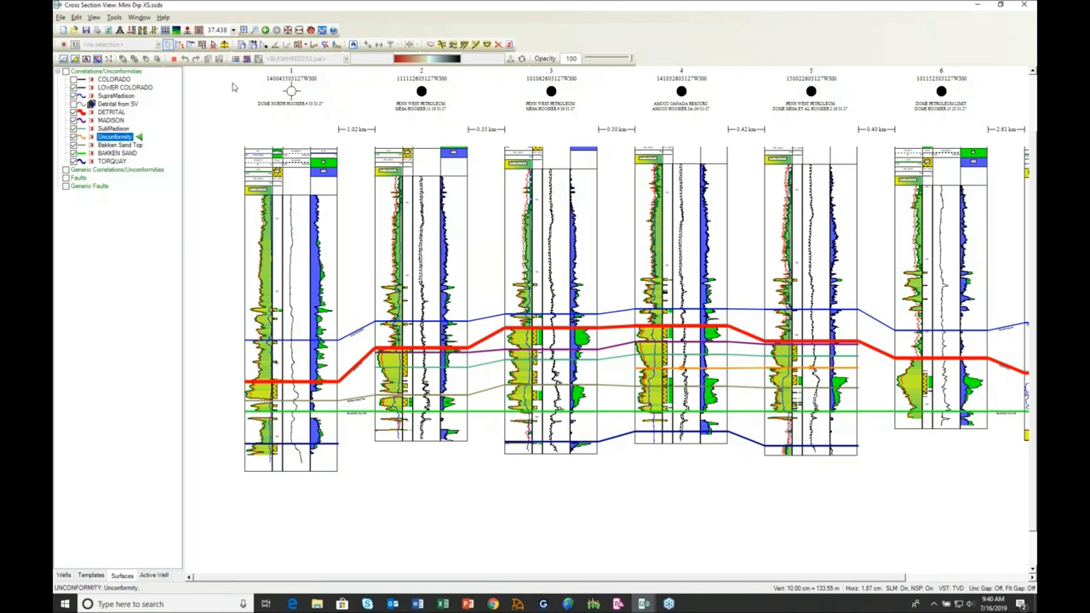
Capture a type log from well 4's lower interval and save an Unconformity pick in well 3 at 818.30 m measured depth as observation 1.
{"action": "left_click", "coordinate": [202, 45]}
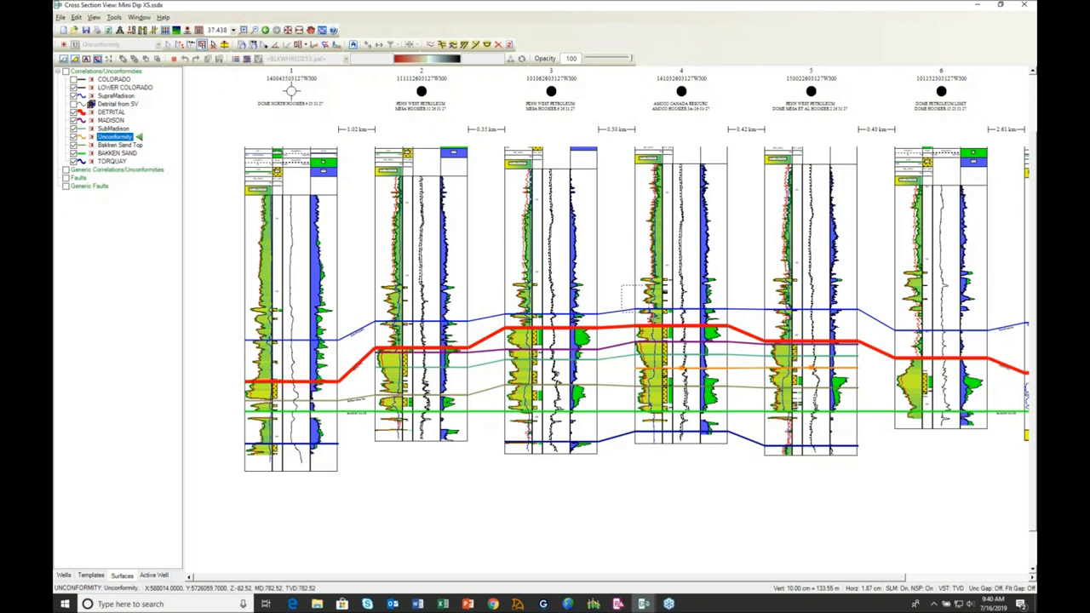
{"action": "left_click_drag", "start_coordinate": [628, 292], "coordinate": [724, 346]}
{"action": "left_click_drag", "start_coordinate": [762, 281], "coordinate": [763, 246]}
{"action": "left_click_drag", "start_coordinate": [804, 345], "coordinate": [556, 381]}
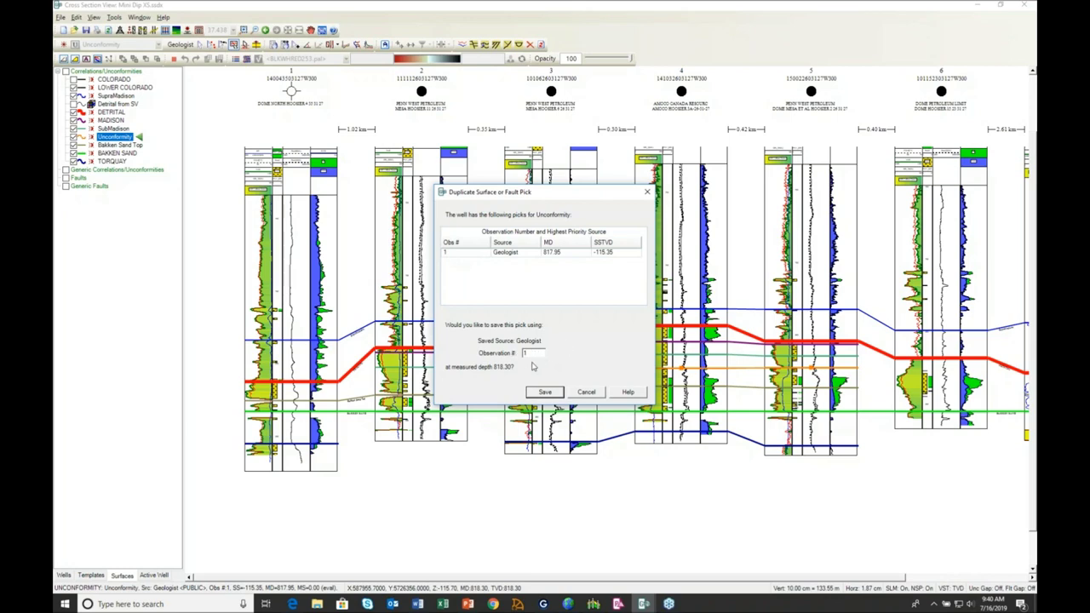
{"action": "left_click", "coordinate": [546, 392]}
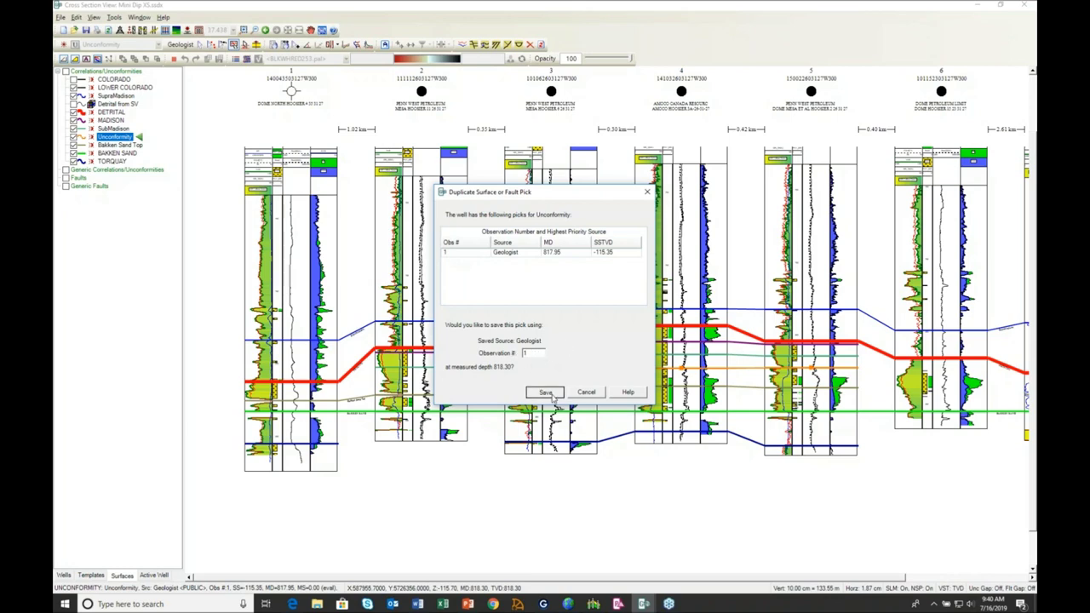
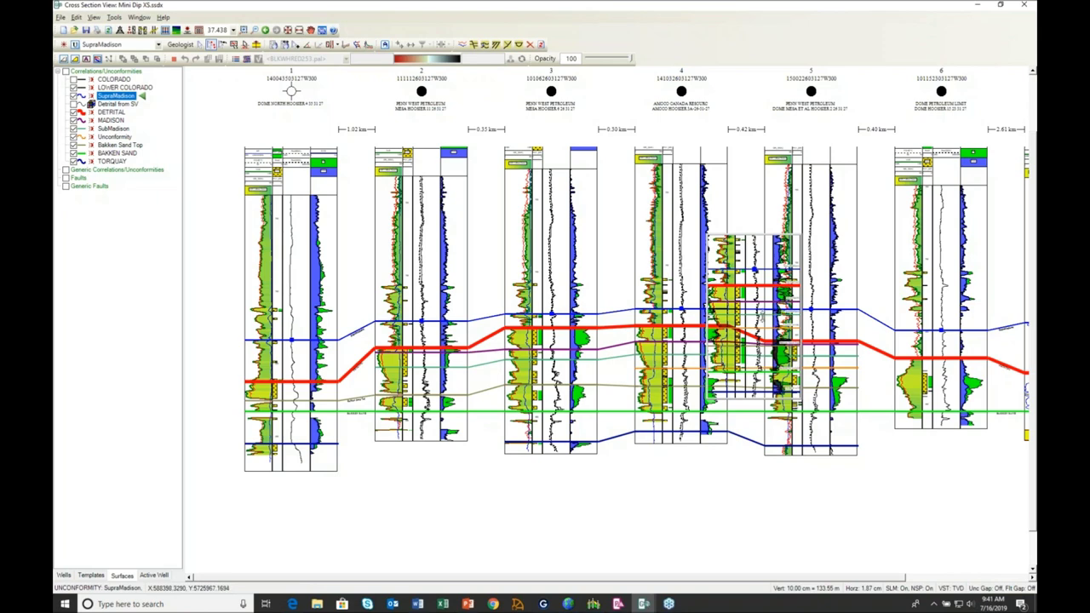
Make SubMadison the active surface from the type log and switch the active surface back to Unconformity.
{"action": "left_click", "coordinate": [758, 316]}
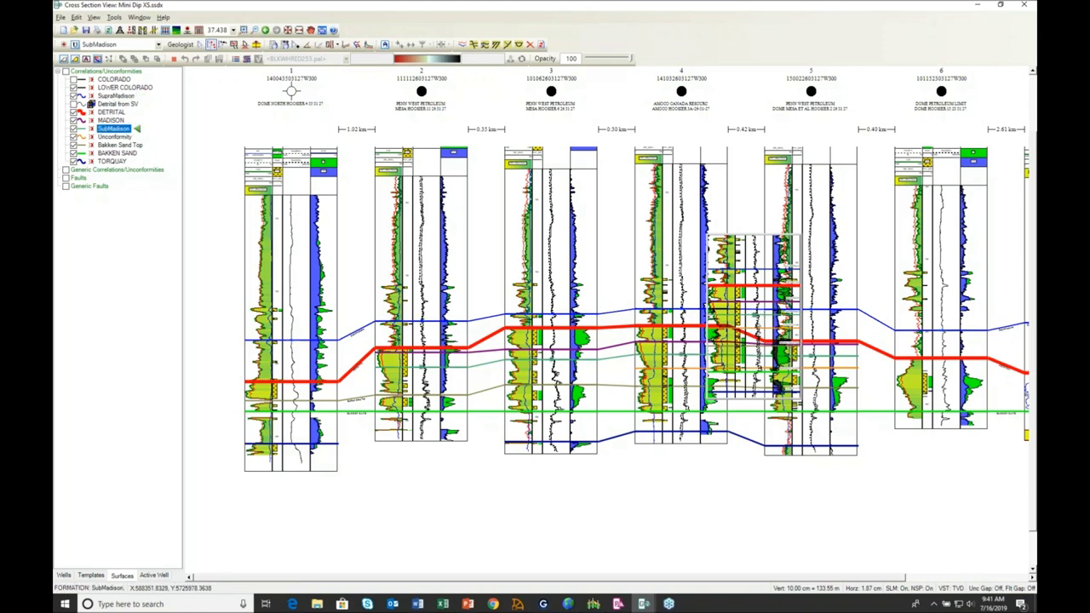
{"action": "left_click", "coordinate": [114, 136]}
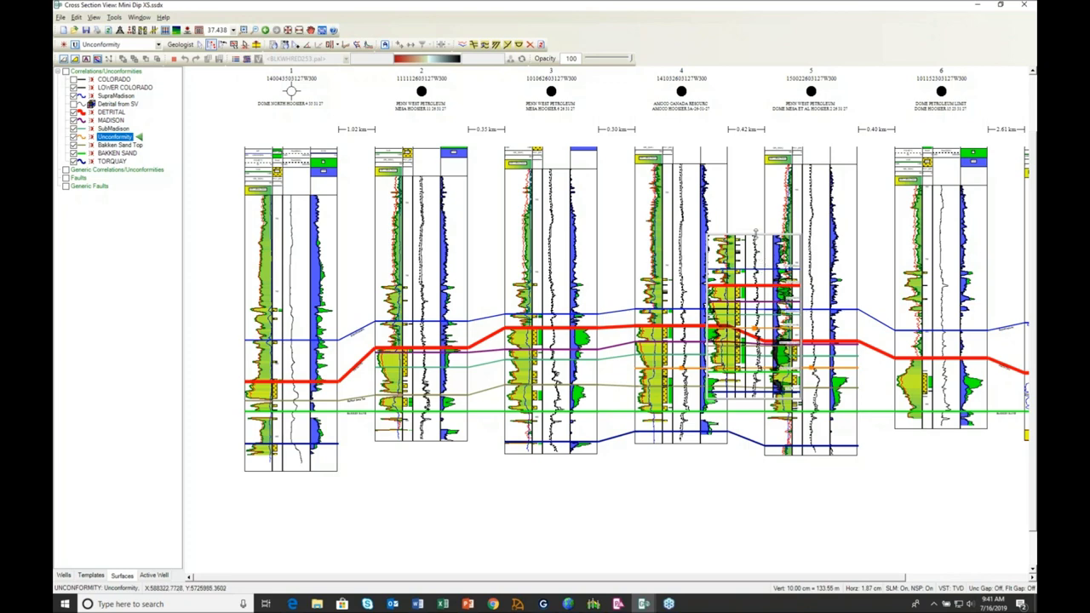
Try stretching and shifting the type log vertically between wells 4 and 5, and restore it to its original size.
{"action": "left_click_drag", "start_coordinate": [754, 233], "coordinate": [754, 227]}
{"action": "key", "text": "Up"}
{"action": "key", "text": "Up"}
{"action": "key", "text": "Up"}
{"action": "key", "text": "Up"}
{"action": "key", "text": "Up"}
{"action": "key", "text": "Down"}
{"action": "key", "text": "Down"}
{"action": "key", "text": "Down"}
{"action": "key", "text": "Down"}
{"action": "key", "text": "Down"}
{"action": "left_click_drag", "start_coordinate": [756, 345], "coordinate": [756, 291]}
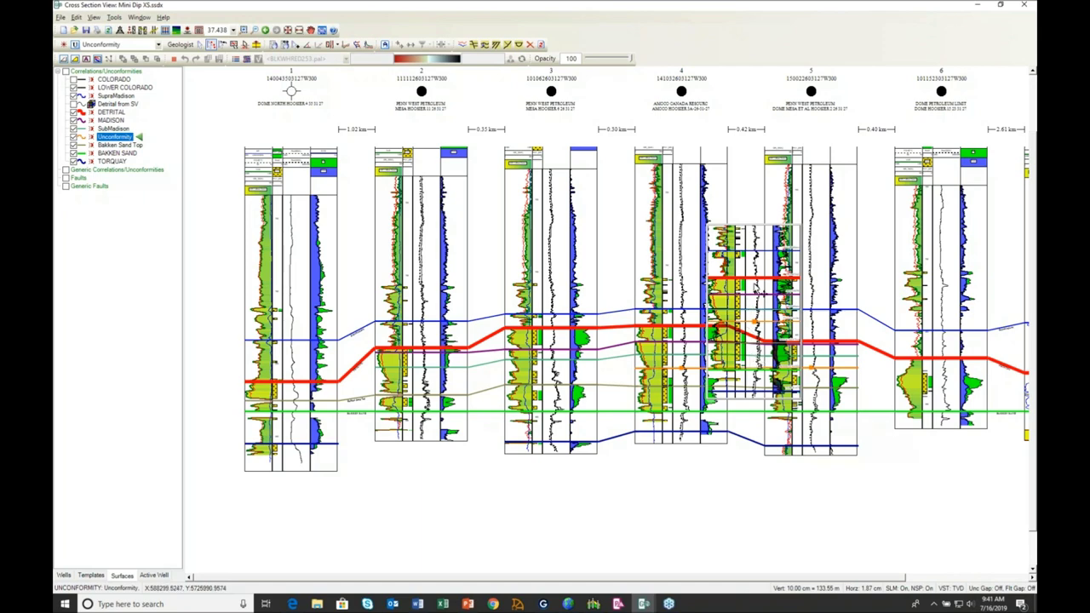
{"action": "right_click", "coordinate": [755, 286]}
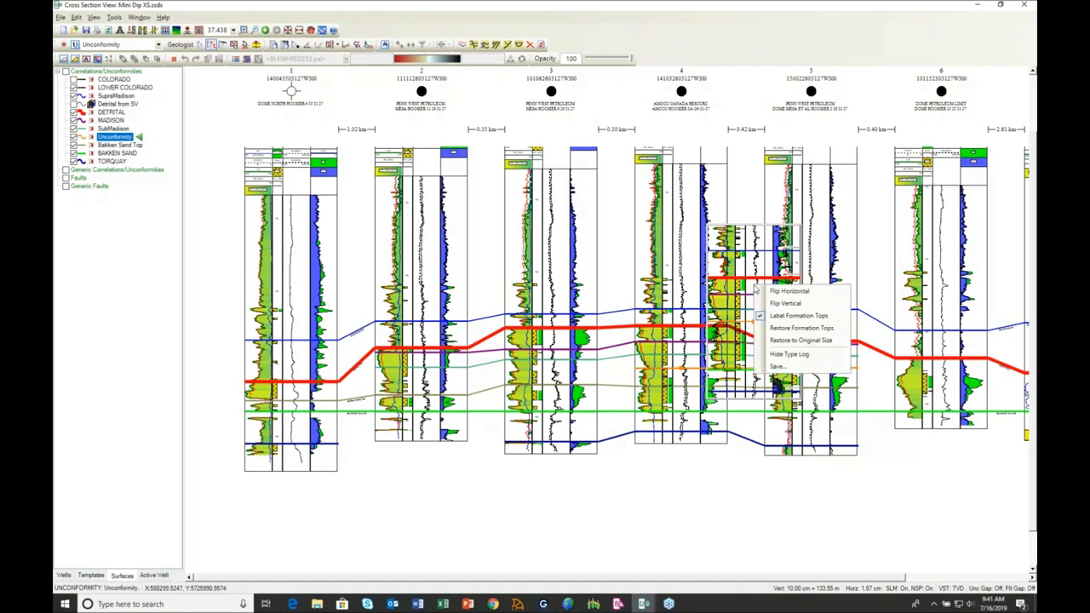
{"action": "left_click", "coordinate": [787, 340]}
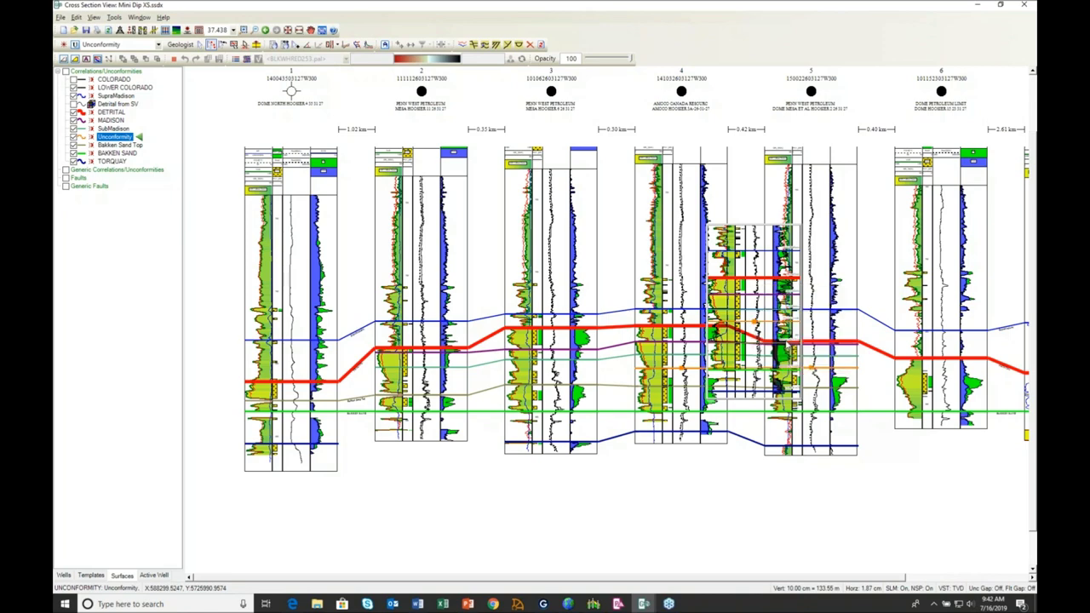
{"action": "left_click_drag", "start_coordinate": [760, 254], "coordinate": [626, 320]}
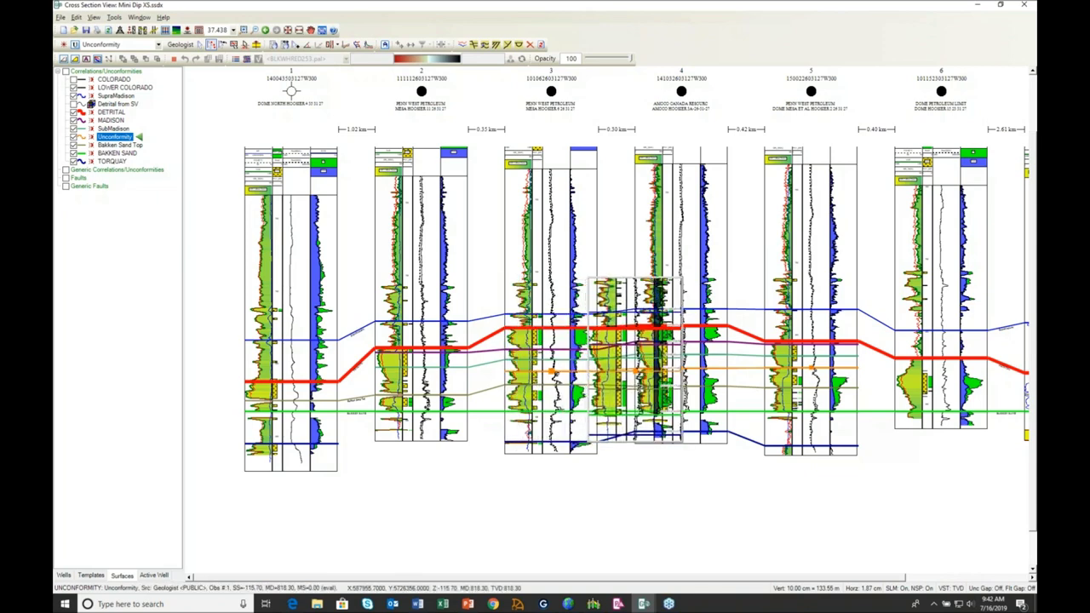
{"action": "right_click", "coordinate": [634, 293]}
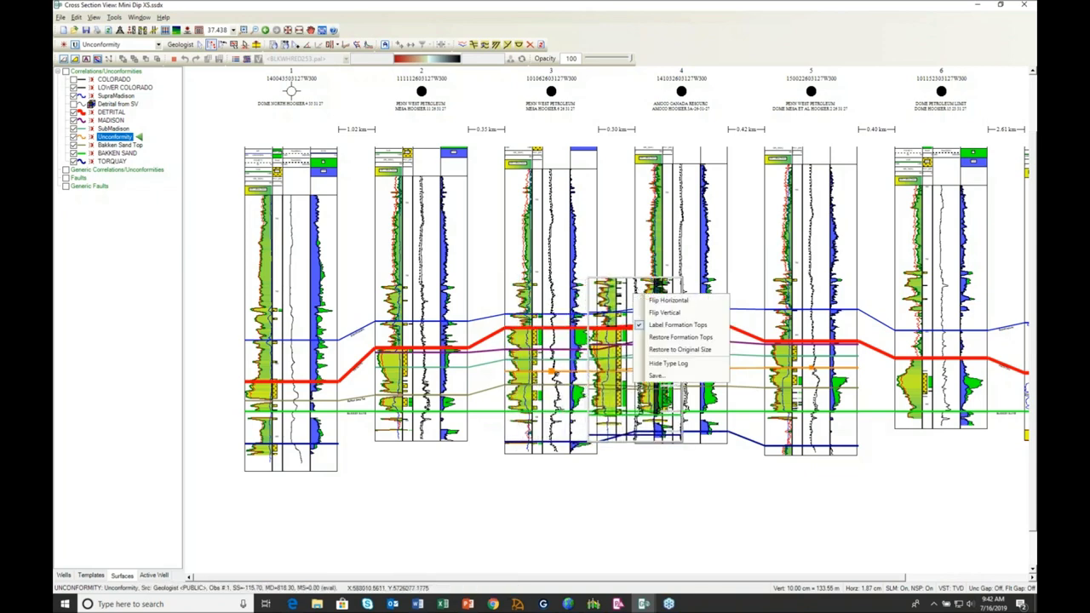
{"action": "left_click", "coordinate": [657, 376]}
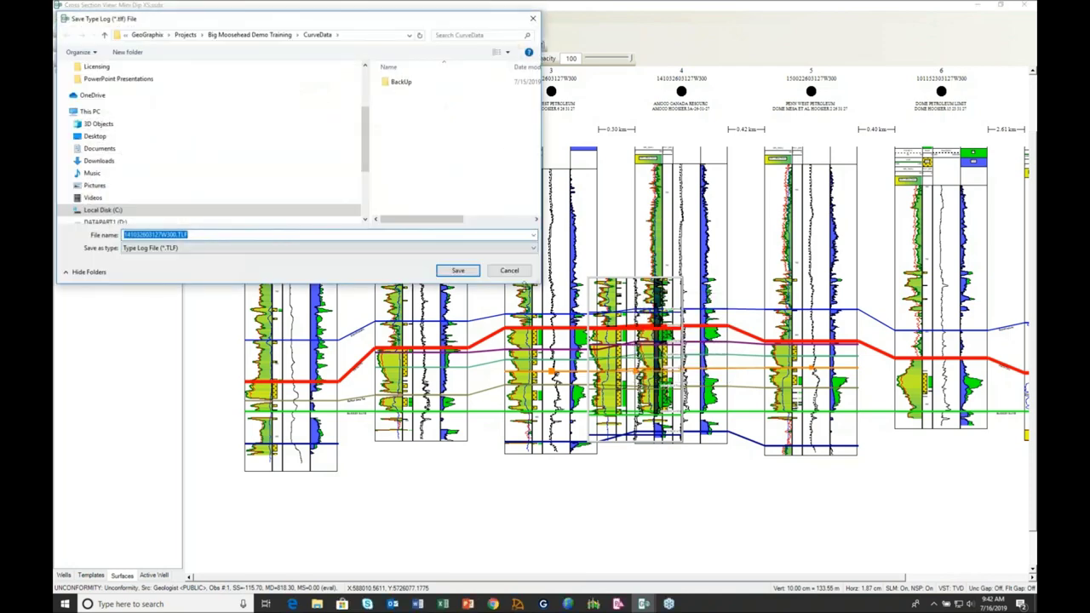
{"action": "left_click", "coordinate": [461, 271]}
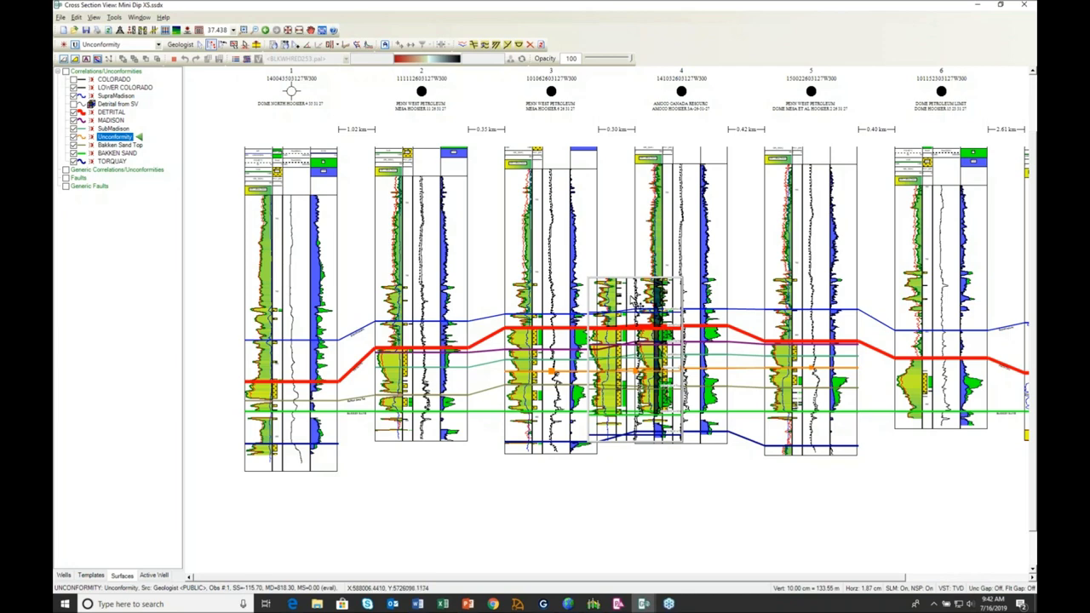
Hide the type log and delete only the selected Unconformity point in well 3.
{"action": "right_click", "coordinate": [636, 301]}
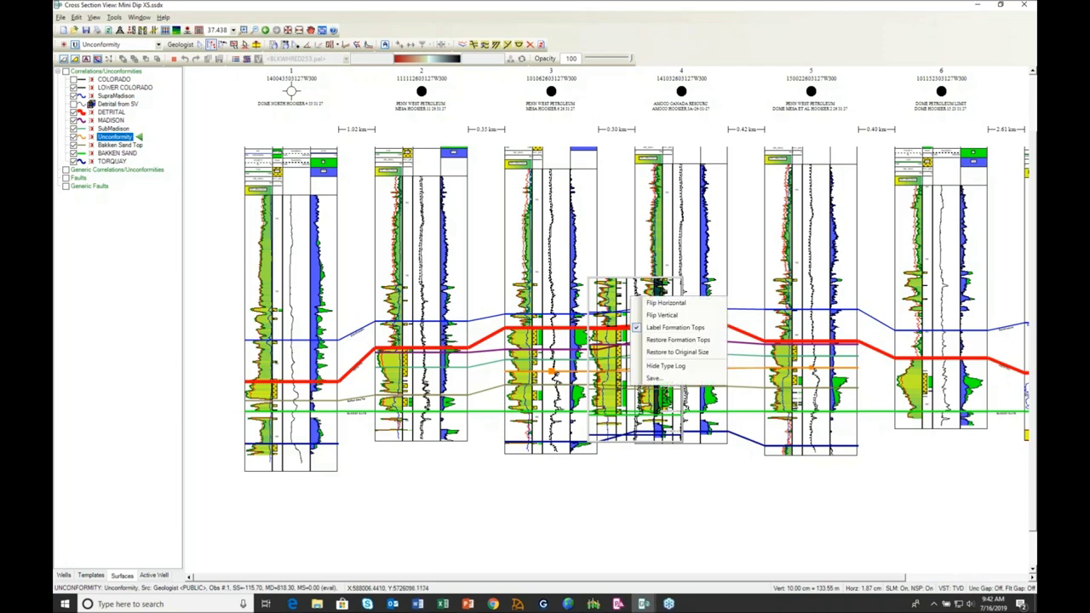
{"action": "left_click", "coordinate": [669, 366]}
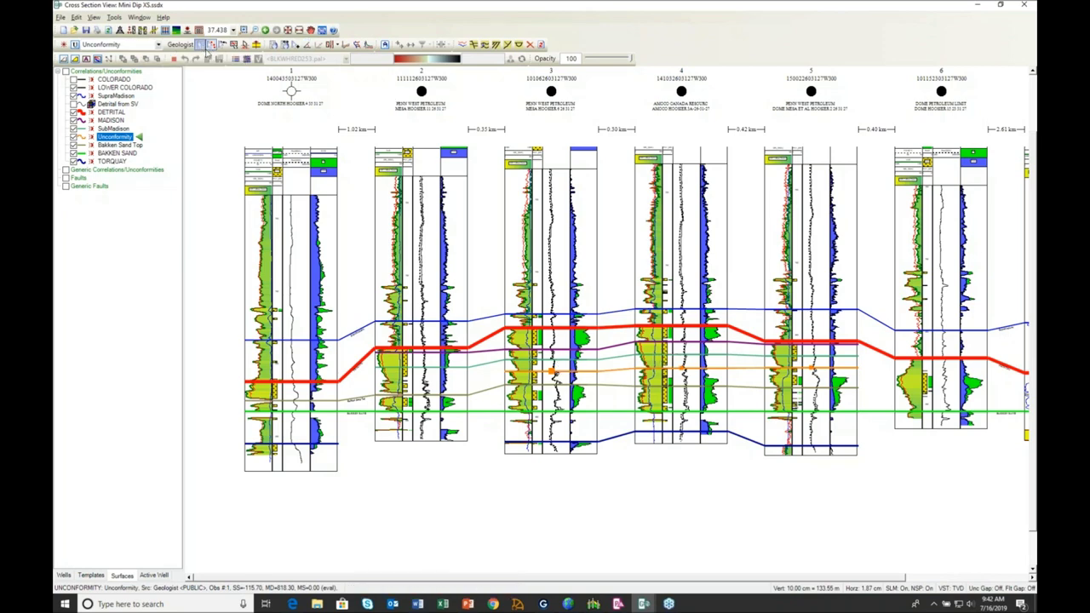
{"action": "left_click", "coordinate": [211, 44]}
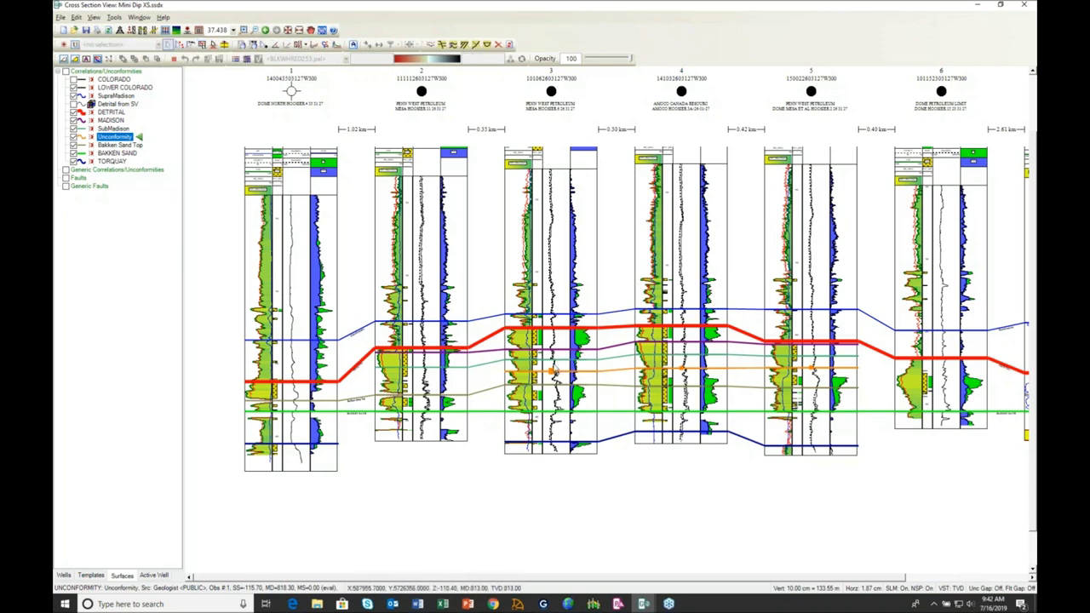
{"action": "key", "text": "Delete"}
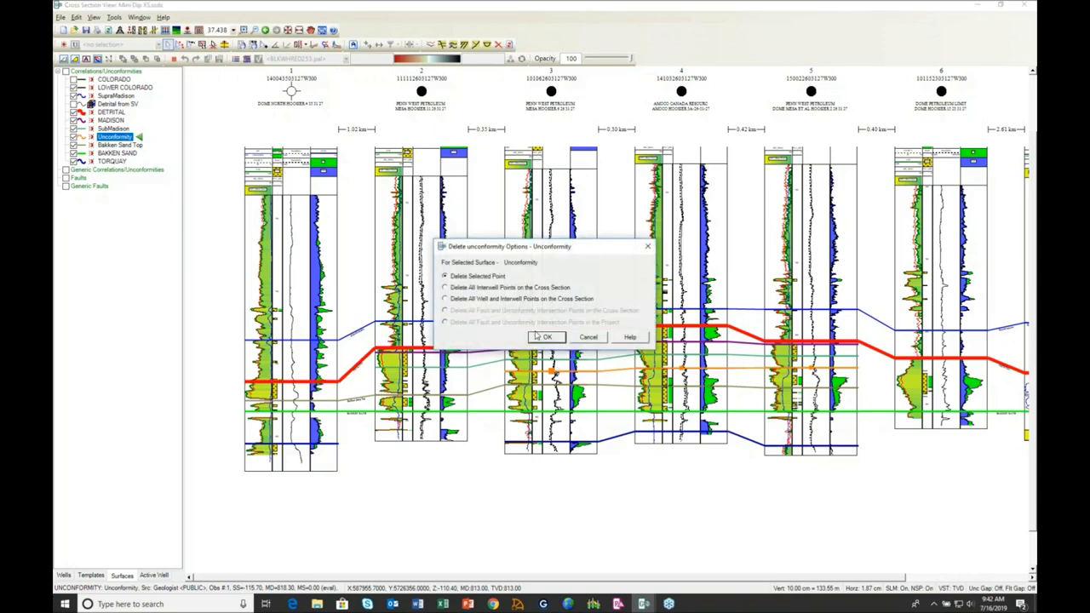
{"action": "left_click", "coordinate": [545, 337]}
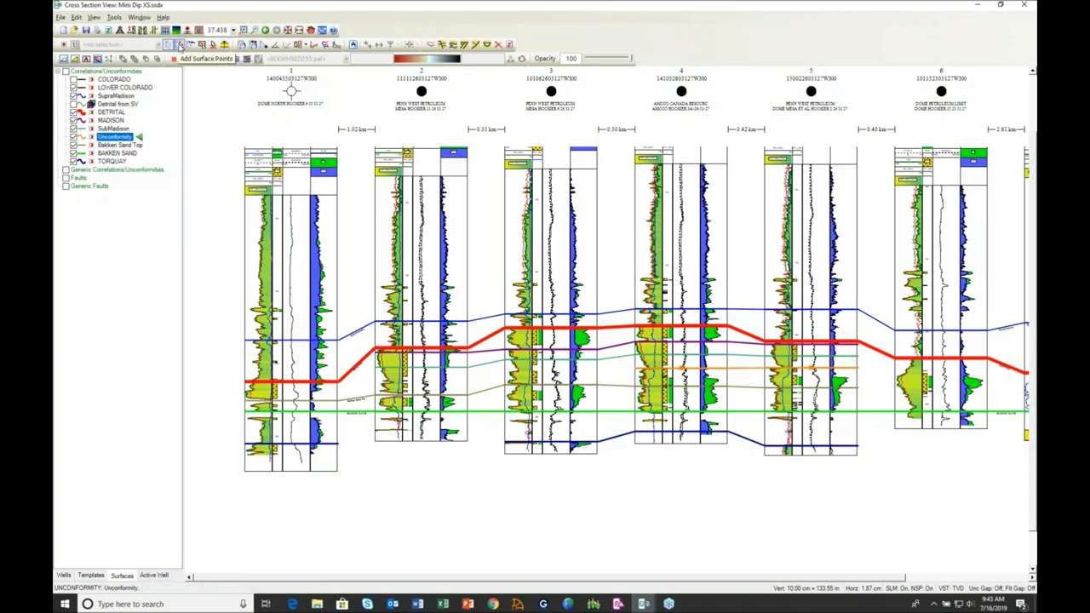
Enable Quick Pick Mode and add an Unconformity quick pick in well 3 at about 817 m measured depth.
{"action": "left_click", "coordinate": [180, 44]}
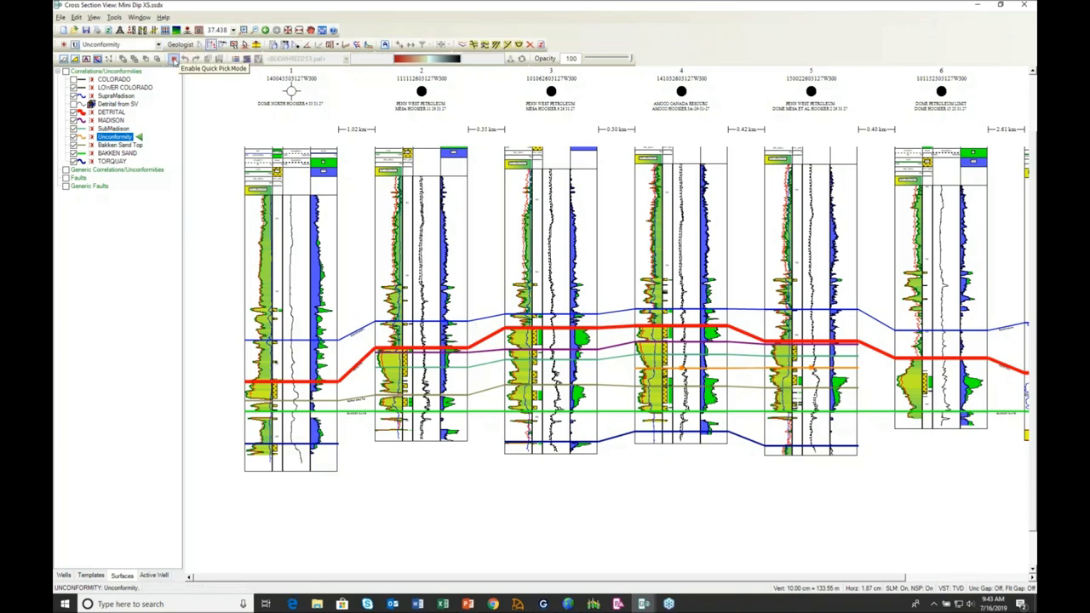
{"action": "left_click", "coordinate": [174, 59]}
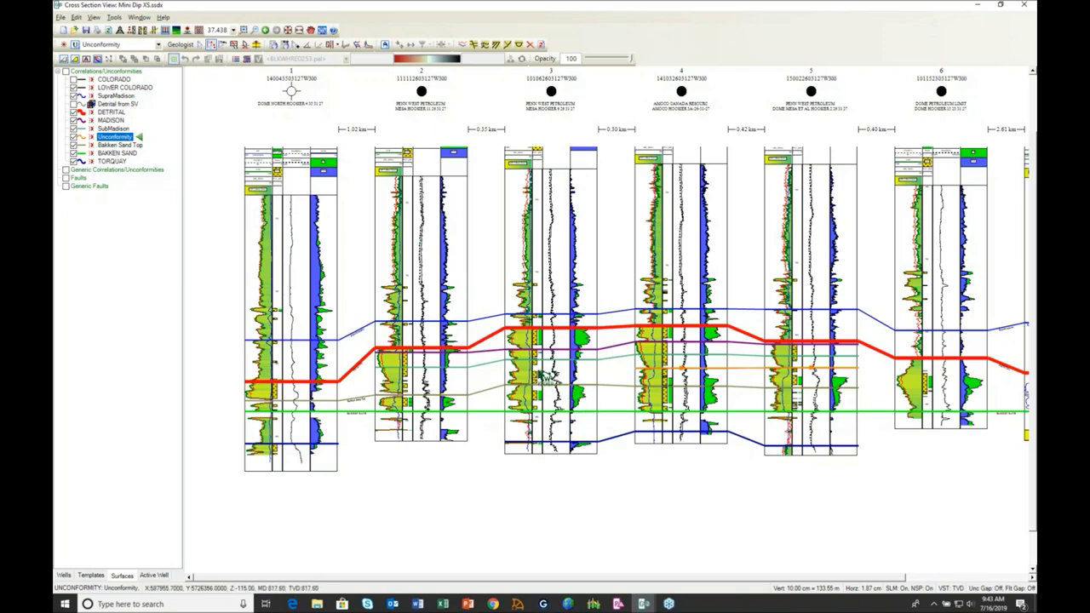
{"action": "left_click", "coordinate": [549, 371]}
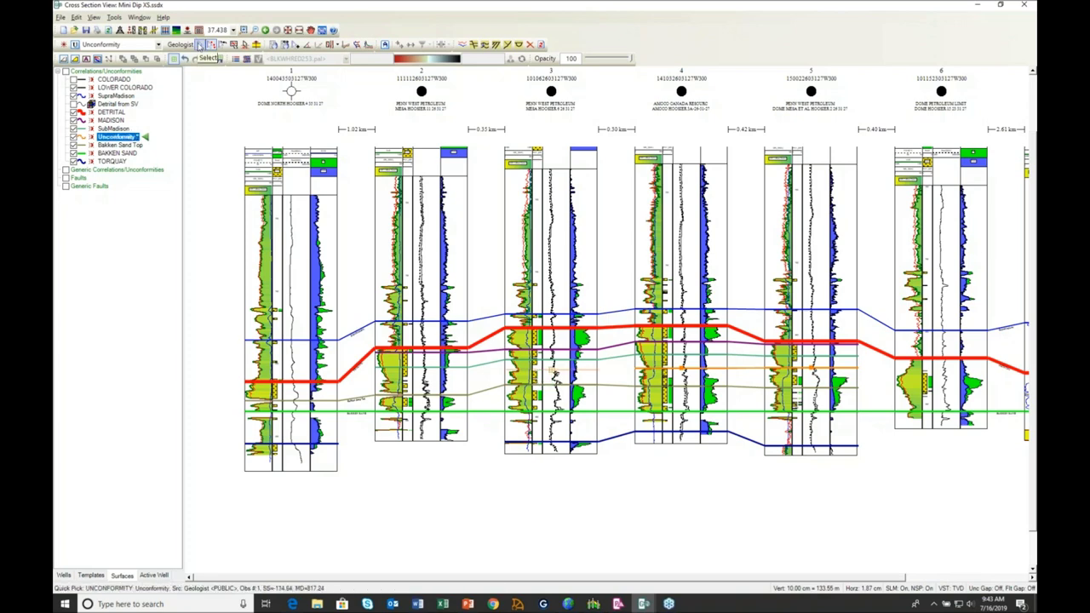
Try moving the Unconformity quick pick in well 3 down to about 824 m measured depth and undo the move.
{"action": "left_click", "coordinate": [201, 45]}
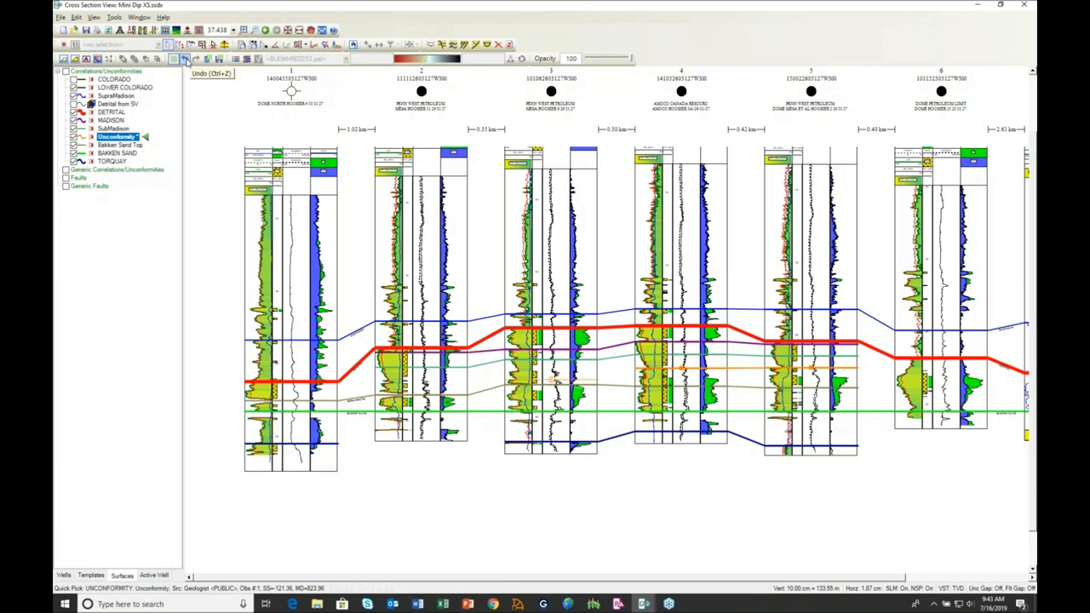
{"action": "left_click", "coordinate": [186, 61]}
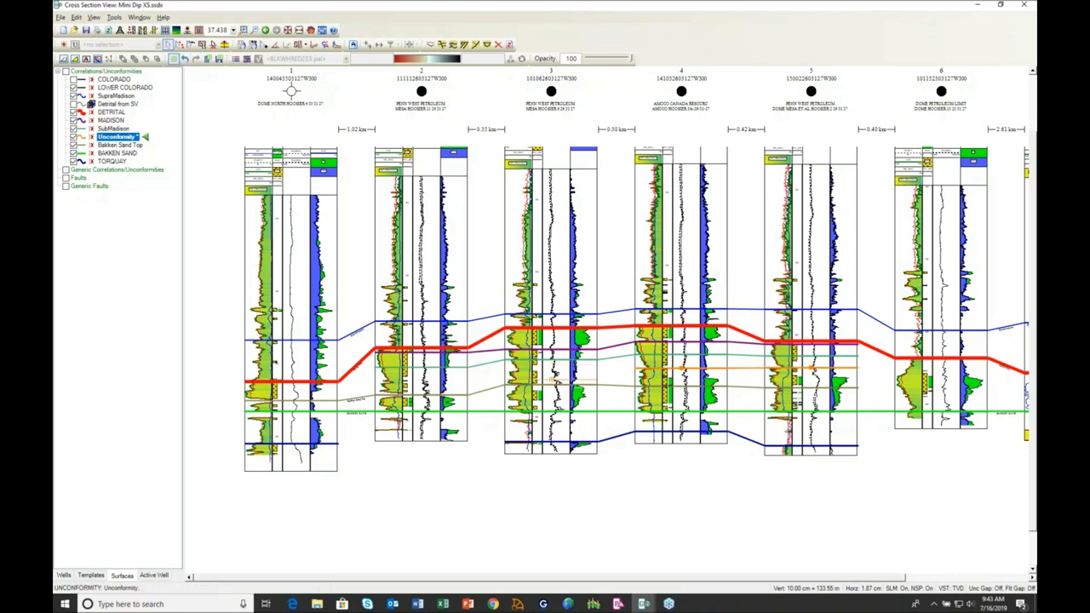
{"action": "left_click", "coordinate": [186, 61]}
{"action": "left_click", "coordinate": [186, 59]}
Save the Unconformity quick pick in well 3 and switch to the GVERSE Geomodeling map window.
{"action": "left_click", "coordinate": [219, 59]}
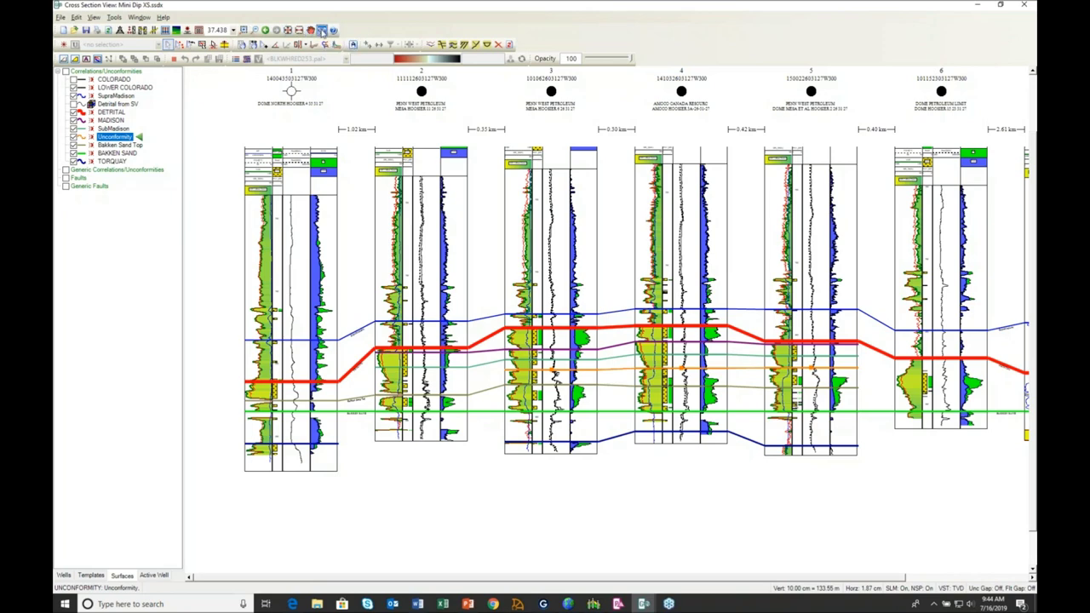
{"action": "left_click", "coordinate": [322, 31]}
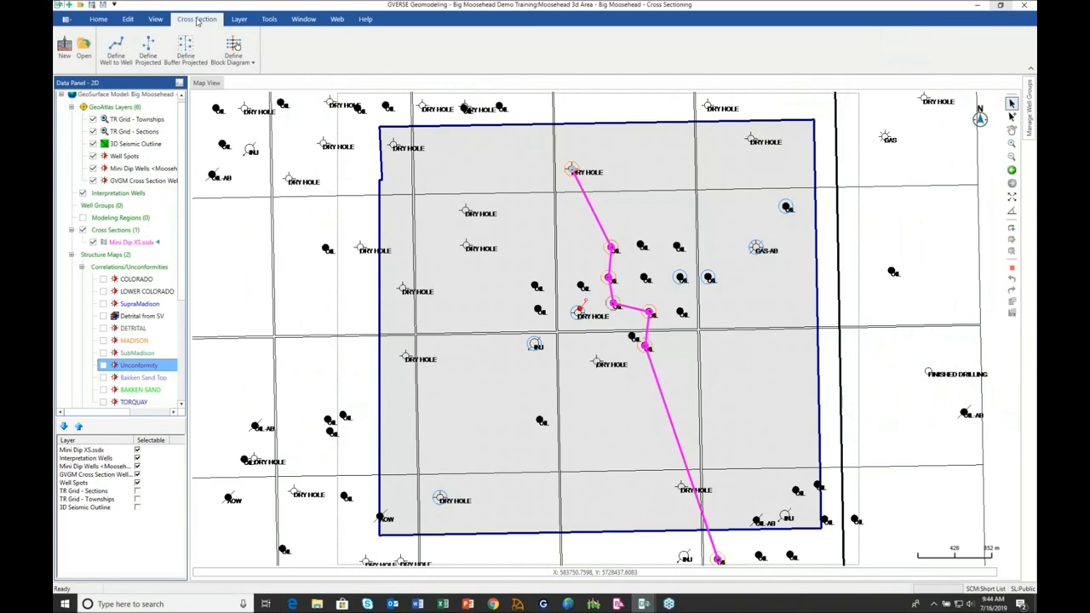
Define a well-to-well cross section from the eastern GAS-AB well southwest through seven wells, ending at a point beyond the last dry hole.
{"action": "left_click", "coordinate": [117, 55]}
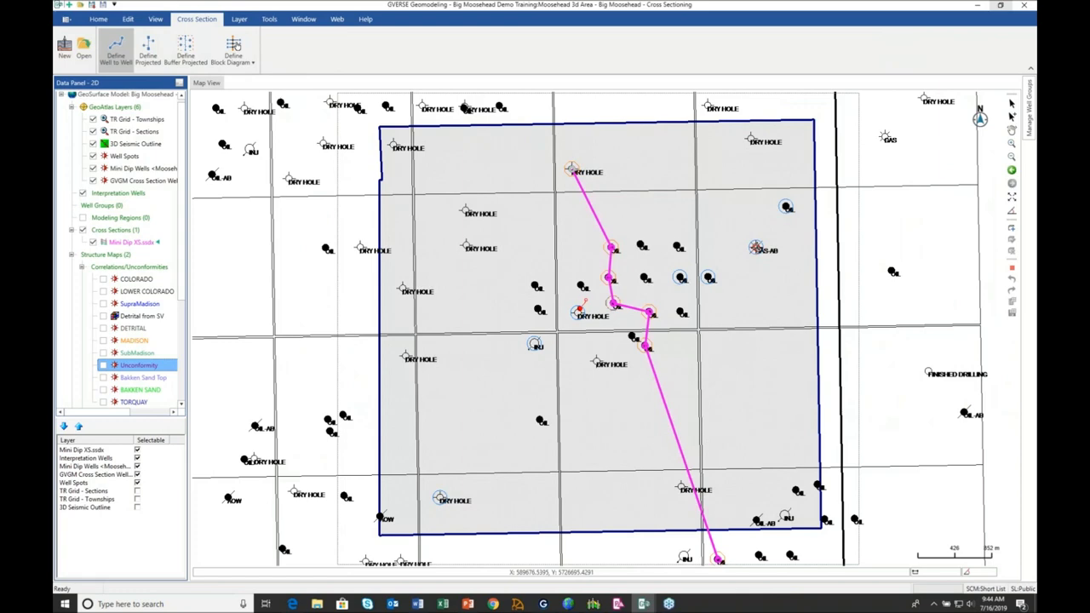
{"action": "left_click", "coordinate": [755, 248]}
{"action": "left_click", "coordinate": [708, 277]}
{"action": "left_click", "coordinate": [679, 278]}
{"action": "left_click", "coordinate": [615, 304]}
{"action": "left_click", "coordinate": [578, 312]}
{"action": "left_click", "coordinate": [535, 343]}
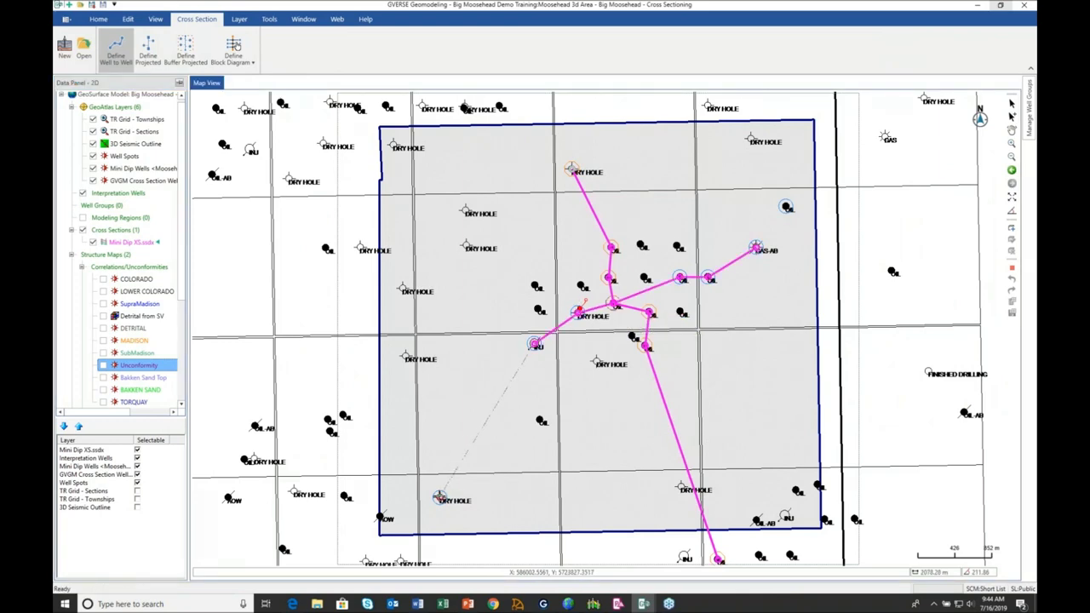
{"action": "left_click", "coordinate": [439, 498]}
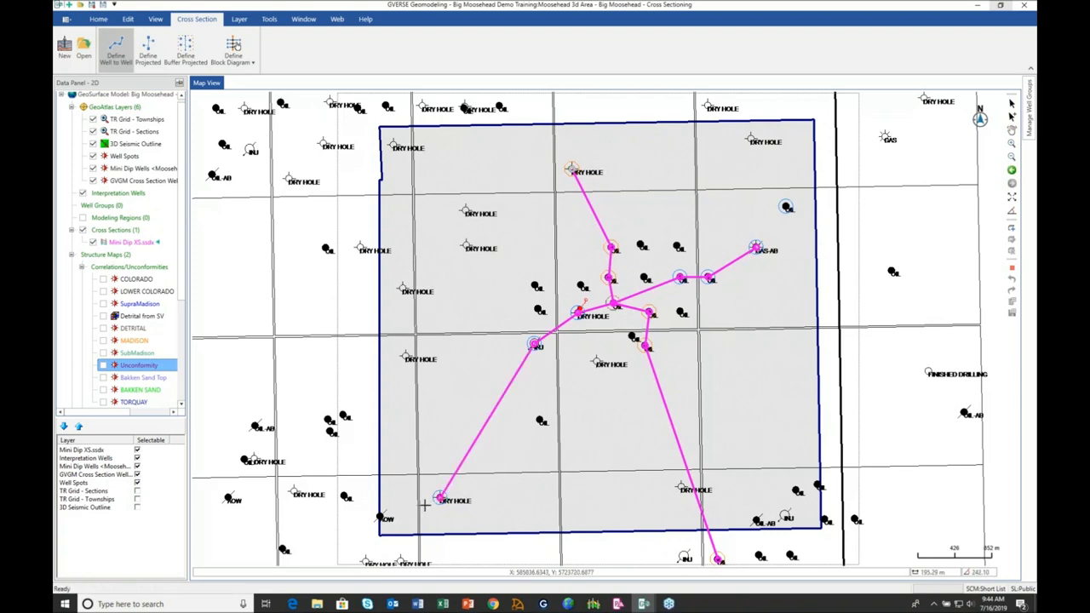
{"action": "left_click", "coordinate": [405, 509]}
{"action": "right_click", "coordinate": [405, 510]}
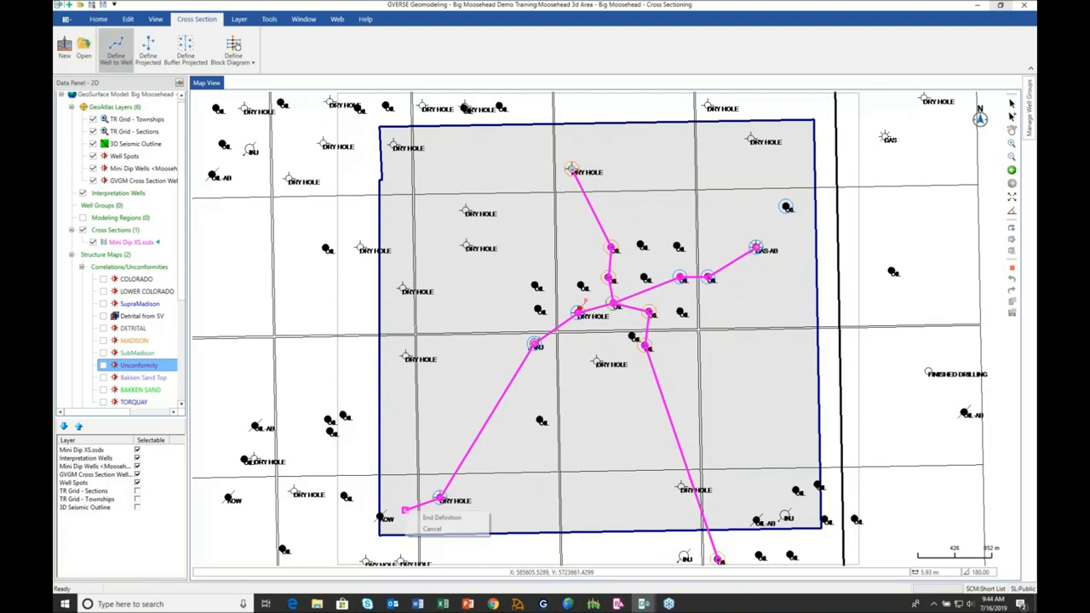
{"action": "left_click", "coordinate": [434, 518]}
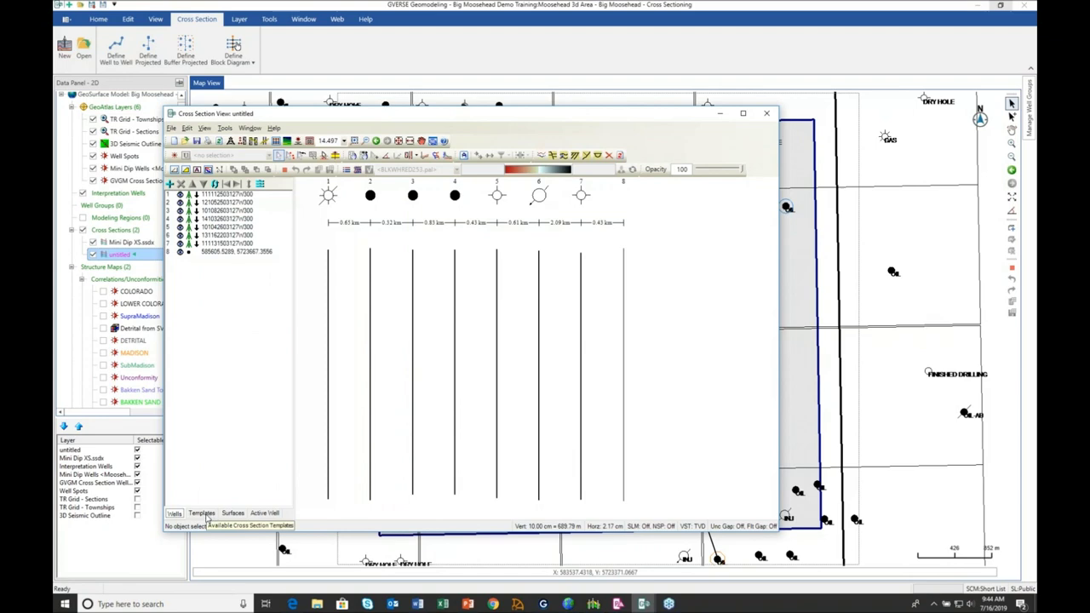
Apply the XS to GV GM Well to Well SLM template to the new cross section and maximize its window.
{"action": "left_click", "coordinate": [202, 514]}
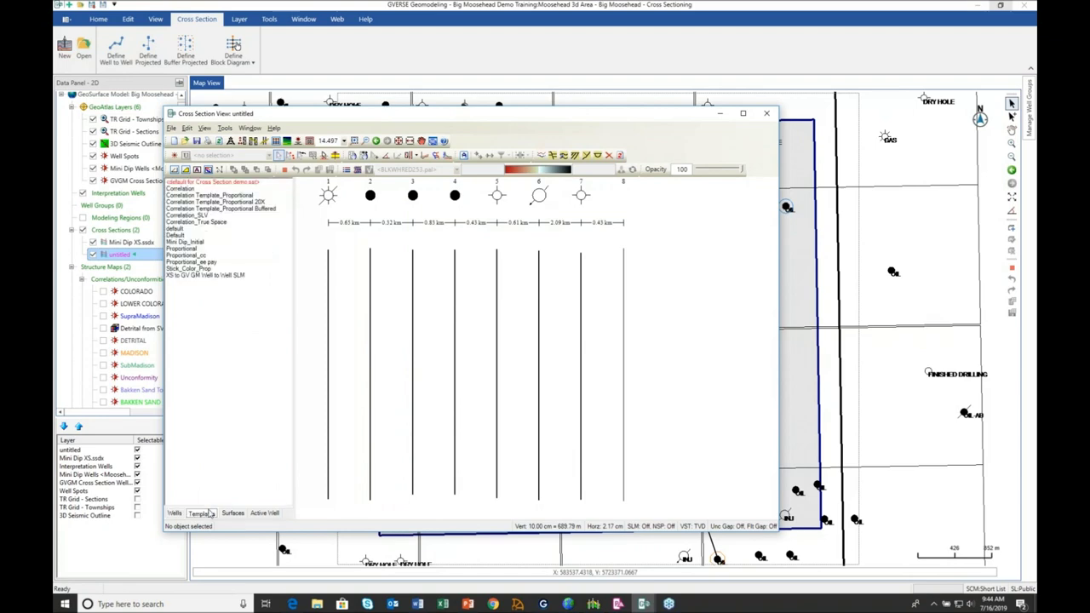
{"action": "left_click", "coordinate": [230, 276]}
{"action": "right_click", "coordinate": [229, 276]}
{"action": "left_click", "coordinate": [264, 282]}
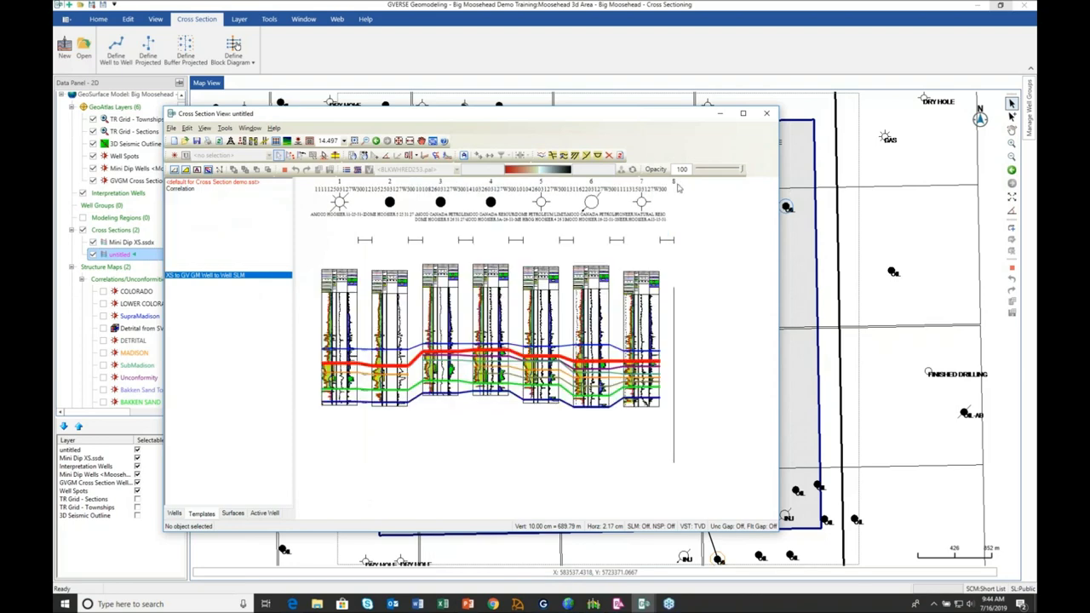
{"action": "left_click", "coordinate": [745, 113]}
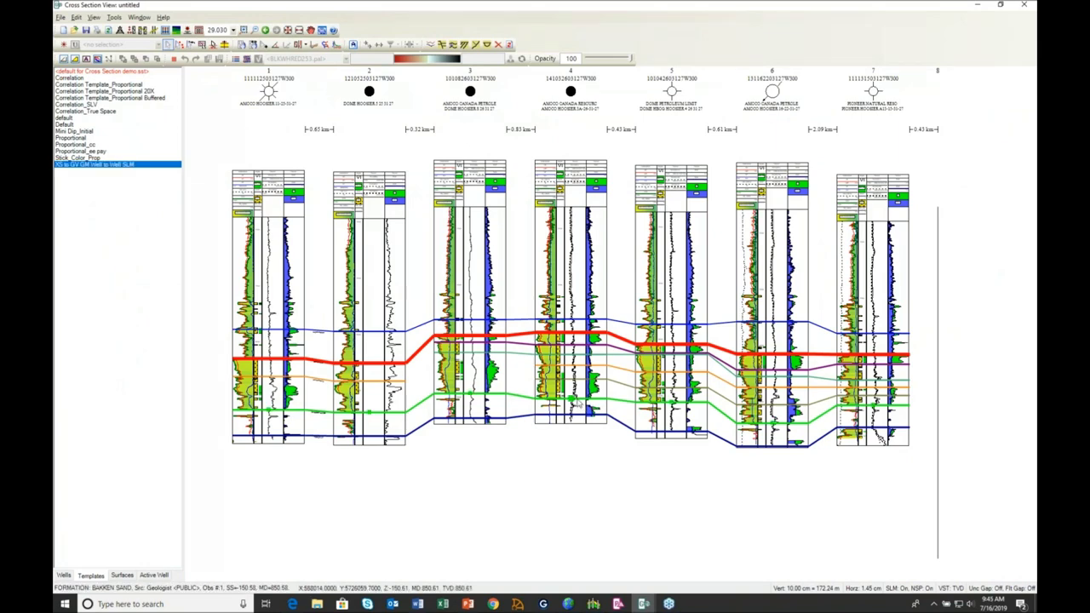
{"action": "left_click", "coordinate": [126, 576]}
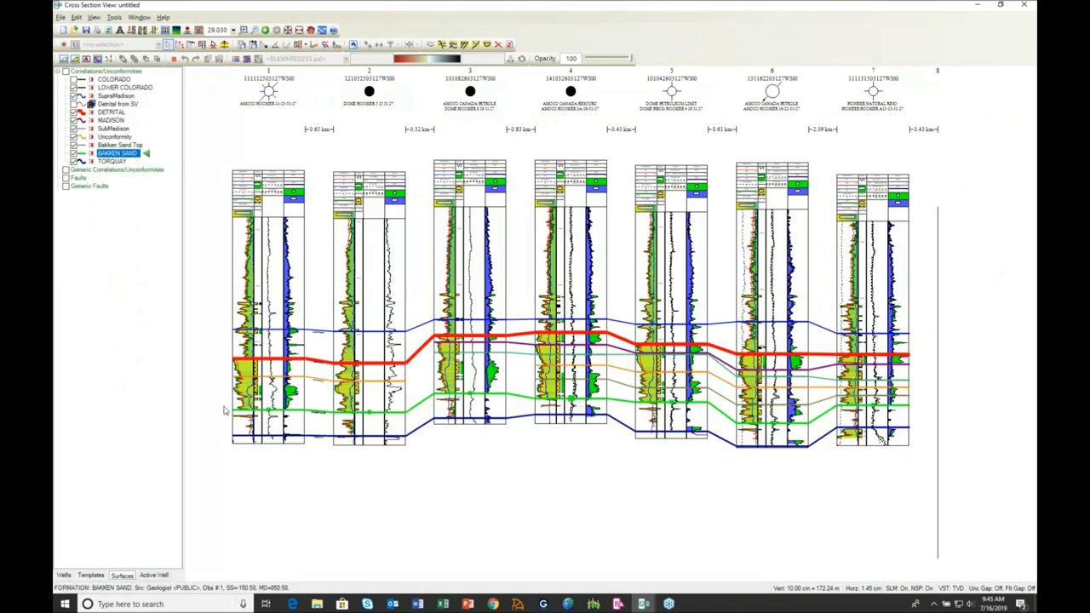
{"action": "left_click", "coordinate": [329, 409]}
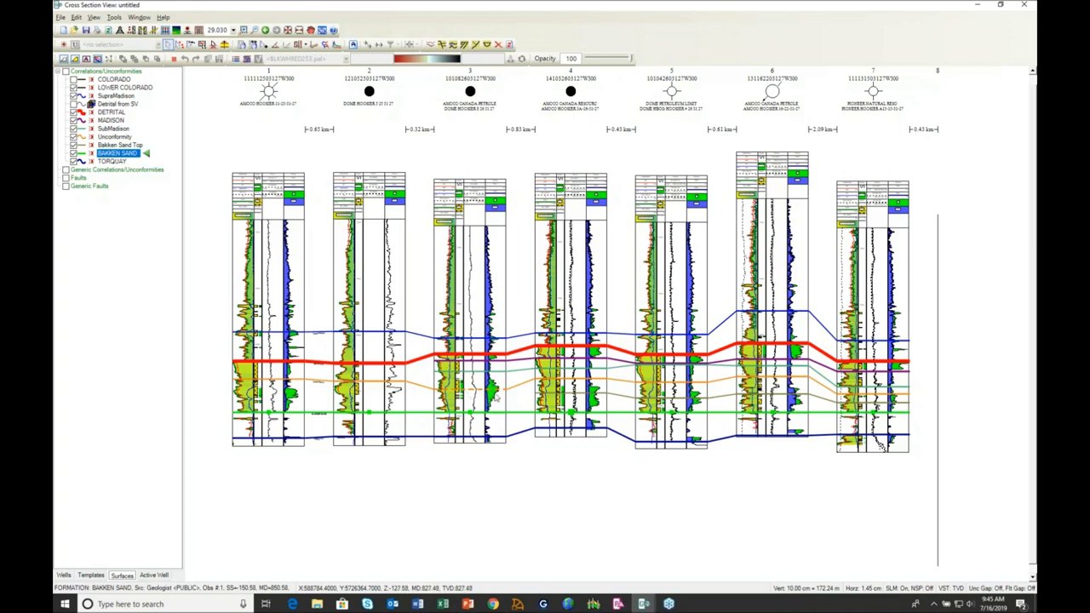
{"action": "left_click", "coordinate": [305, 48]}
{"action": "left_click", "coordinate": [315, 73]}
{"action": "left_click", "coordinate": [284, 92]}
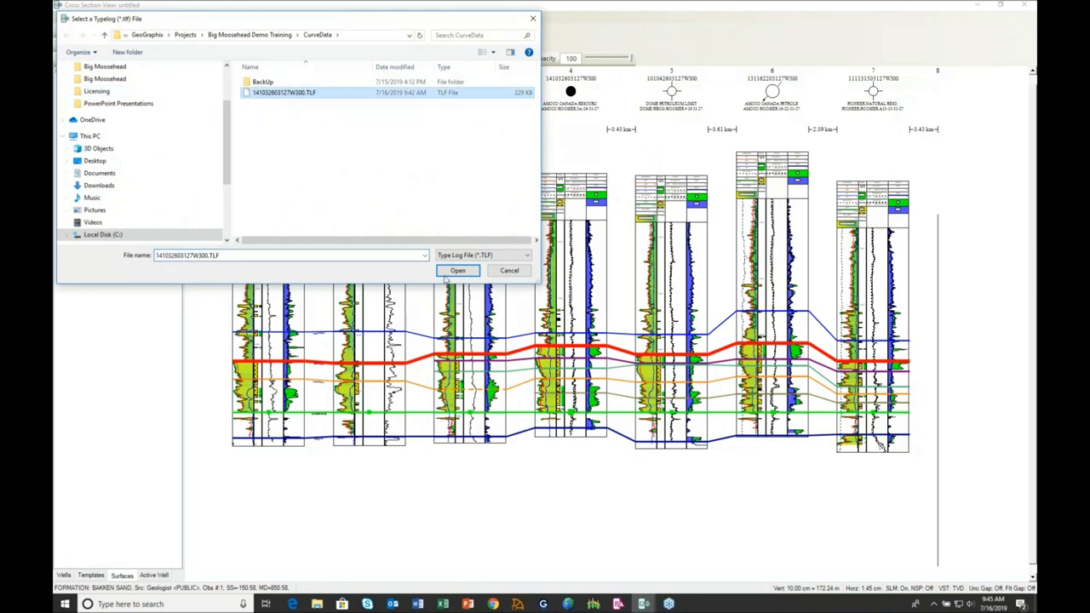
{"action": "left_click", "coordinate": [459, 270]}
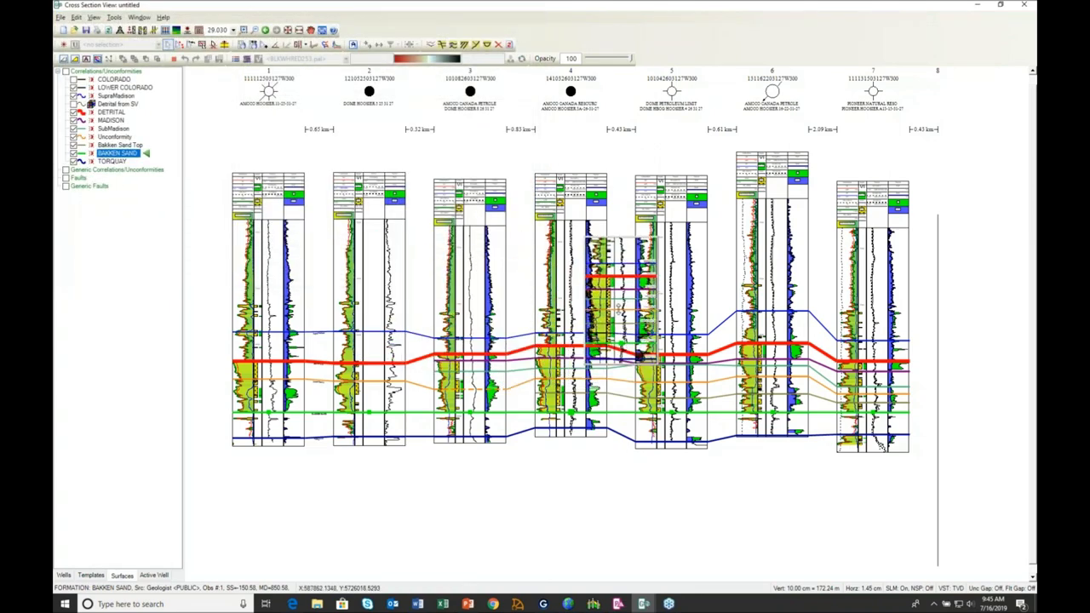
Pick the Unconformity surface in well 3 at about 816 m measured depth by comparison with the type log, and hide the type log.
{"action": "key", "text": "Up"}
{"action": "key", "text": "Up"}
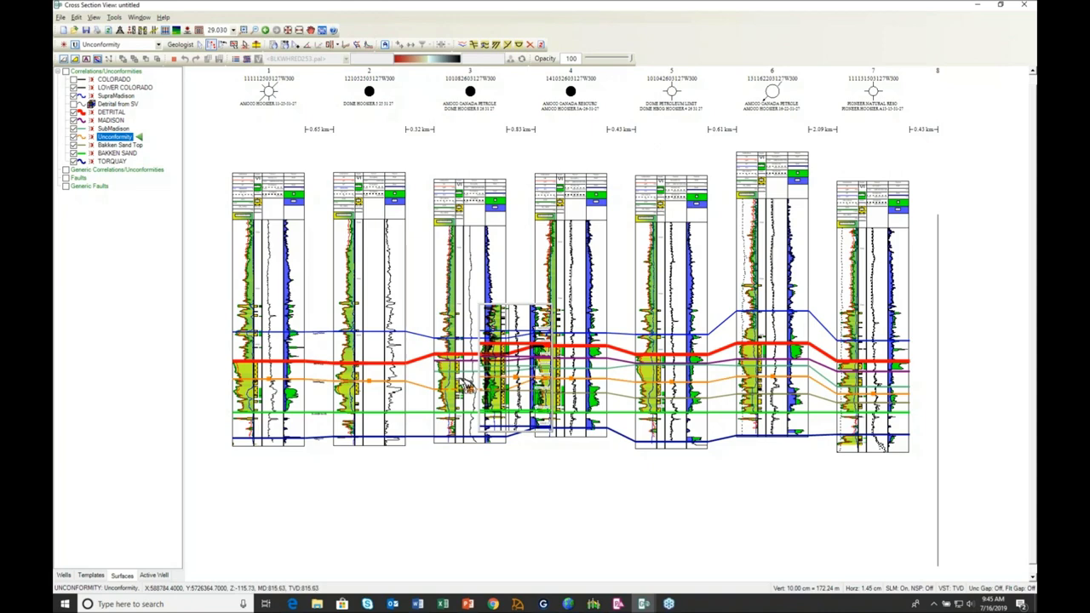
{"action": "left_click", "coordinate": [467, 379]}
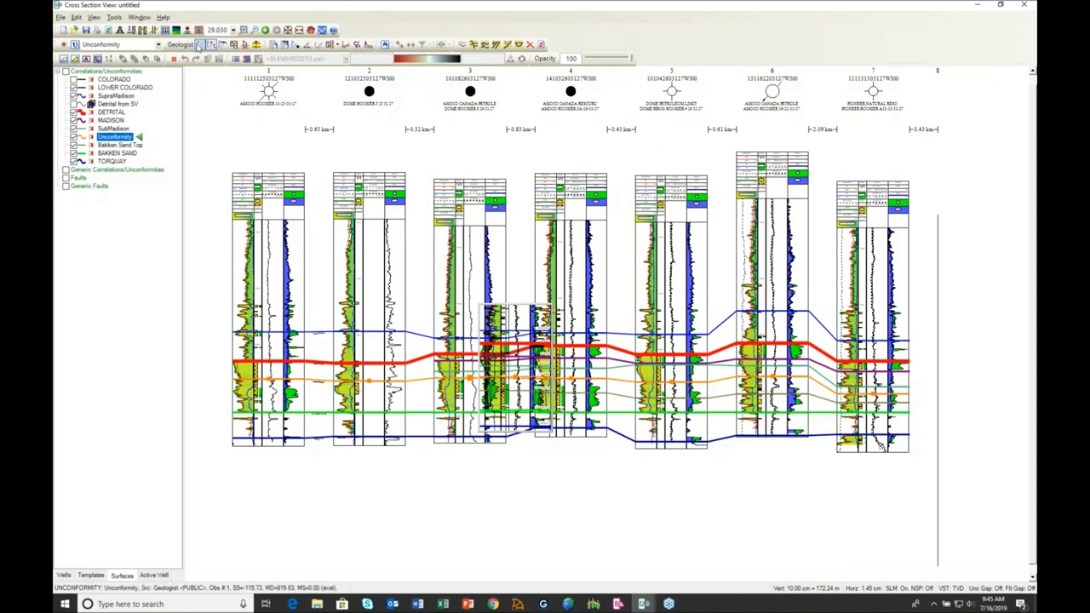
{"action": "left_click", "coordinate": [199, 44]}
{"action": "right_click", "coordinate": [533, 316]}
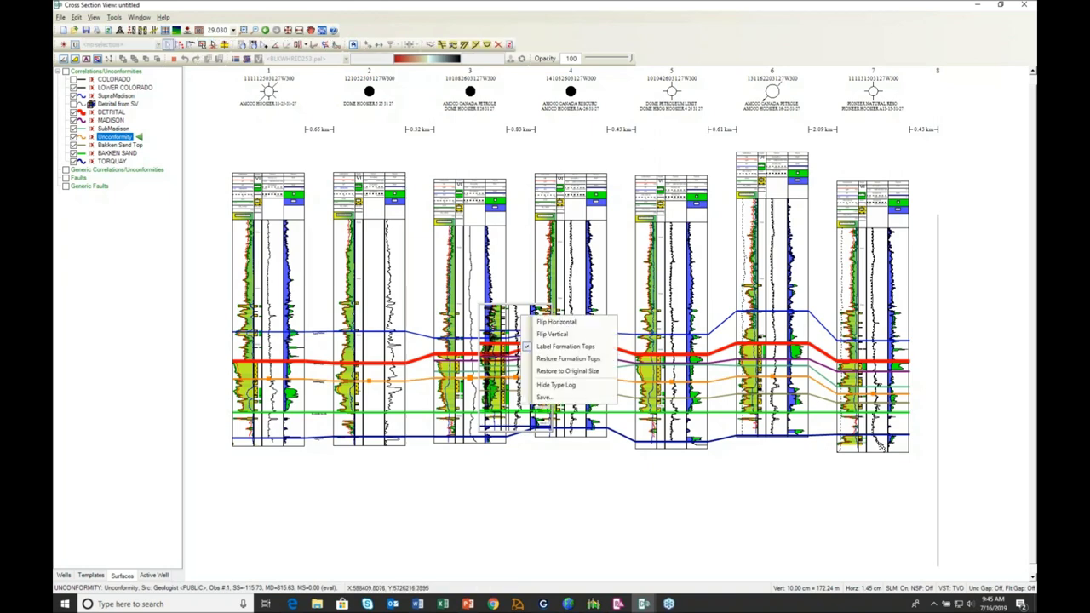
{"action": "left_click", "coordinate": [550, 386]}
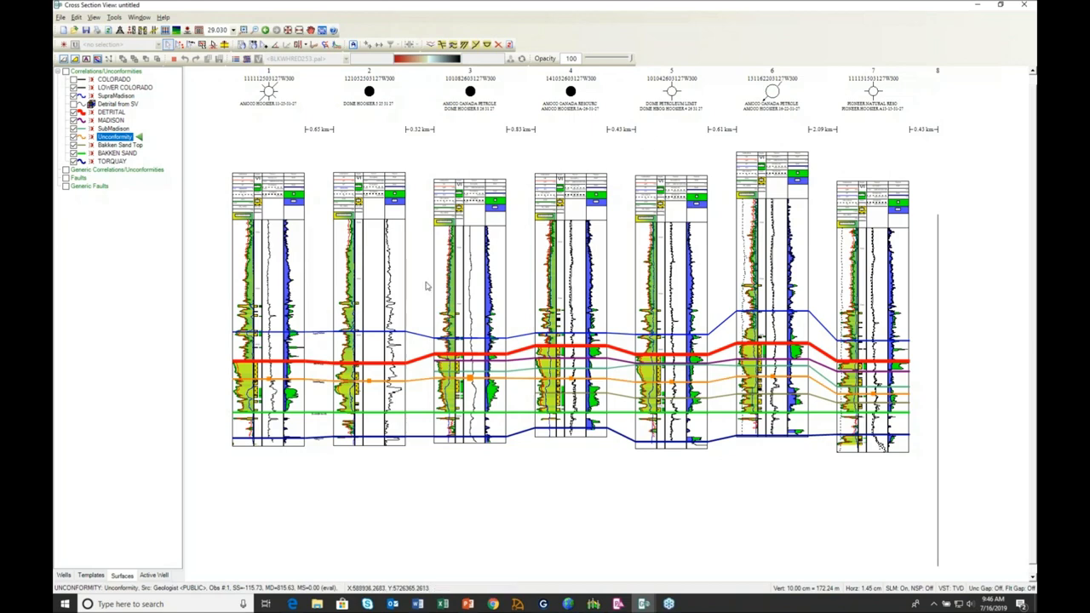
Examine the surface correlations and log curves across wells 3 to 5 up close and return to the full cross section.
{"action": "left_click", "coordinate": [243, 30]}
{"action": "left_click_drag", "start_coordinate": [416, 271], "coordinate": [697, 452]}
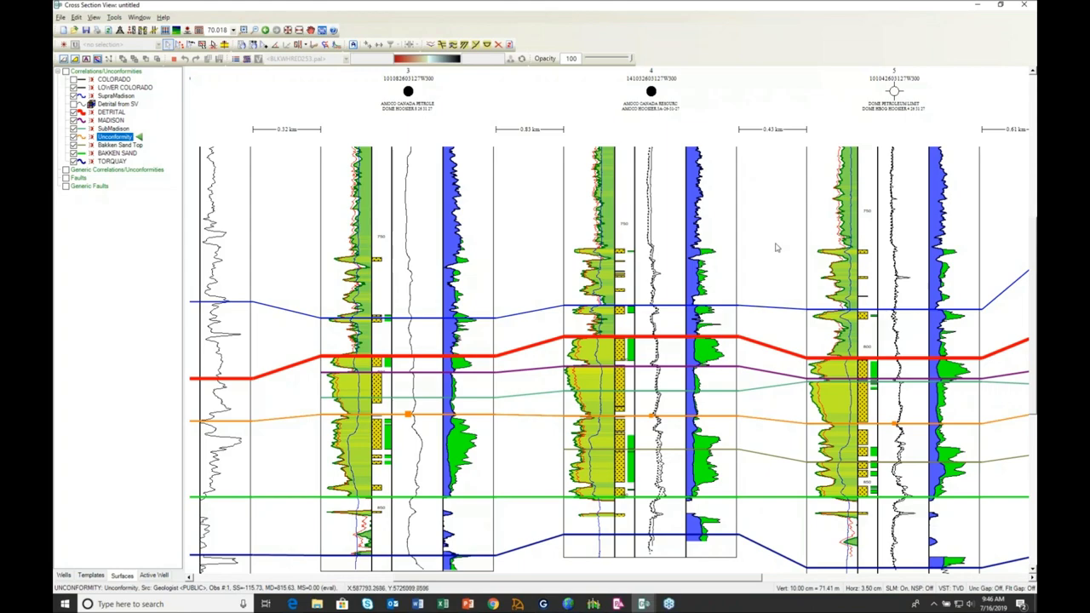
{"action": "scroll", "coordinate": [775, 245], "scroll_direction": "down", "scroll_amount": 2}
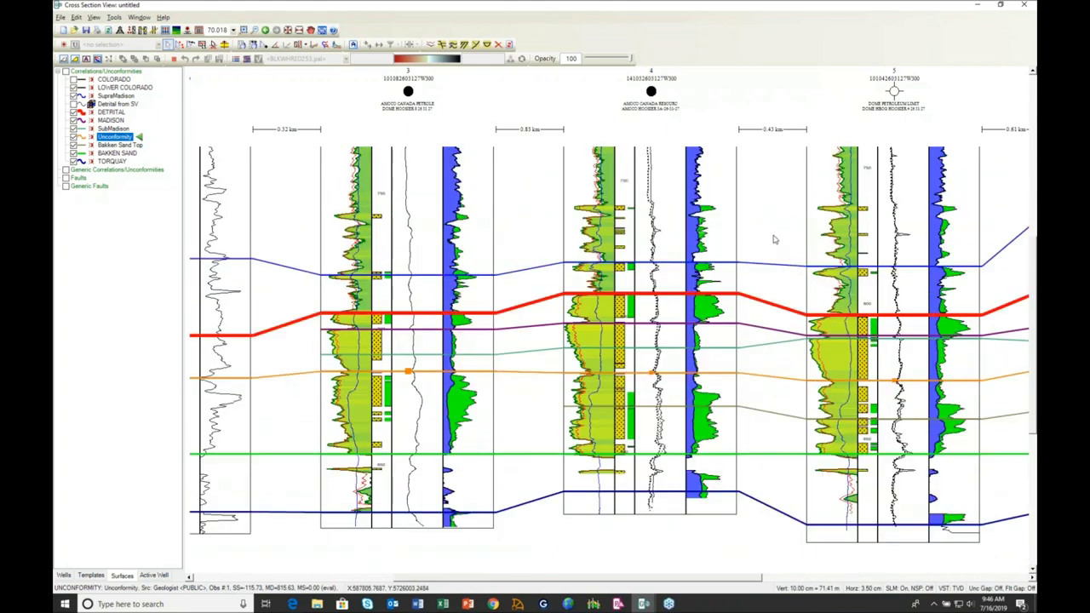
{"action": "scroll", "coordinate": [775, 239], "scroll_direction": "up", "scroll_amount": 2}
{"action": "scroll", "coordinate": [775, 240], "scroll_direction": "down", "scroll_amount": 4}
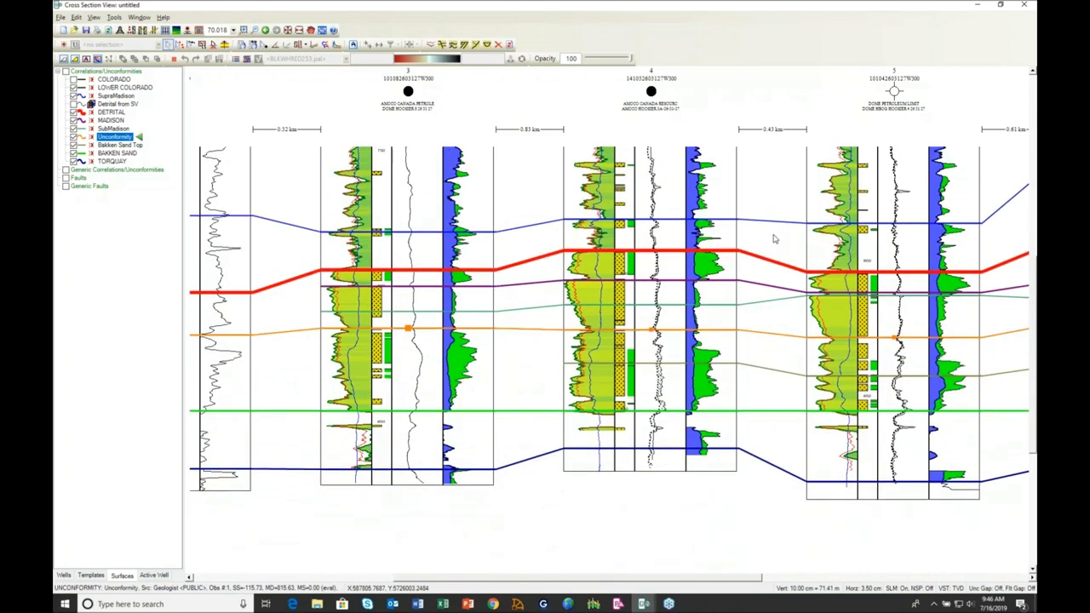
{"action": "scroll", "coordinate": [775, 239], "scroll_direction": "up", "scroll_amount": 6}
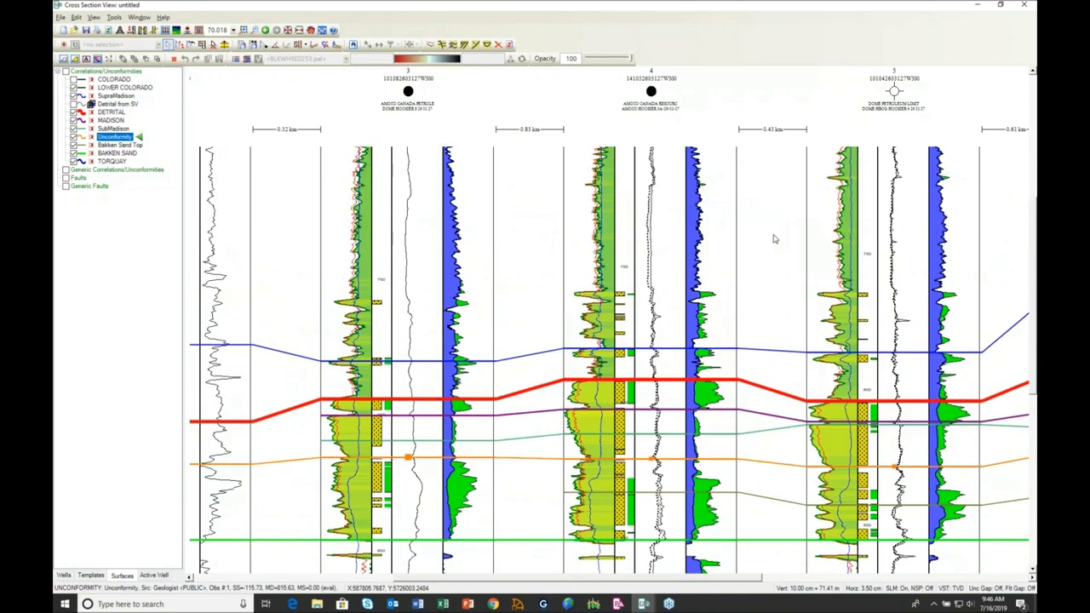
{"action": "scroll", "coordinate": [775, 240], "scroll_direction": "down", "scroll_amount": 8}
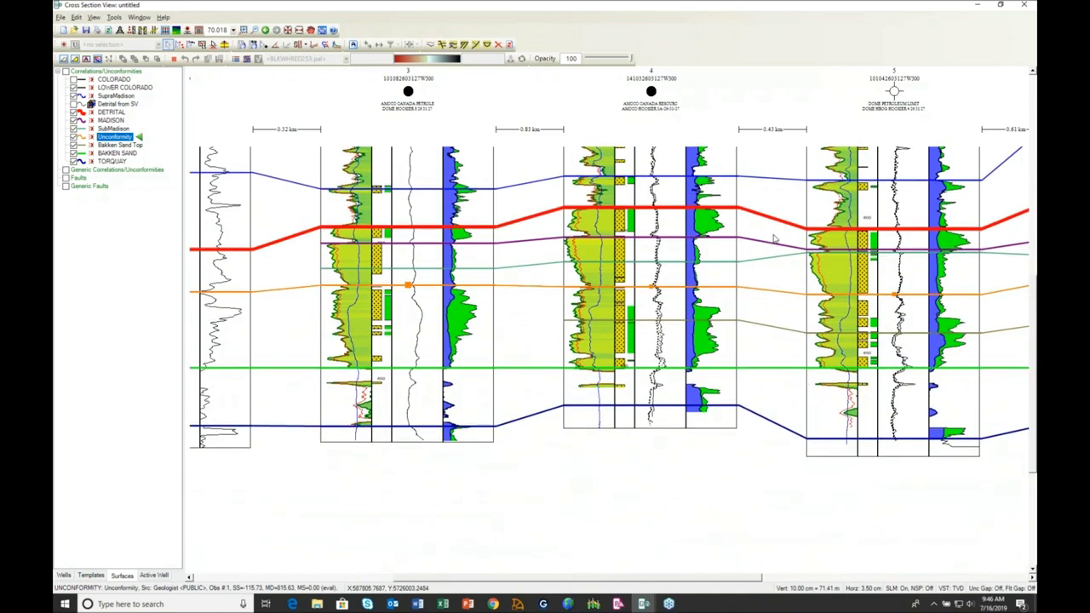
{"action": "scroll", "coordinate": [775, 239], "scroll_direction": "up", "scroll_amount": 2}
{"action": "scroll", "coordinate": [778, 226], "scroll_direction": "up", "scroll_amount": 2}
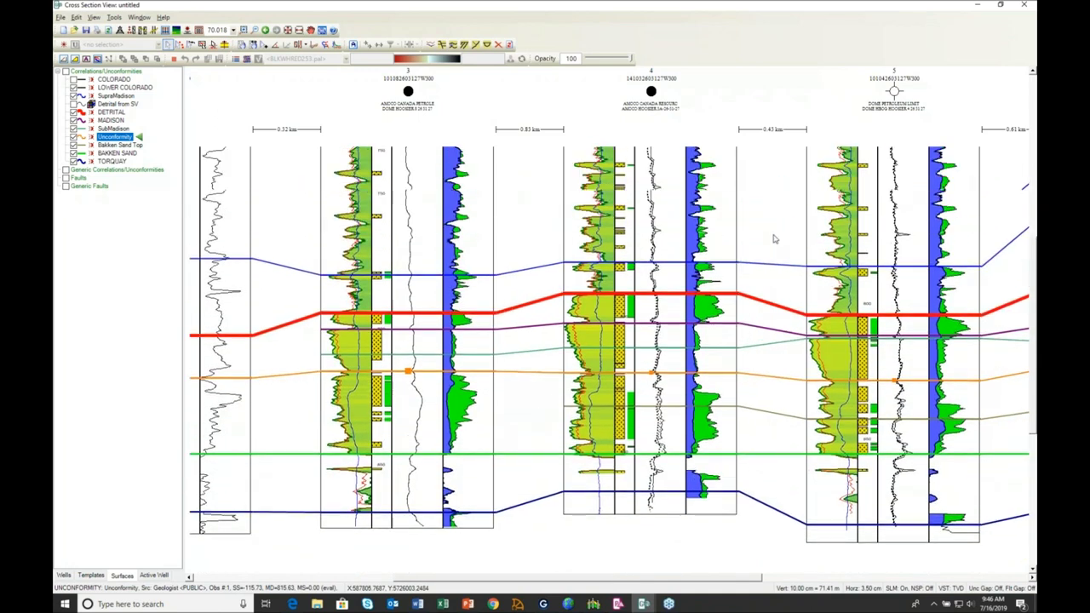
{"action": "scroll", "coordinate": [771, 226], "scroll_direction": "up", "scroll_amount": 2}
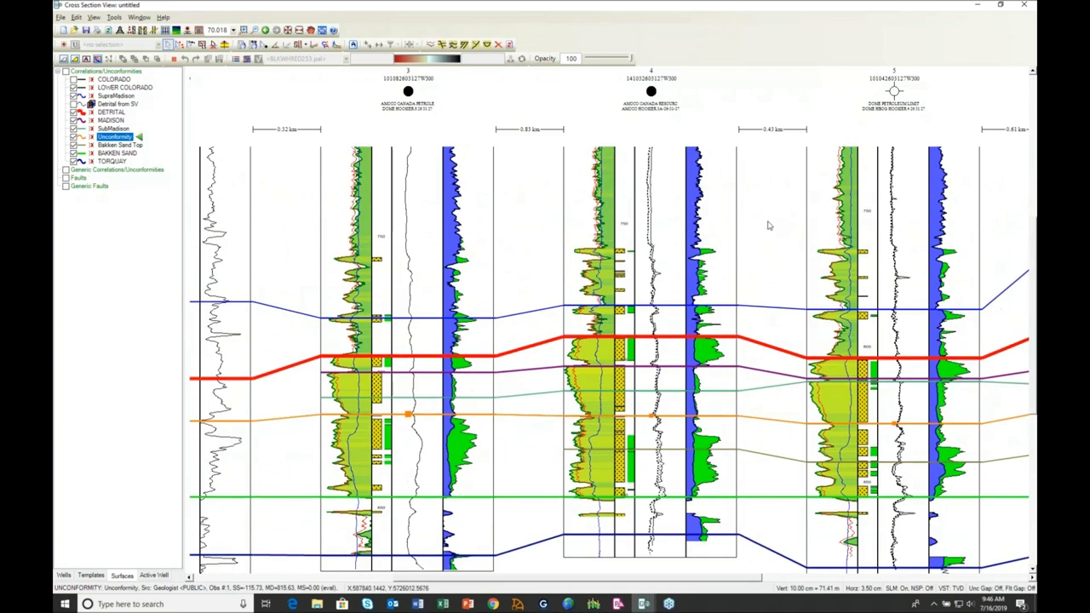
{"action": "scroll", "coordinate": [769, 224], "scroll_direction": "up", "scroll_amount": 4}
{"action": "left_click", "coordinate": [297, 31]}
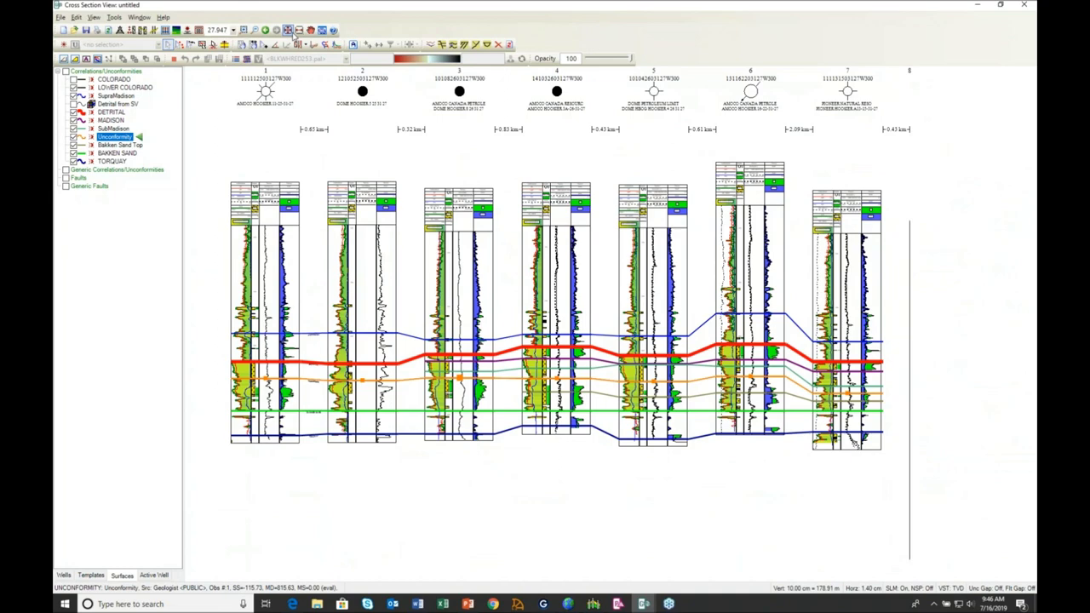
Switch to the GVERSE Geomodeling map window and open the GeoSurface Model Properties.
{"action": "left_click", "coordinate": [322, 31]}
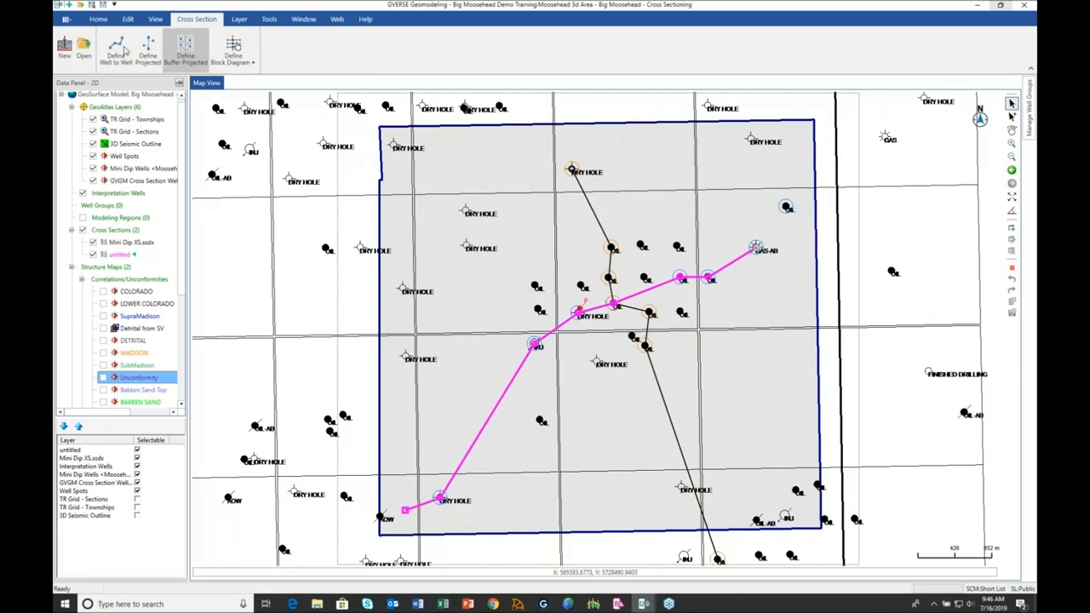
{"action": "left_click", "coordinate": [99, 20]}
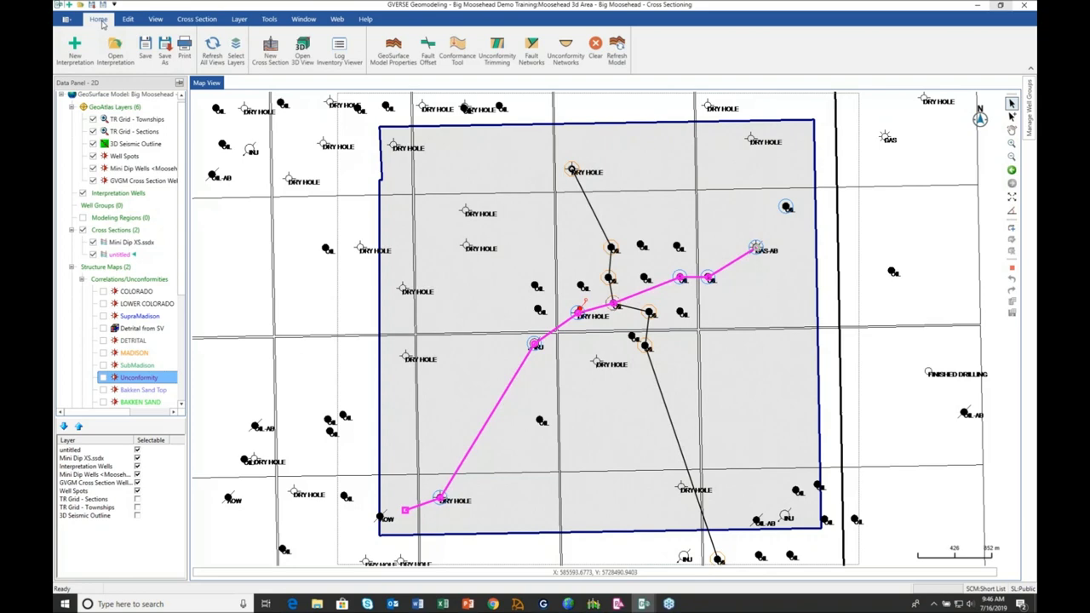
{"action": "left_click", "coordinate": [395, 59]}
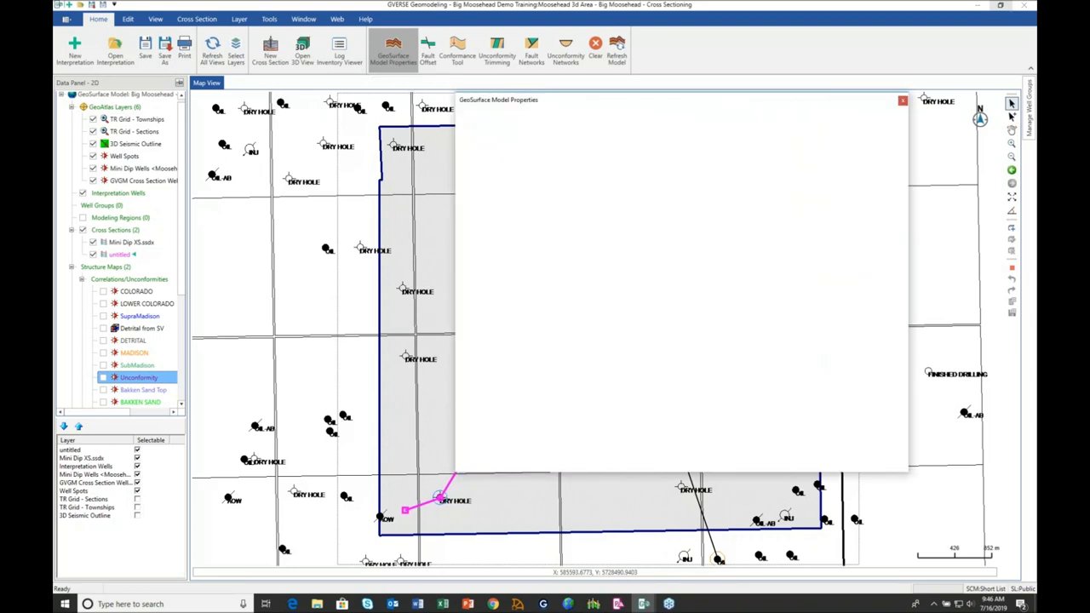
{"action": "left_click_drag", "start_coordinate": [680, 106], "coordinate": [631, 108]}
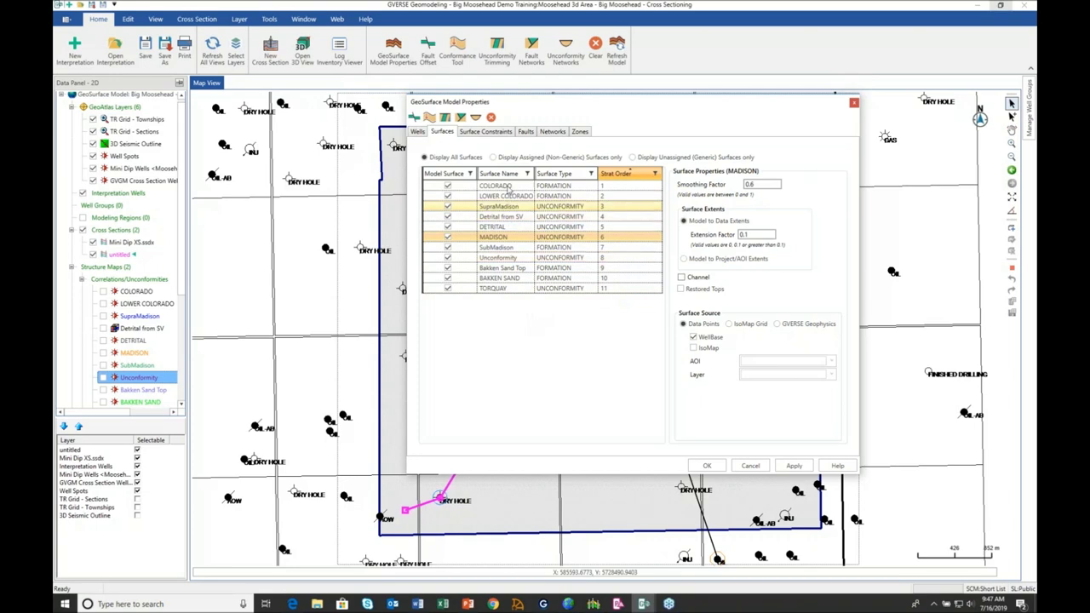
Try sourcing the DETRITAL surface from the Moosehead 3d Area IsoMap grid of the Detrital_S Horizon and restore Data Points as its source.
{"action": "left_click", "coordinate": [494, 228]}
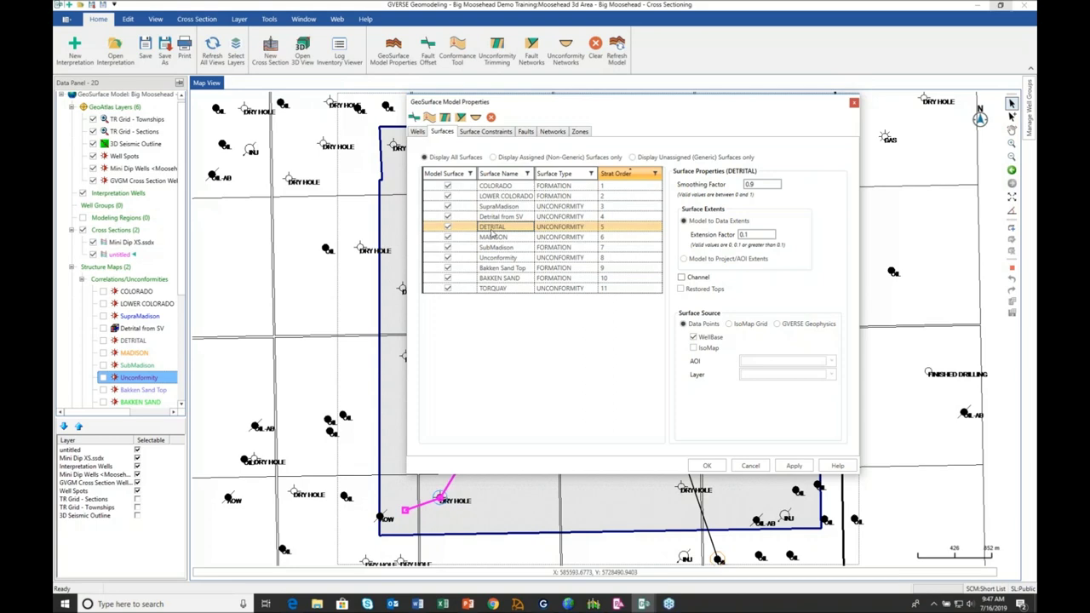
{"action": "left_click", "coordinate": [729, 325]}
{"action": "left_click", "coordinate": [831, 340]}
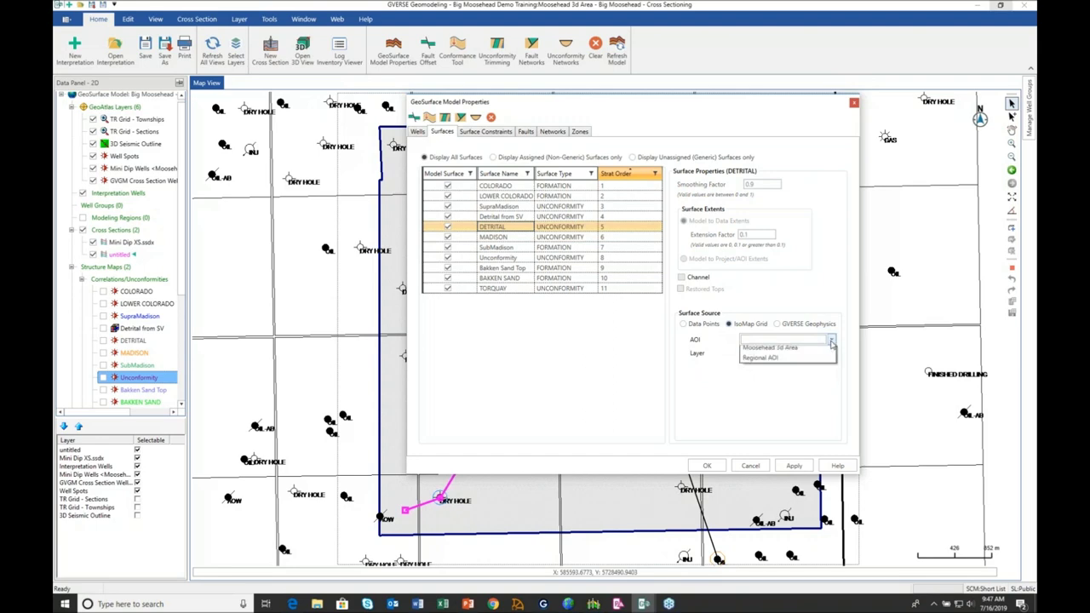
{"action": "left_click", "coordinate": [789, 373]}
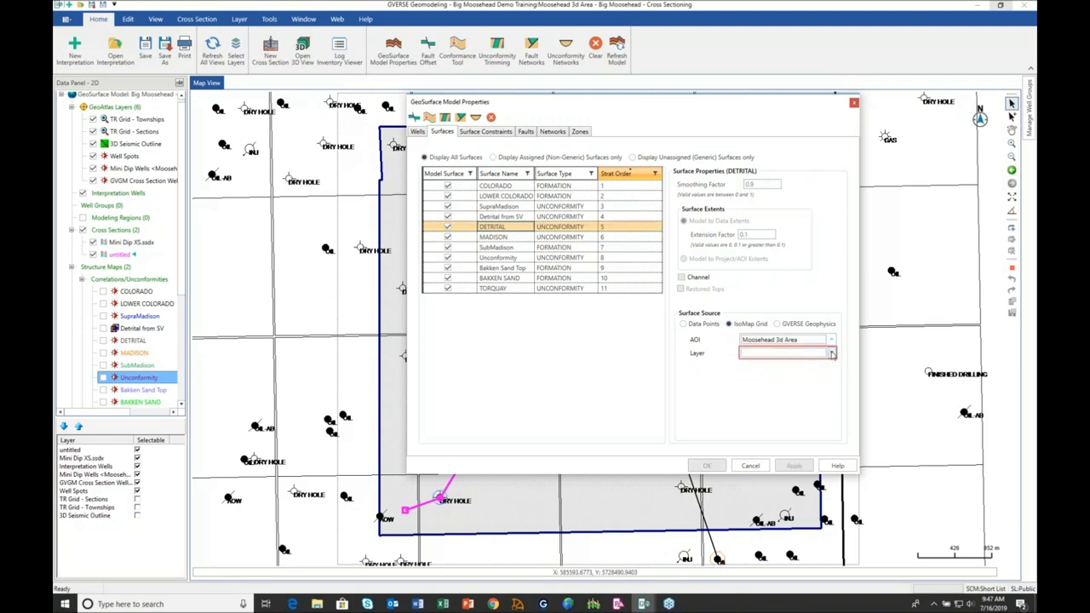
{"action": "left_click", "coordinate": [784, 356]}
{"action": "left_click", "coordinate": [766, 363]}
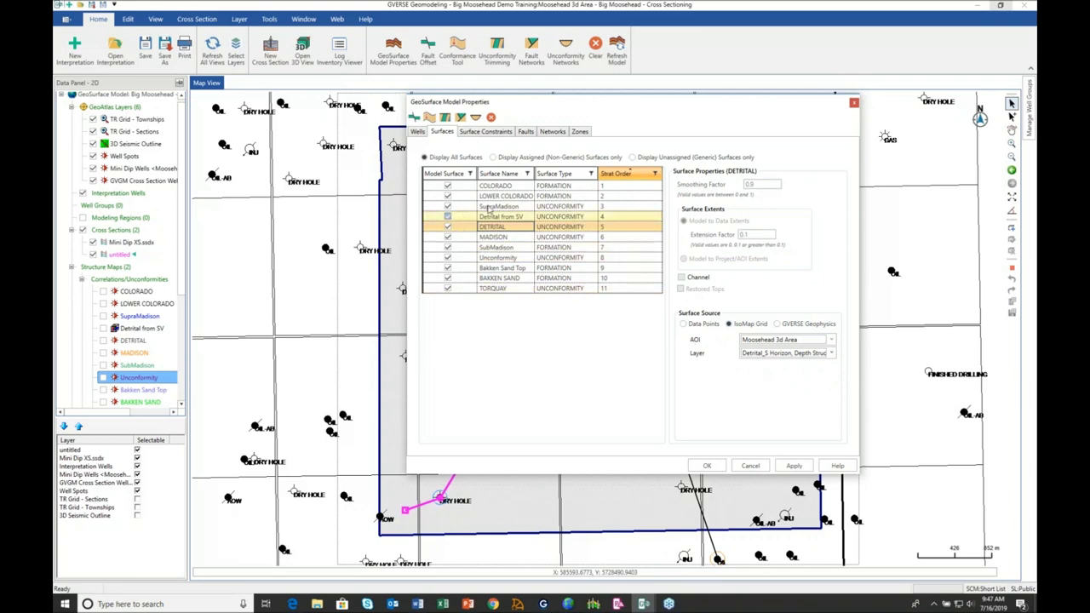
{"action": "left_click", "coordinate": [683, 324]}
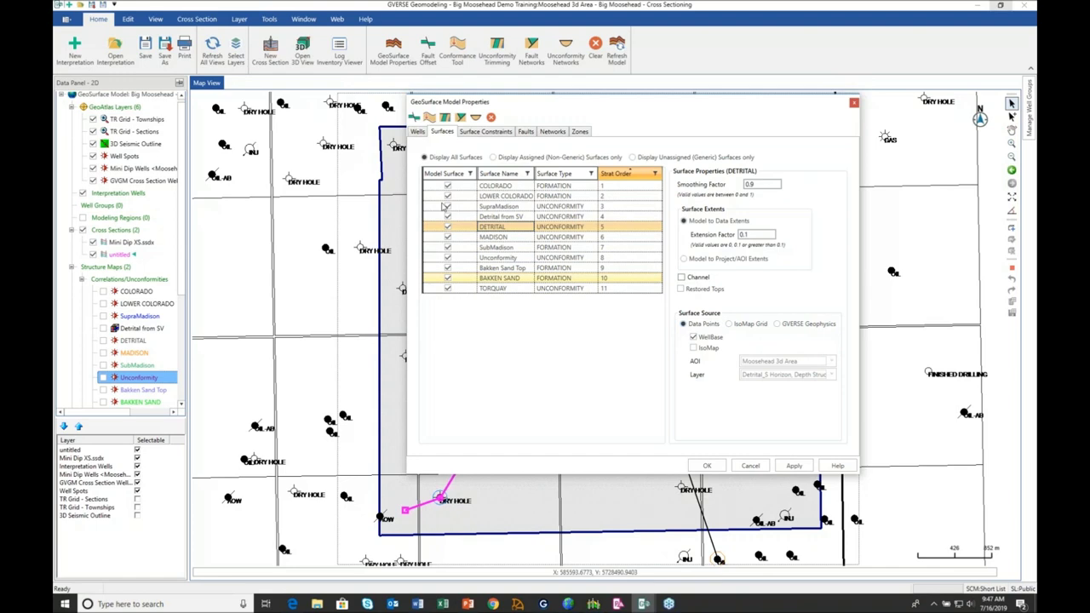
Review the GVERSE Geophysics source settings of the Detrital from SV surface and the surface constraint hierarchy.
{"action": "left_click", "coordinate": [496, 219]}
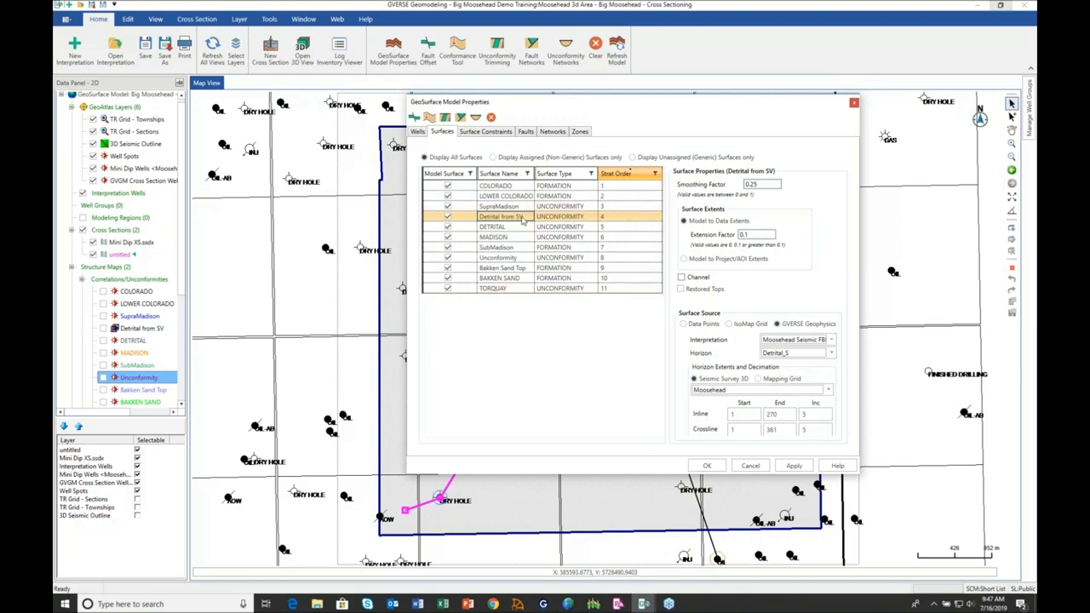
{"action": "left_click", "coordinate": [472, 135]}
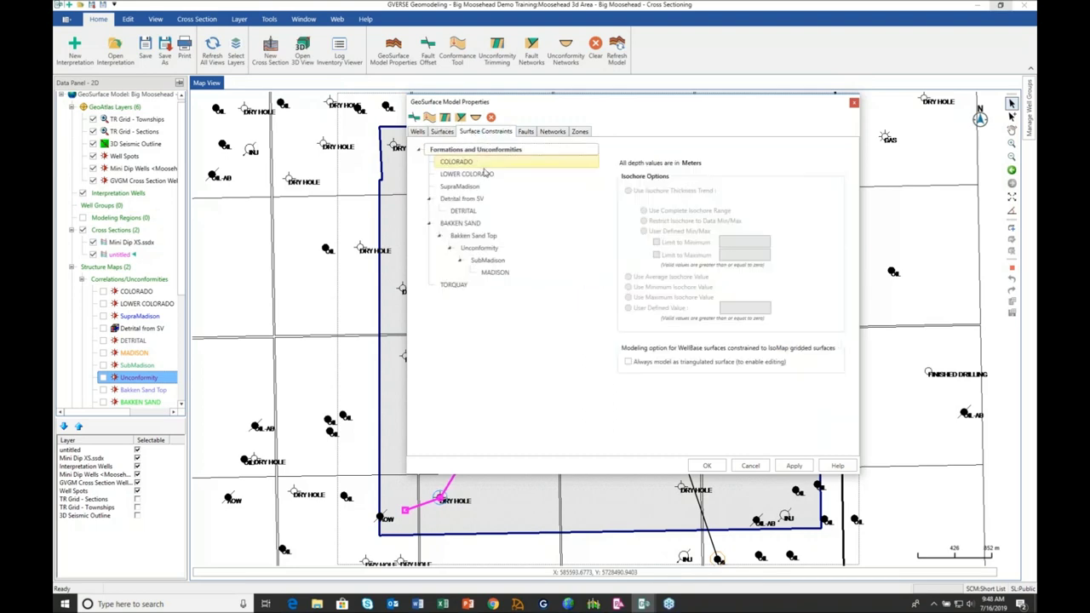
Review the isochore options and parent-child constraints of the surfaces from Detrital from SV down to MADISON.
{"action": "left_click", "coordinate": [459, 201]}
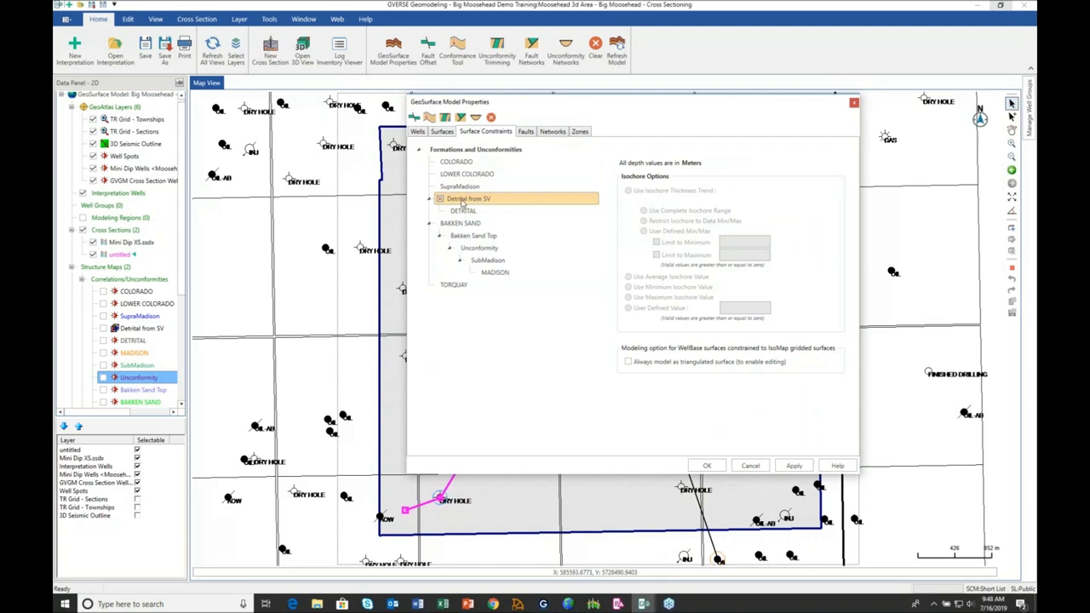
{"action": "left_click", "coordinate": [465, 213]}
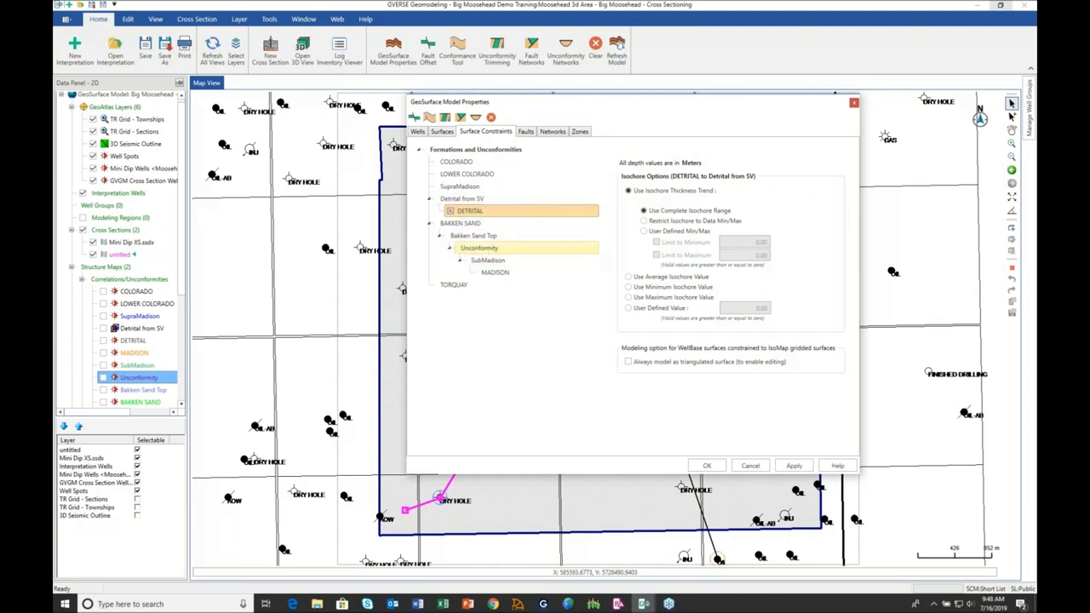
{"action": "left_click", "coordinate": [459, 224]}
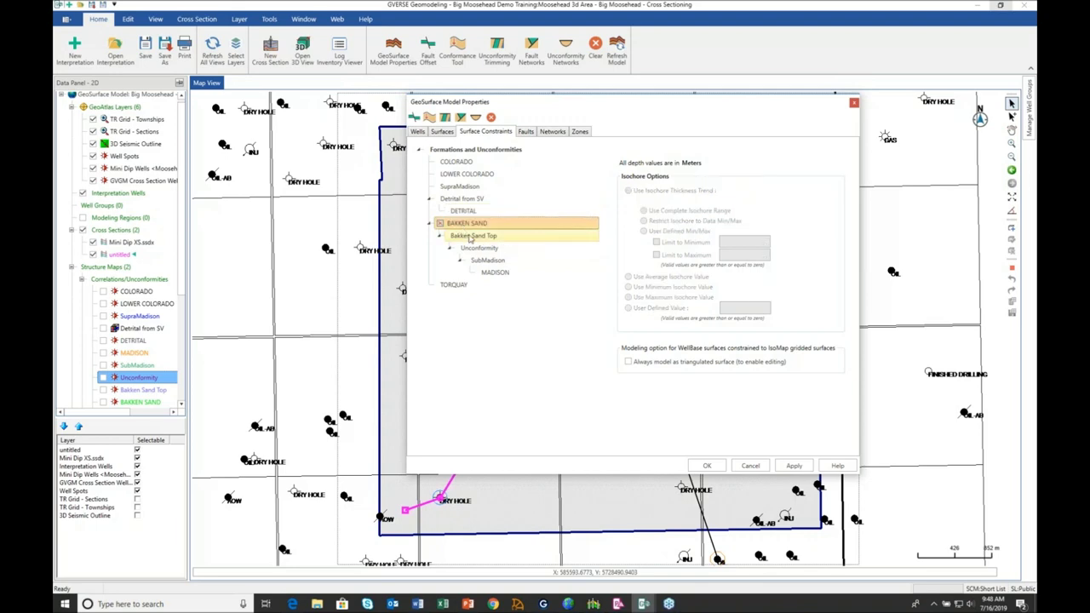
{"action": "left_click", "coordinate": [473, 236]}
{"action": "left_click", "coordinate": [482, 248]}
{"action": "left_click", "coordinate": [484, 260]}
{"action": "left_click", "coordinate": [488, 272]}
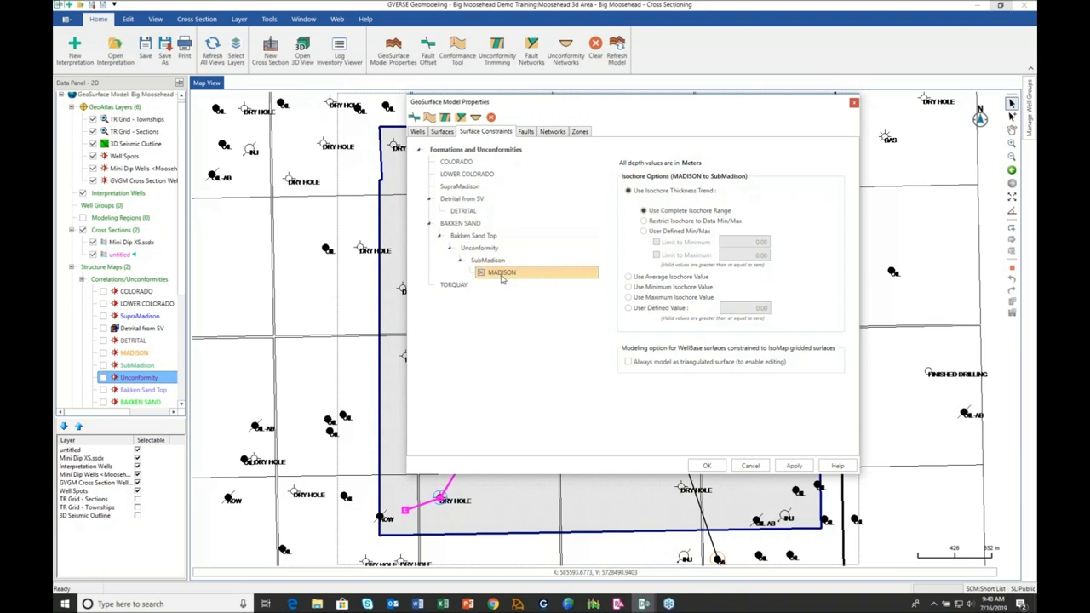
Review the unconformity networks and the attribute options of the Detrital to Madison zone, and close the model properties.
{"action": "left_click", "coordinate": [552, 133]}
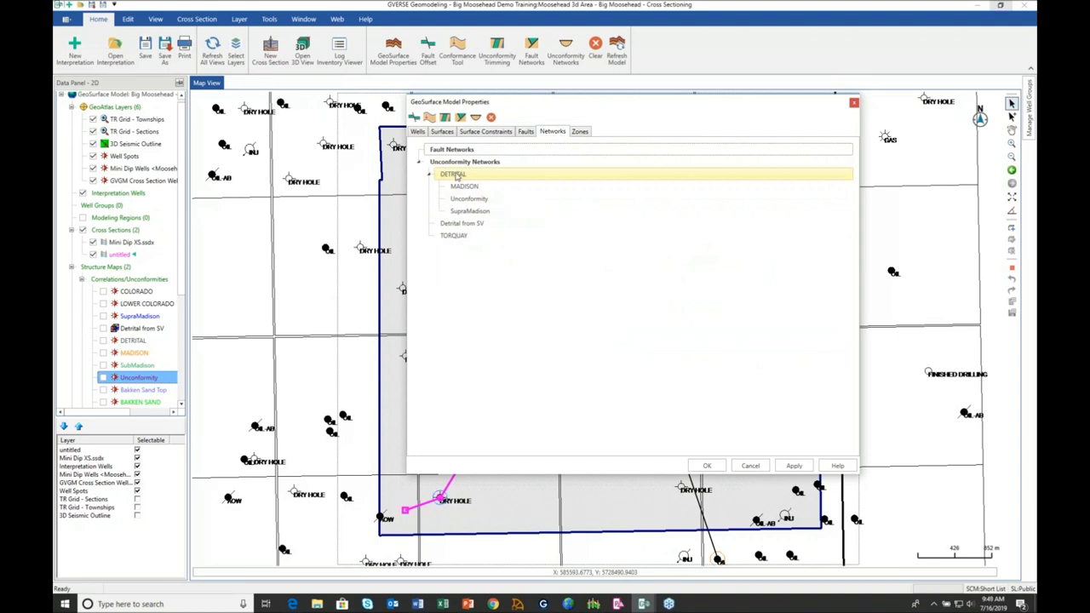
{"action": "left_click", "coordinate": [473, 212]}
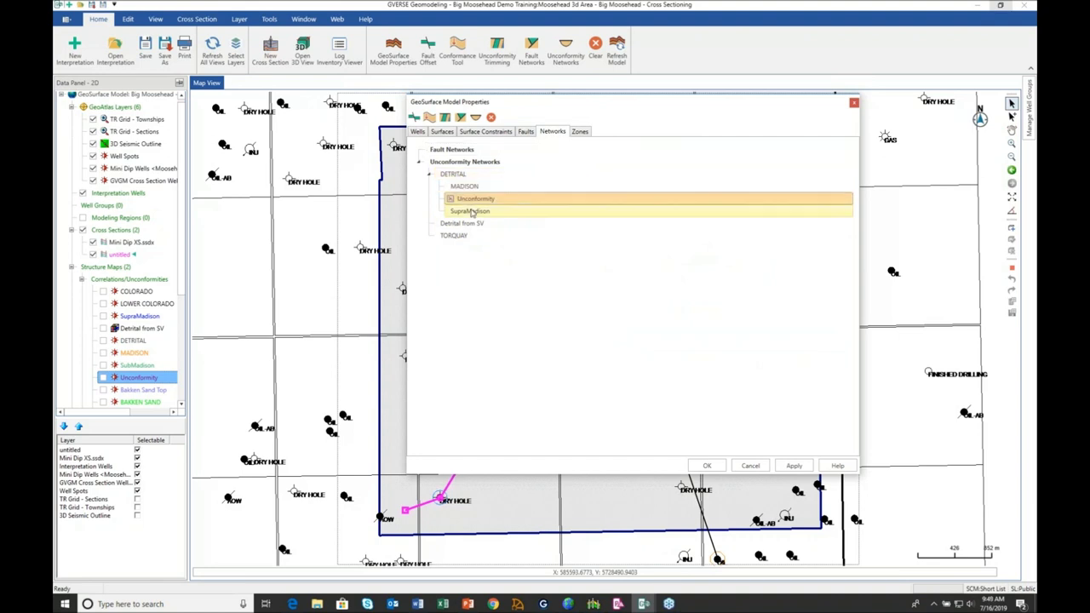
{"action": "left_click", "coordinate": [580, 132]}
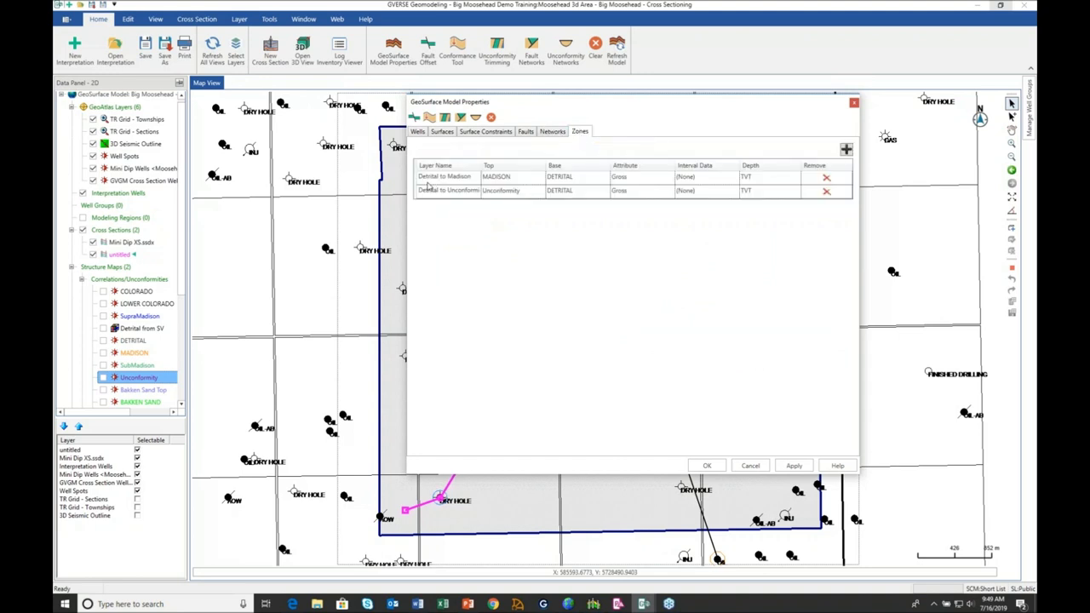
{"action": "left_click", "coordinate": [627, 178]}
{"action": "left_click", "coordinate": [630, 178]}
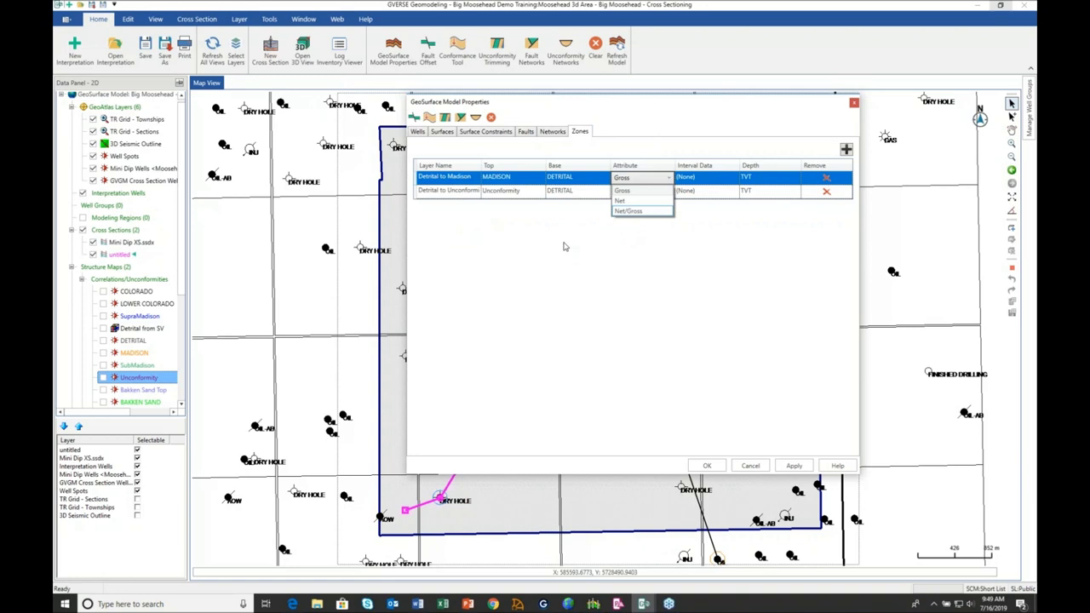
{"action": "left_click", "coordinate": [578, 217]}
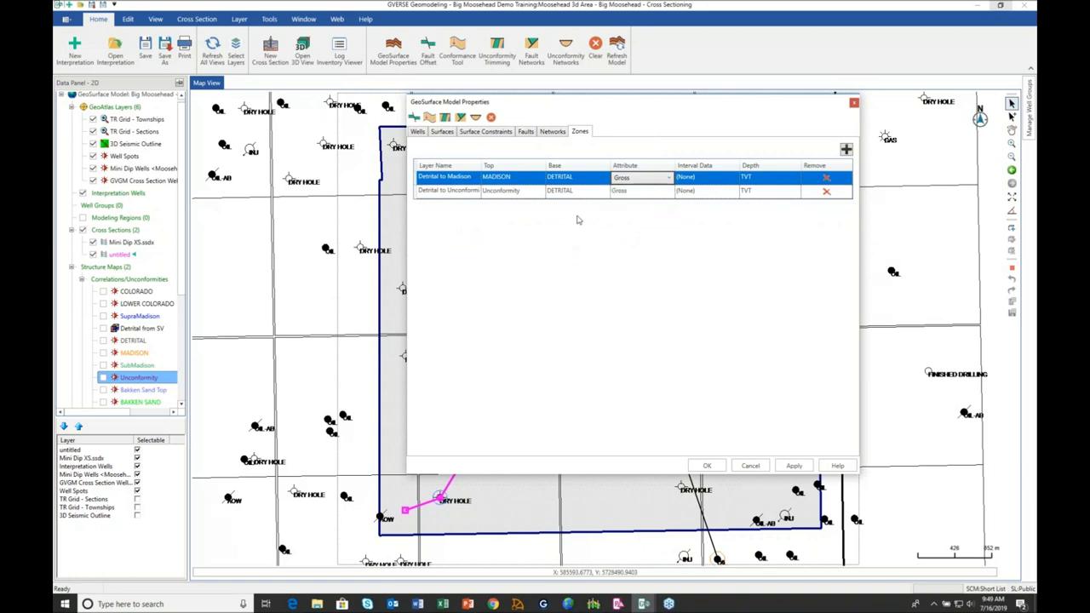
{"action": "left_click", "coordinate": [855, 104]}
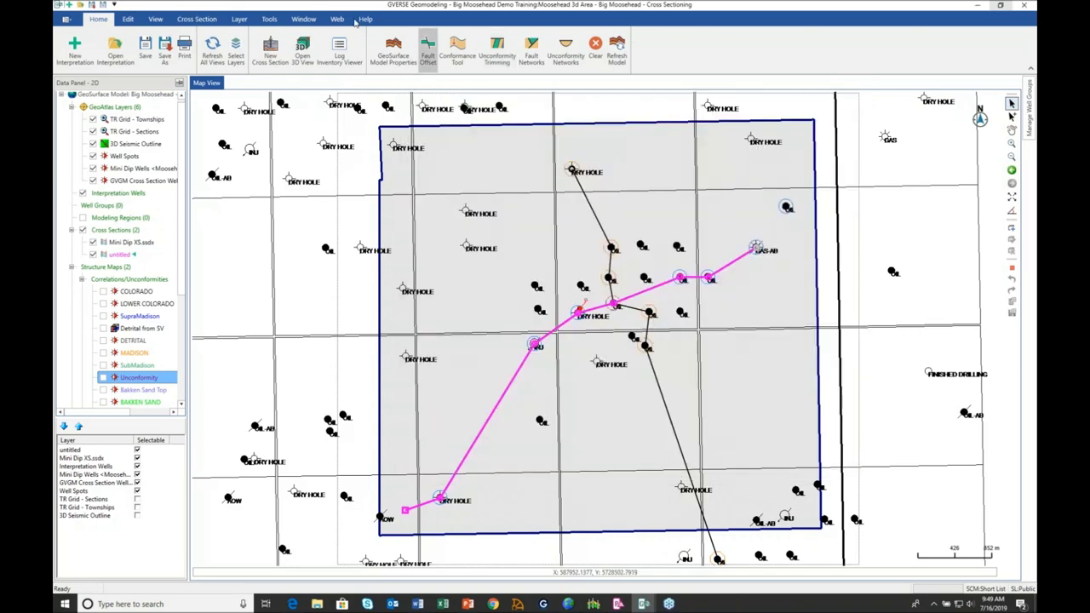
Review the interpretation's load-on-demand settings and available well filters, and dismiss the options without changes.
{"action": "left_click", "coordinate": [127, 19]}
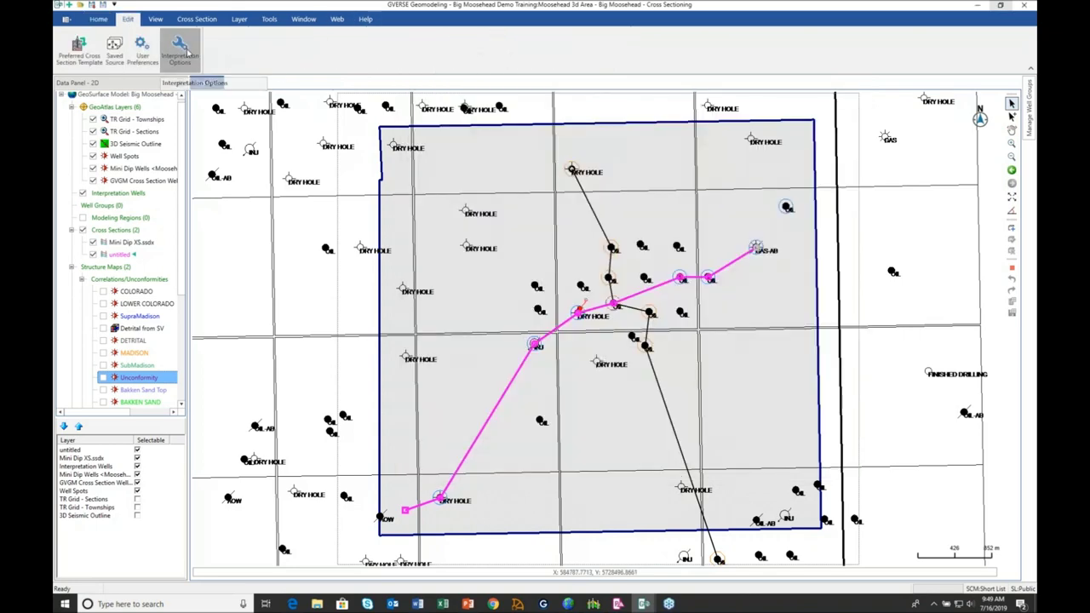
{"action": "left_click", "coordinate": [184, 51]}
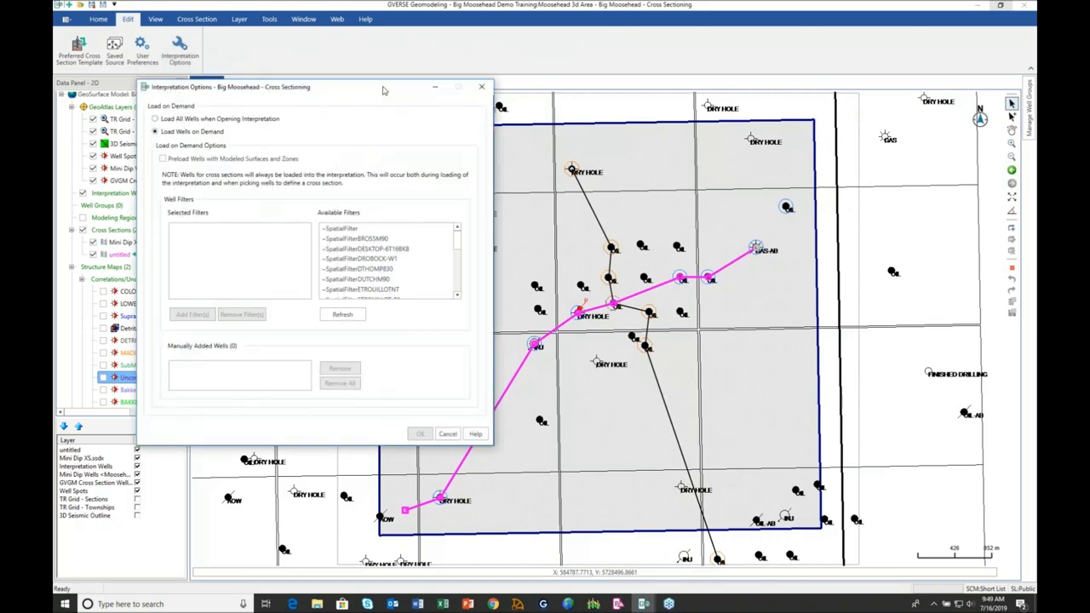
{"action": "left_click_drag", "start_coordinate": [383, 90], "coordinate": [809, 74]}
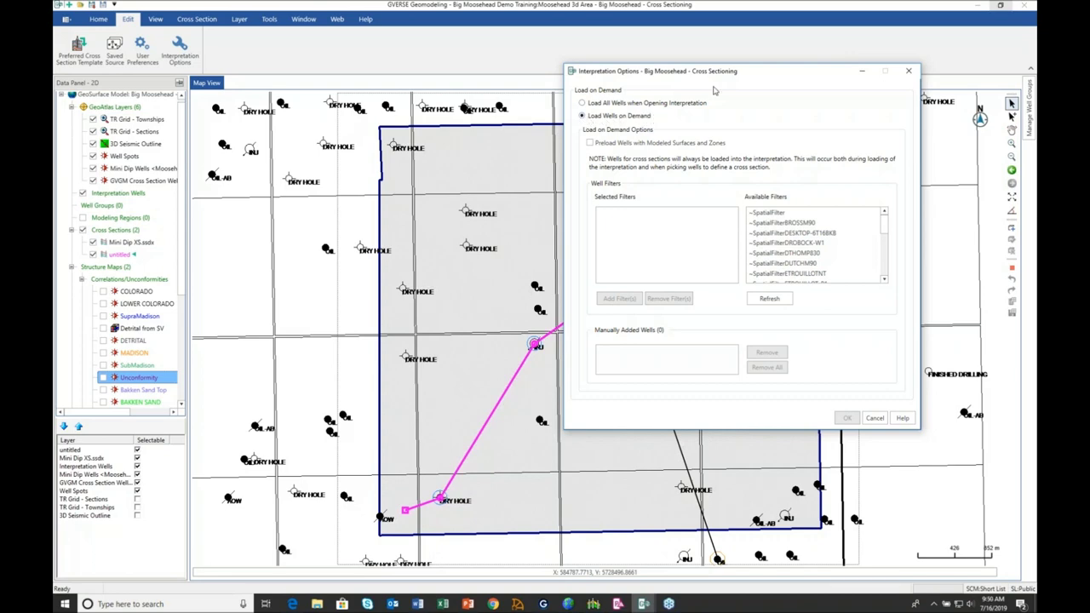
{"action": "left_click_drag", "start_coordinate": [753, 77], "coordinate": [858, 47]}
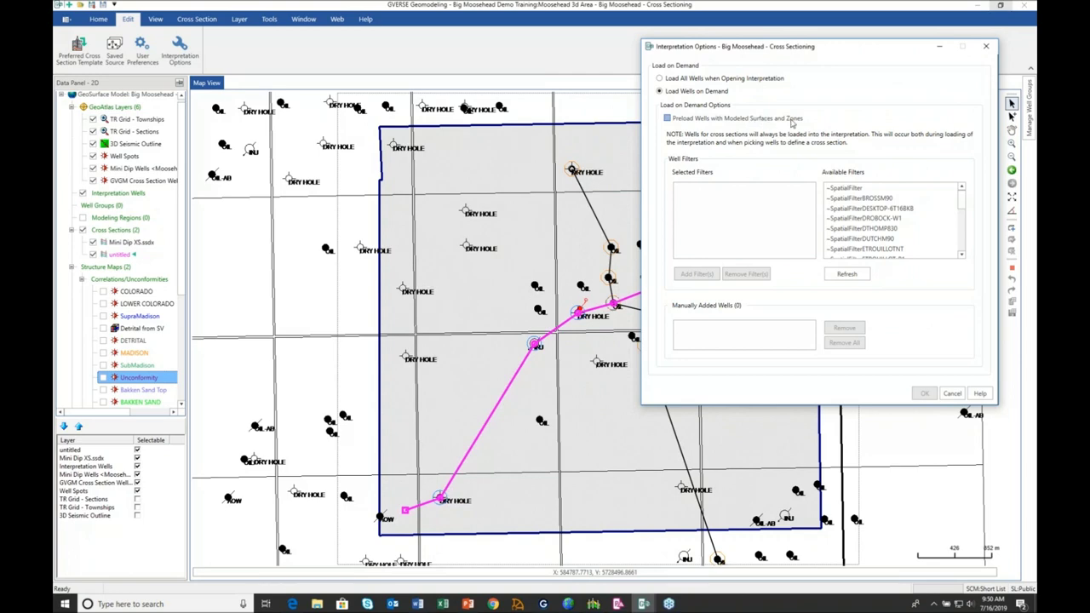
{"action": "scroll", "coordinate": [958, 198], "scroll_direction": "down", "scroll_amount": 5}
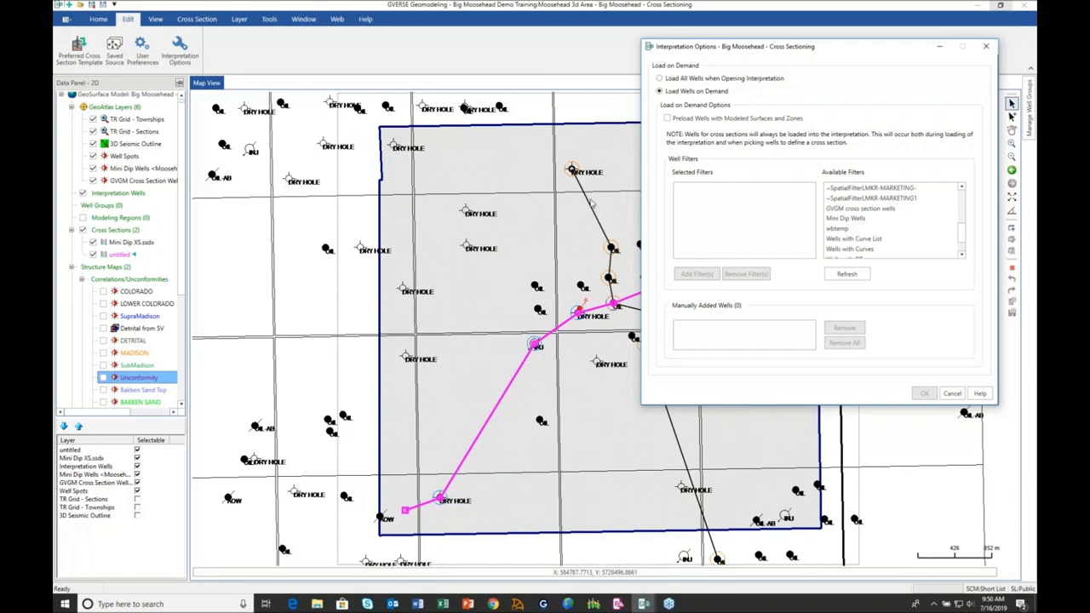
{"action": "left_click", "coordinate": [951, 394]}
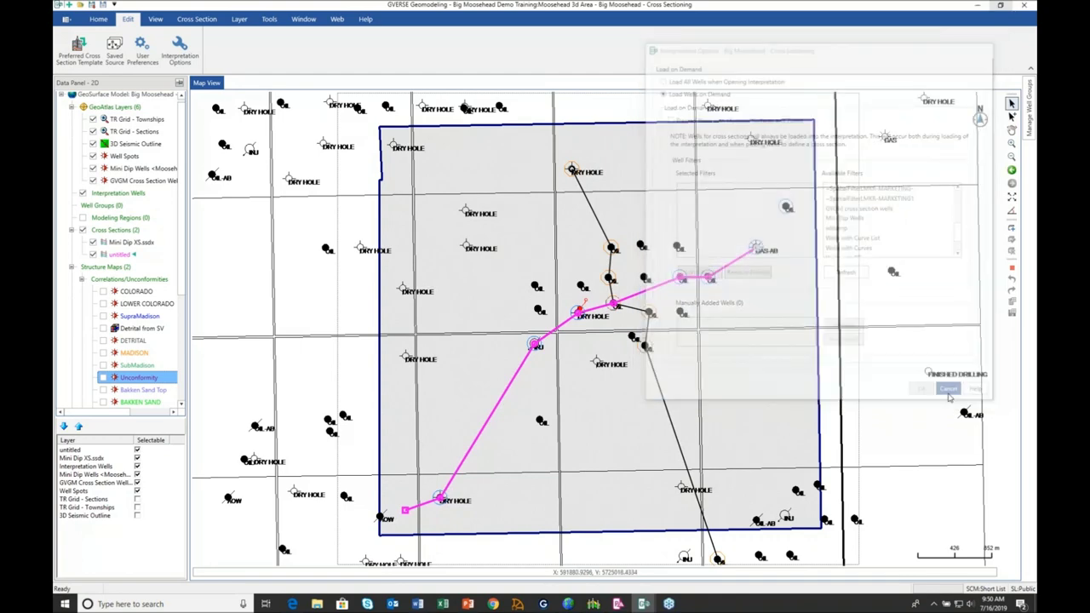
Display the DETRITAL structure map, load all wells within the model area into the interpretation, and clear the selection.
{"action": "left_click", "coordinate": [103, 341]}
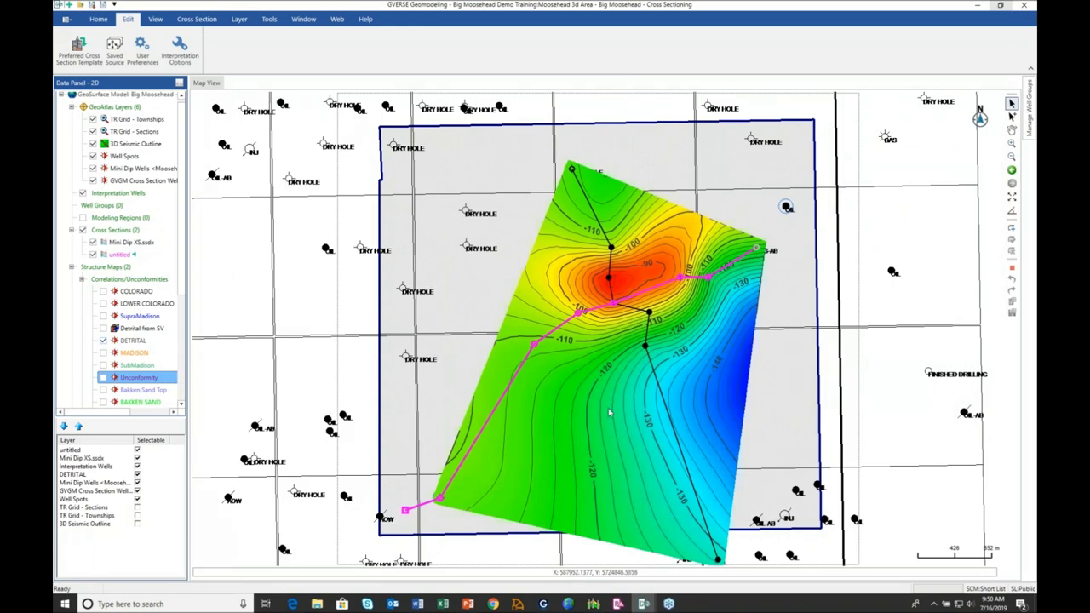
{"action": "left_click", "coordinate": [339, 98]}
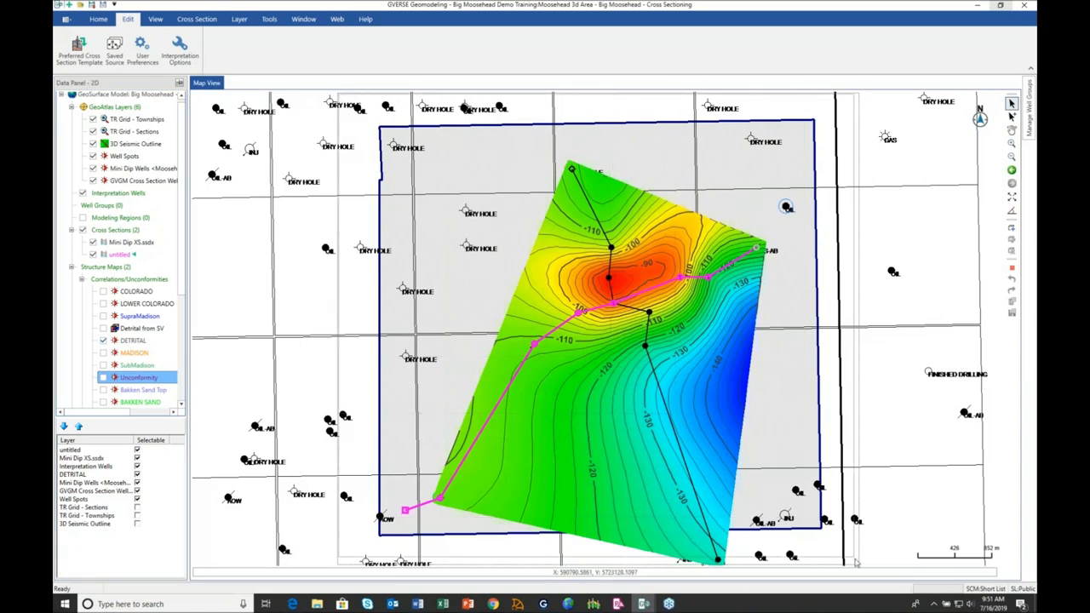
{"action": "left_click_drag", "start_coordinate": [858, 566], "coordinate": [858, 567]}
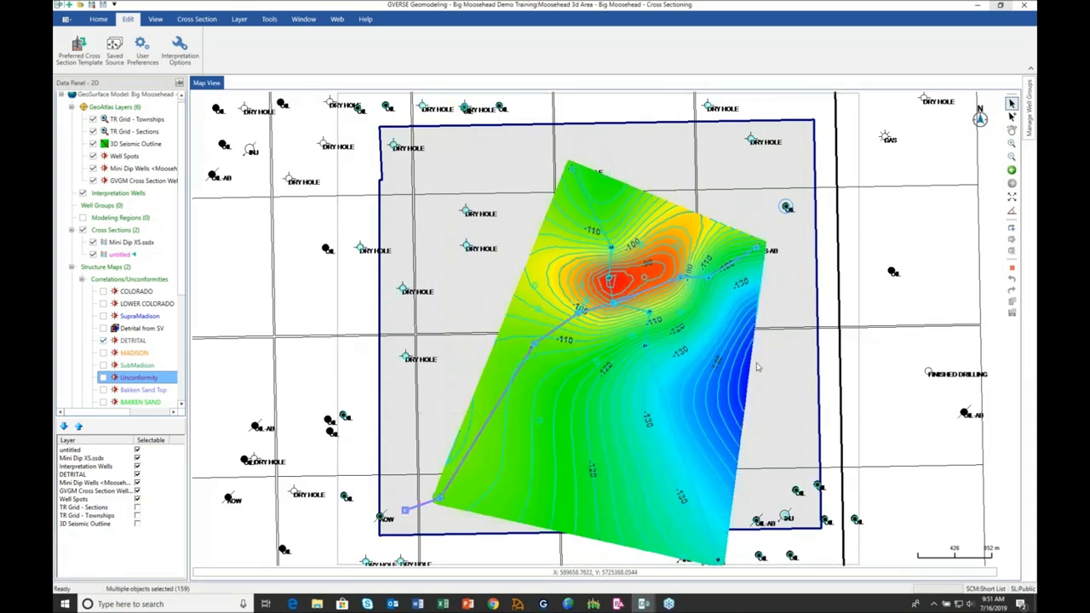
{"action": "right_click", "coordinate": [757, 367]}
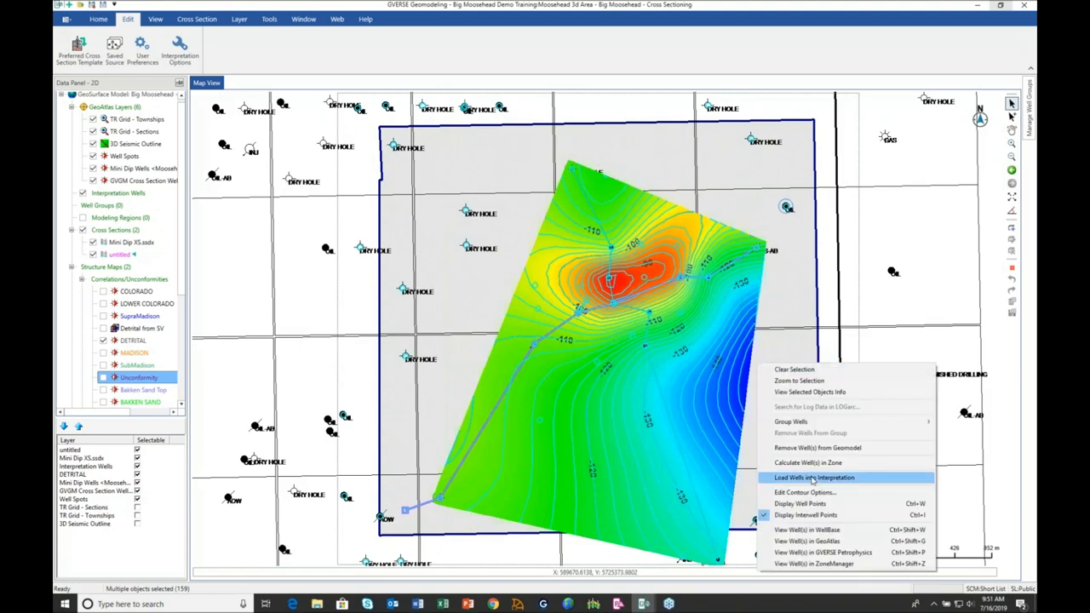
{"action": "left_click", "coordinate": [813, 479]}
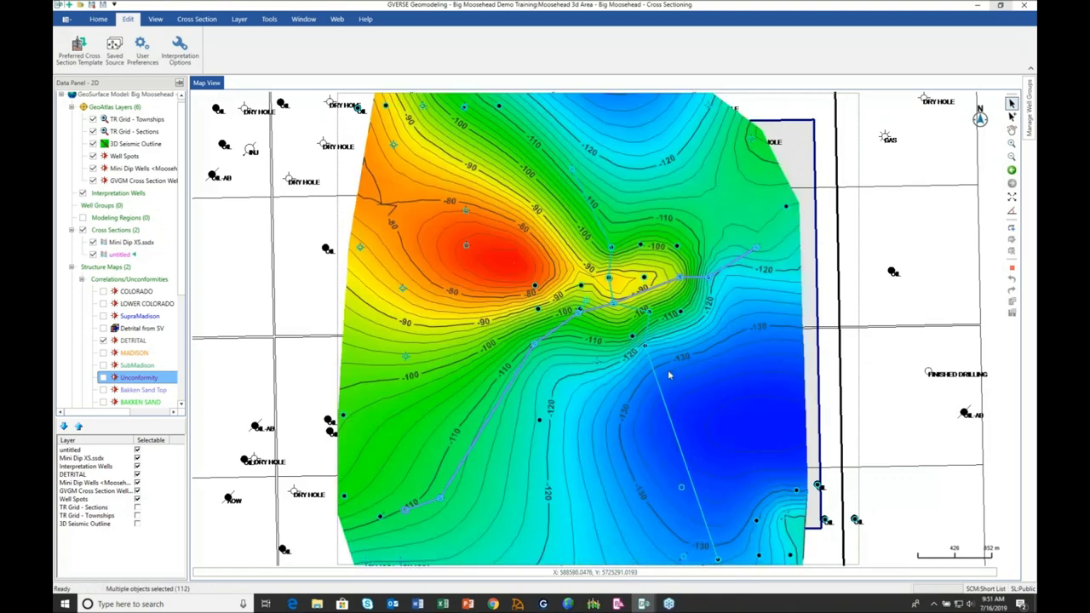
{"action": "left_click", "coordinate": [851, 191]}
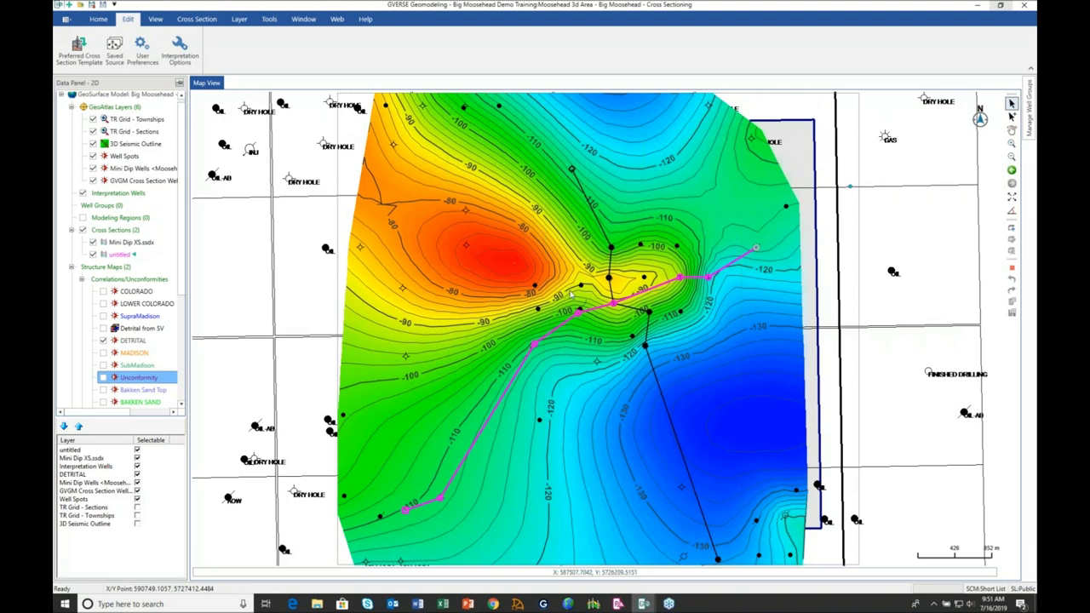
Switch to the Mini Dip XS cross section, select well 3, and review its log template and UDE set in the display preferences.
{"action": "left_click", "coordinate": [303, 18]}
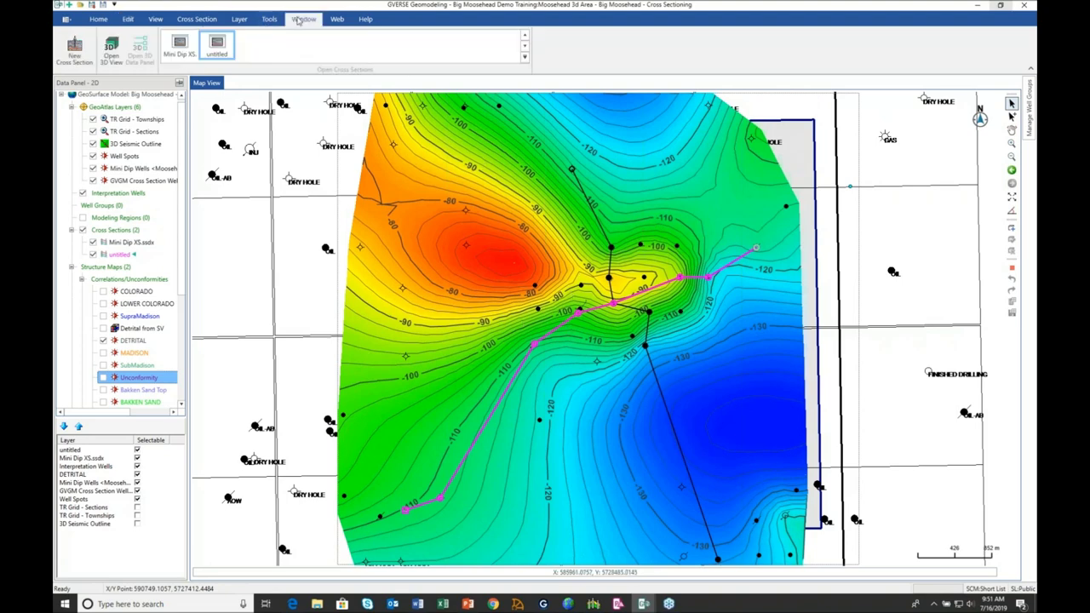
{"action": "left_click", "coordinate": [181, 47]}
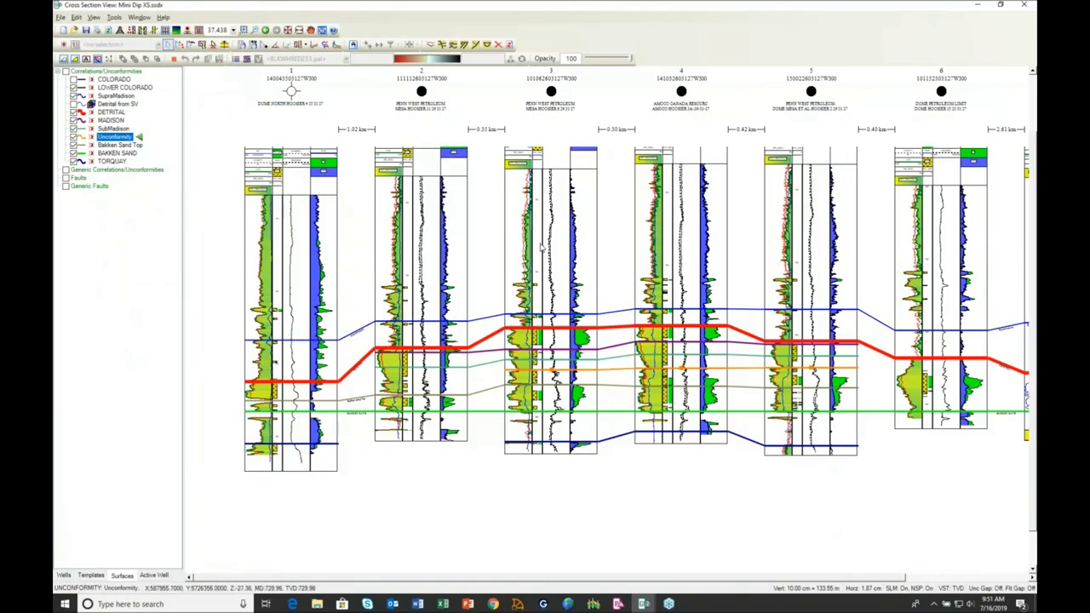
{"action": "left_click", "coordinate": [553, 247]}
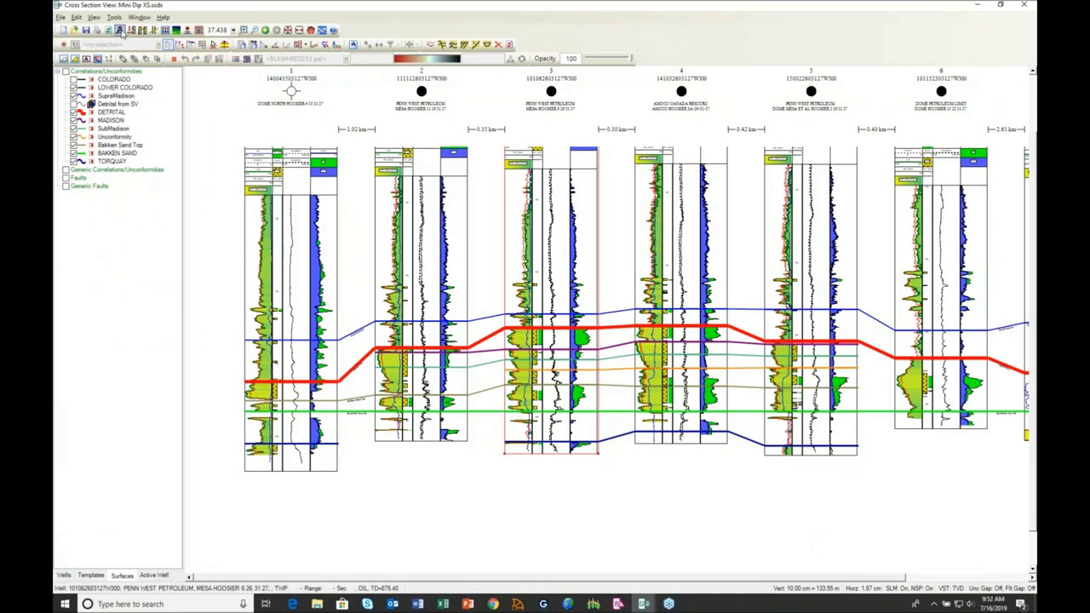
{"action": "left_click", "coordinate": [121, 32]}
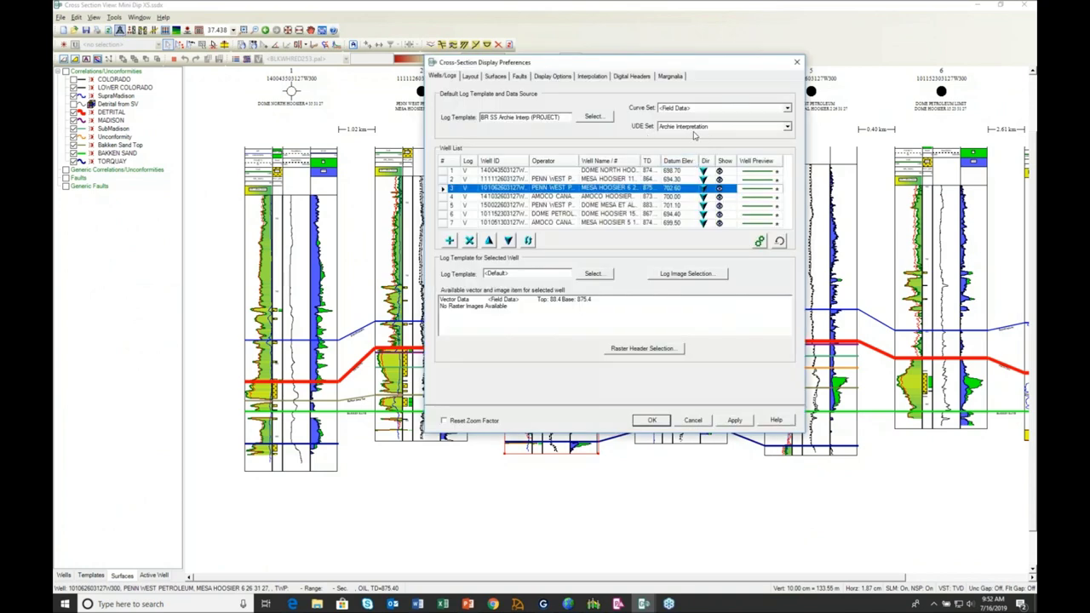
{"action": "left_click", "coordinate": [797, 64]}
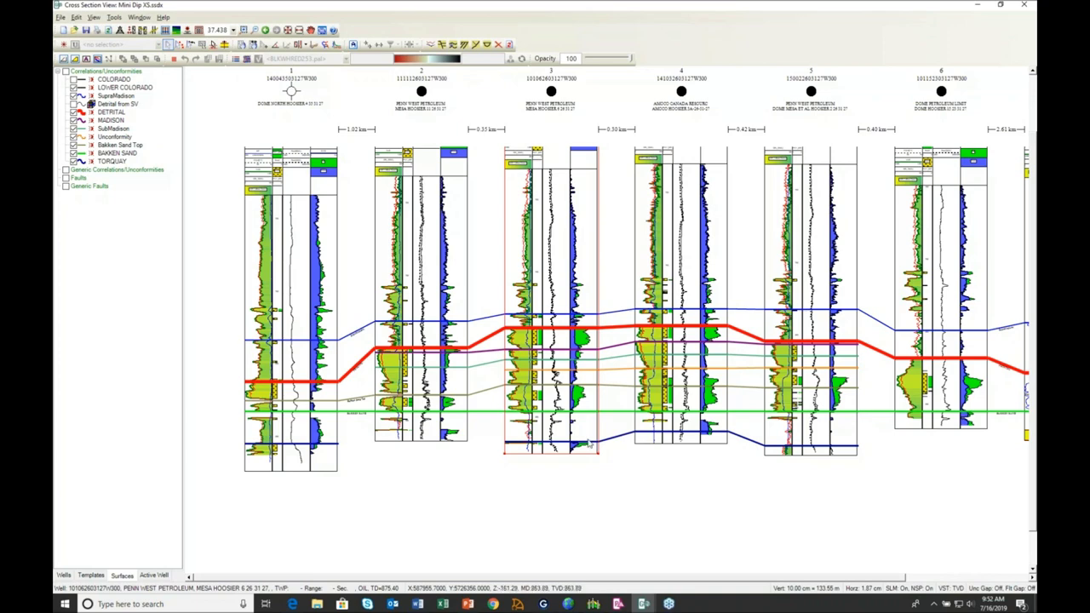
Switch to GVERSE Petrophysics, open the Big Moosehead Archie session, and close its Archie Interpretation listing and Pickett plot.
{"action": "left_click", "coordinate": [619, 604]}
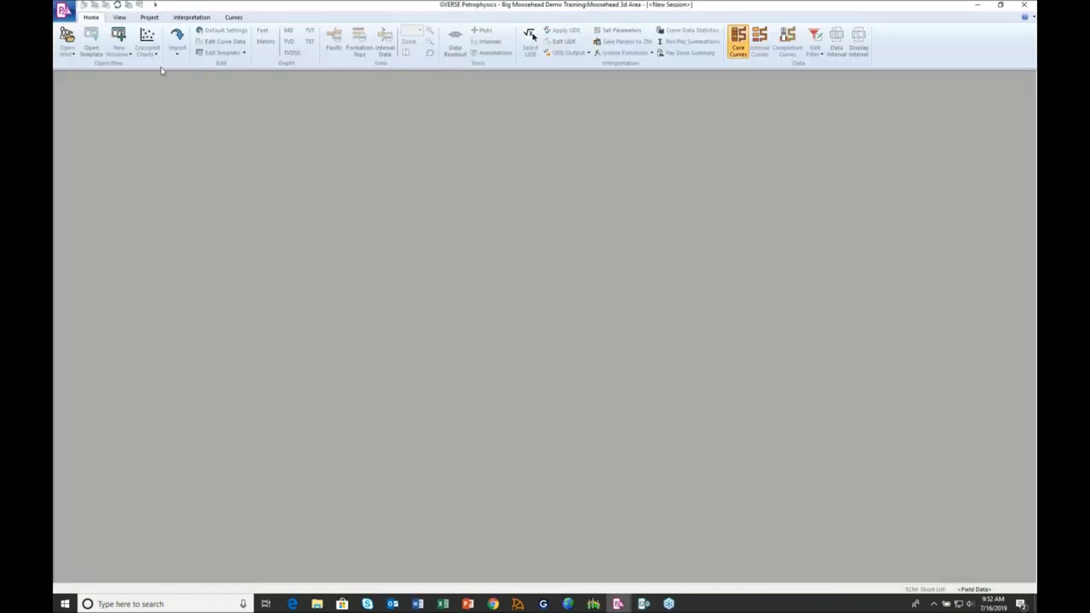
{"action": "left_click", "coordinate": [64, 10]}
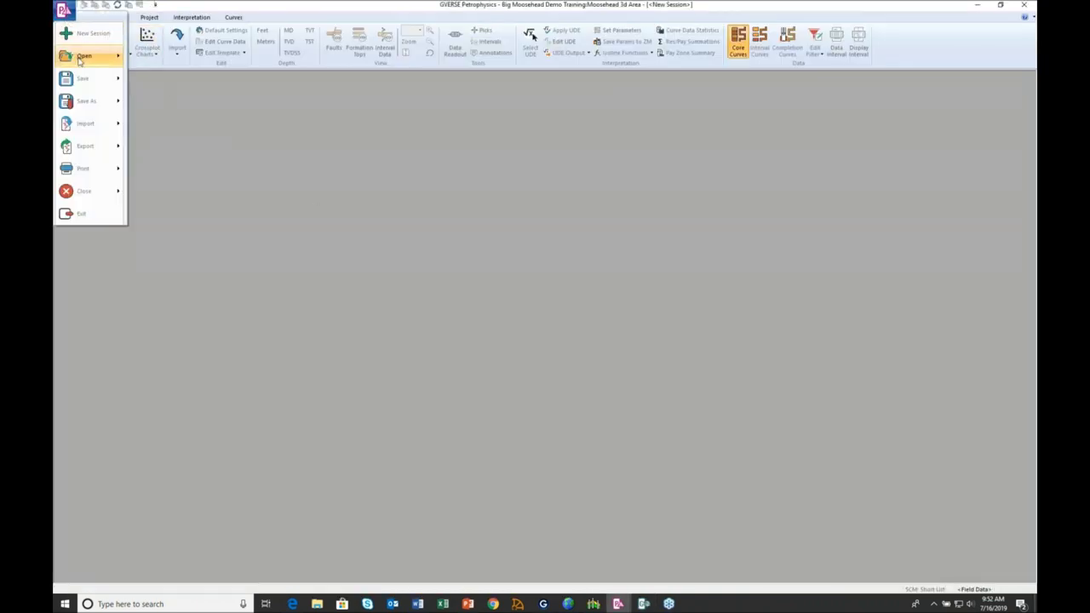
{"action": "mouse_move", "coordinate": [81, 60]}
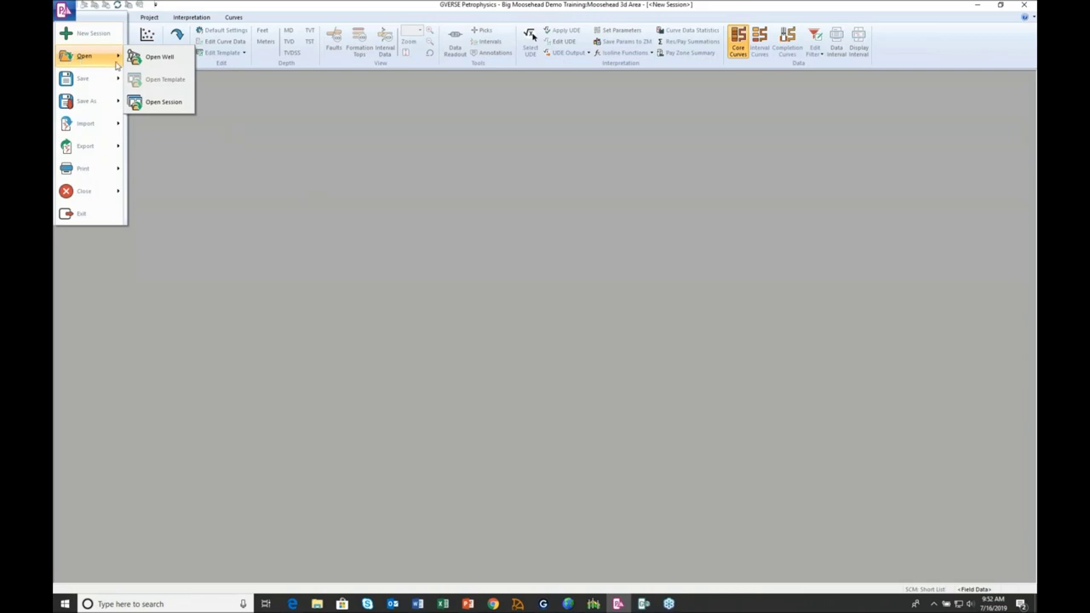
{"action": "left_click", "coordinate": [157, 102]}
{"action": "left_click", "coordinate": [533, 361]}
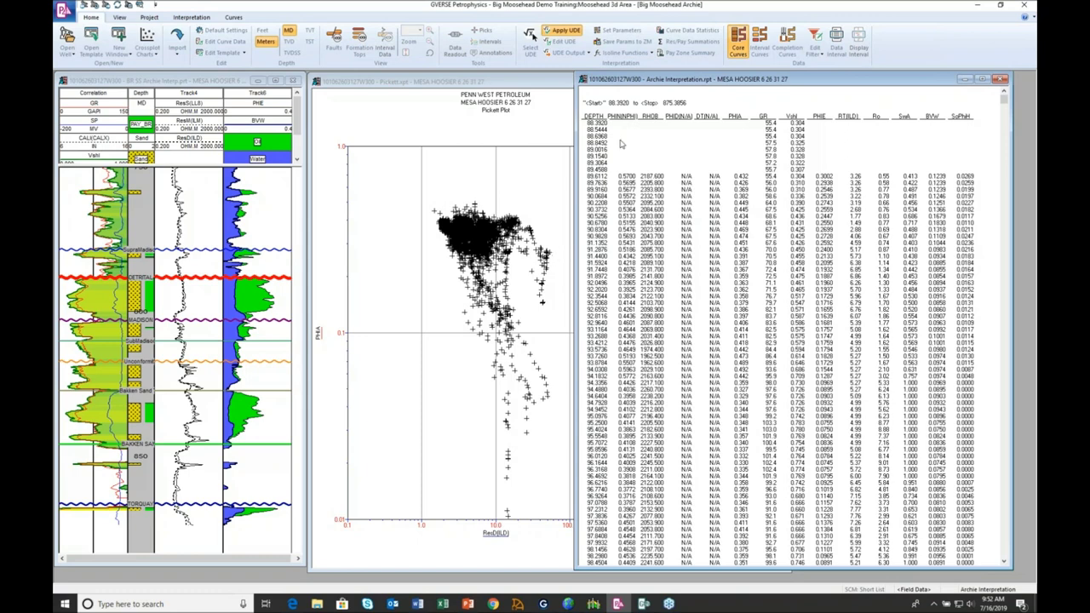
{"action": "left_click", "coordinate": [1003, 81]}
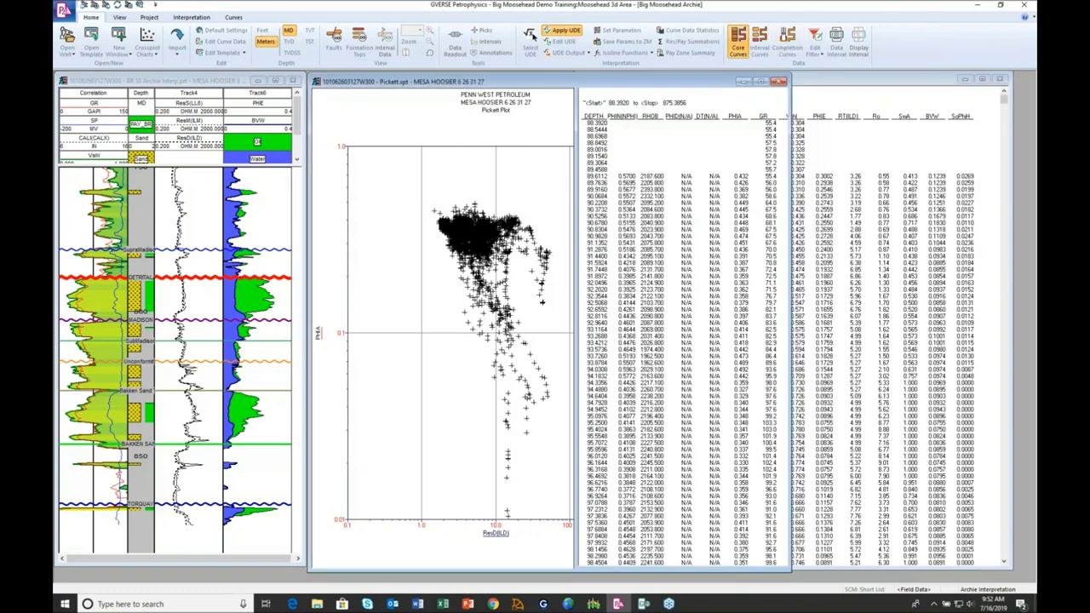
{"action": "left_click", "coordinate": [782, 81]}
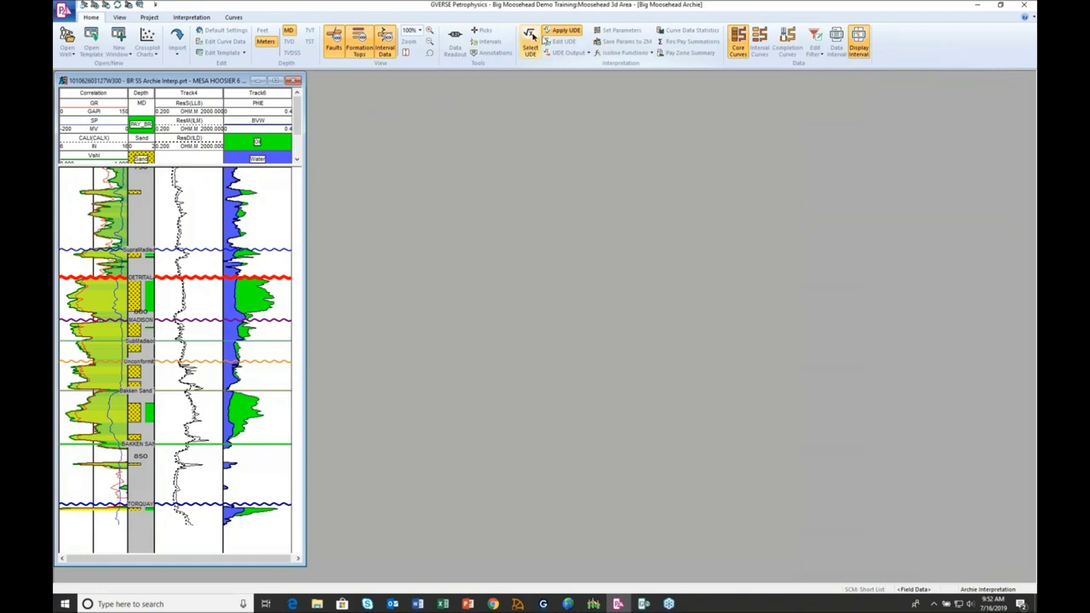
Open the Archie Interpretation's user defined equations for editing, enlarge the editor window, and increase the equation text size.
{"action": "left_click", "coordinate": [564, 34]}
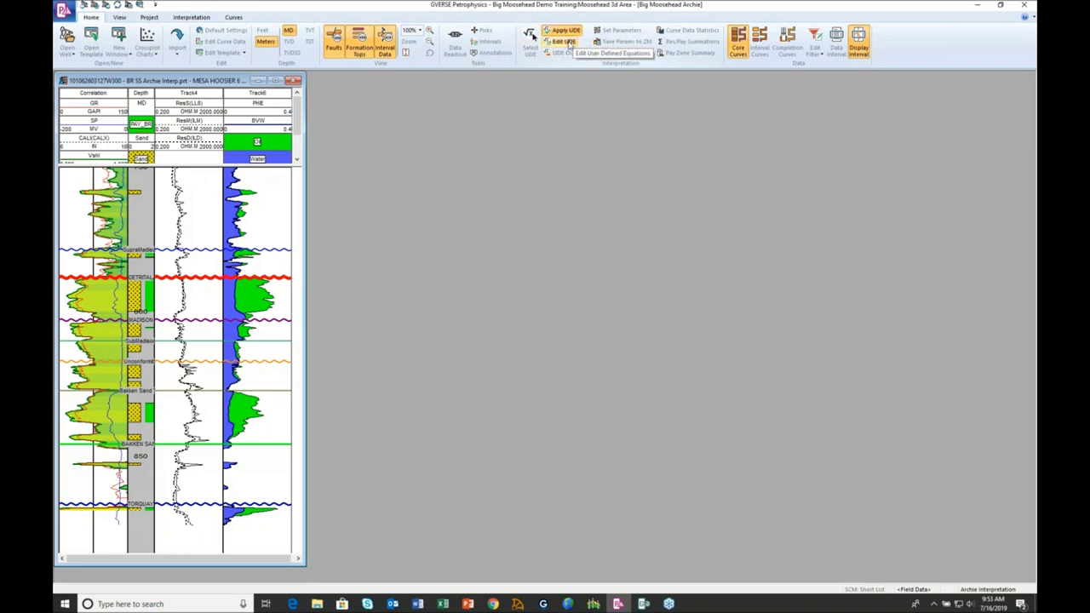
{"action": "left_click", "coordinate": [566, 43]}
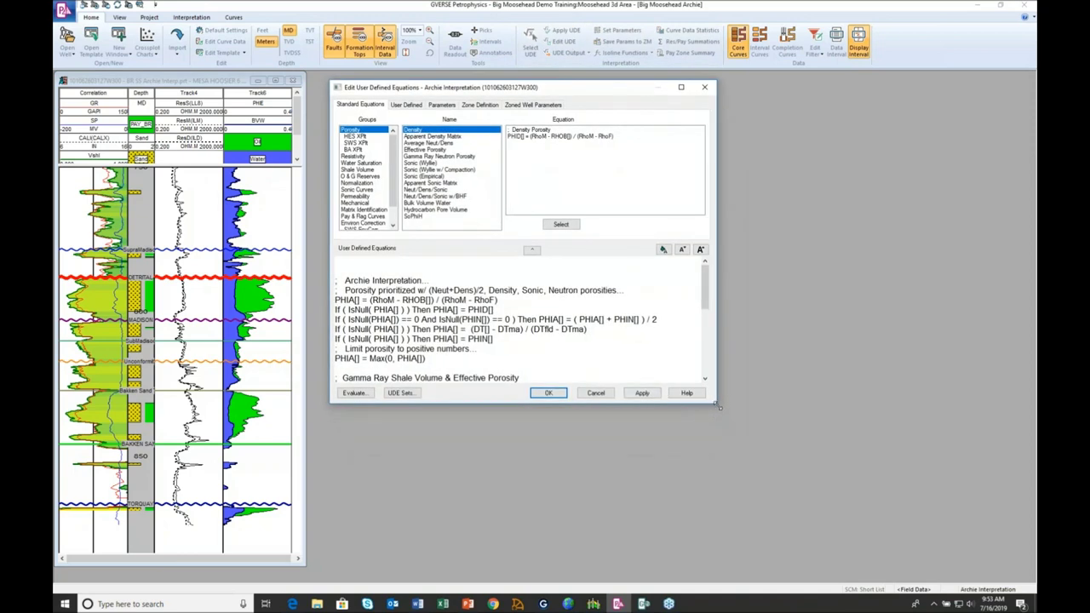
{"action": "left_click_drag", "start_coordinate": [719, 410], "coordinate": [770, 452]}
{"action": "left_click", "coordinate": [755, 249]}
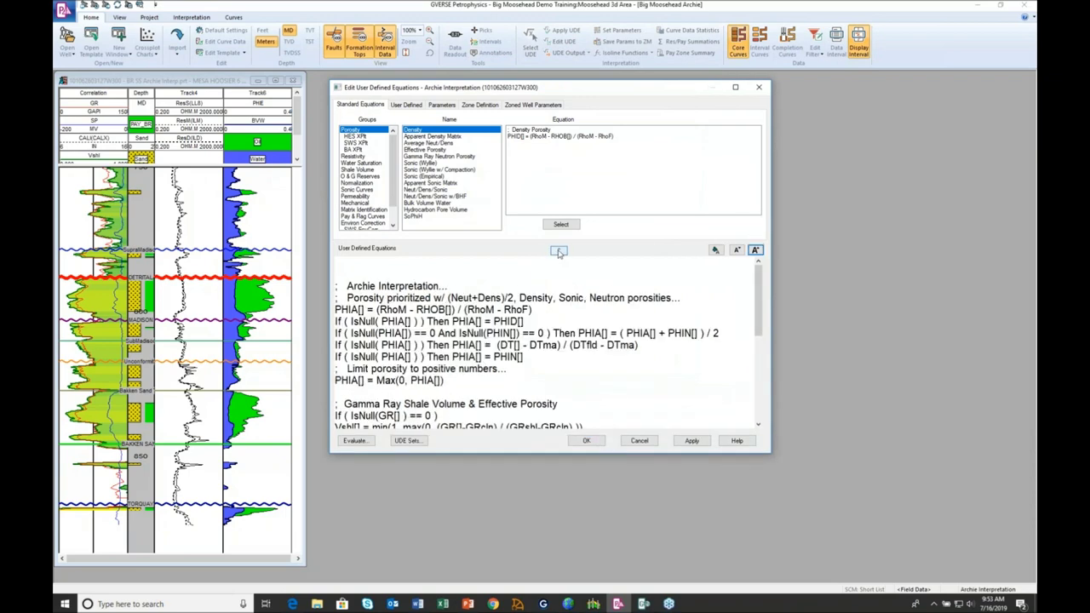
Turn on text colouring for curves, parameters, functions, If/Then/Else blocks and comments in the equation editor.
{"action": "left_click", "coordinate": [715, 250]}
{"action": "left_click", "coordinate": [498, 307]}
{"action": "left_click", "coordinate": [498, 291]}
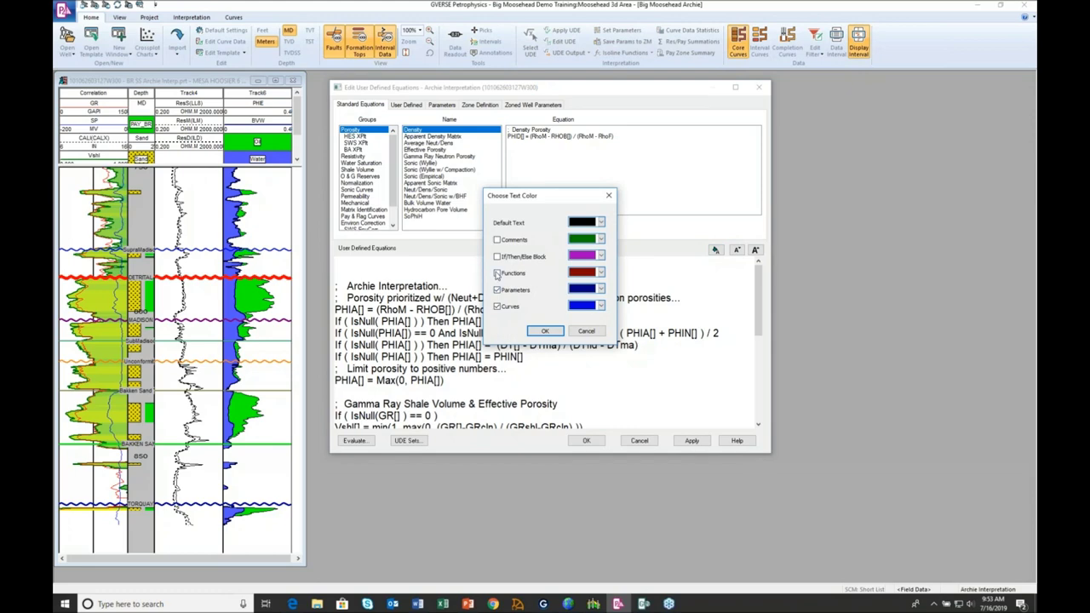
{"action": "left_click", "coordinate": [497, 273]}
{"action": "left_click", "coordinate": [498, 256]}
{"action": "left_click", "coordinate": [497, 240]}
{"action": "left_click", "coordinate": [542, 332]}
Expand the equation text area and examine the shale volume, bulk volume water, hydrocarbon pore volume, PAY_BR and Sand equations.
{"action": "left_click", "coordinate": [555, 249]}
{"action": "scroll", "coordinate": [532, 301], "scroll_direction": "down", "scroll_amount": 2}
{"action": "scroll", "coordinate": [511, 290], "scroll_direction": "up", "scroll_amount": 2}
{"action": "scroll", "coordinate": [385, 250], "scroll_direction": "down", "scroll_amount": 2}
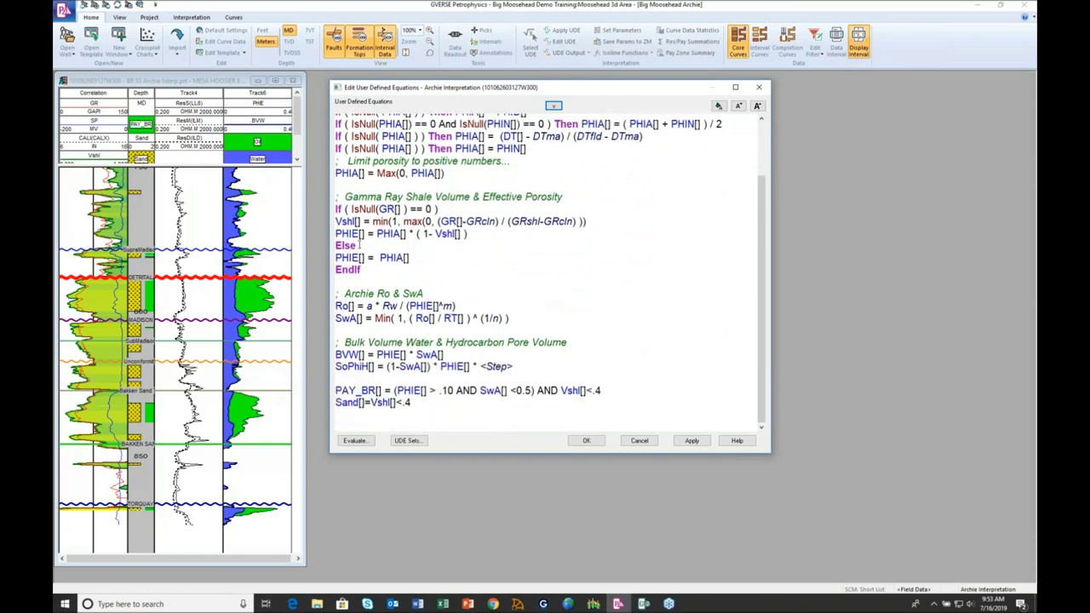
{"action": "double_click", "coordinate": [357, 245]}
{"action": "left_click_drag", "start_coordinate": [336, 221], "coordinate": [567, 198]}
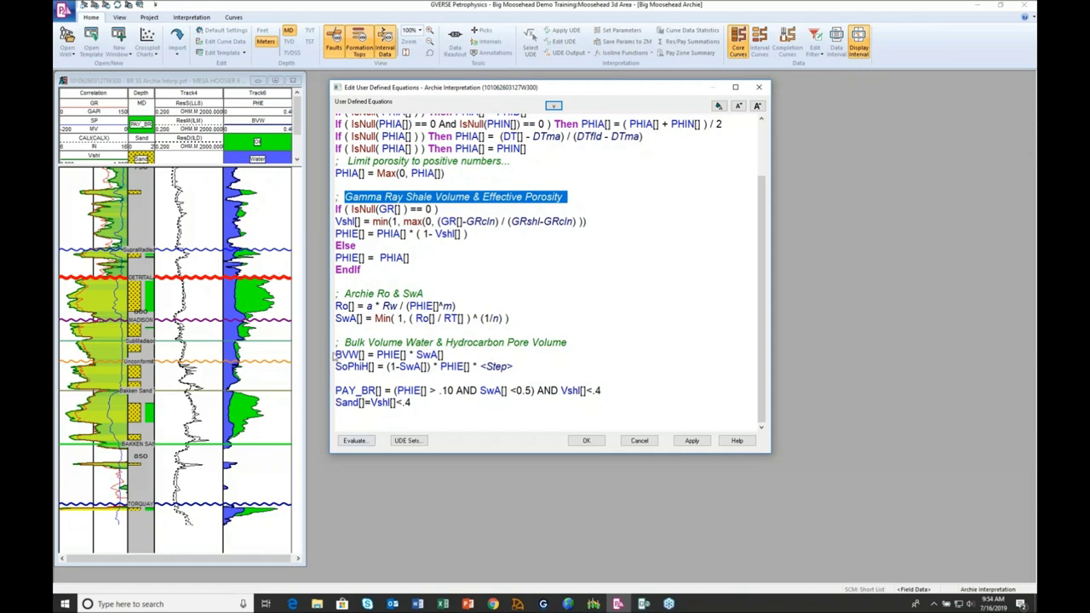
{"action": "left_click_drag", "start_coordinate": [336, 353], "coordinate": [517, 363]}
{"action": "left_click", "coordinate": [518, 366]}
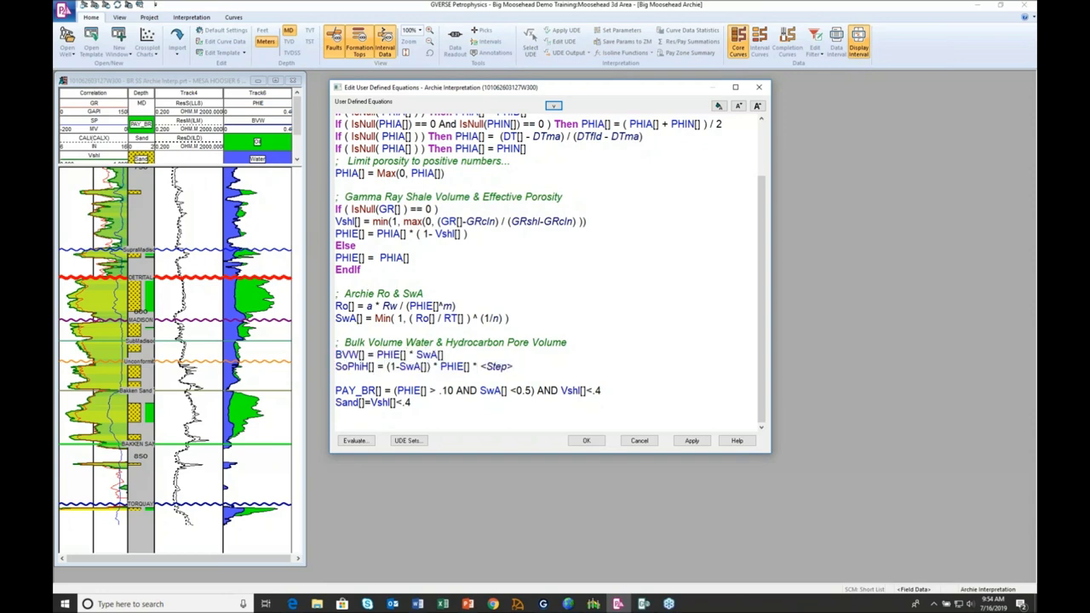
{"action": "left_click_drag", "start_coordinate": [337, 390], "coordinate": [465, 389]}
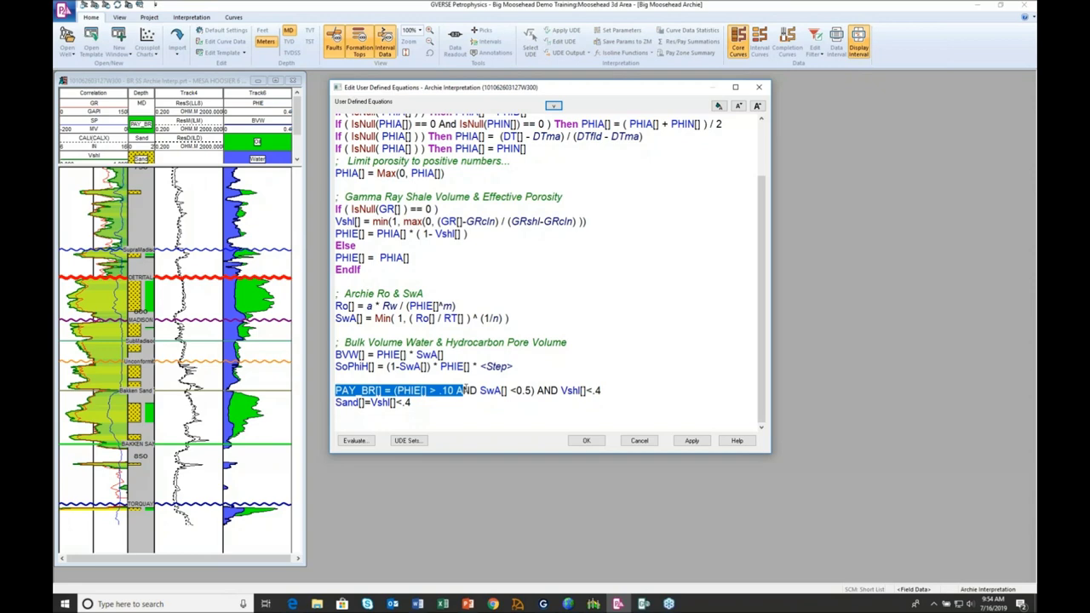
{"action": "left_click_drag", "start_coordinate": [465, 390], "coordinate": [610, 393]}
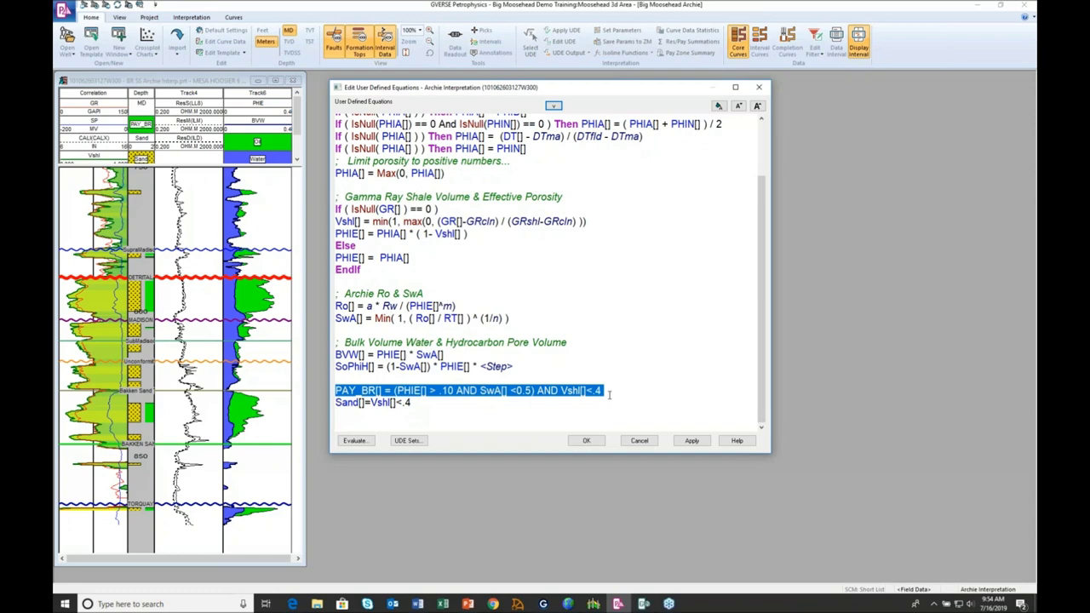
{"action": "left_click_drag", "start_coordinate": [416, 403], "coordinate": [335, 408]}
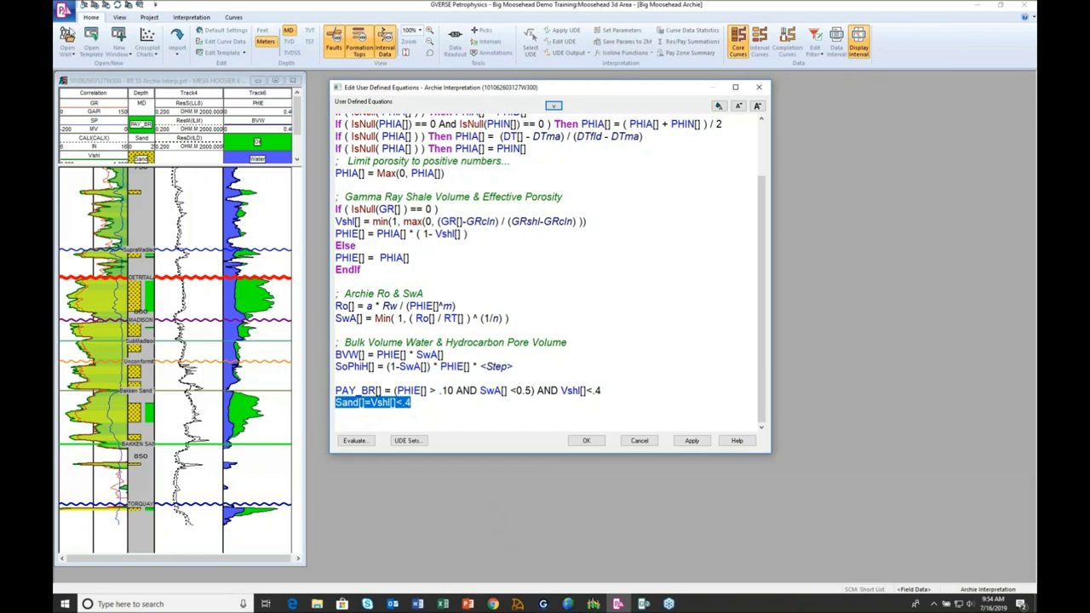
Move the equation editor aside, step forward and back through the wells to compare their sand and pay flags, and close the editor.
{"action": "left_click_drag", "start_coordinate": [530, 92], "coordinate": [607, 108]}
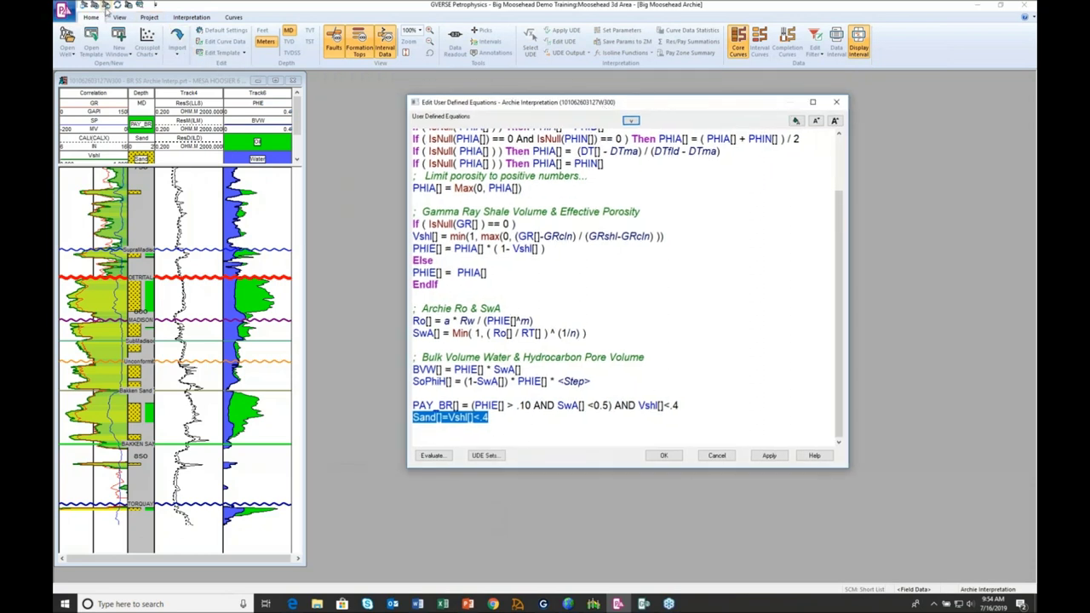
{"action": "left_click", "coordinate": [104, 6]}
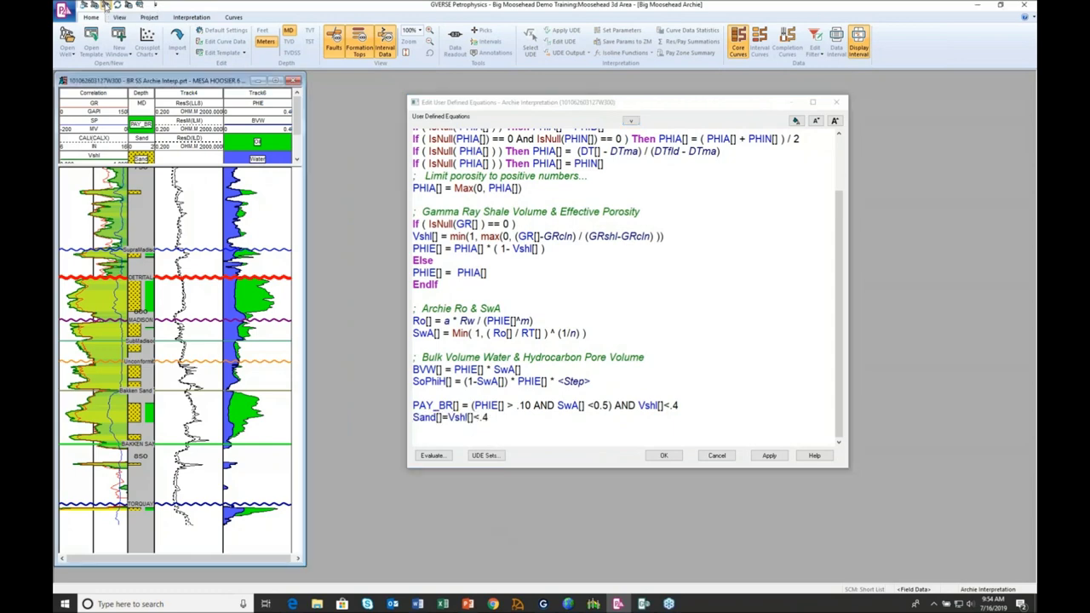
{"action": "left_click", "coordinate": [104, 5]}
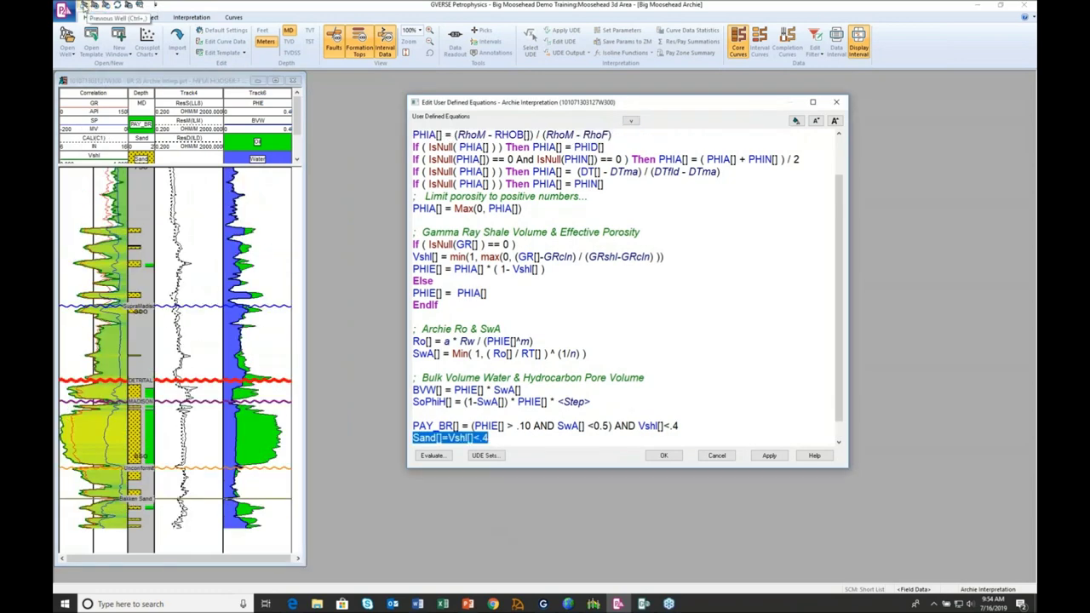
{"action": "left_click", "coordinate": [83, 7]}
{"action": "left_click", "coordinate": [83, 7]}
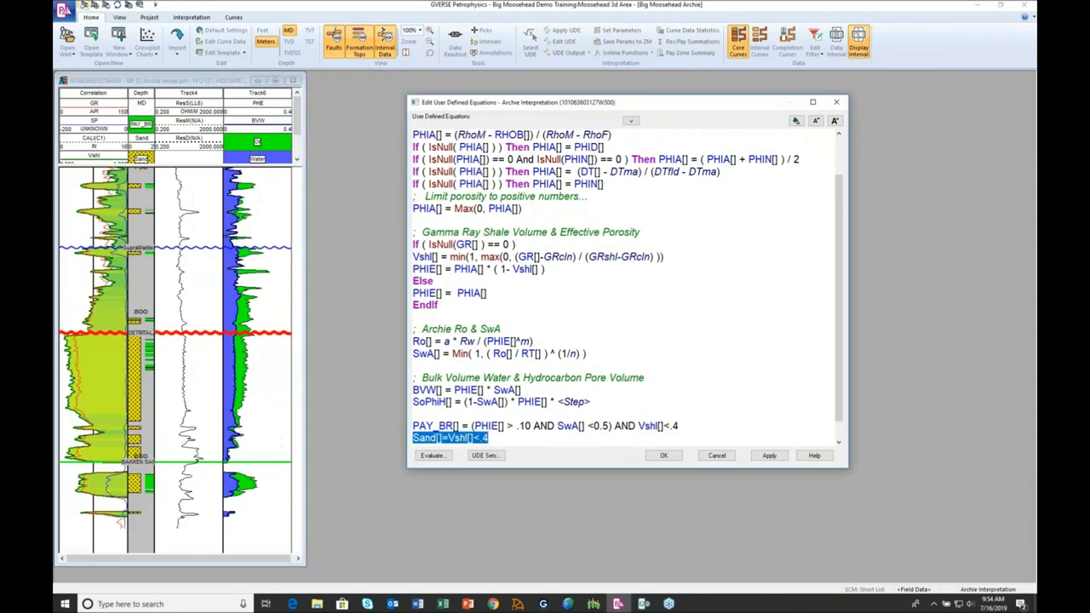
{"action": "left_click", "coordinate": [104, 5]}
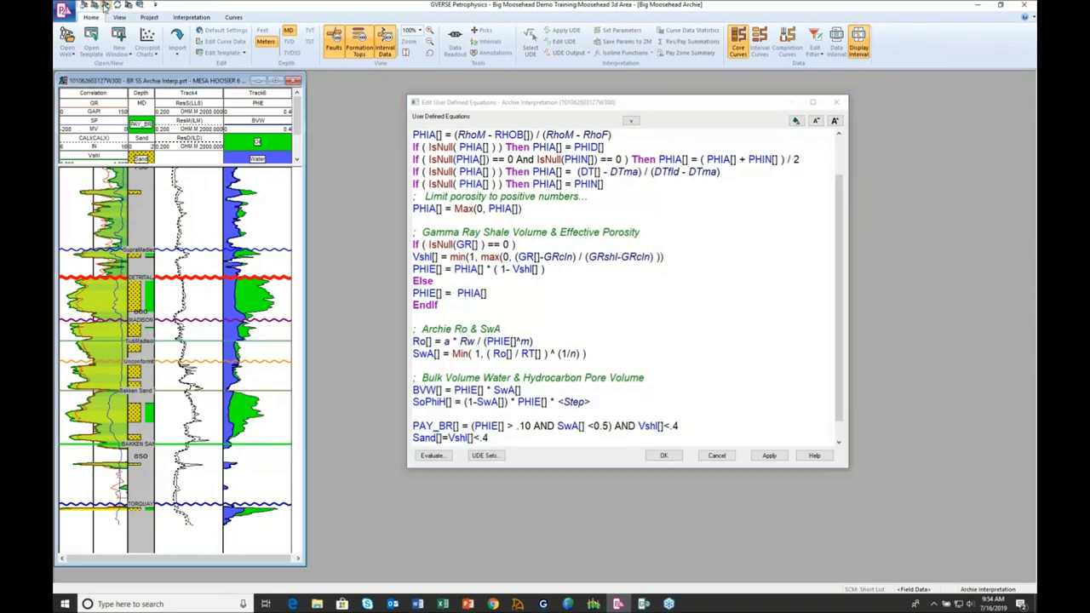
{"action": "left_click", "coordinate": [104, 5]}
{"action": "left_click", "coordinate": [104, 5]}
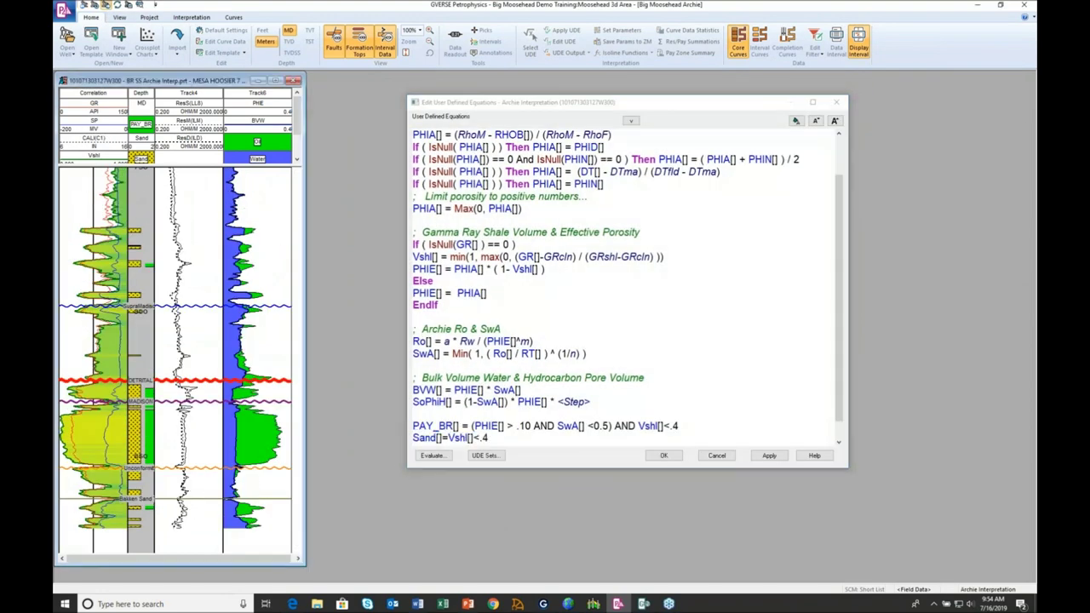
{"action": "left_click", "coordinate": [104, 5]}
{"action": "left_click", "coordinate": [83, 5]}
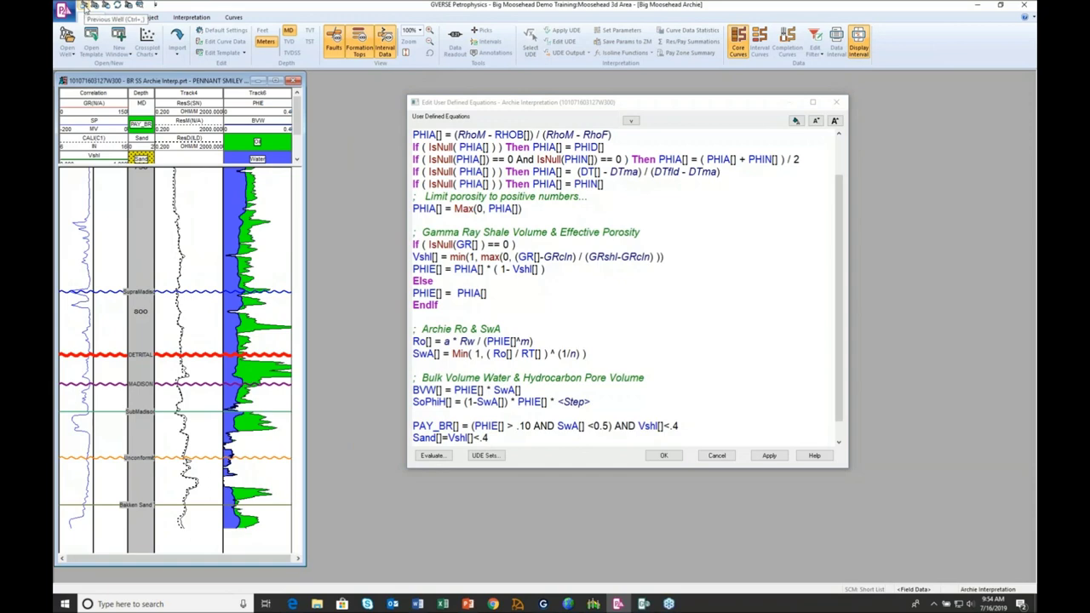
{"action": "left_click", "coordinate": [84, 5]}
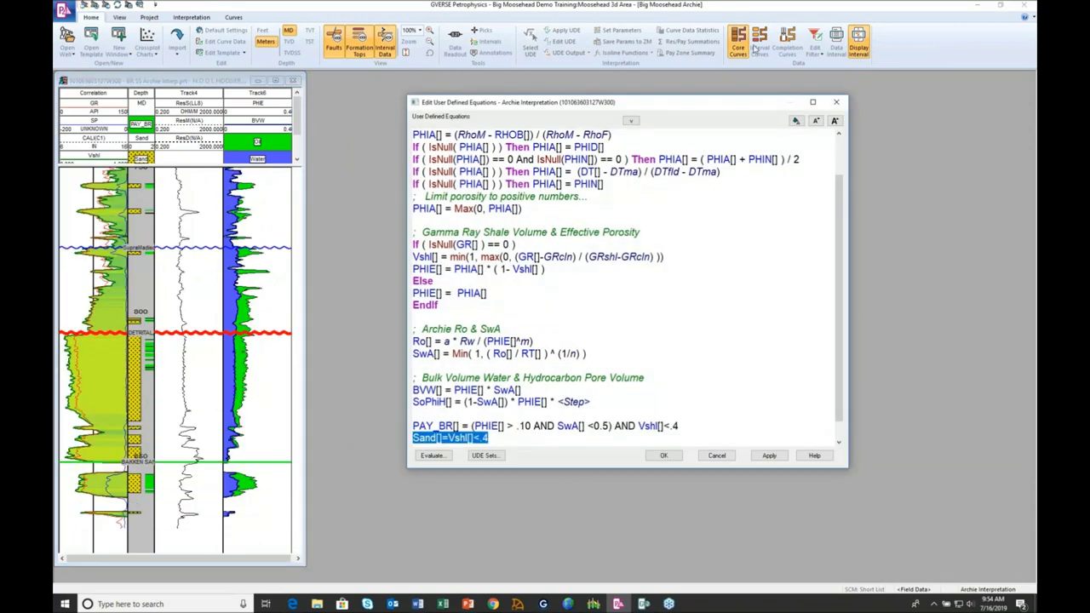
{"action": "left_click", "coordinate": [839, 105]}
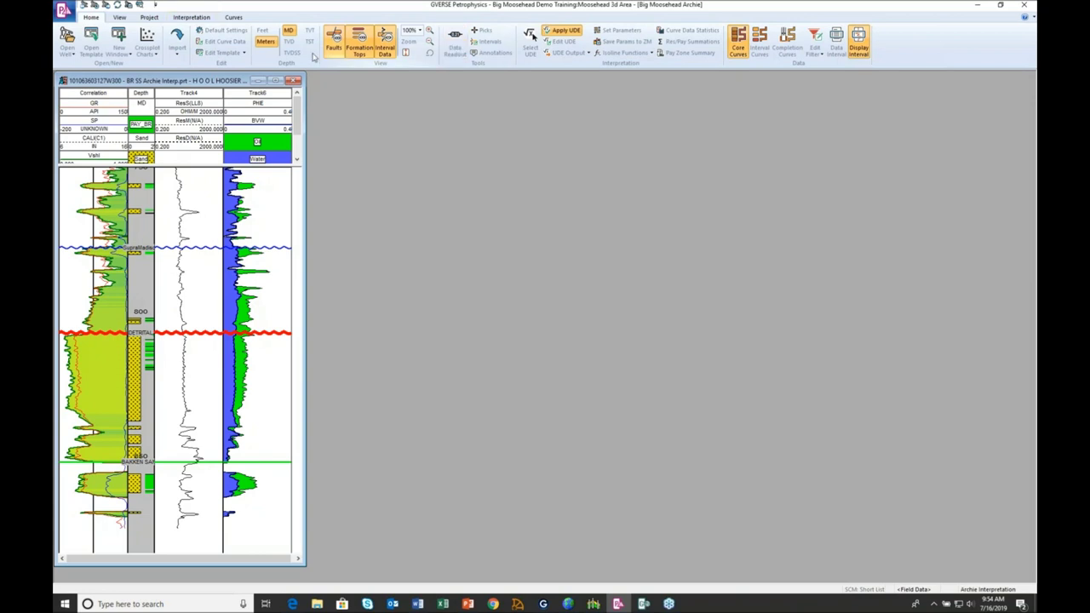
Open Curve Data Statistics, load the Pay Height.cst template, and select its pay height parameter.
{"action": "left_click", "coordinate": [683, 36]}
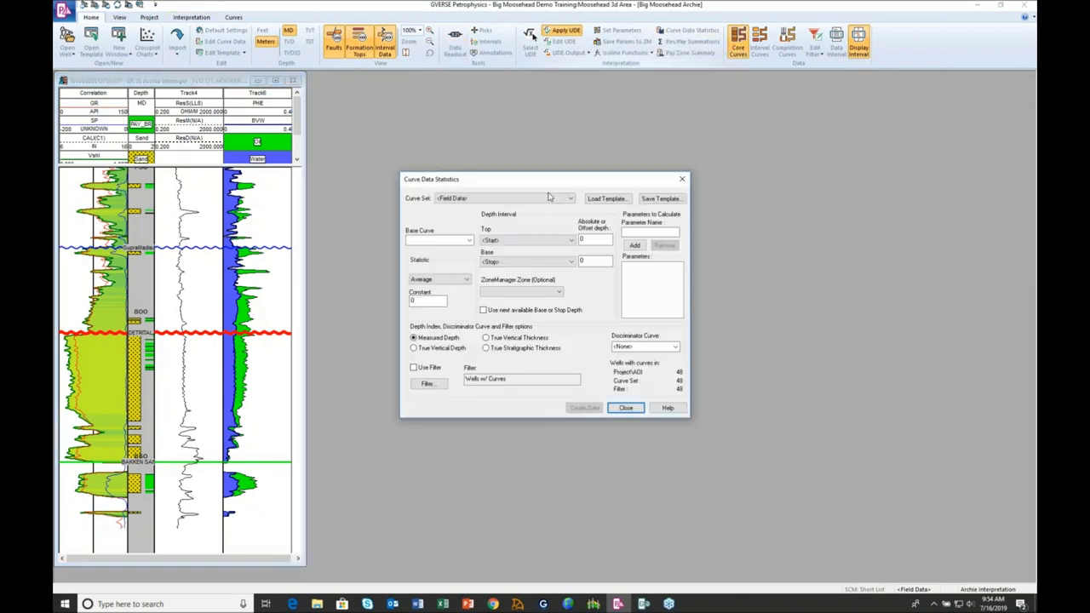
{"action": "left_click", "coordinate": [607, 199]}
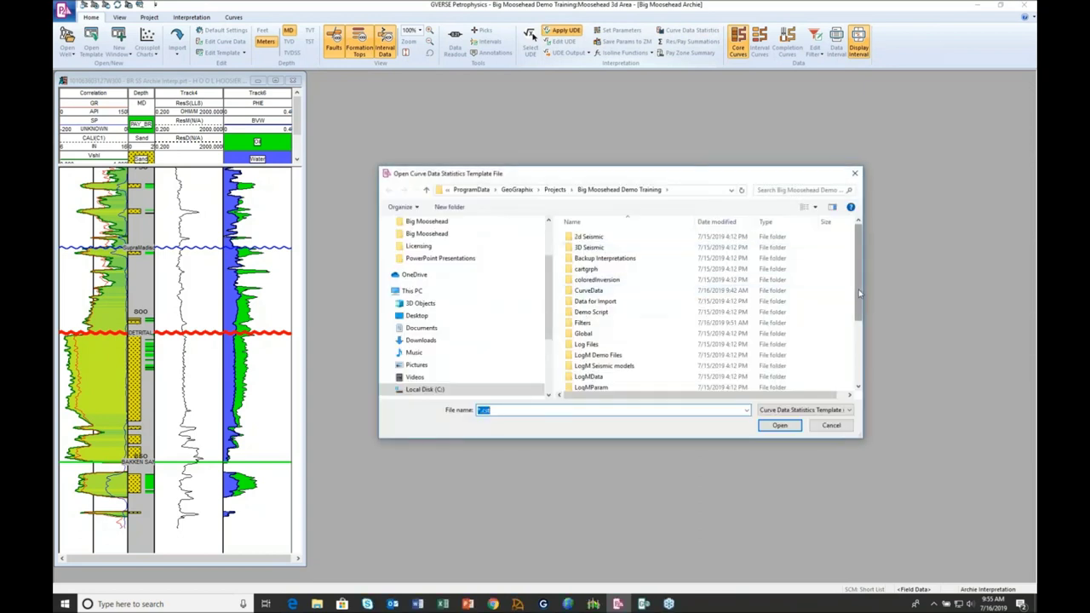
{"action": "scroll", "coordinate": [724, 294], "scroll_direction": "down", "scroll_amount": 3}
{"action": "left_click", "coordinate": [594, 385]}
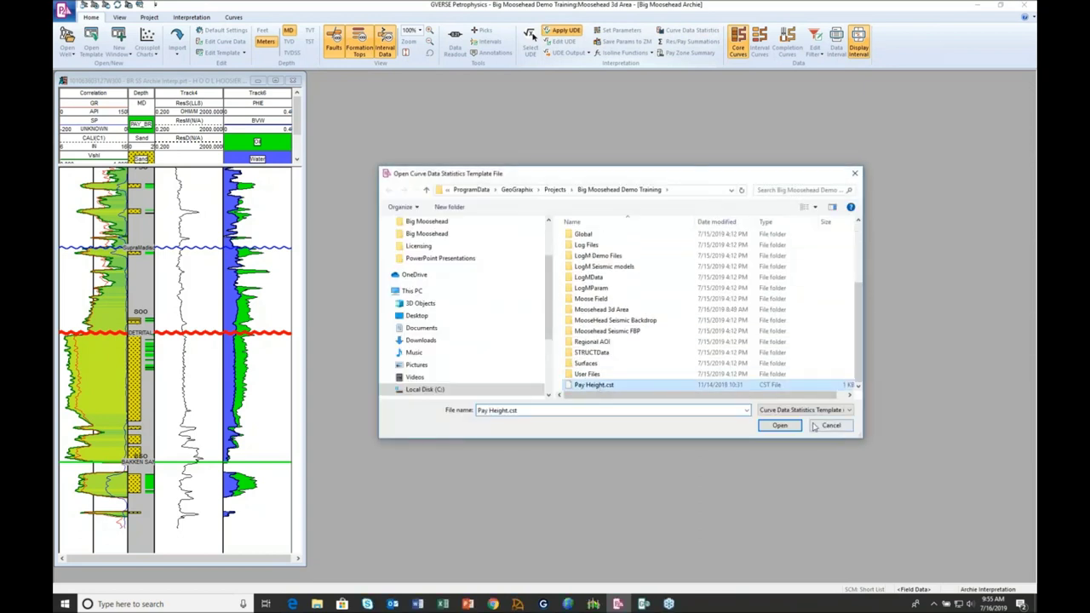
{"action": "left_click", "coordinate": [779, 425]}
{"action": "left_click", "coordinate": [636, 267]}
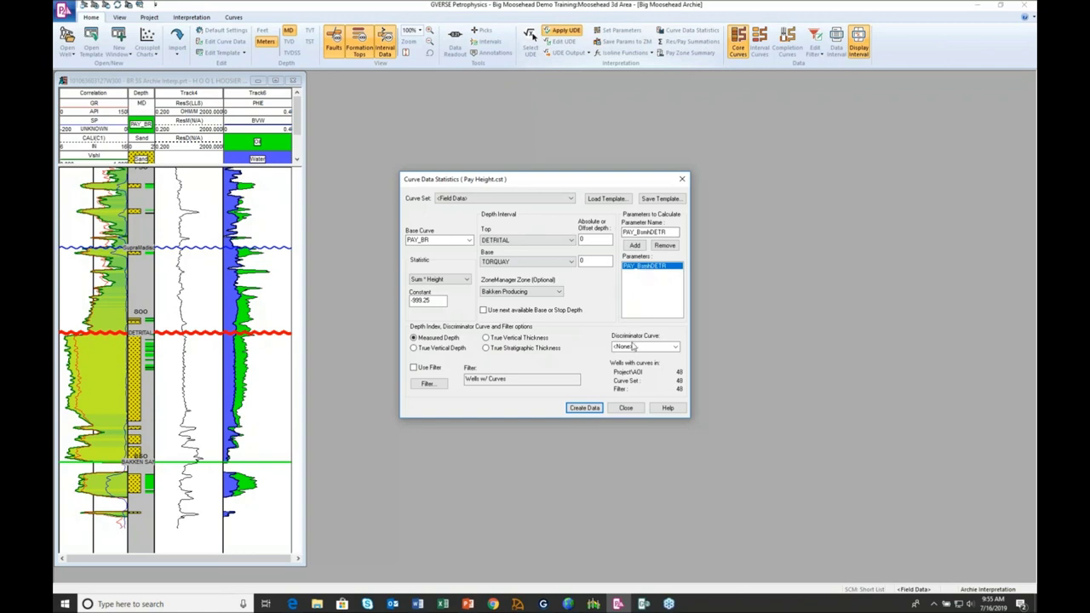
Review the Wells w/ Curves filter criteria for the statistics and enable the filter.
{"action": "left_click", "coordinate": [427, 386]}
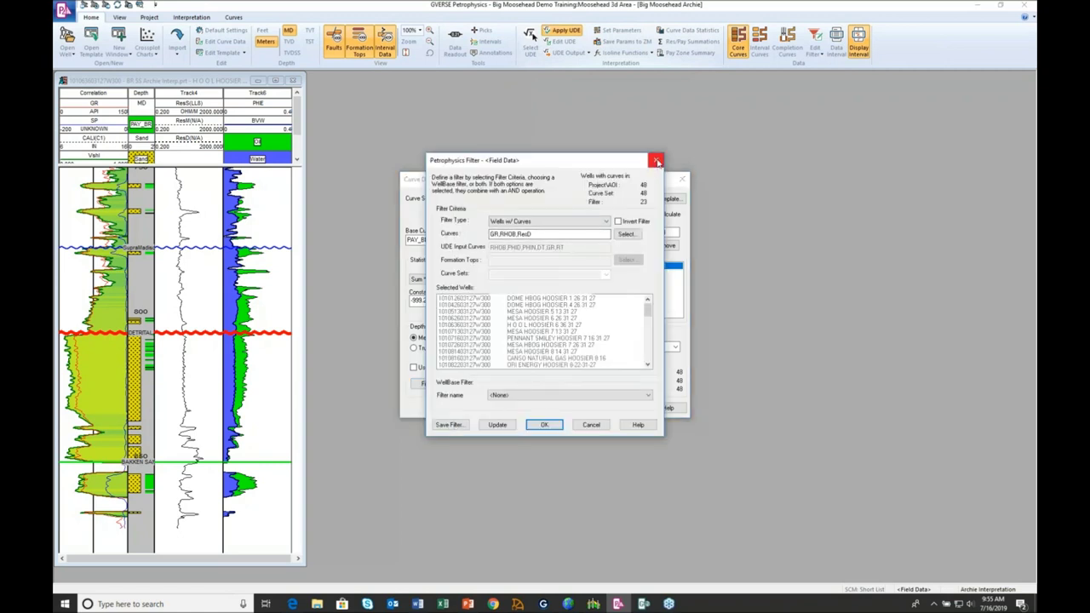
{"action": "left_click", "coordinate": [658, 162]}
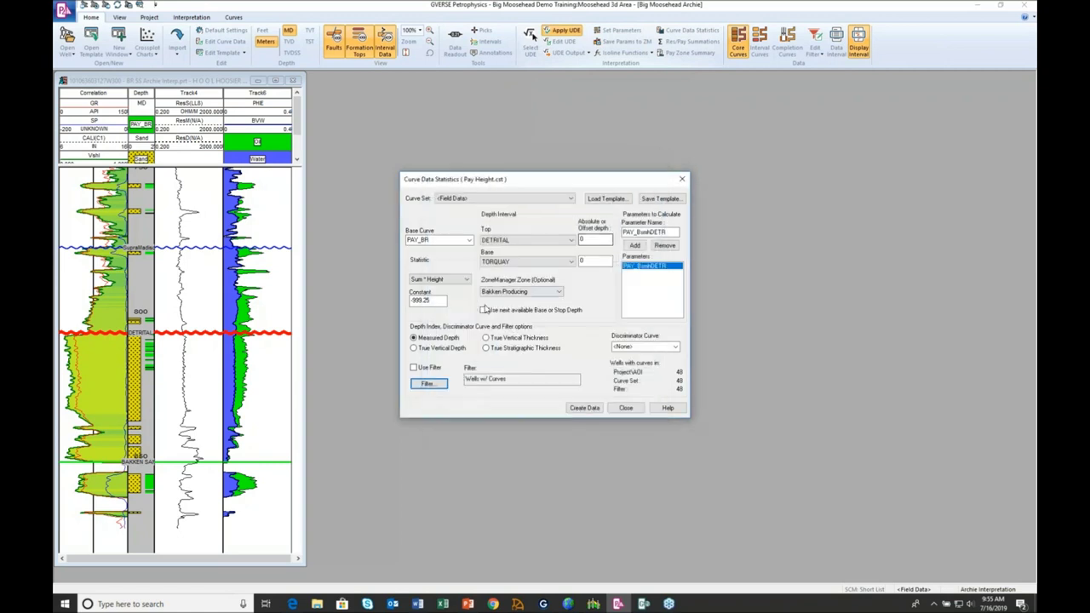
{"action": "left_click", "coordinate": [414, 369]}
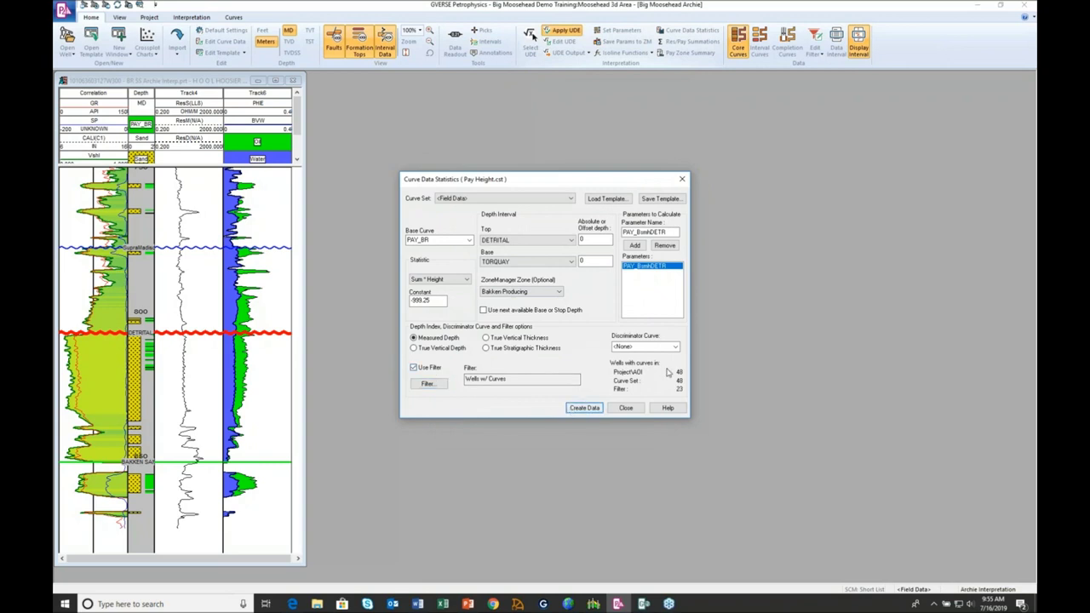
Create the curve data report, review its values and the IsoMap layer options without creating a layer, and close the statistics.
{"action": "left_click", "coordinate": [585, 408]}
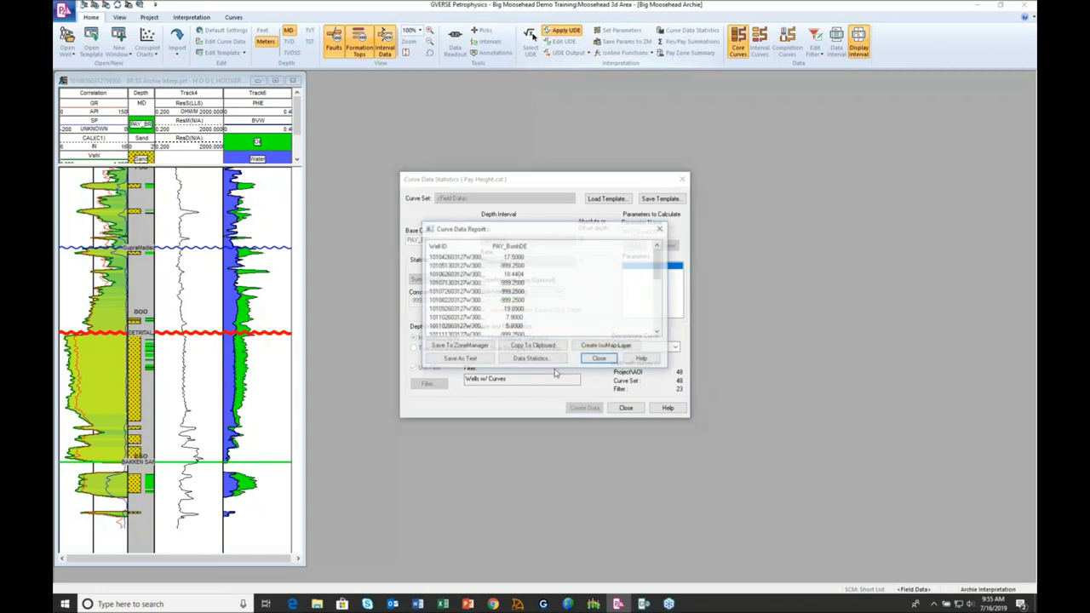
{"action": "left_click_drag", "start_coordinate": [657, 260], "coordinate": [660, 304]}
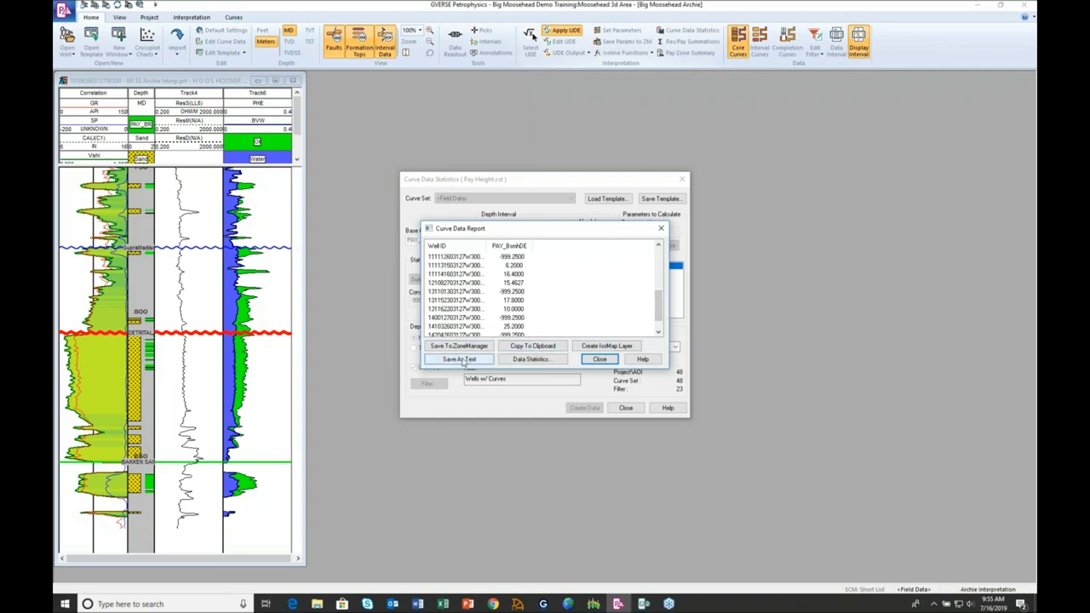
{"action": "left_click", "coordinate": [598, 348]}
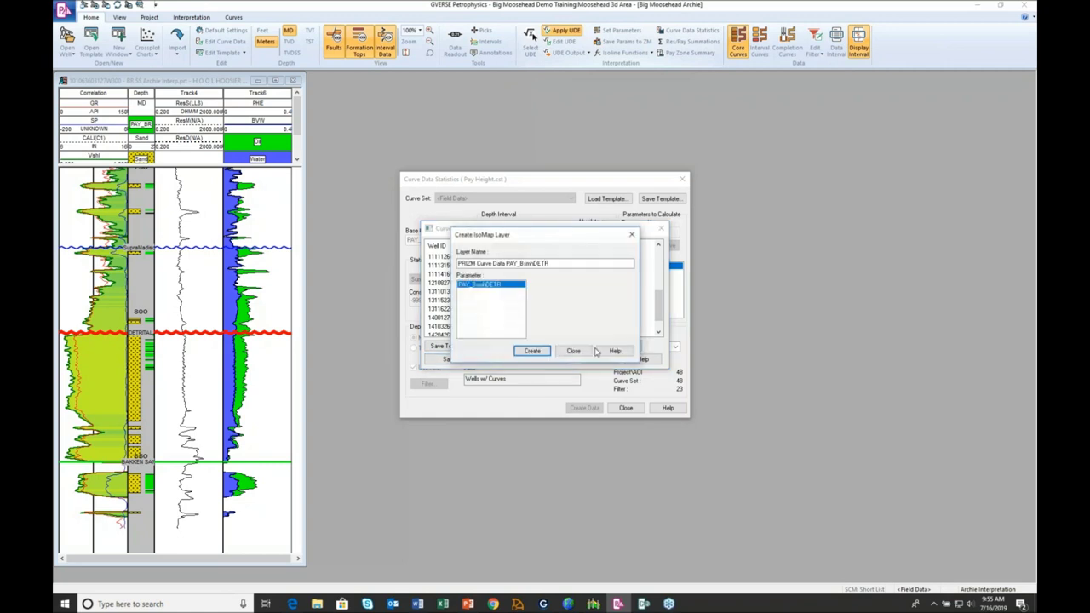
{"action": "left_click", "coordinate": [574, 350]}
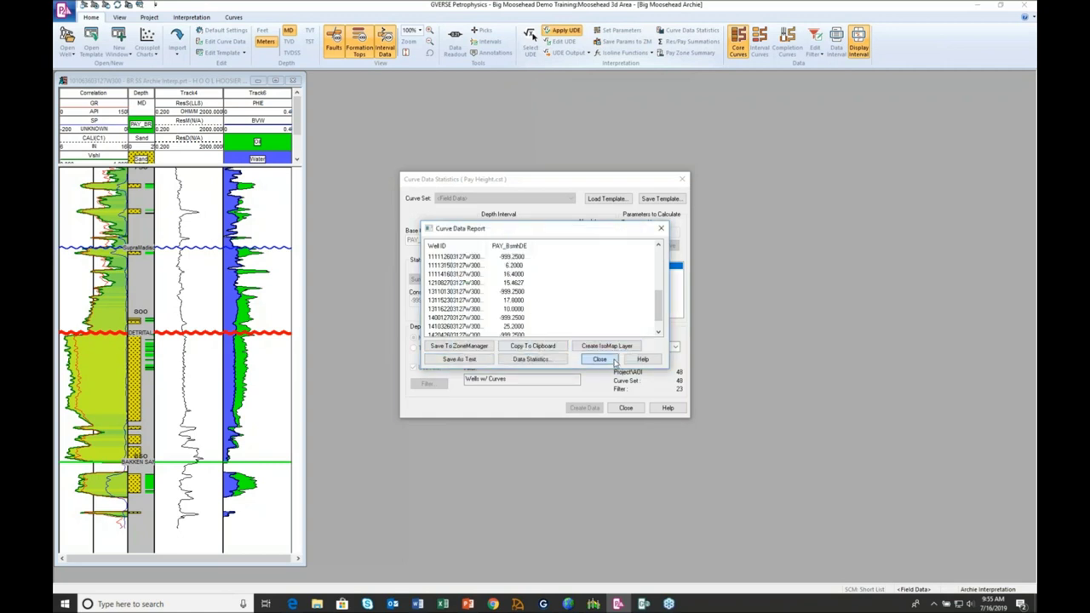
{"action": "left_click", "coordinate": [600, 359]}
{"action": "left_click", "coordinate": [626, 408]}
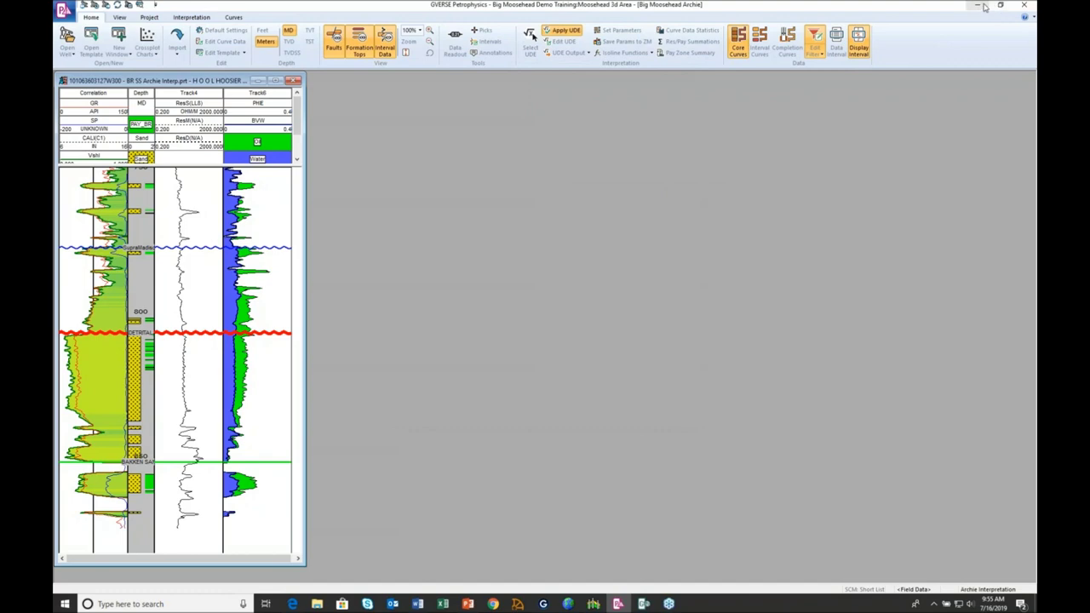
Switch back to the GVERSE Geomodeling map view and open the fill settings in the DETRITAL structure map's contour options.
{"action": "left_click", "coordinate": [977, 5]}
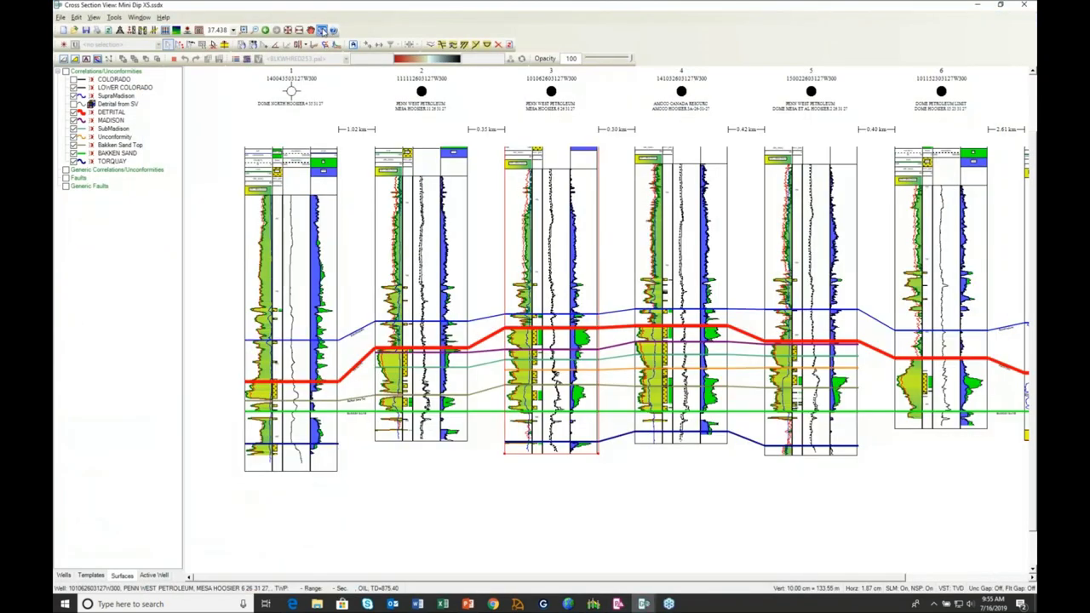
{"action": "left_click", "coordinate": [322, 30]}
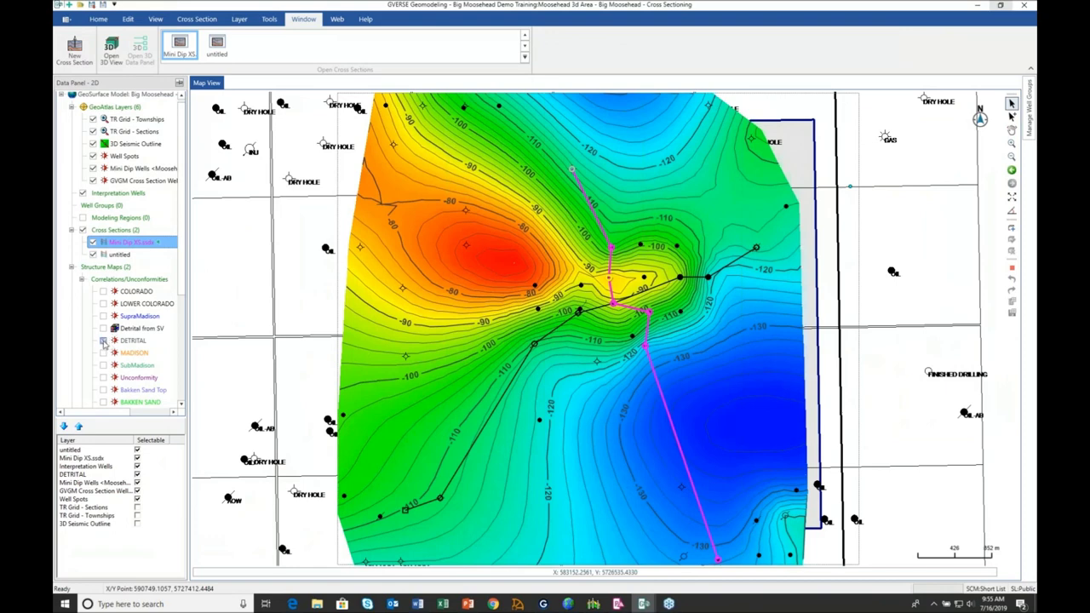
{"action": "right_click", "coordinate": [132, 345]}
{"action": "left_click", "coordinate": [162, 350]}
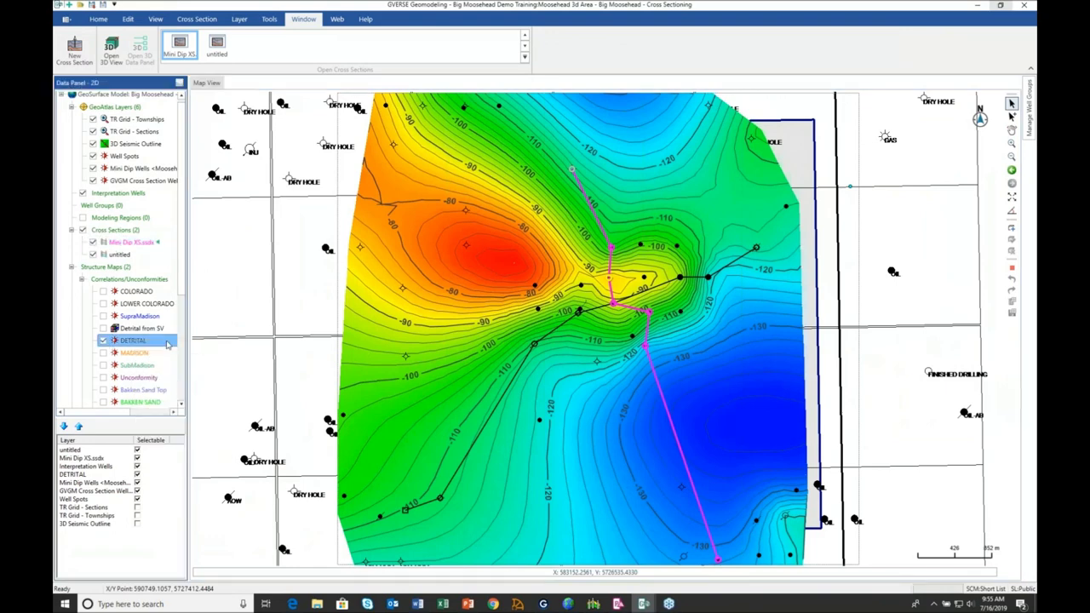
{"action": "left_click", "coordinate": [459, 221]}
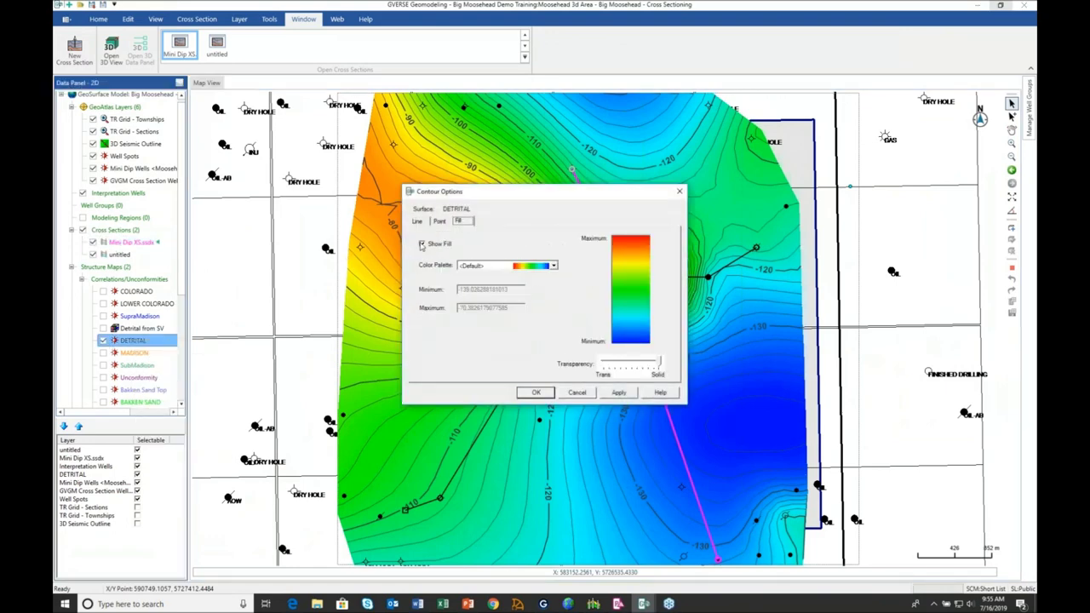
Turn off the colour fill of the DETRITAL surface contours.
{"action": "left_click", "coordinate": [537, 392]}
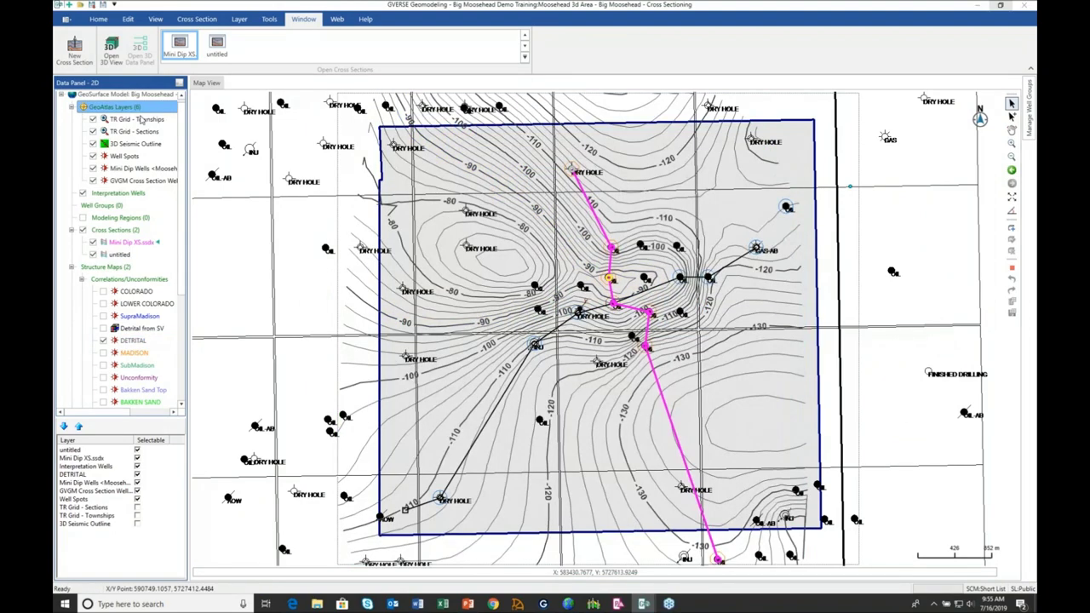
Add the Detrital Pay por 10% sw layer to the map and switch its display off.
{"action": "double_click", "coordinate": [140, 118]}
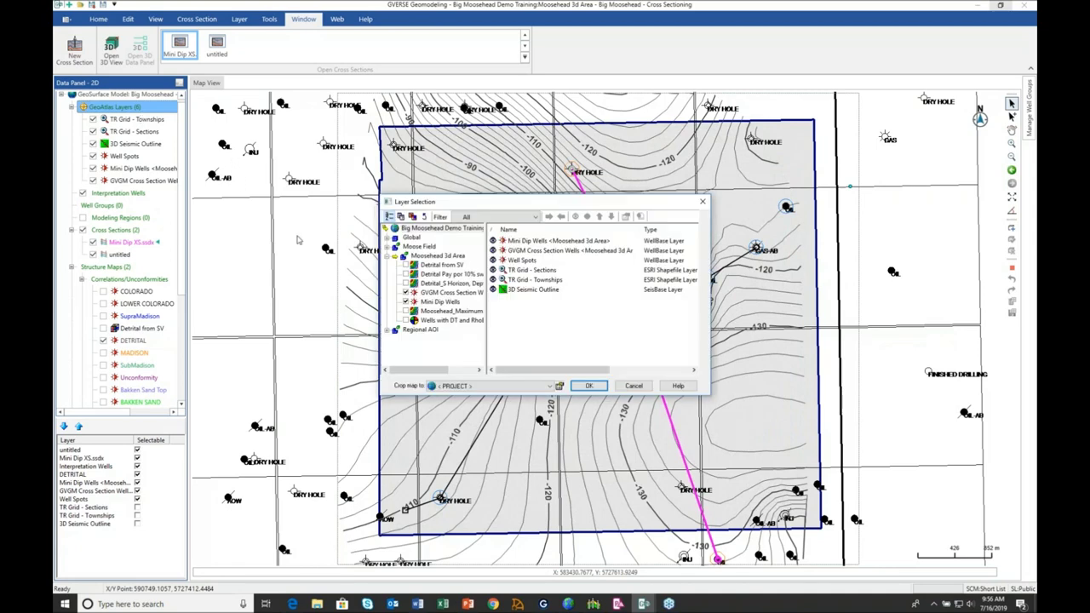
{"action": "left_click", "coordinate": [407, 275]}
{"action": "left_click", "coordinate": [596, 389]}
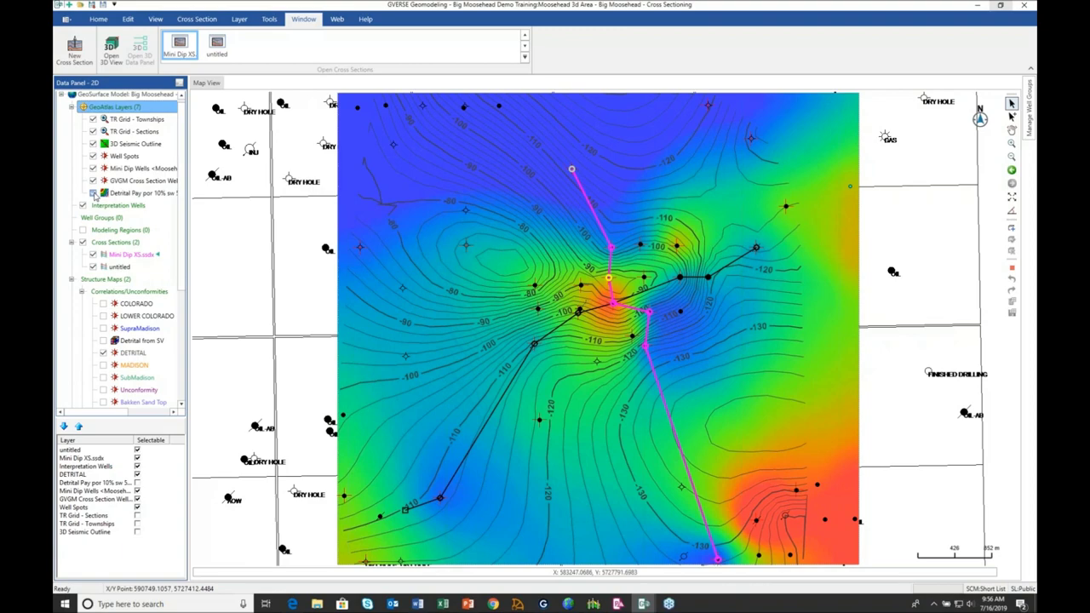
{"action": "left_click", "coordinate": [94, 193]}
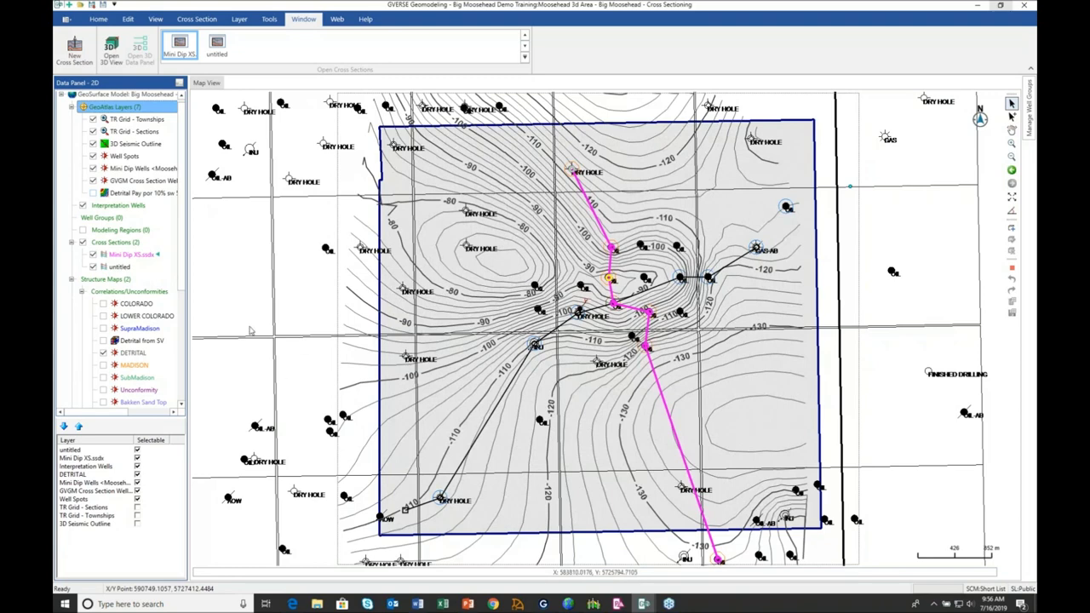
Enable the Conformance Tool, Unconformity Trimming and Unconformity Networks for the surface model.
{"action": "left_click_drag", "start_coordinate": [180, 204], "coordinate": [178, 224]}
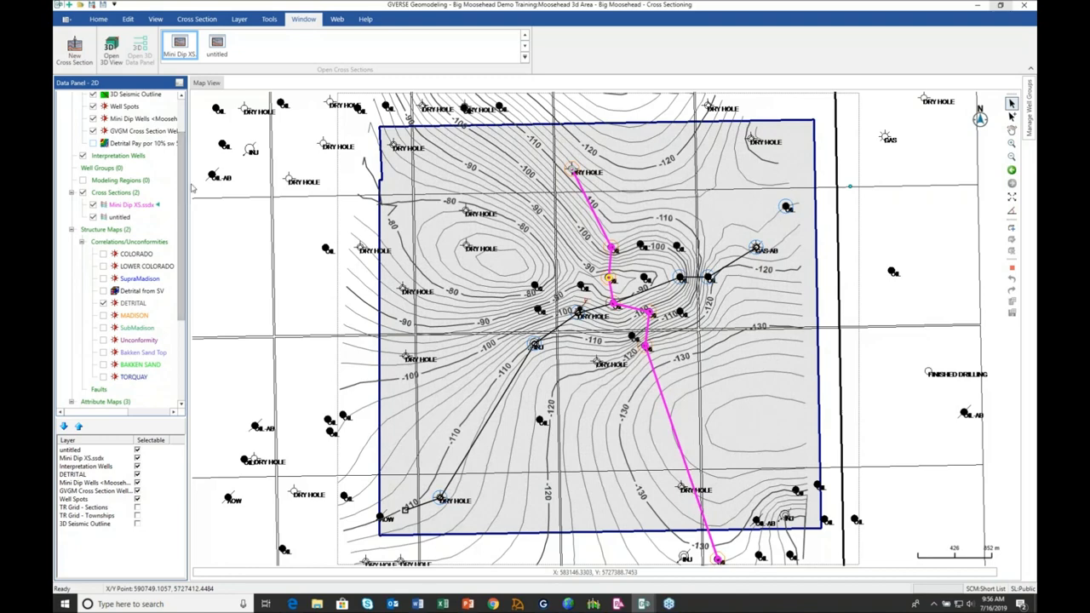
{"action": "left_click", "coordinate": [98, 18]}
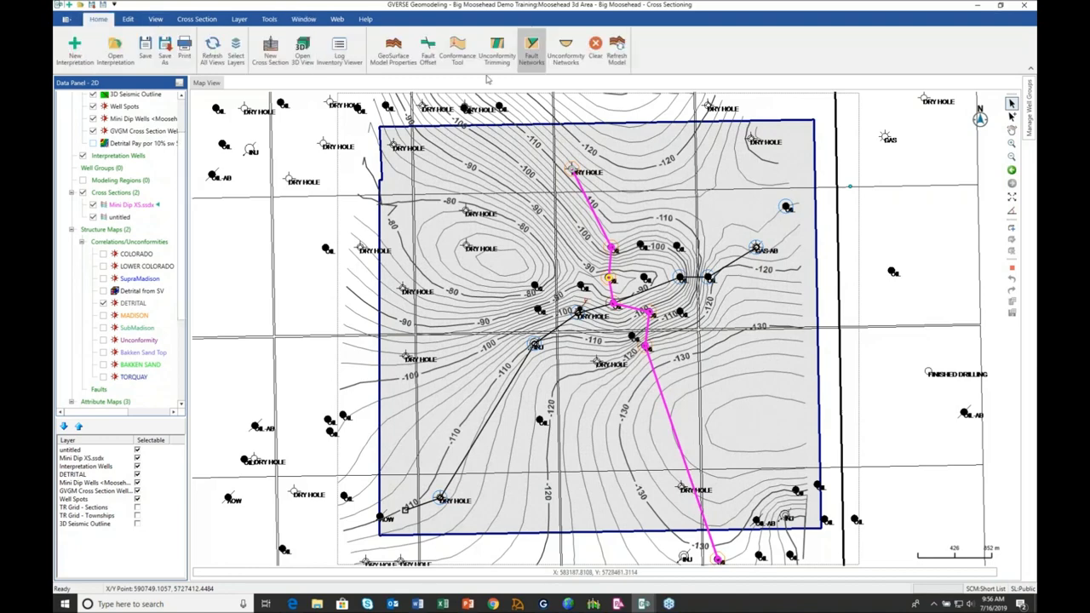
{"action": "left_click", "coordinate": [457, 56]}
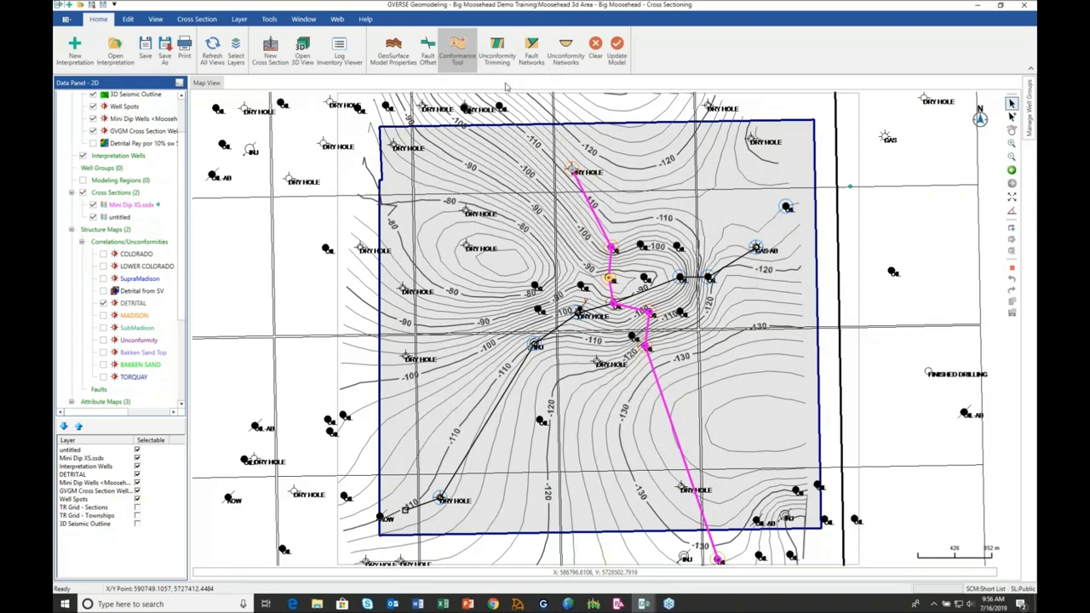
{"action": "left_click", "coordinate": [497, 51]}
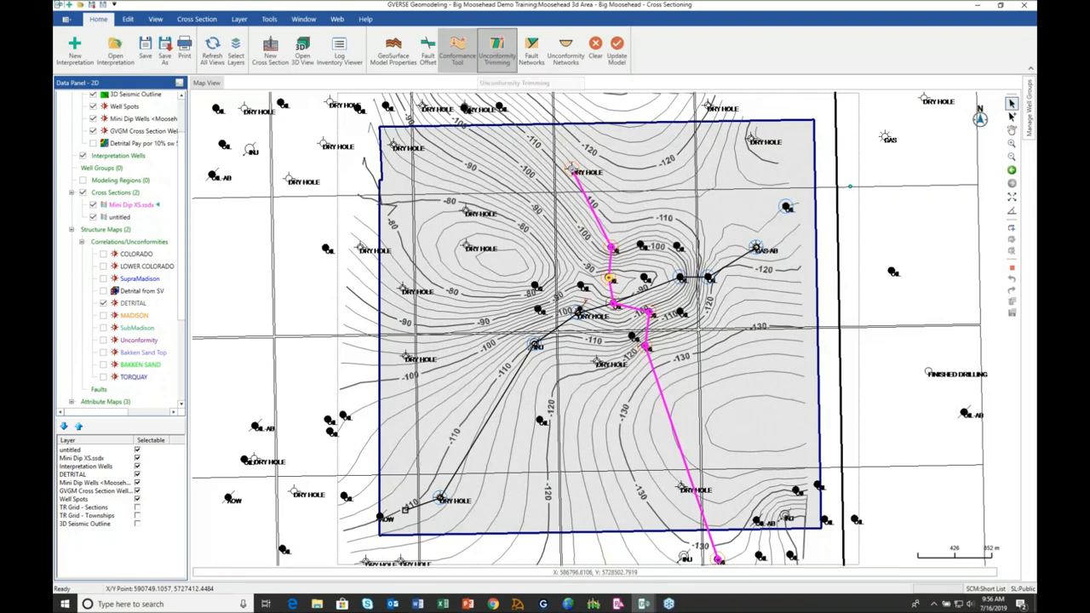
{"action": "left_click", "coordinate": [565, 53]}
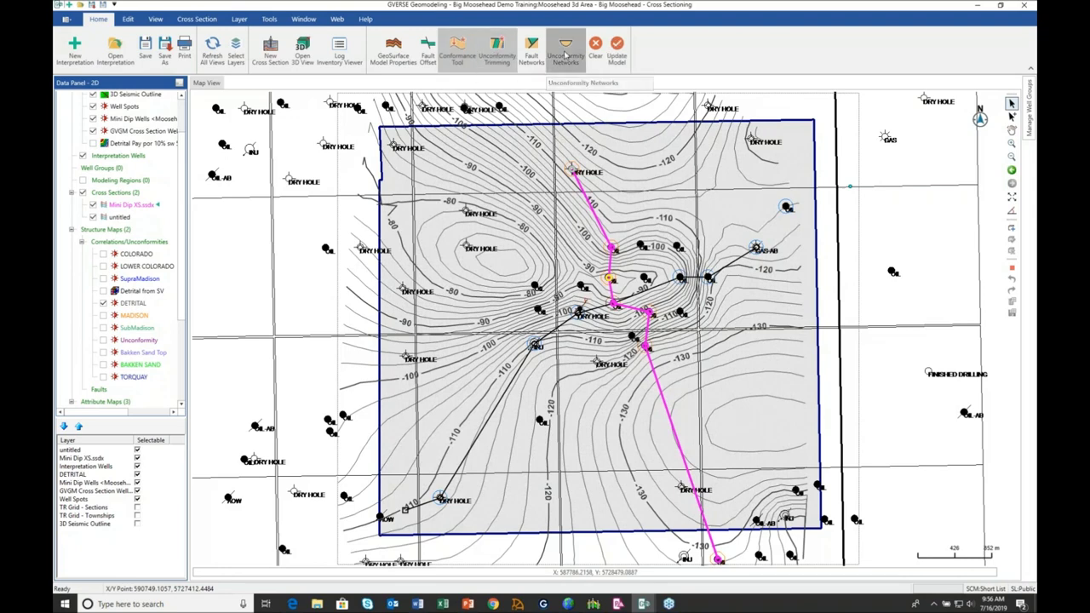
Review the surface constraints, the surface types and order, and the unconformity networks in the GeoSurface model properties.
{"action": "left_click", "coordinate": [394, 51]}
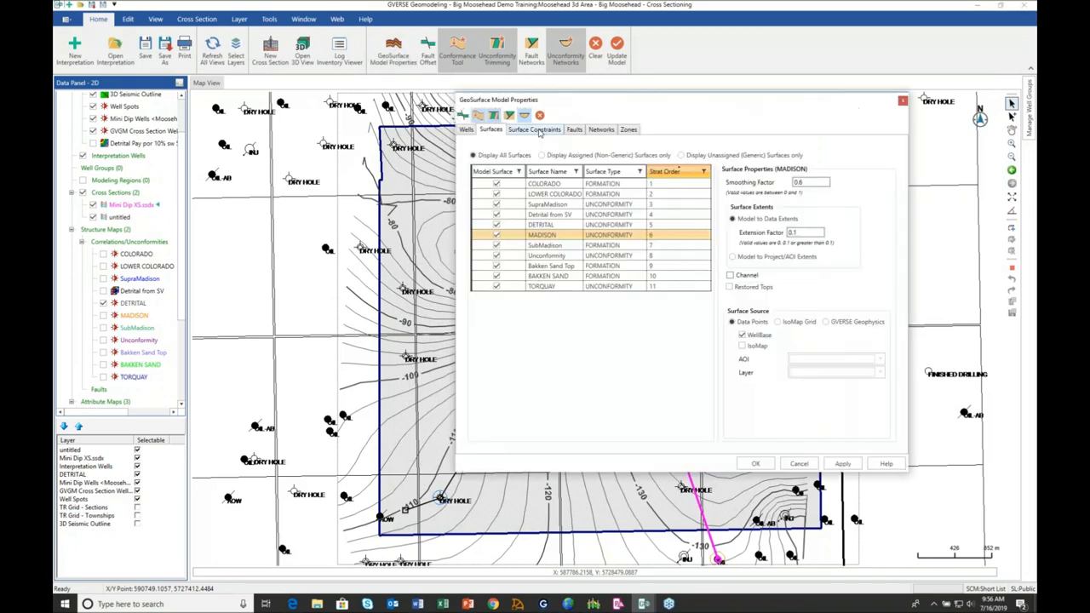
{"action": "left_click", "coordinate": [534, 128]}
{"action": "left_click", "coordinate": [506, 221]}
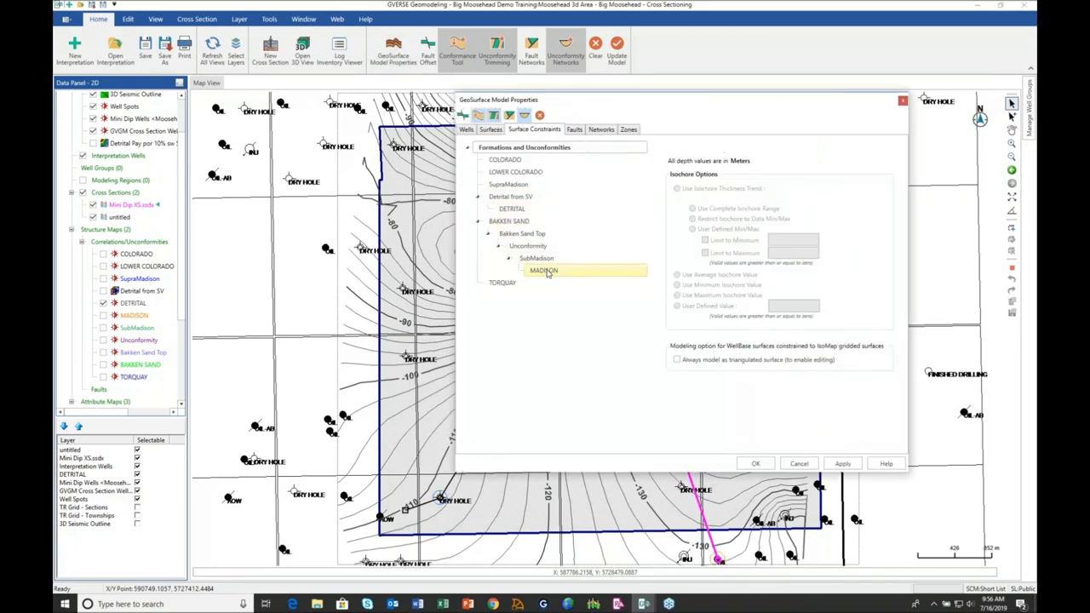
{"action": "left_click", "coordinate": [484, 130]}
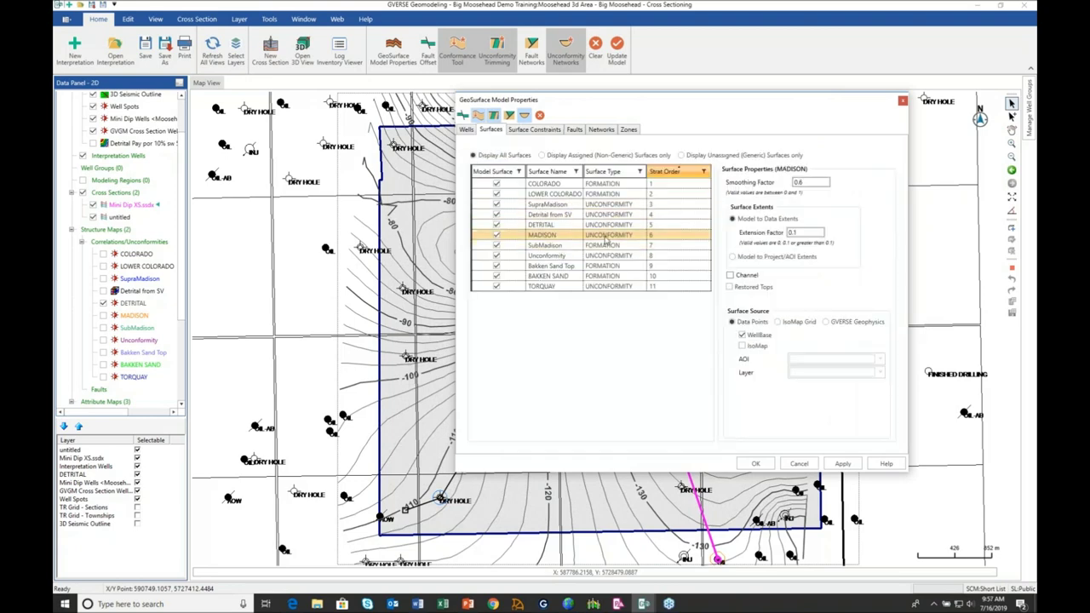
{"action": "left_click", "coordinate": [538, 226], "text": "ctrl"}
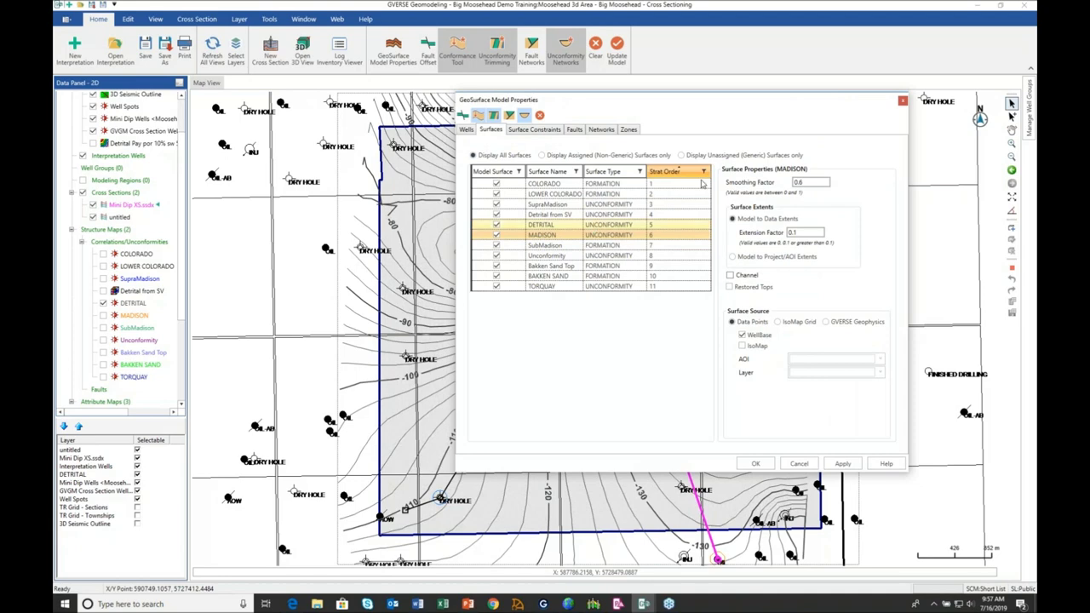
{"action": "left_click", "coordinate": [599, 130]}
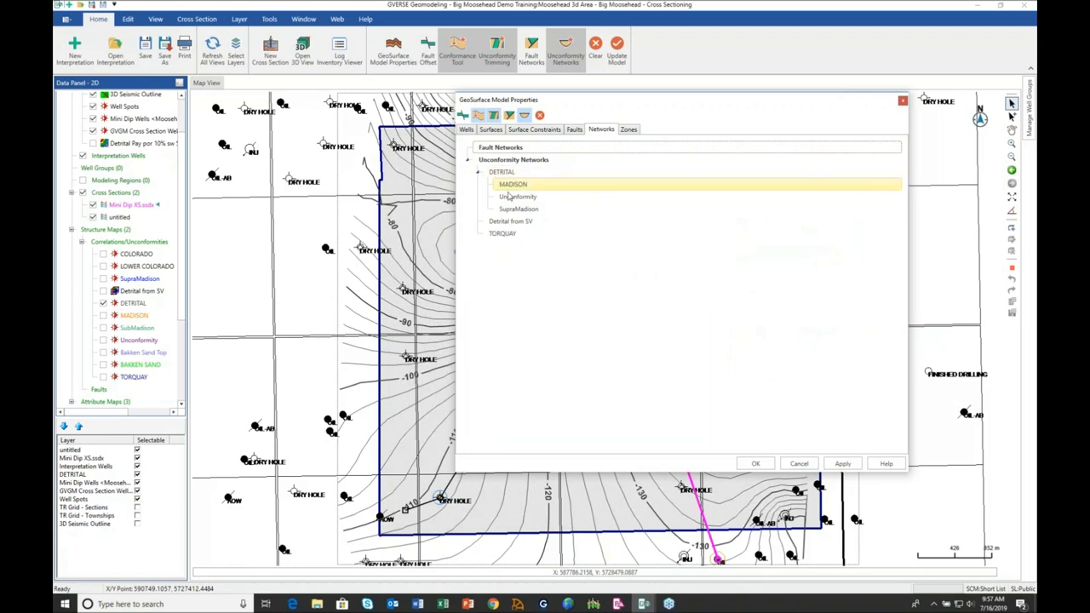
{"action": "left_click", "coordinate": [903, 102]}
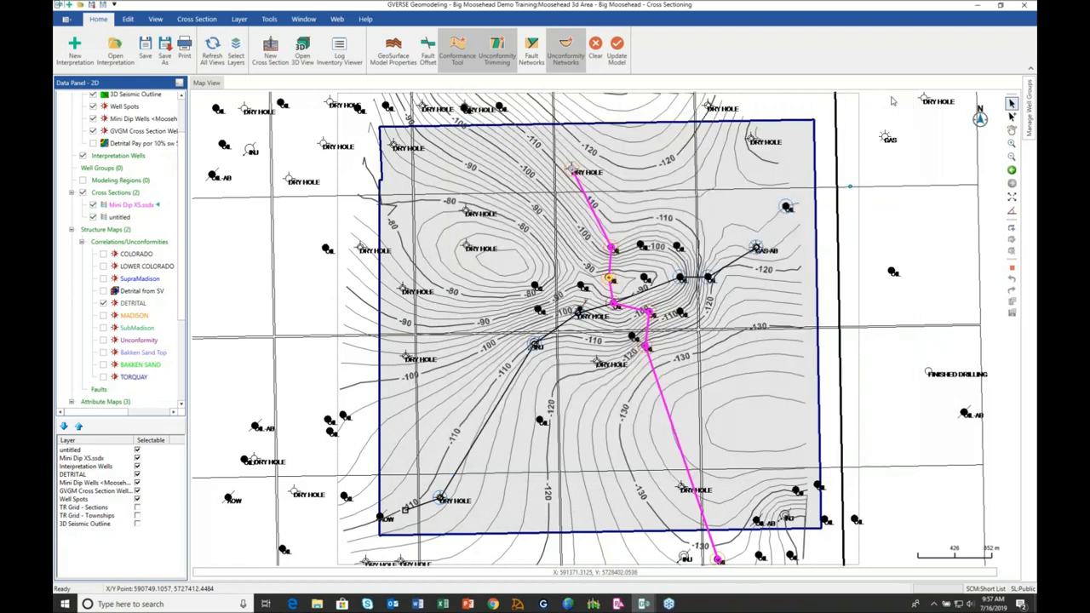
Update the surface model and hide the DETRITAL structure map.
{"action": "left_click", "coordinate": [617, 50]}
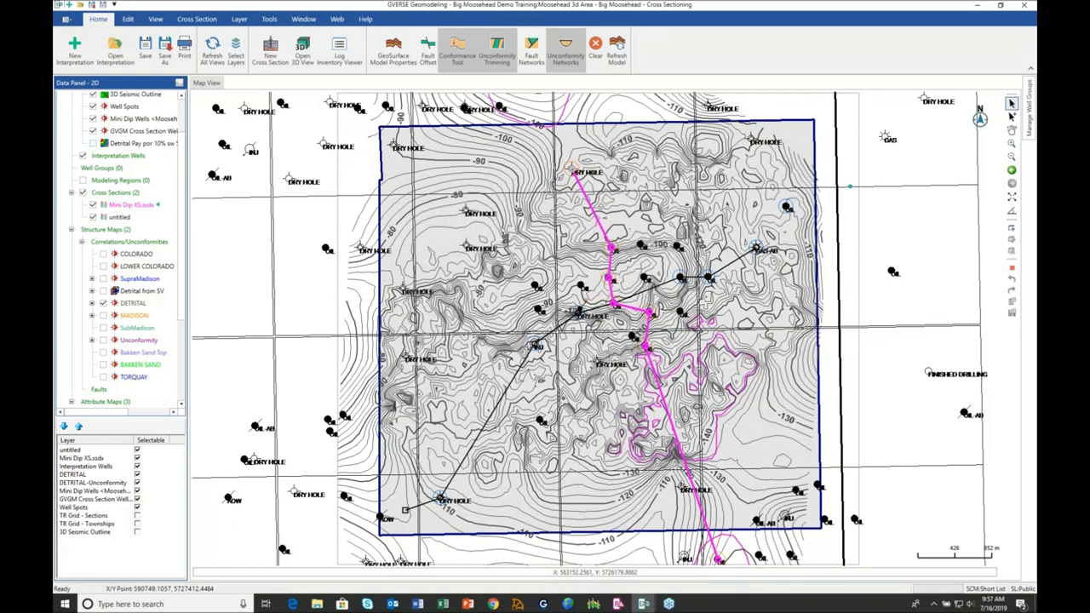
{"action": "left_click", "coordinate": [103, 303]}
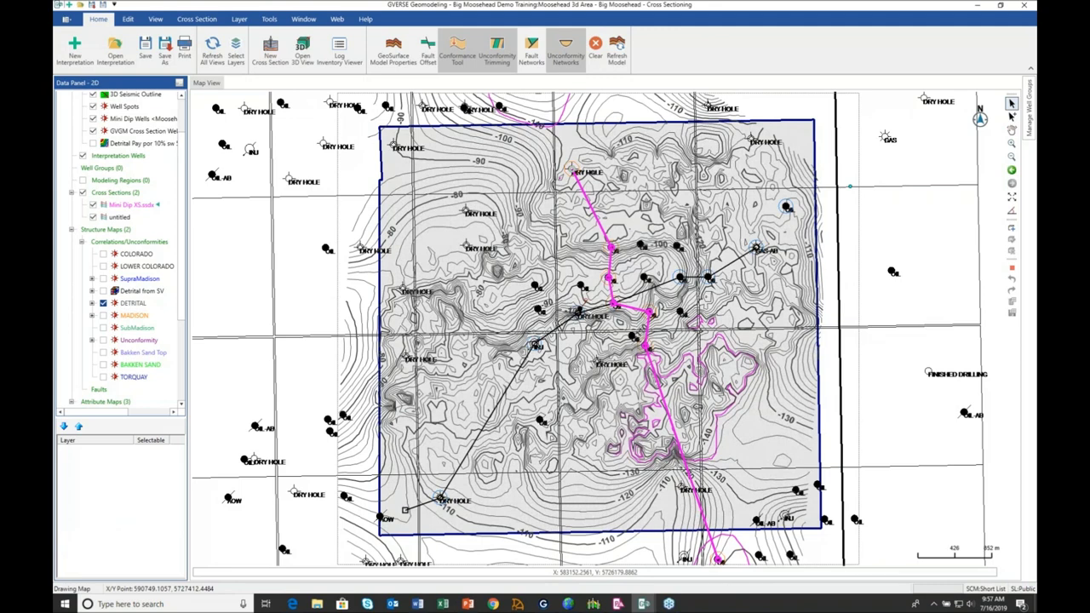
{"action": "left_click", "coordinate": [103, 303]}
{"action": "left_click", "coordinate": [102, 316]}
Show the DETRITAL intersection lines with Bakken Sand Top, SubMadison and MADISON on the map.
{"action": "scroll", "coordinate": [179, 183], "scroll_direction": "down", "scroll_amount": 3}
{"action": "left_click", "coordinate": [122, 290]}
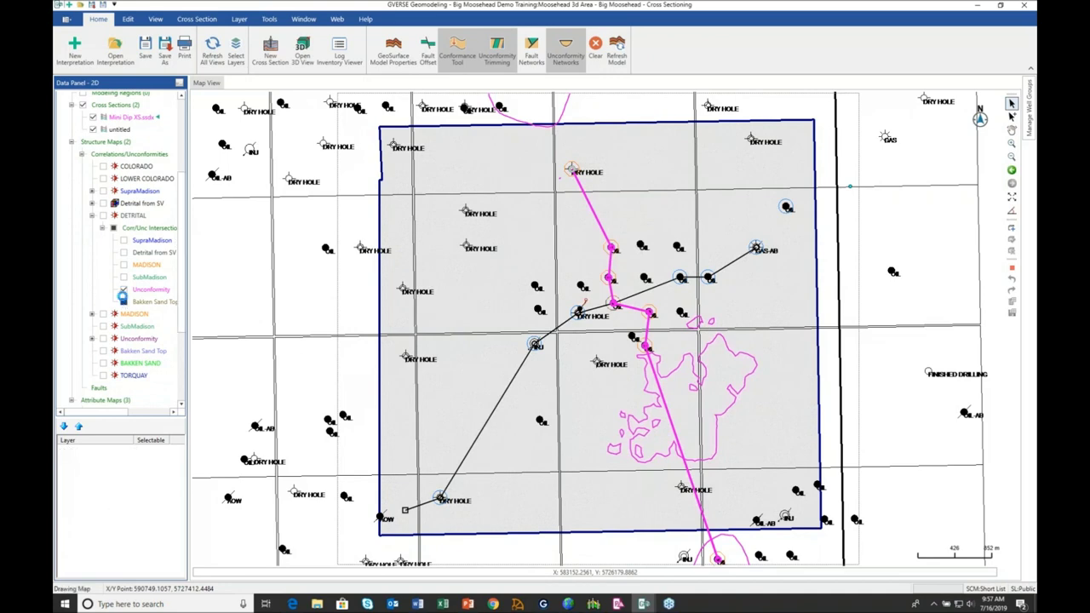
{"action": "left_click", "coordinate": [124, 302]}
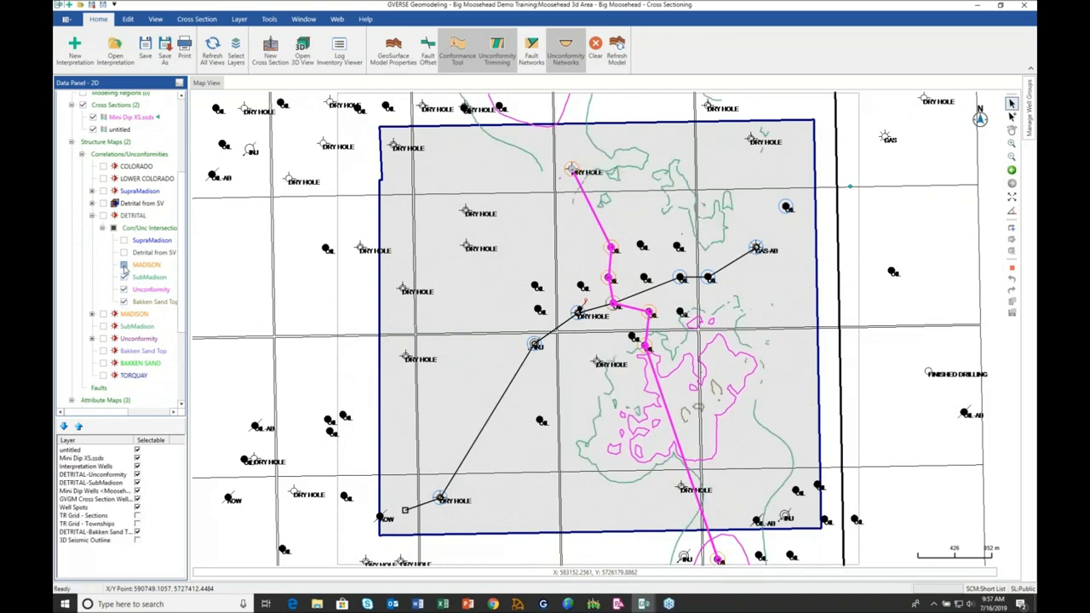
{"action": "left_click", "coordinate": [124, 265]}
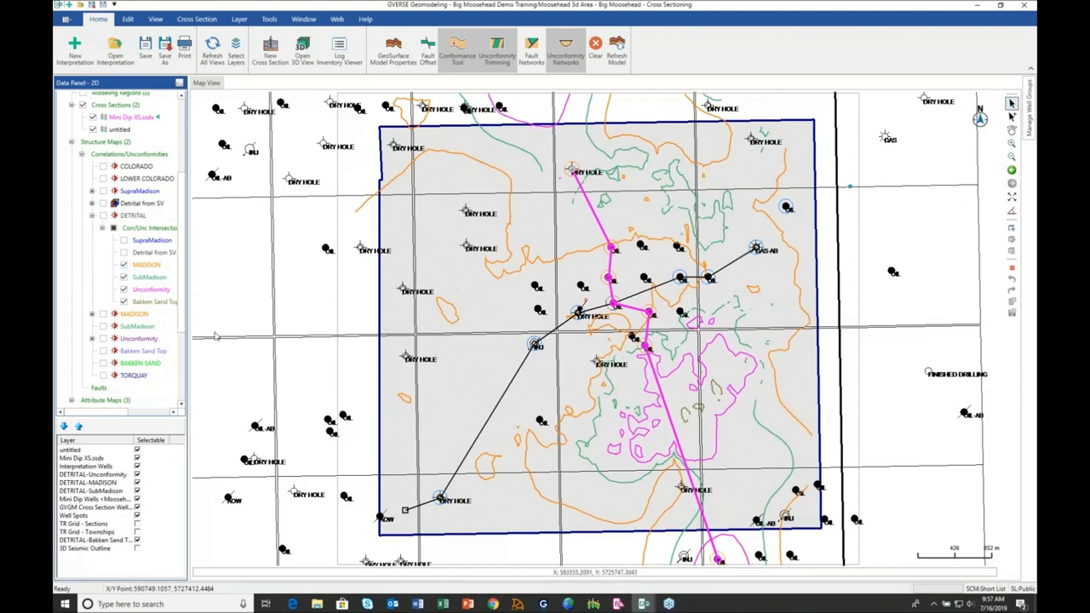
Display the MADISON structure map and the Detrital to Madison zone map.
{"action": "left_click", "coordinate": [104, 314]}
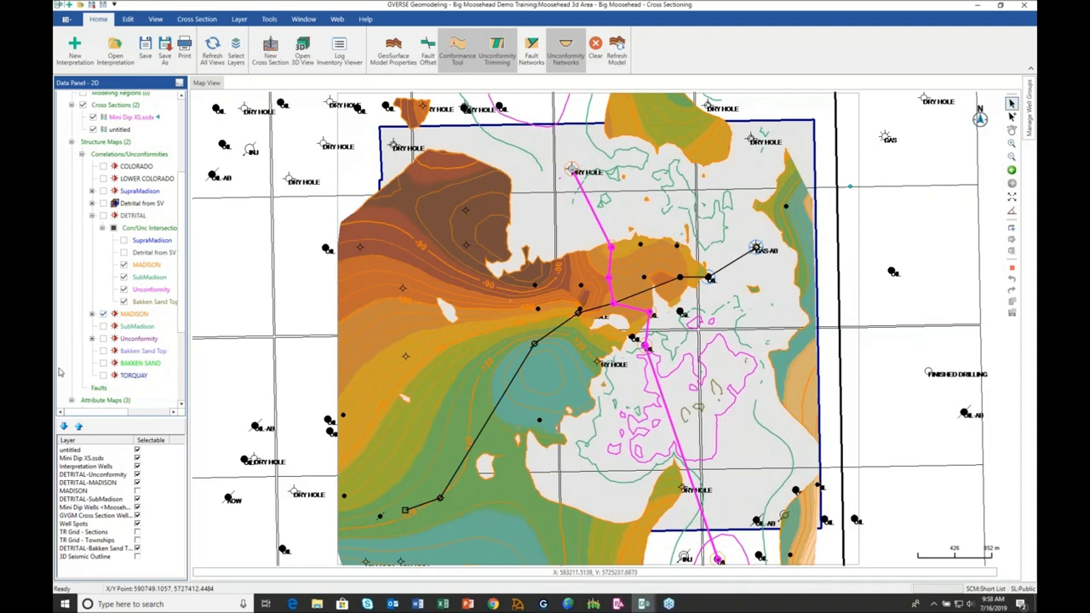
{"action": "double_click", "coordinate": [105, 400]}
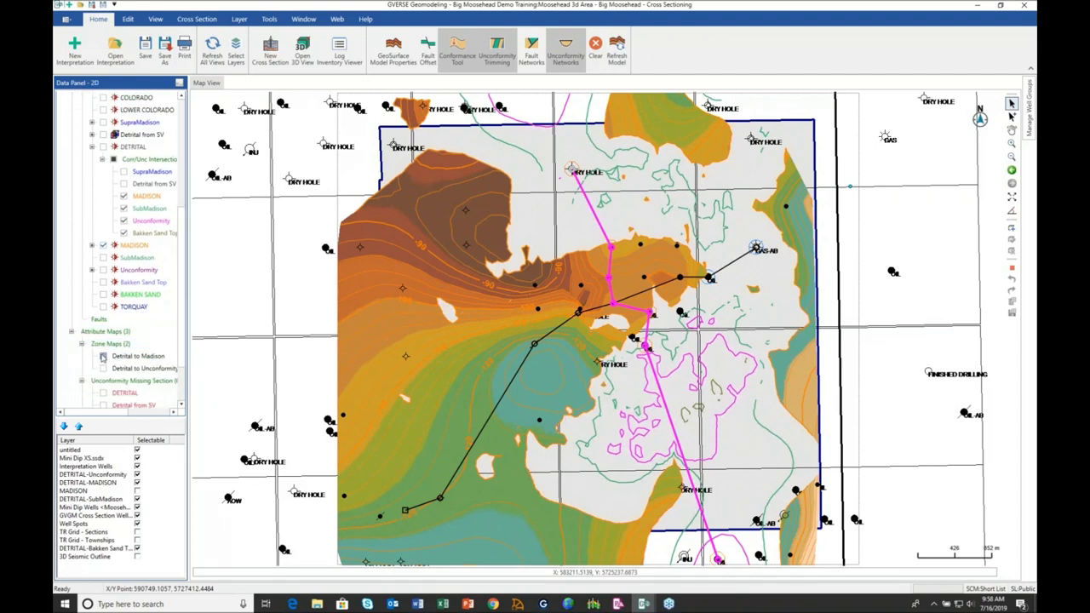
{"action": "left_click", "coordinate": [103, 357]}
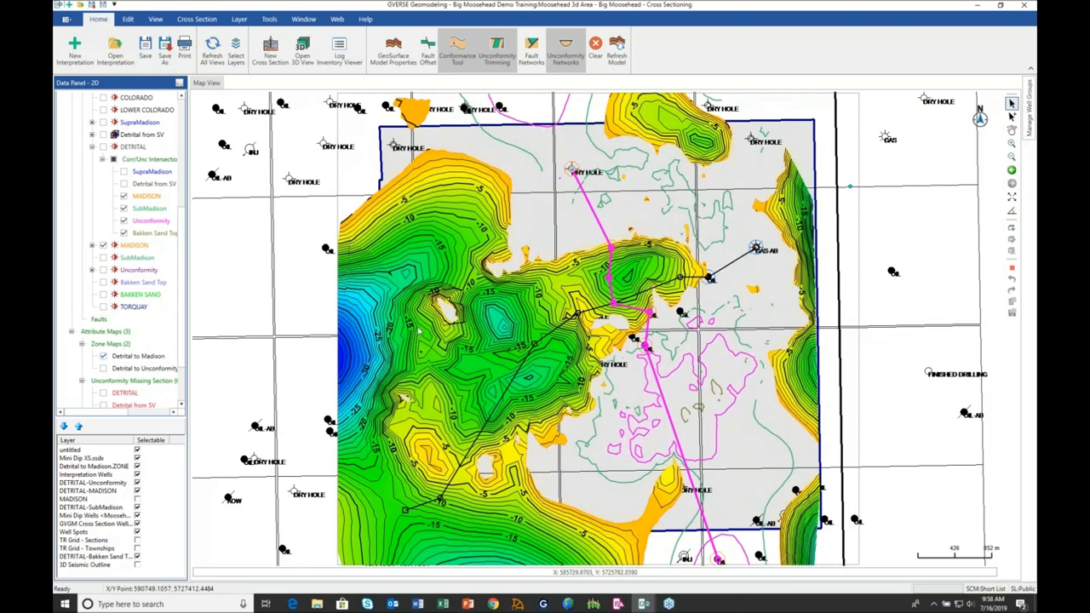
Hide the Detrital to Madison zone map, the MADISON structure map and all DETRITAL intersection lines.
{"action": "left_click", "coordinate": [103, 357]}
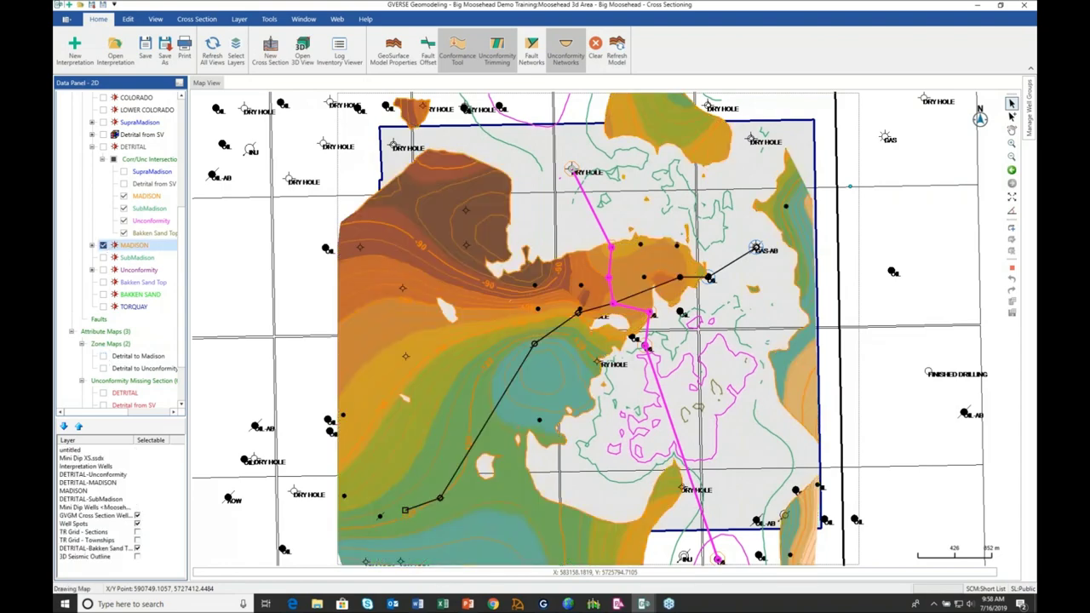
{"action": "left_click", "coordinate": [114, 160]}
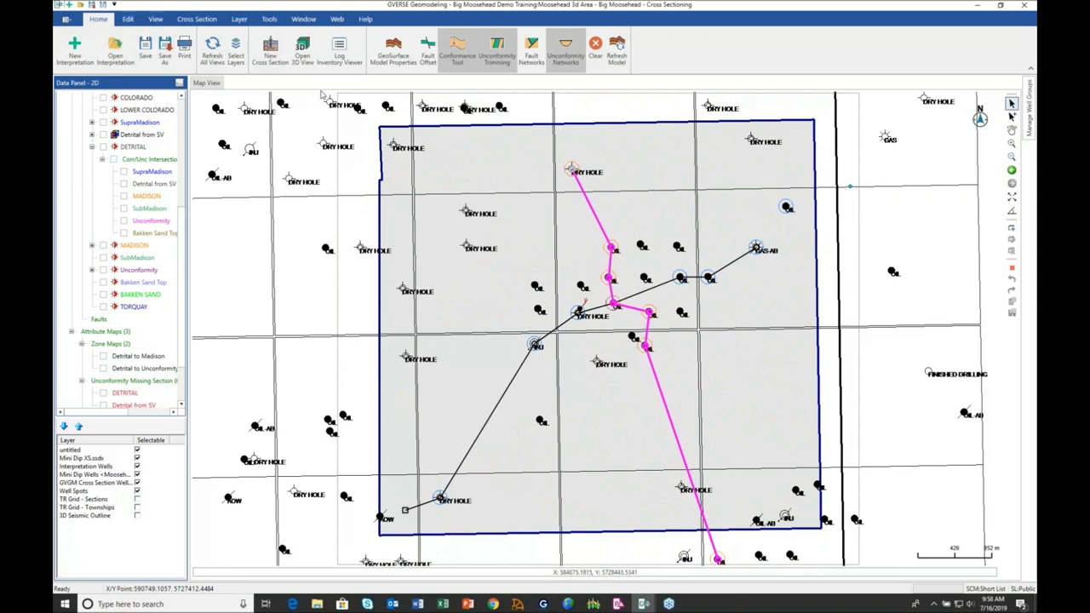
Open a 3D view of the cross sections and close its properties pane.
{"action": "left_click", "coordinate": [303, 47]}
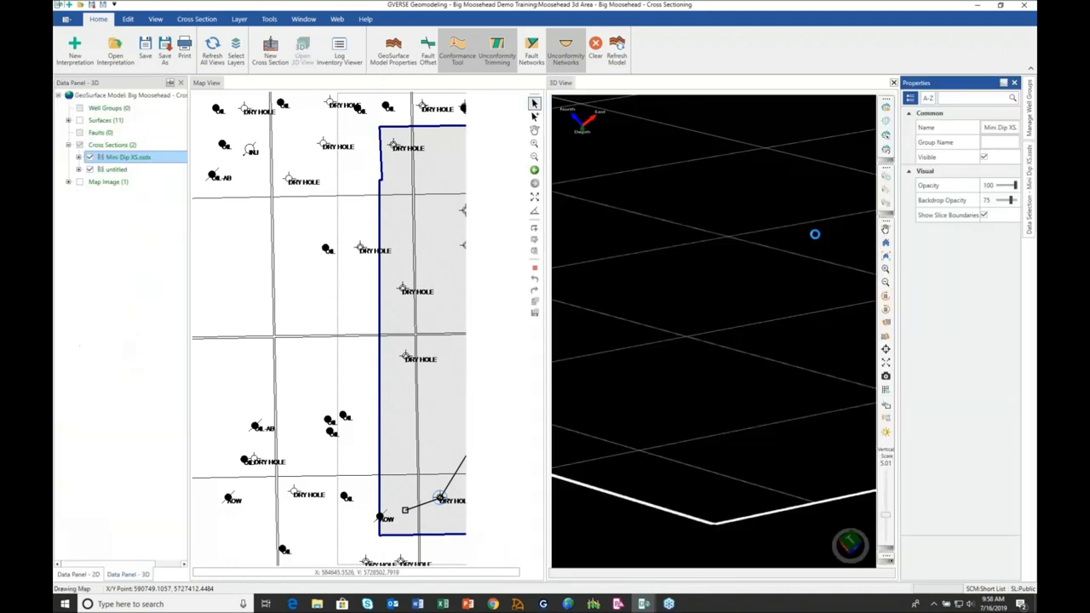
{"action": "left_click", "coordinate": [886, 350]}
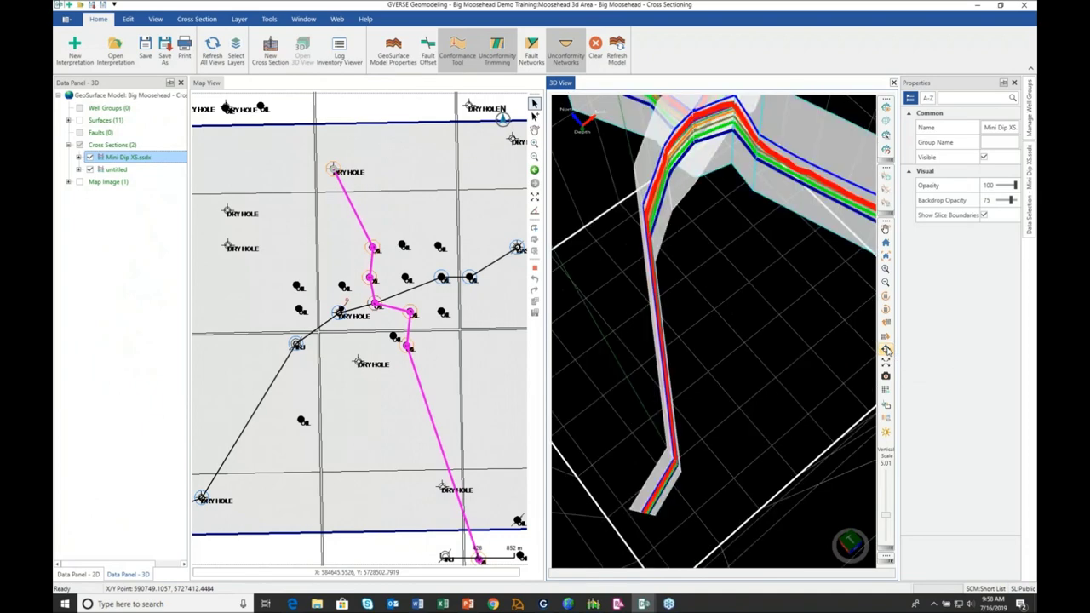
{"action": "left_click", "coordinate": [1015, 82]}
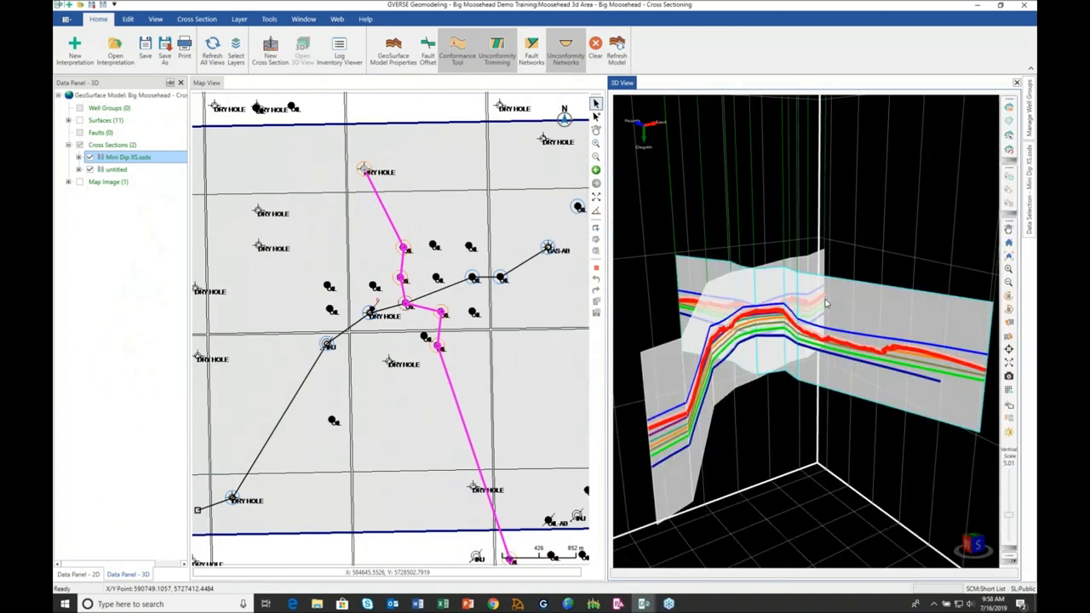
Open the Mini Dip XS cross section and fill its surfaces using the lithology fill.
{"action": "left_click", "coordinate": [304, 18]}
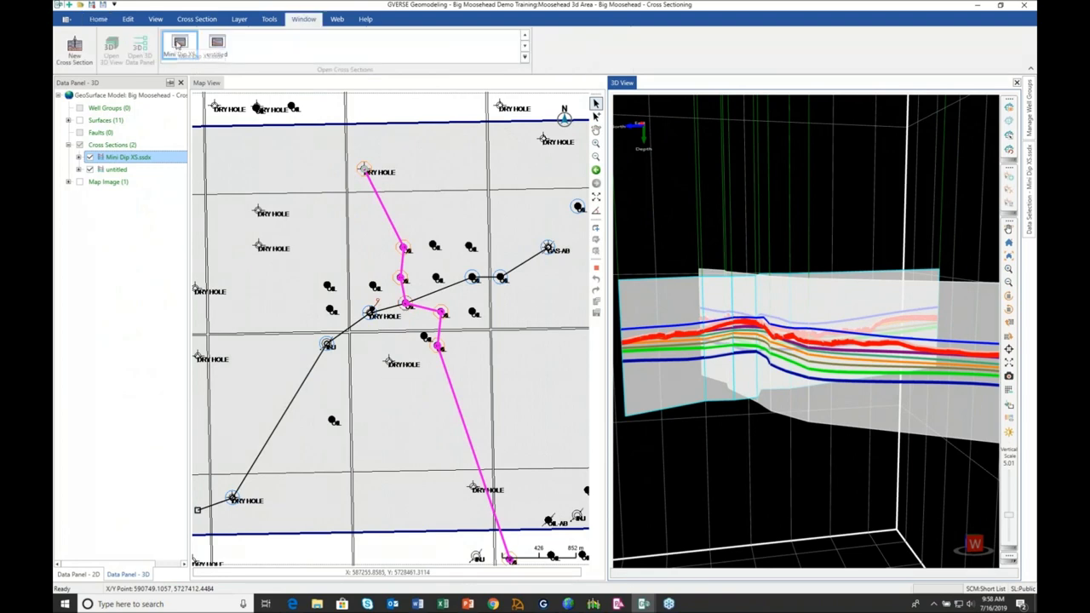
{"action": "left_click", "coordinate": [179, 44]}
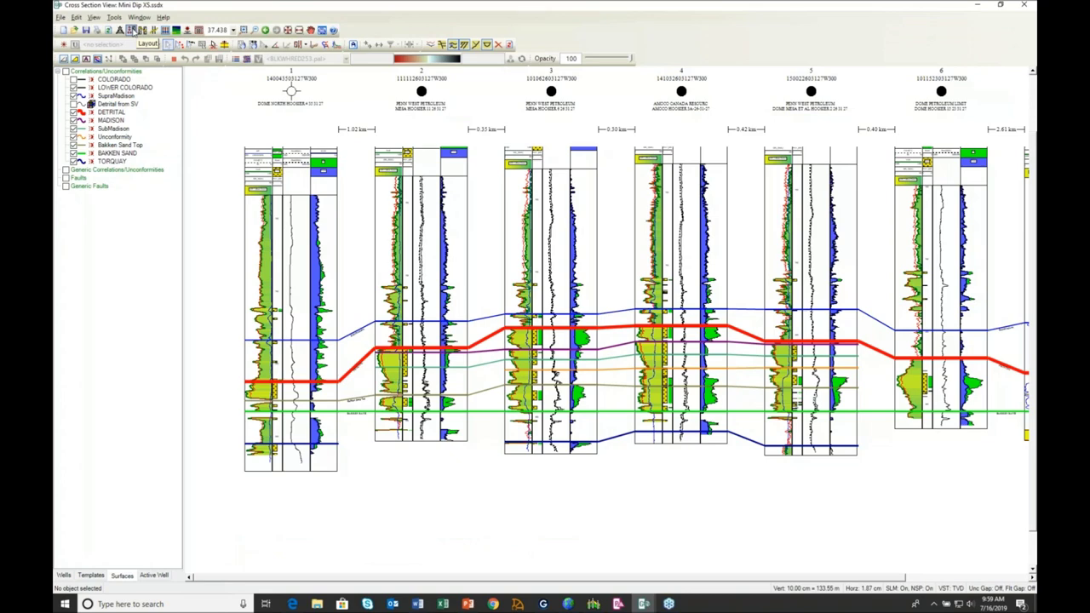
{"action": "left_click", "coordinate": [132, 29]}
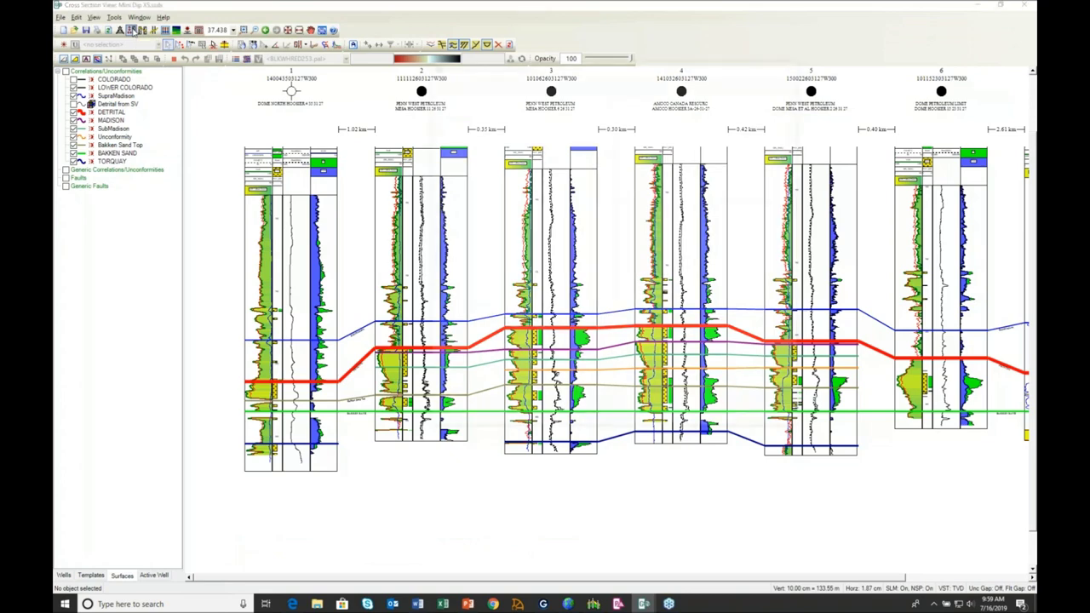
{"action": "left_click", "coordinate": [495, 75]}
{"action": "left_click", "coordinate": [631, 275]}
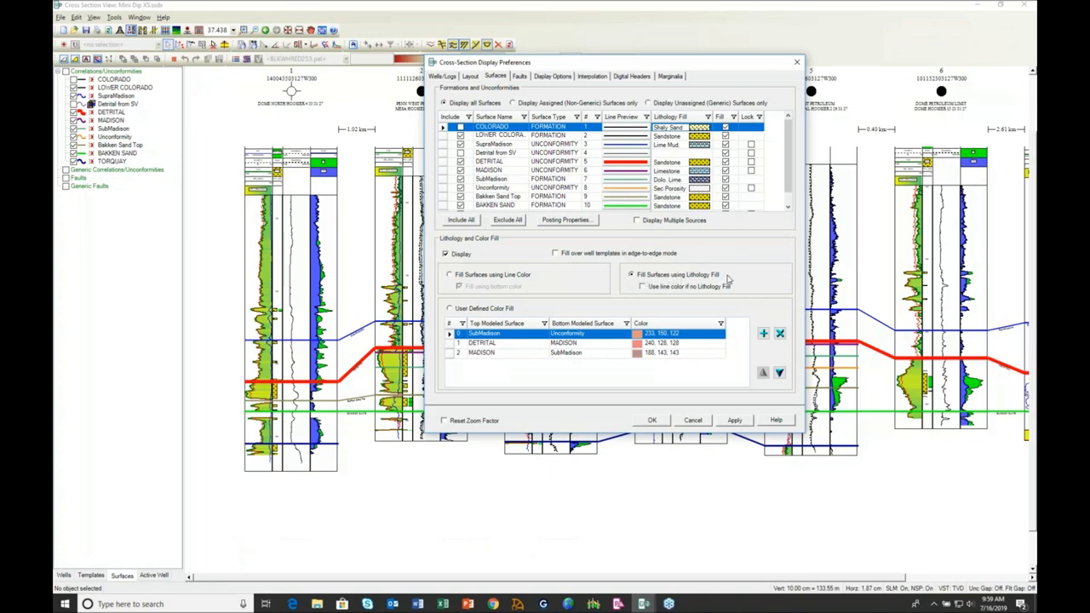
{"action": "left_click", "coordinate": [651, 421]}
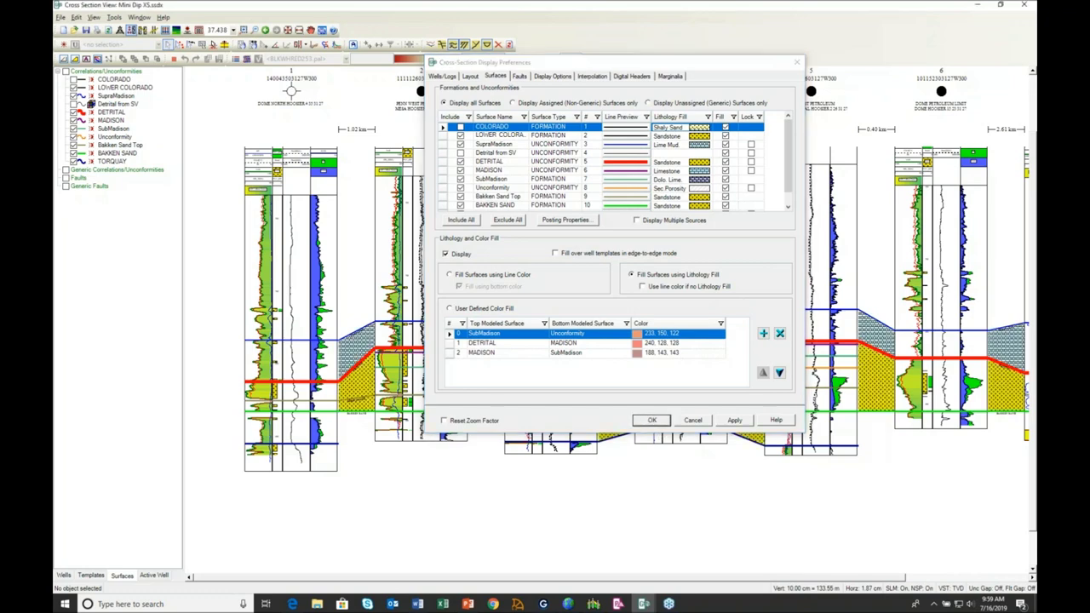
Return to the 3D view and examine the lithology-filled Mini Dip XS cross section.
{"action": "key", "text": "alt+Tab"}
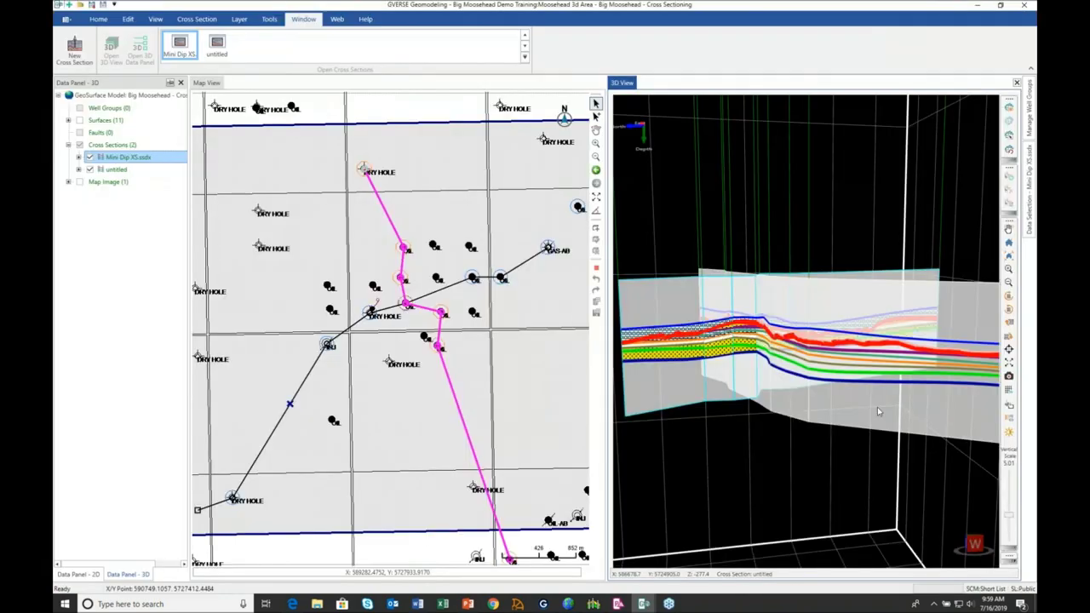
{"action": "left_click_drag", "start_coordinate": [816, 398], "coordinate": [848, 401]}
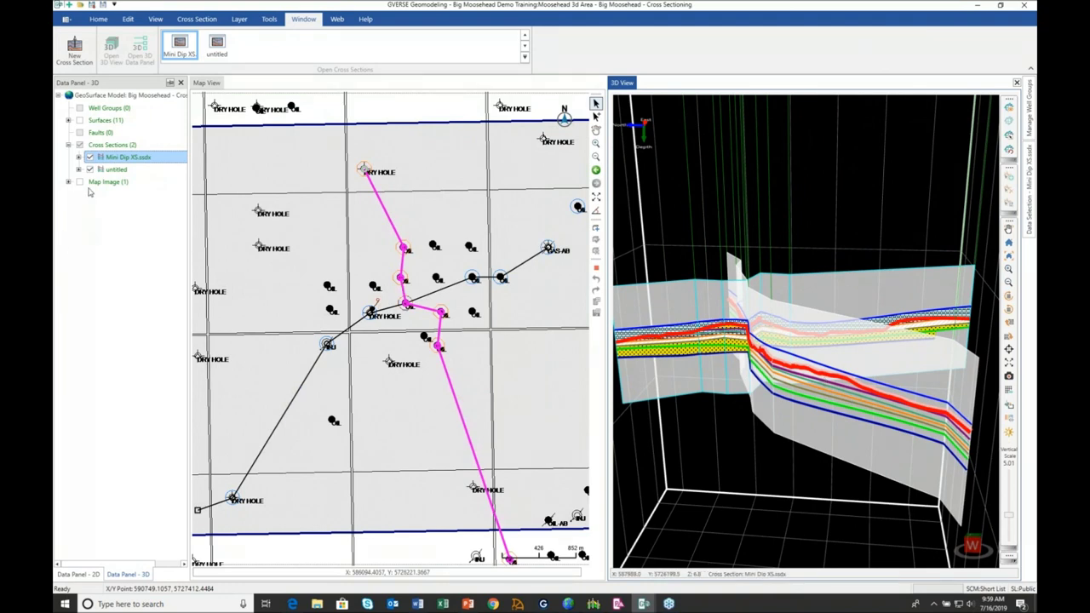
Hide the untitled cross section so the 3D view displays only the Mini Dip XS cross section.
{"action": "left_click", "coordinate": [91, 171]}
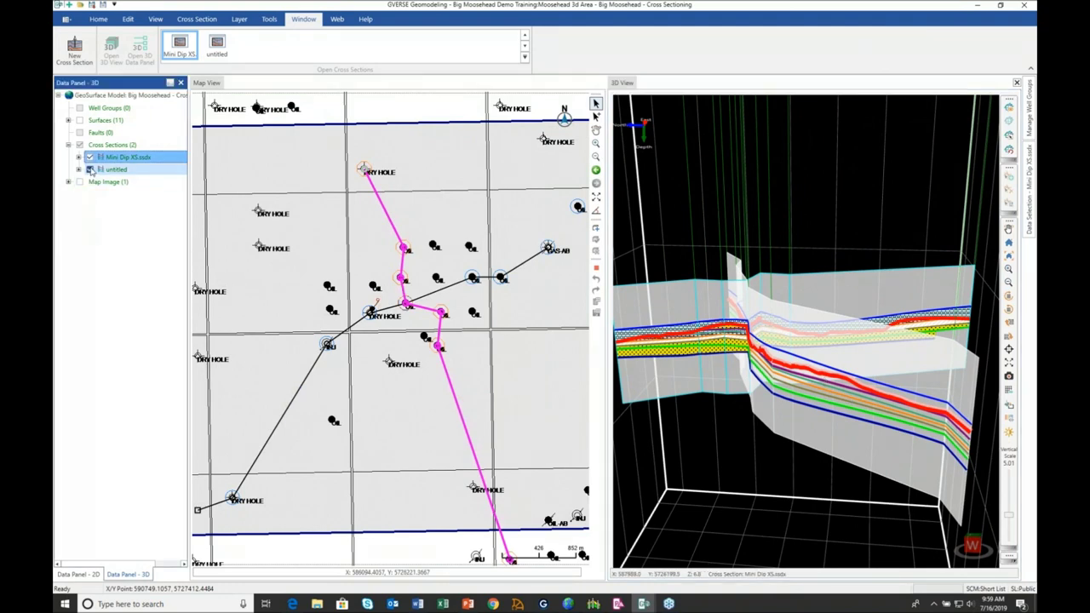
{"action": "left_click_drag", "start_coordinate": [856, 300], "coordinate": [1009, 519]}
{"action": "left_click_drag", "start_coordinate": [749, 320], "coordinate": [699, 319]}
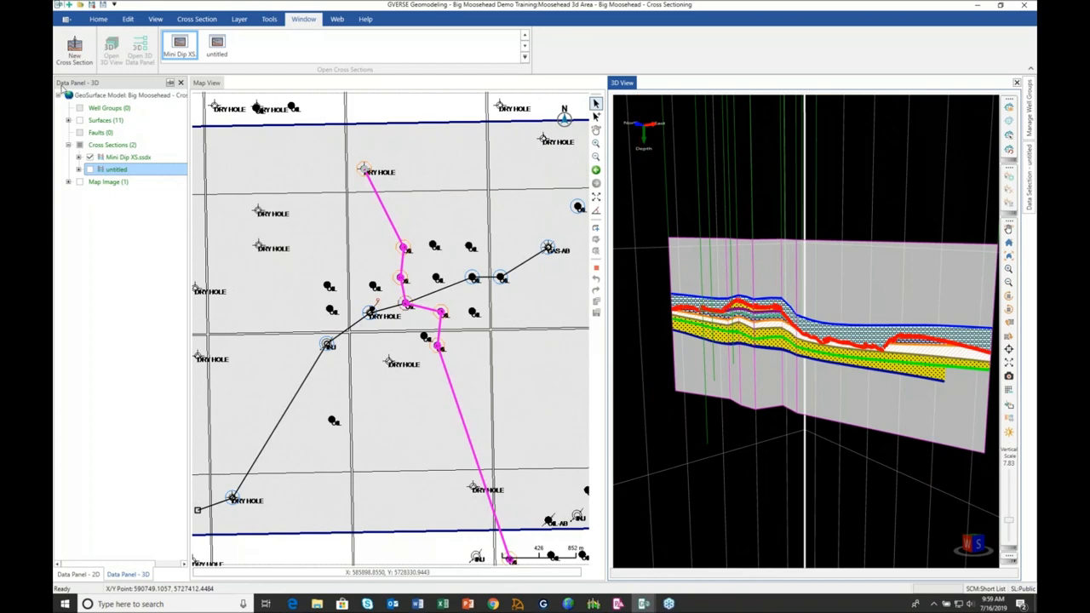
Display the DETRITAL, MADISON, SubMadison, Unconformity, Bakken Sand Top, BAKKEN SAND and TORQUAY surface tops on the Mini Dip XS wells in 3D.
{"action": "left_click", "coordinate": [79, 159]}
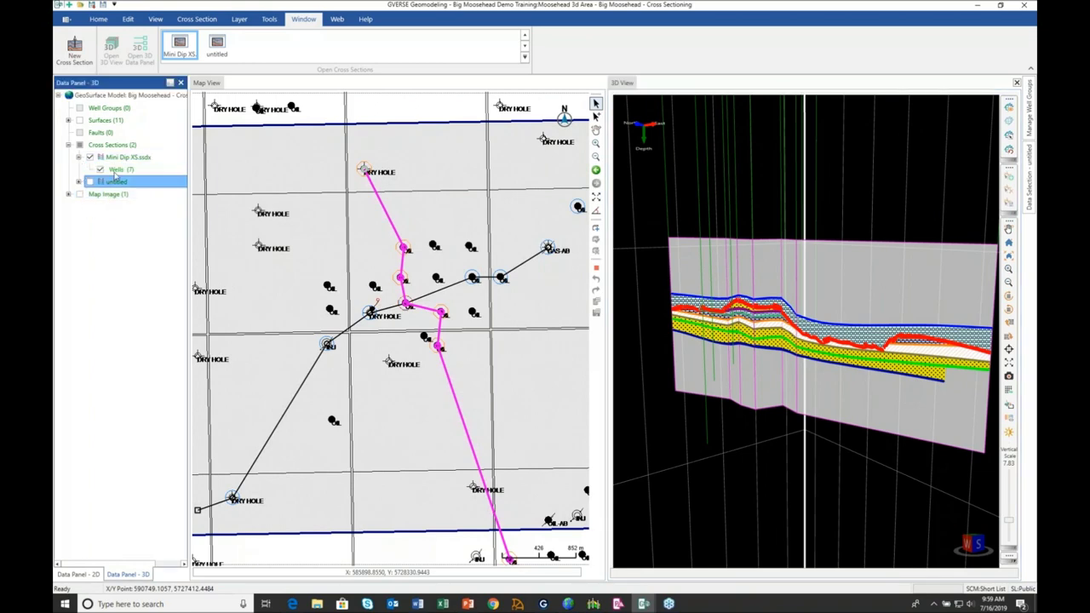
{"action": "left_click", "coordinate": [116, 171]}
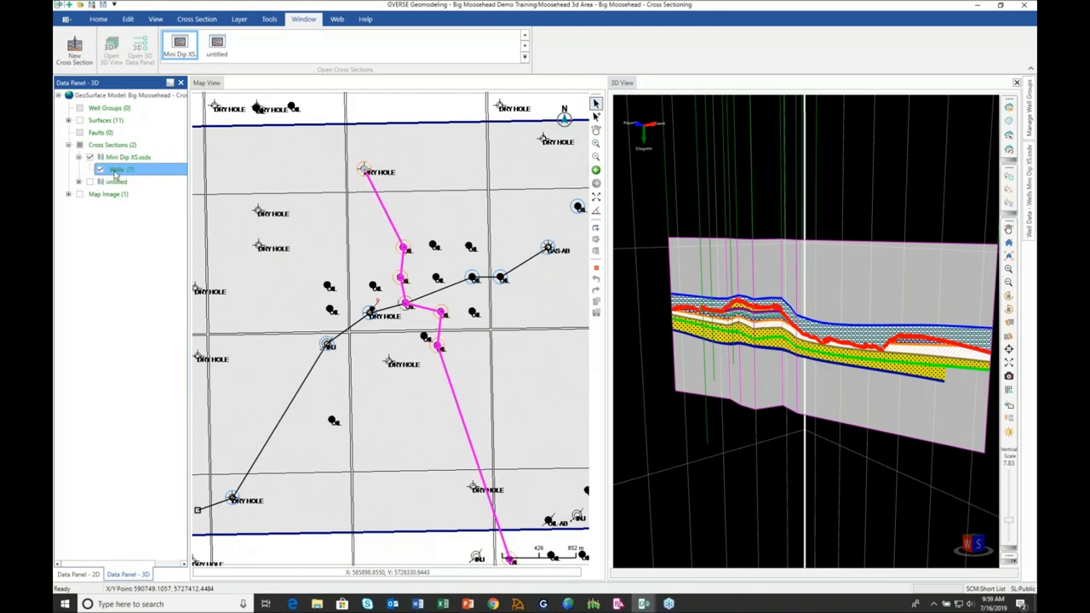
{"action": "right_click", "coordinate": [116, 173]}
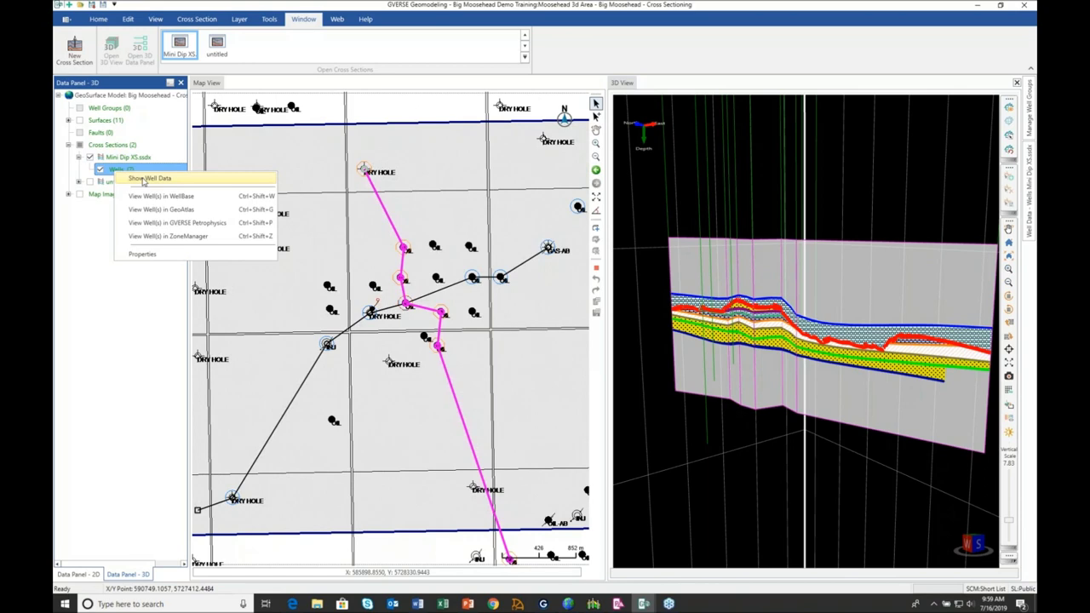
{"action": "left_click", "coordinate": [143, 179]}
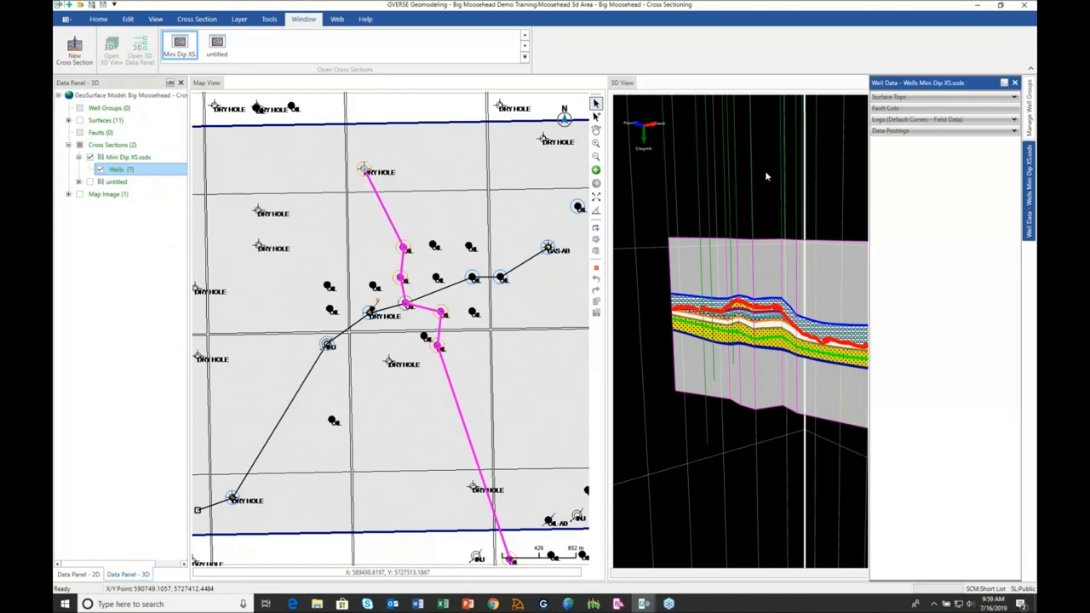
{"action": "right_click", "coordinate": [139, 172]}
{"action": "left_click", "coordinate": [177, 176]}
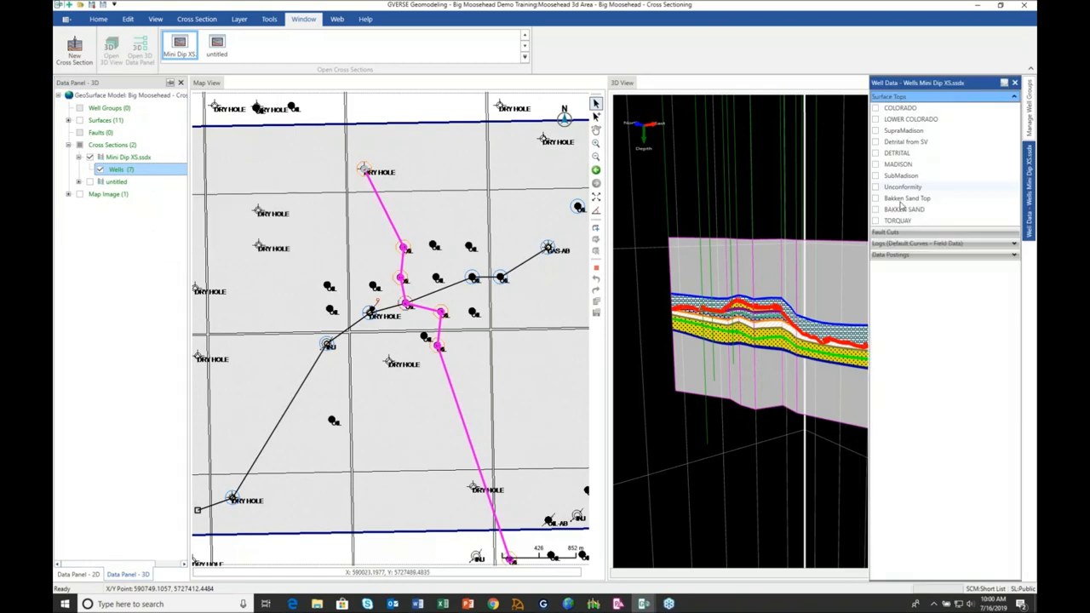
{"action": "left_click", "coordinate": [876, 166]}
{"action": "left_click", "coordinate": [875, 153]}
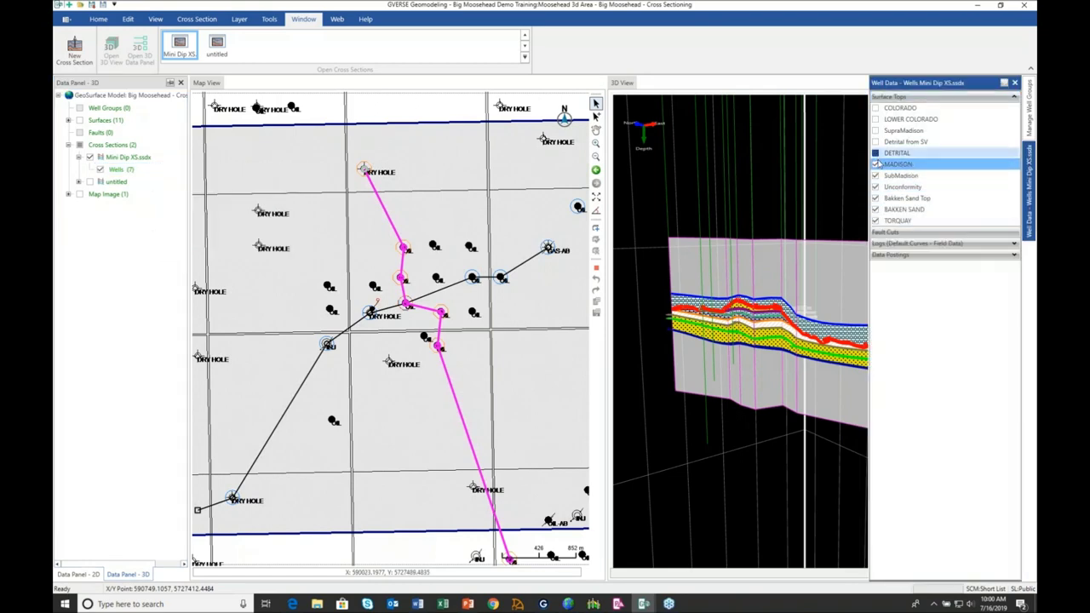
Display the GR log curve on the Mini Dip XS wells and open the curve's properties.
{"action": "left_click", "coordinate": [879, 245]}
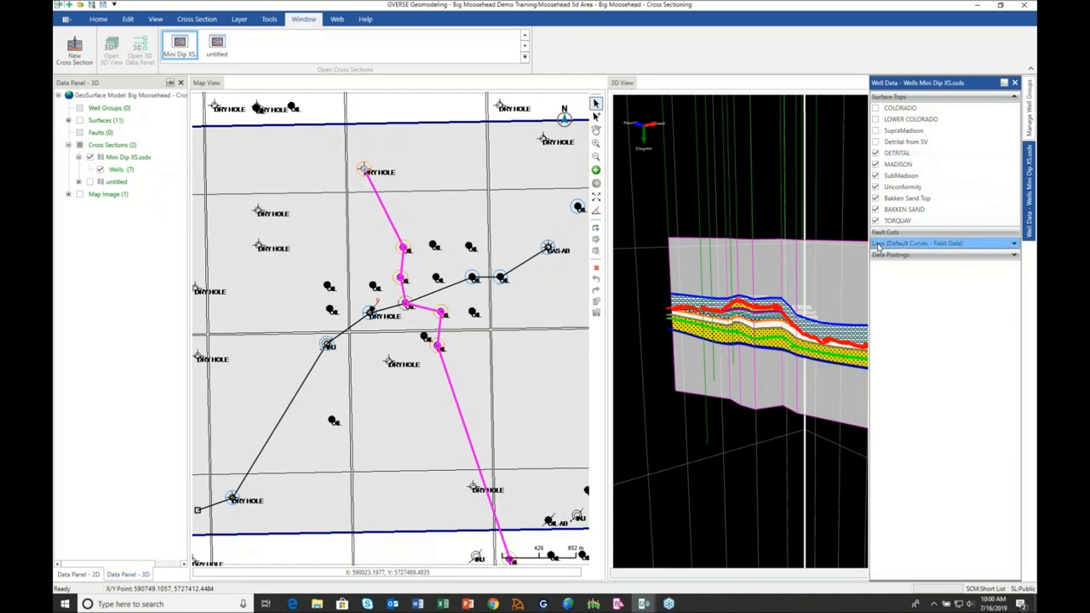
{"action": "left_click", "coordinate": [875, 290]}
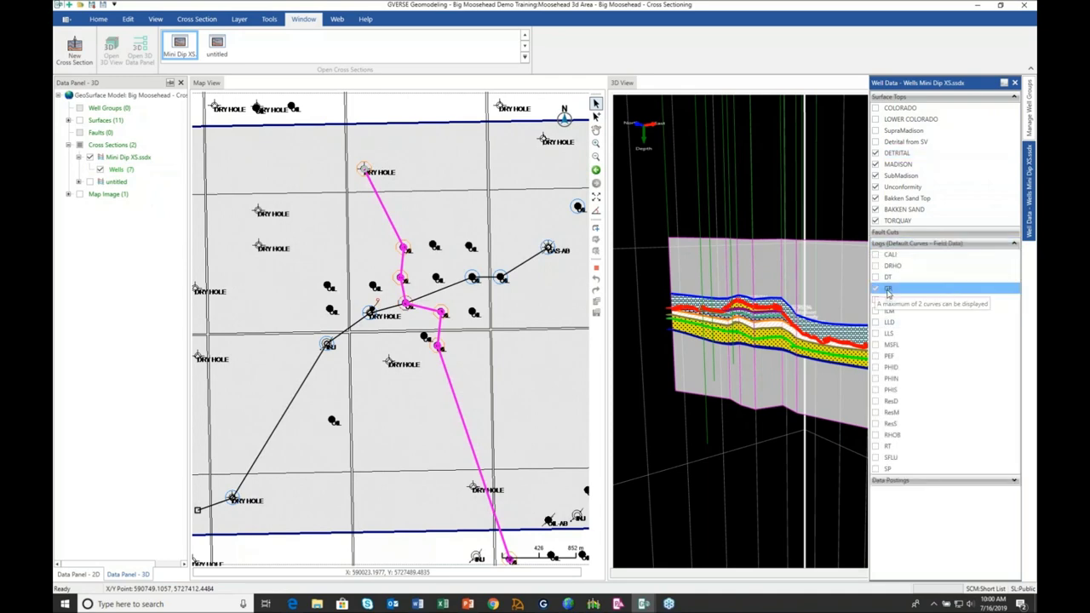
{"action": "right_click", "coordinate": [944, 293]}
{"action": "left_click", "coordinate": [913, 295]}
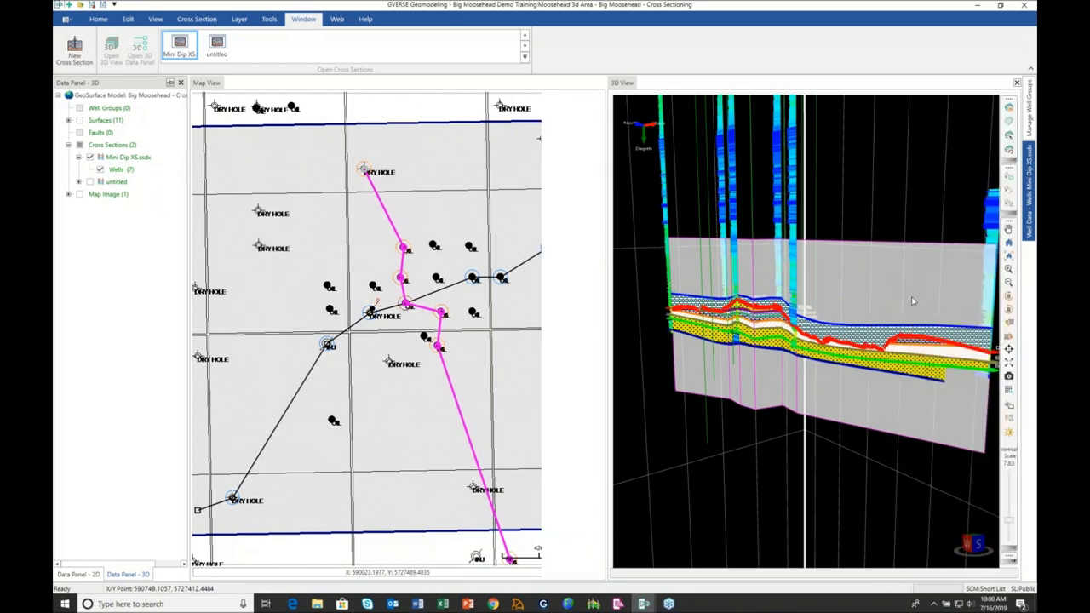
Set the GR curve's display mode to Lathe and its color palette to Yellow Green.
{"action": "left_click", "coordinate": [996, 199]}
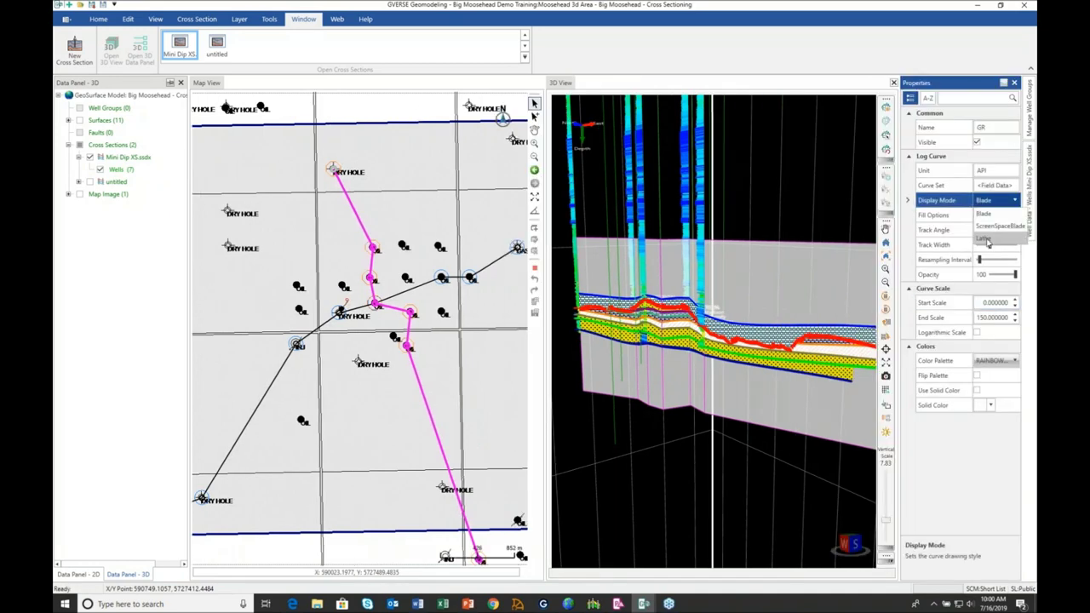
{"action": "left_click", "coordinate": [992, 215]}
{"action": "left_click_drag", "start_coordinate": [992, 216], "coordinate": [985, 218]}
{"action": "left_click", "coordinate": [993, 330]}
{"action": "left_click", "coordinate": [1014, 330]}
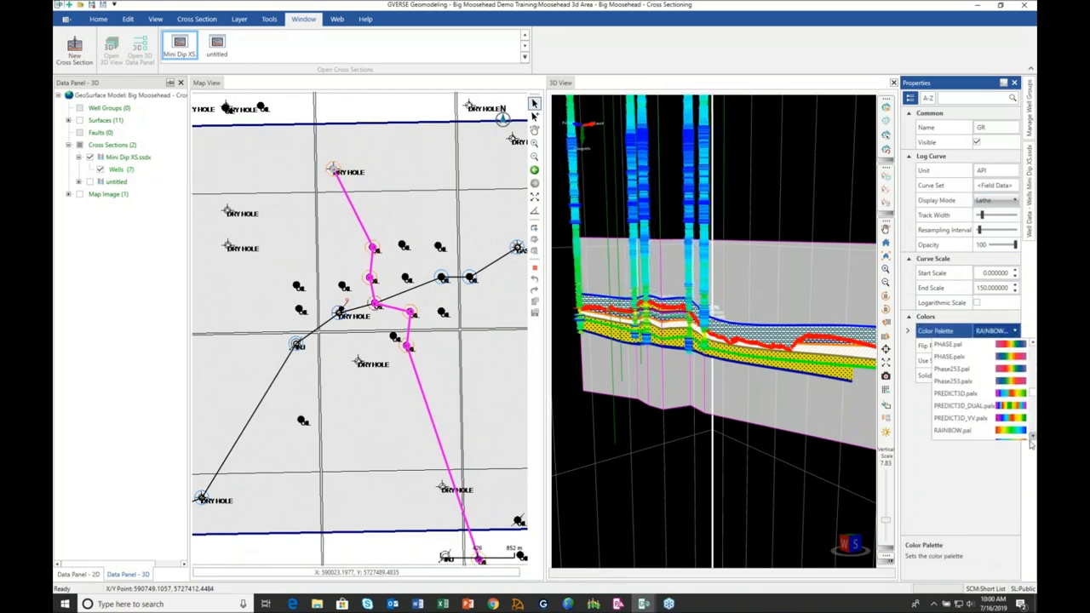
{"action": "left_click_drag", "start_coordinate": [1033, 394], "coordinate": [1031, 432]}
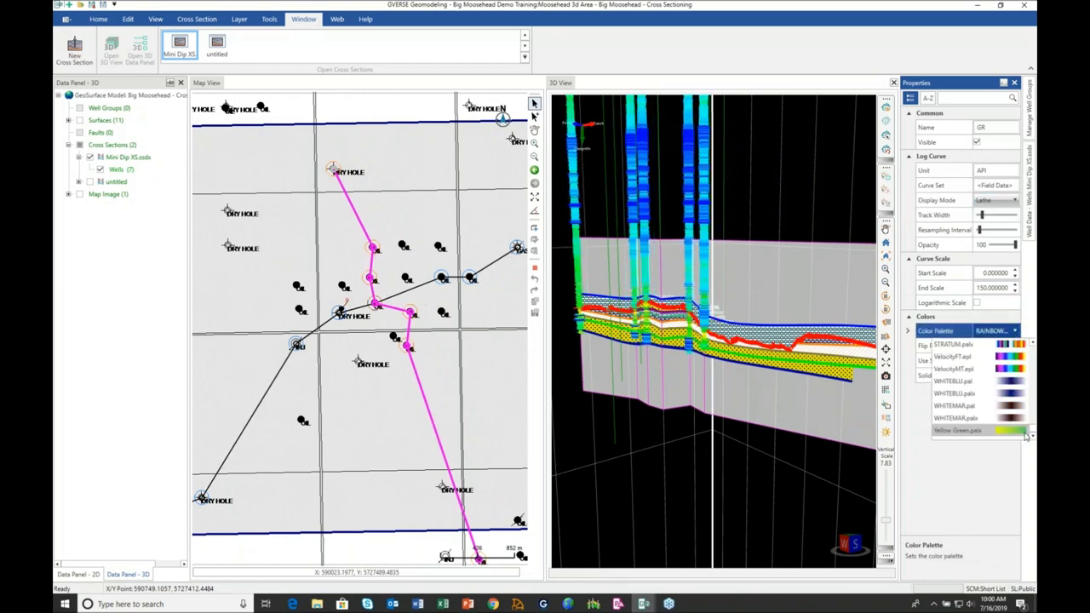
{"action": "left_click", "coordinate": [1021, 433]}
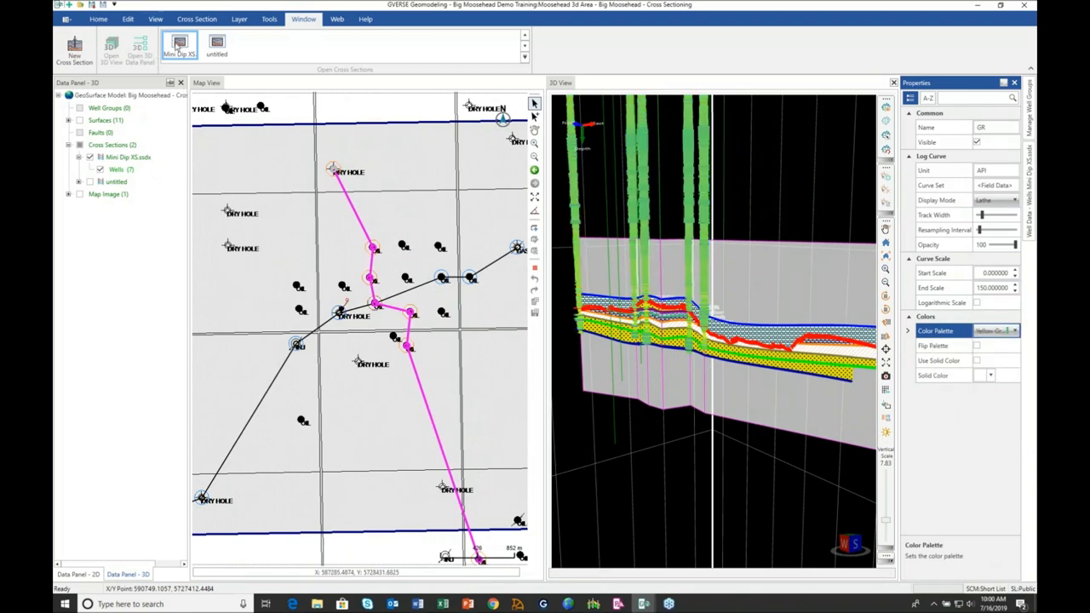
Turn off the lithology fill on the Mini Dip XS cross section and enable interpolation with the GR Yellow Green spectrum.
{"action": "left_click", "coordinate": [179, 47]}
{"action": "left_click", "coordinate": [142, 30]}
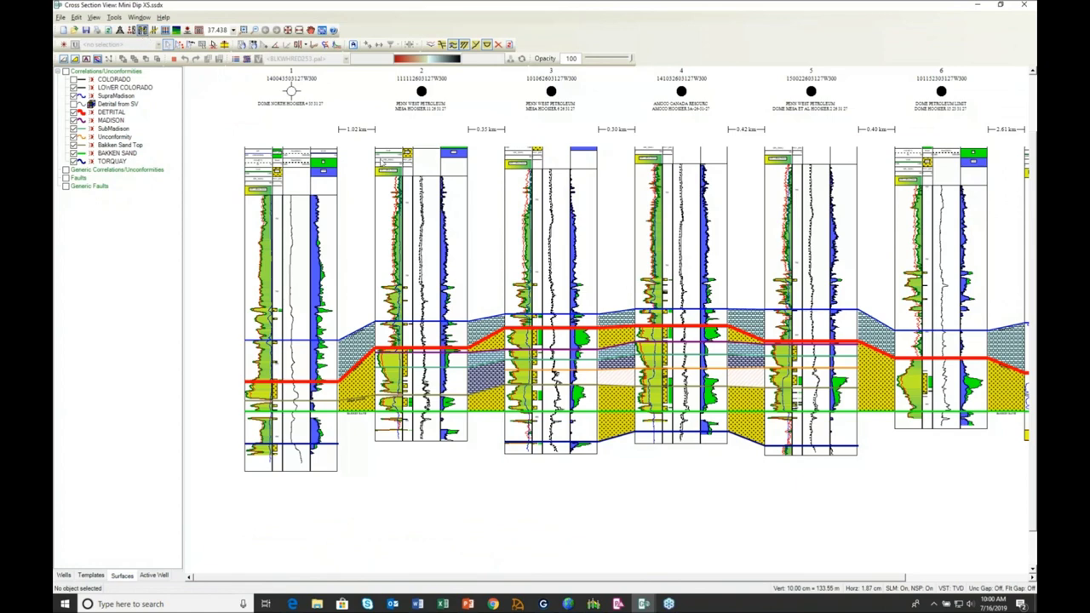
{"action": "double_click", "coordinate": [441, 200]}
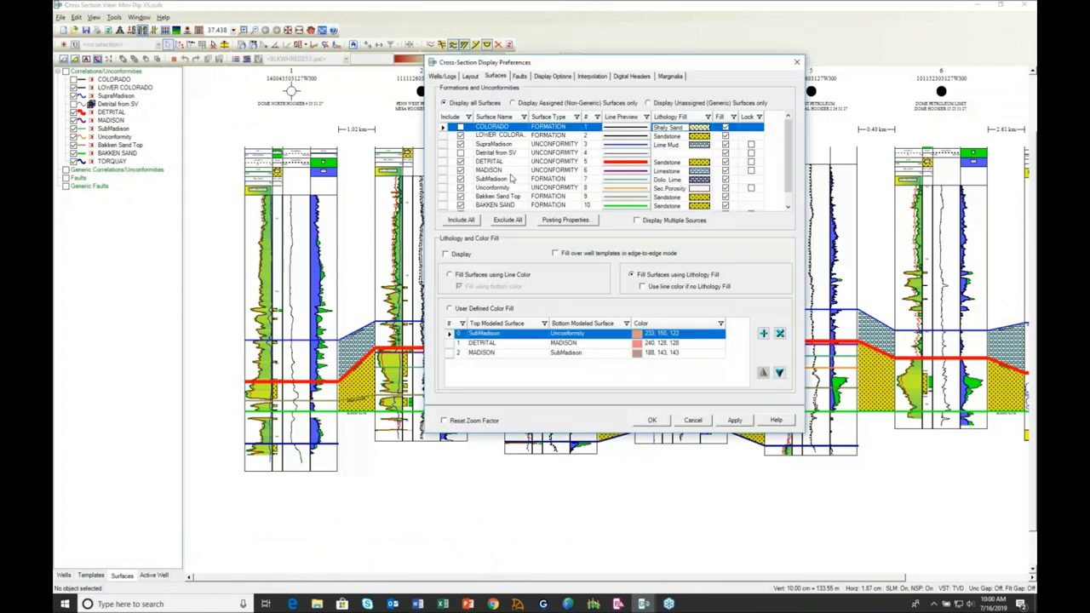
{"action": "left_click", "coordinate": [591, 76]}
{"action": "left_click", "coordinate": [441, 94]}
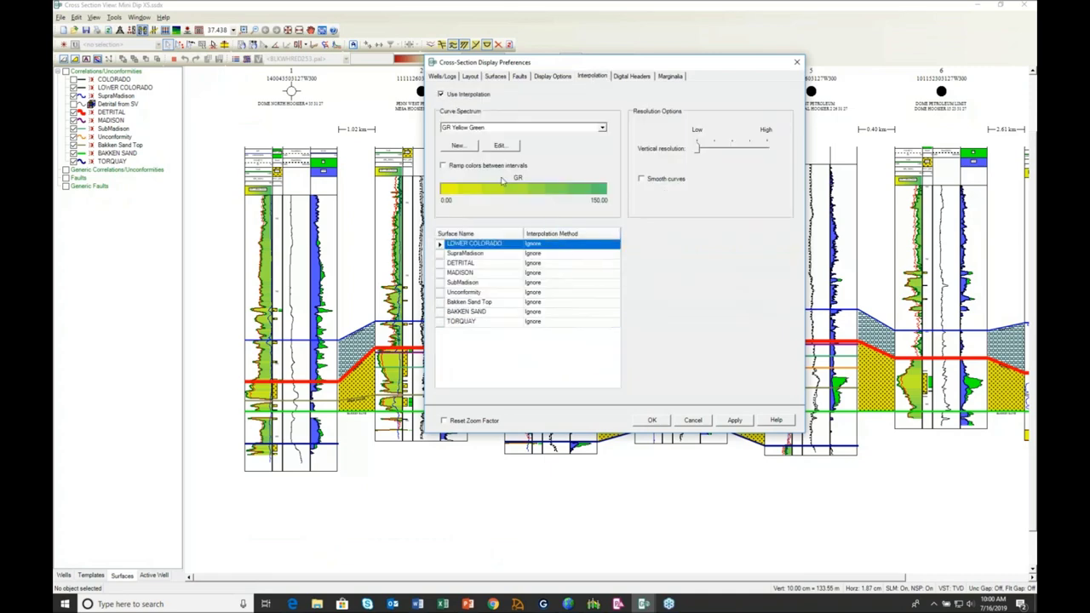
{"action": "left_click", "coordinate": [653, 420]}
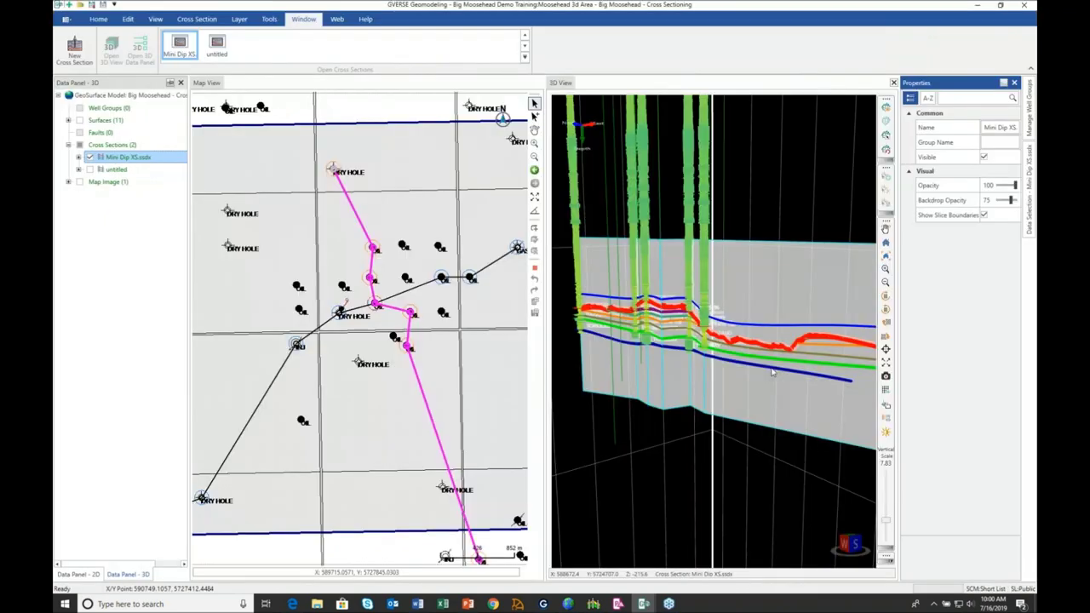
Apply the Correlation Template_Proportional 20X template to the Mini Dip XS cross section and turn on its GR Yellow Green interpolation.
{"action": "mouse_move", "coordinate": [773, 373]}
{"action": "left_mouse_down"}
{"action": "mouse_move", "coordinate": [648, 332]}
{"action": "mouse_move", "coordinate": [687, 334]}
{"action": "left_mouse_up"}
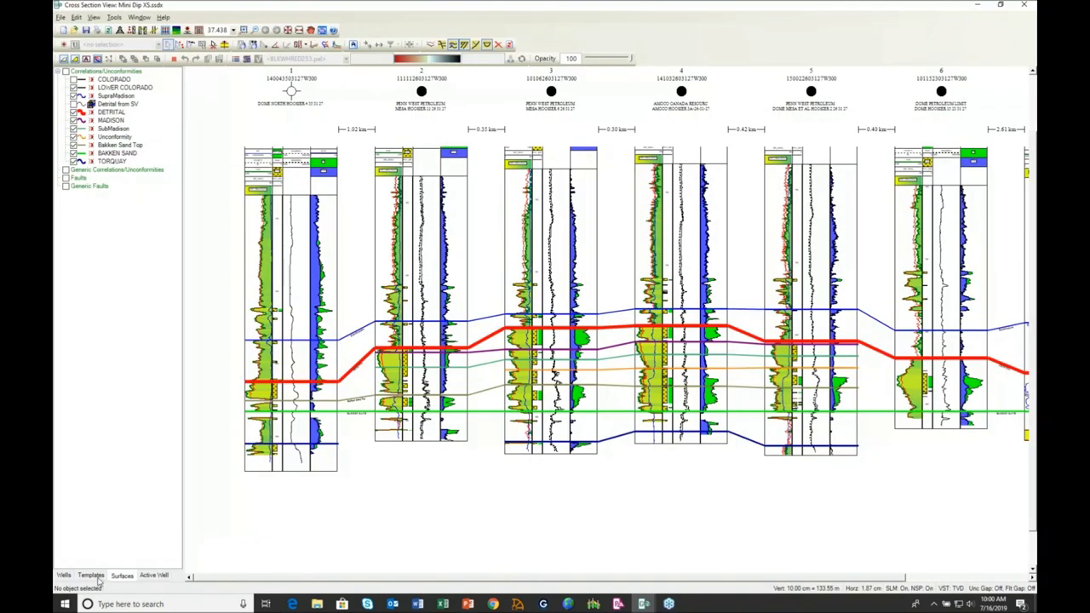
{"action": "left_click", "coordinate": [96, 577]}
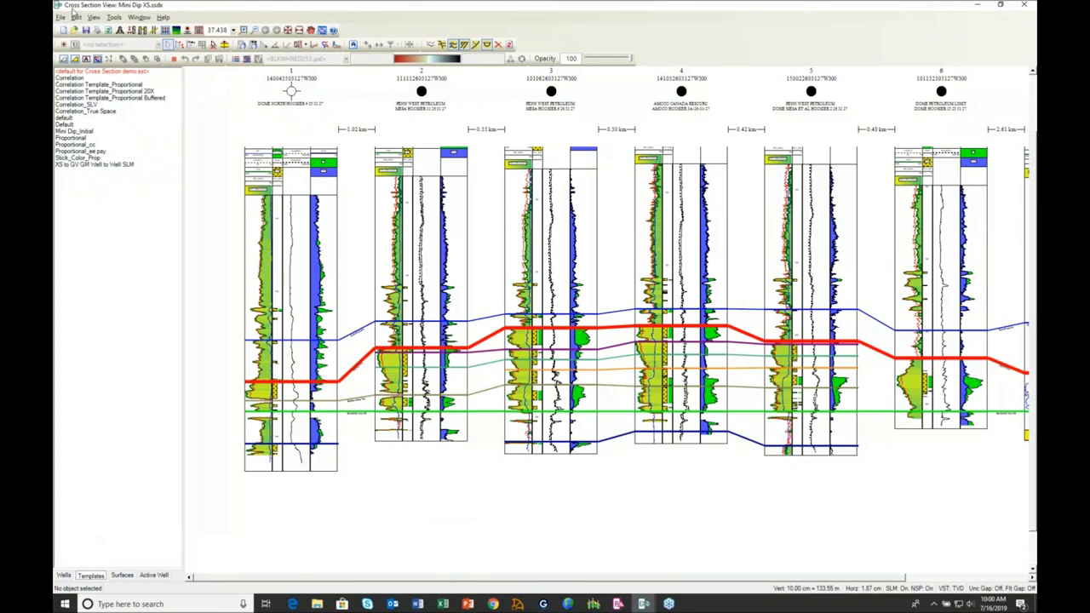
{"action": "double_click", "coordinate": [149, 92]}
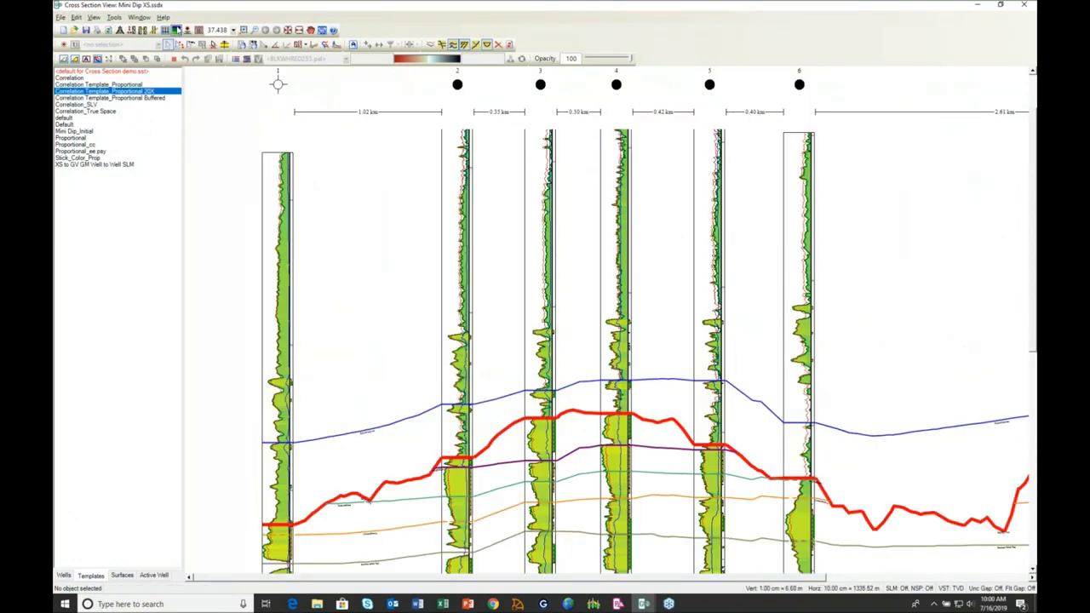
{"action": "left_click", "coordinate": [177, 30]}
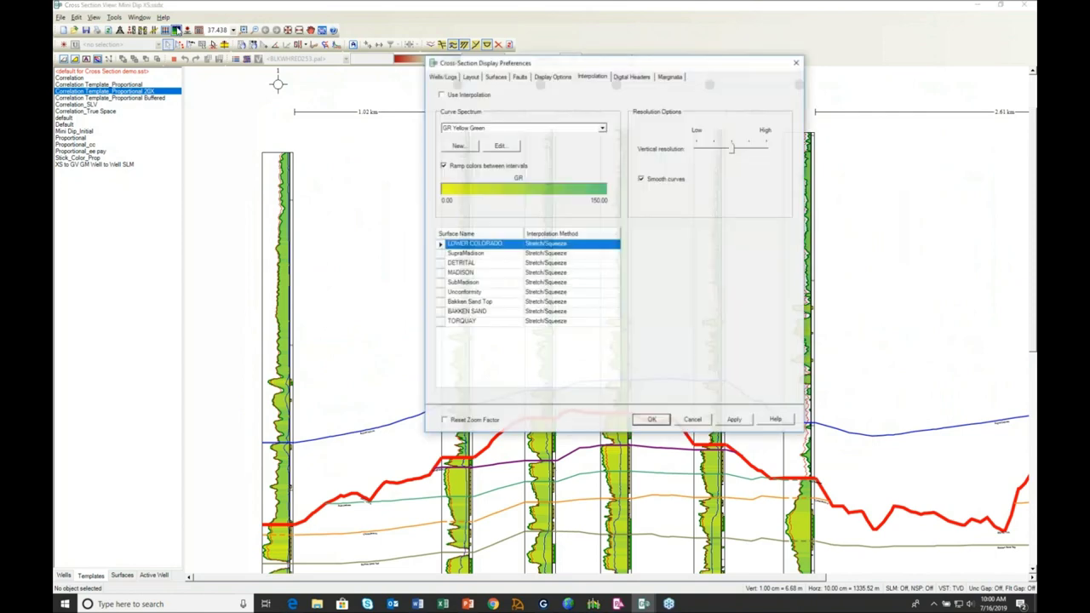
{"action": "left_click", "coordinate": [652, 420]}
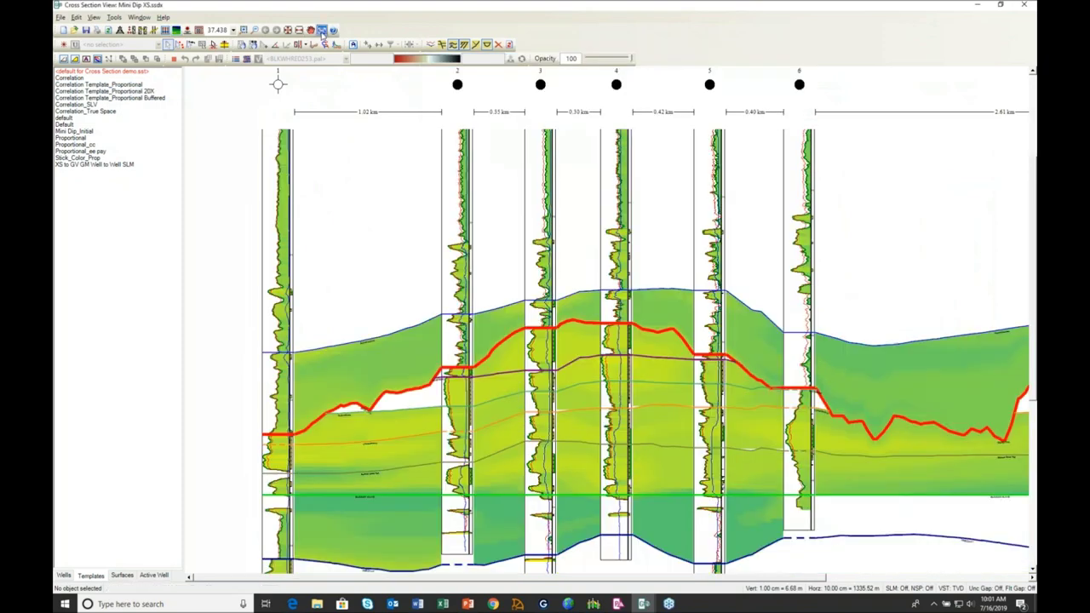
Return to the 3D view, close the properties pane and examine the GR-interpolated Mini Dip XS cross section.
{"action": "left_click", "coordinate": [322, 30]}
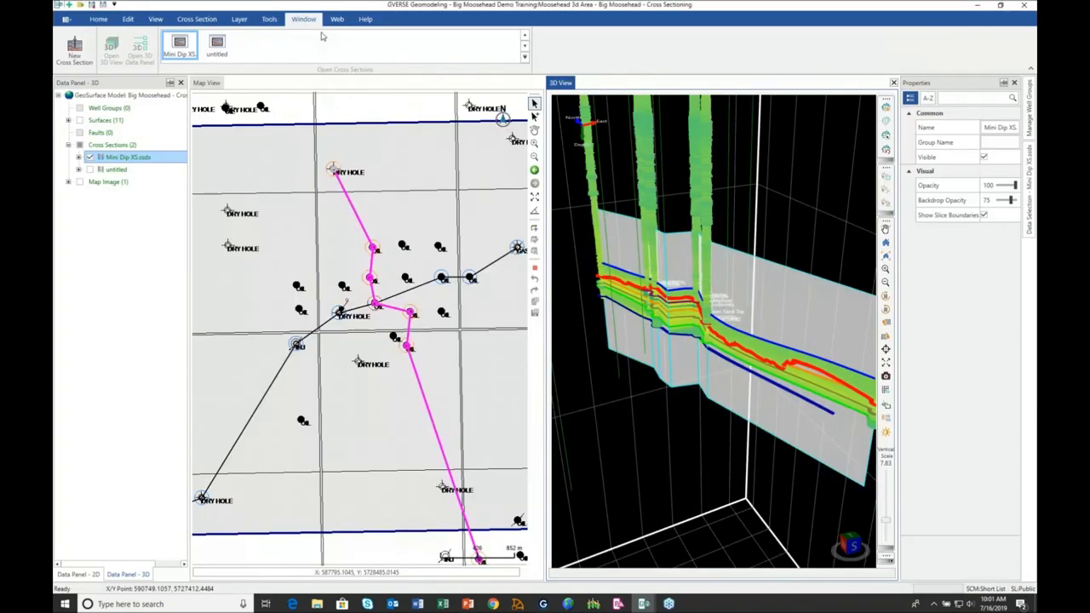
{"action": "double_click", "coordinate": [799, 344]}
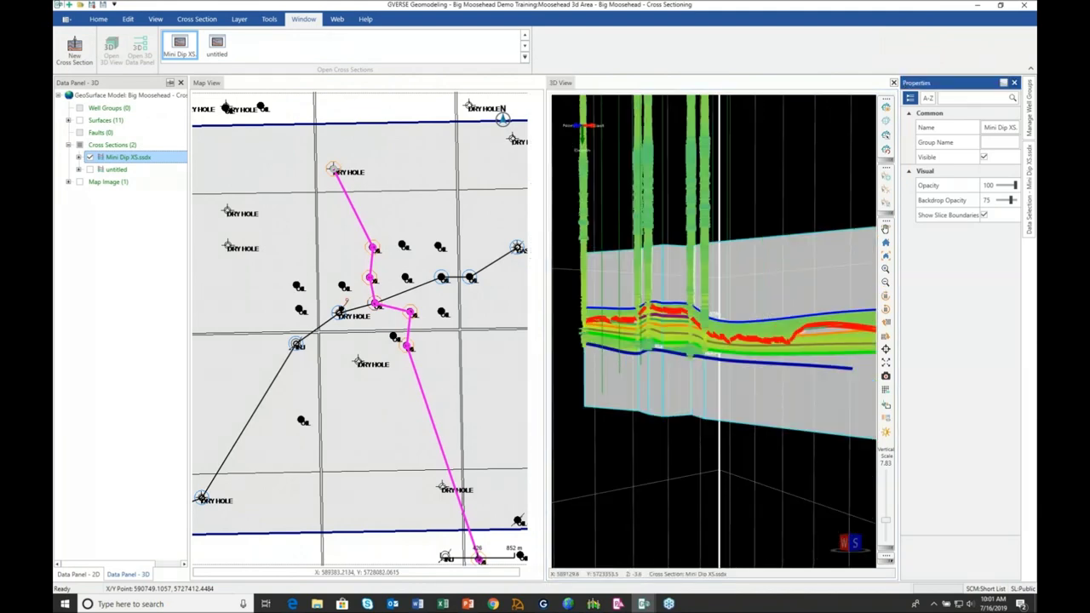
{"action": "left_click", "coordinate": [1015, 83]}
{"action": "left_click_drag", "start_coordinate": [745, 304], "coordinate": [811, 301]}
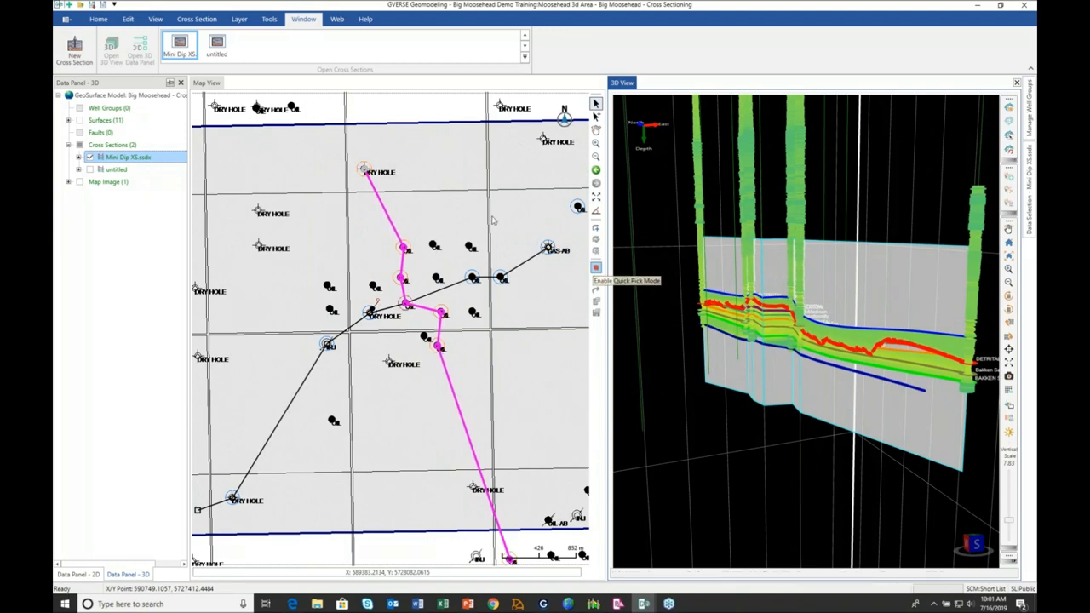
Reopen the Mini Dip XS cross section and turn off its GR interpolation.
{"action": "left_click", "coordinate": [179, 47]}
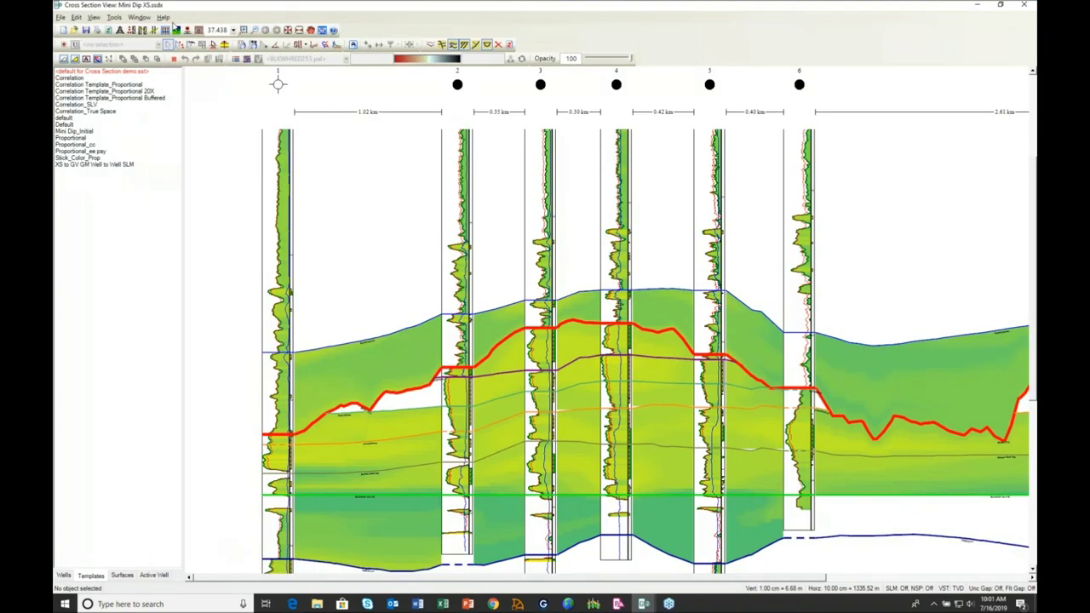
{"action": "left_click", "coordinate": [176, 30]}
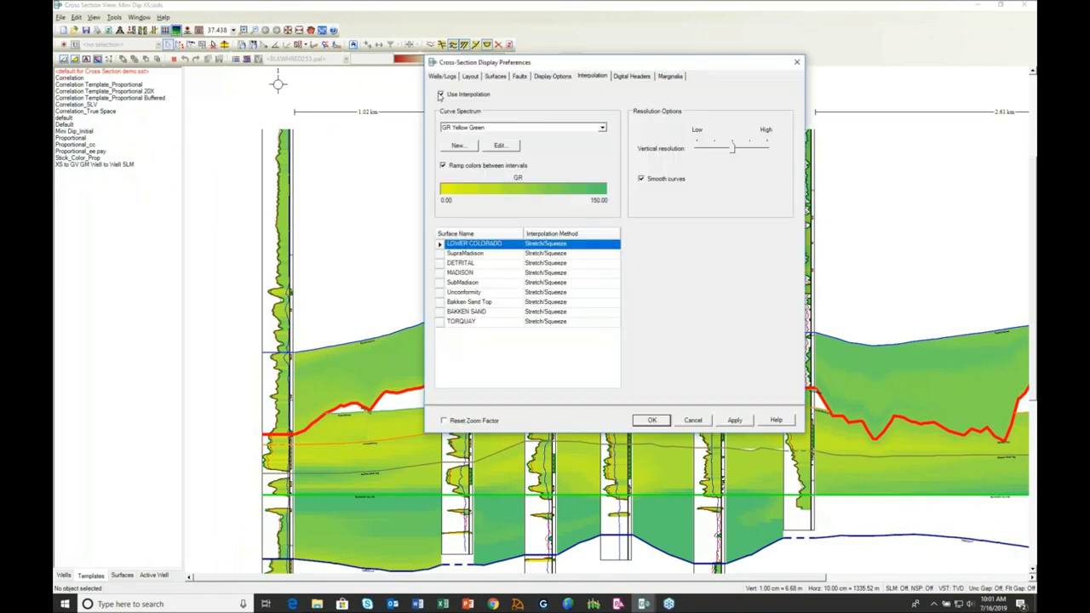
{"action": "left_click", "coordinate": [441, 94]}
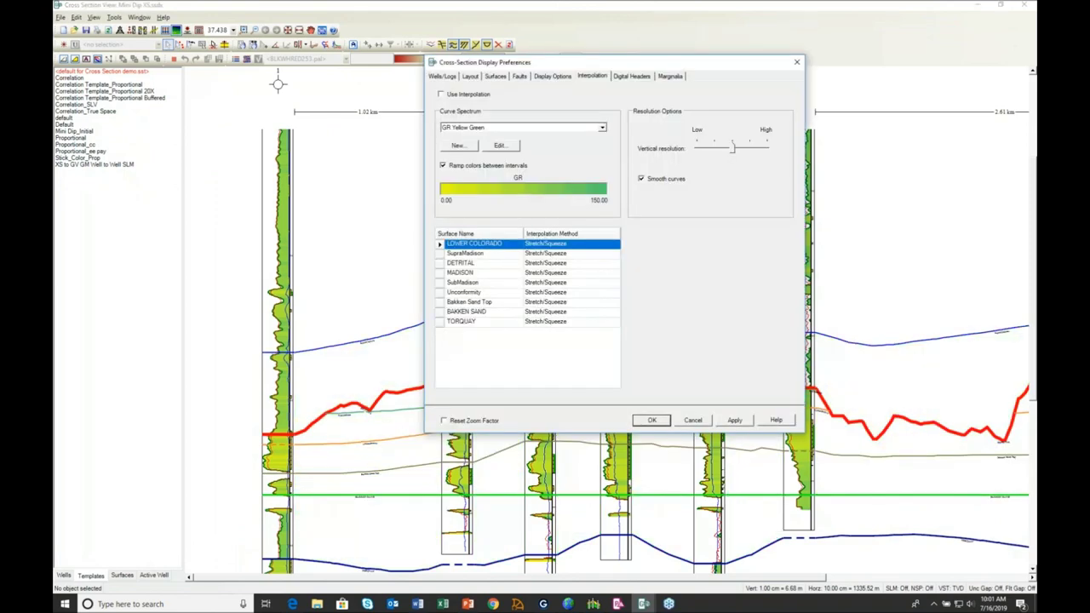
{"action": "key", "text": "Return"}
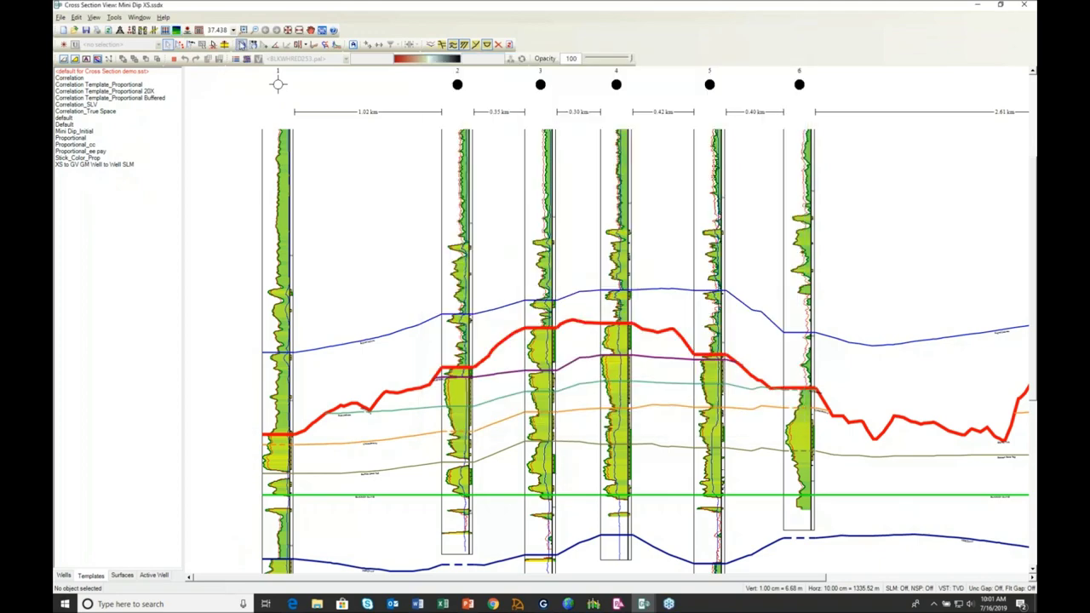
Display the seismic backdrop behind the full width of the Mini Dip XS cross section and select the BAKKEN SAND surface.
{"action": "left_click", "coordinate": [299, 29]}
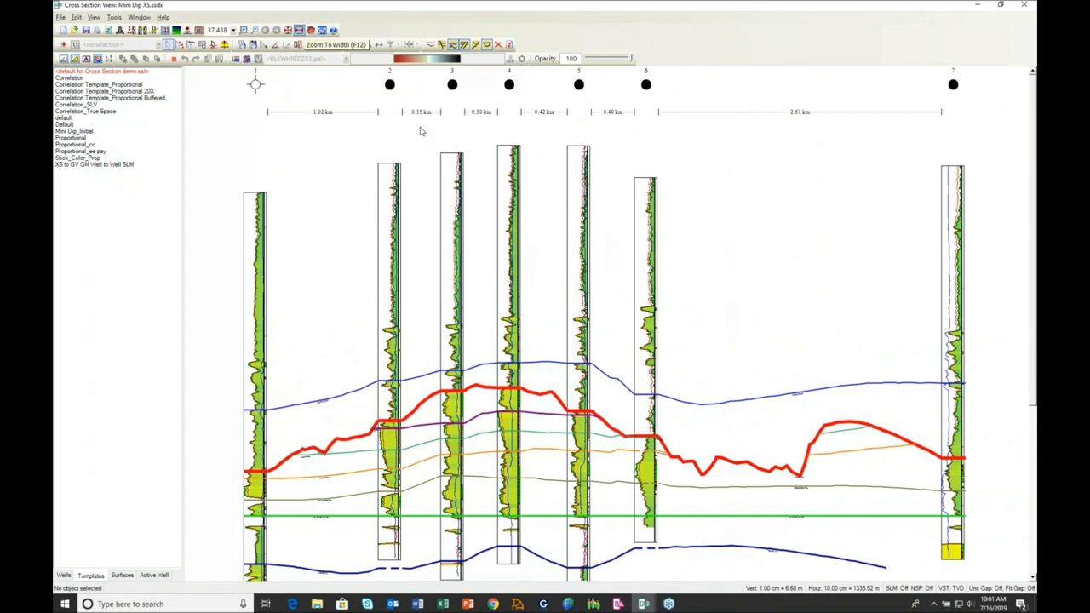
{"action": "left_click", "coordinate": [247, 58]}
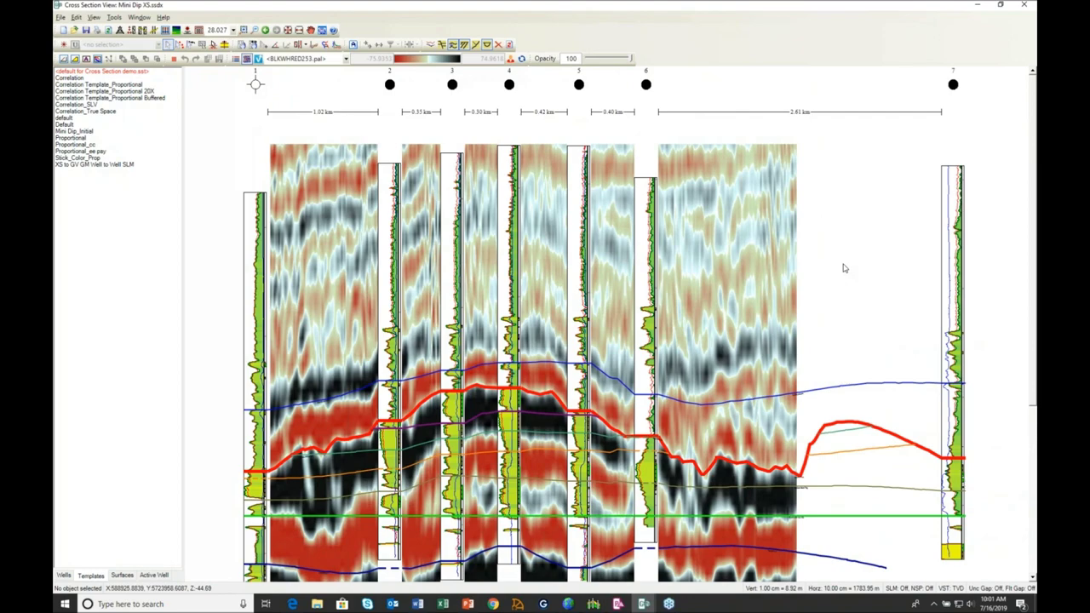
{"action": "scroll", "coordinate": [844, 268], "scroll_direction": "down", "scroll_amount": 3}
{"action": "scroll", "coordinate": [844, 268], "scroll_direction": "down", "scroll_amount": 3}
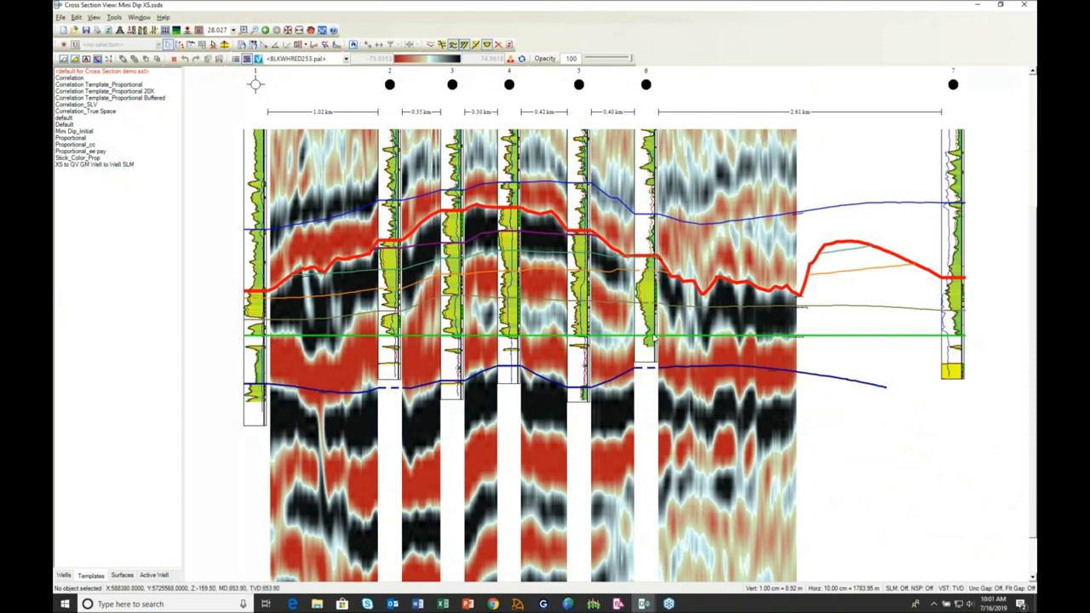
{"action": "left_click", "coordinate": [646, 336]}
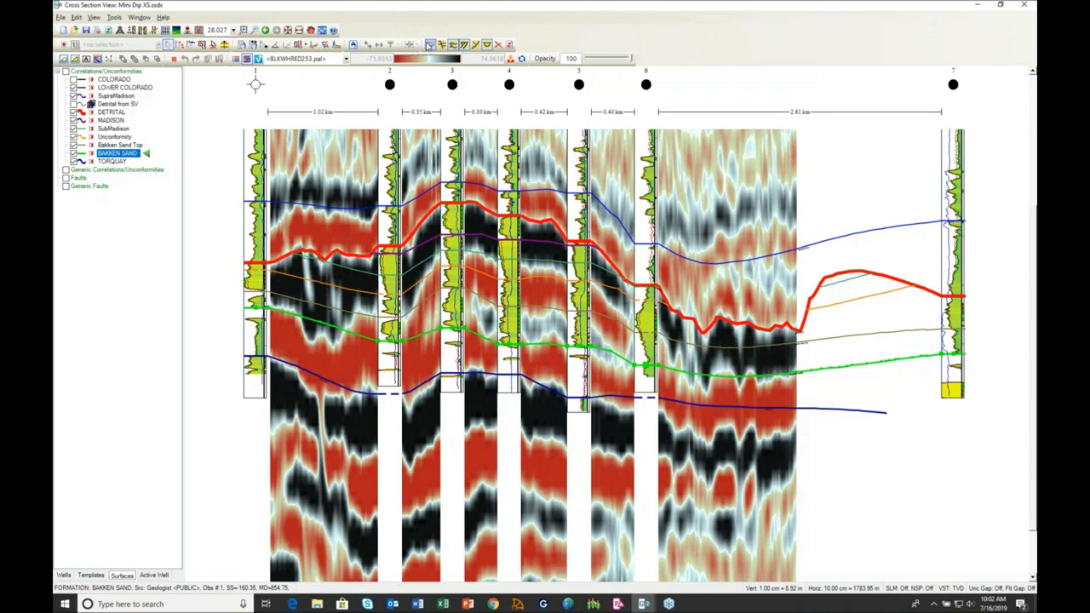
Review the surface constraints in the GeoSurface model properties to see which surfaces are constrained to BAKKEN SAND.
{"action": "left_click", "coordinate": [430, 44]}
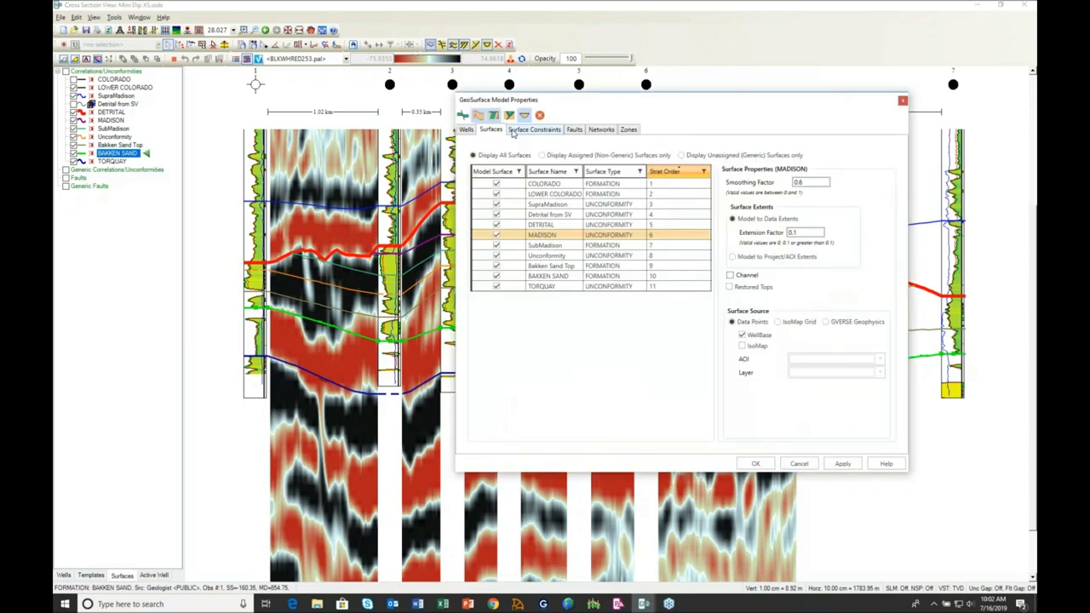
{"action": "left_click", "coordinate": [534, 129]}
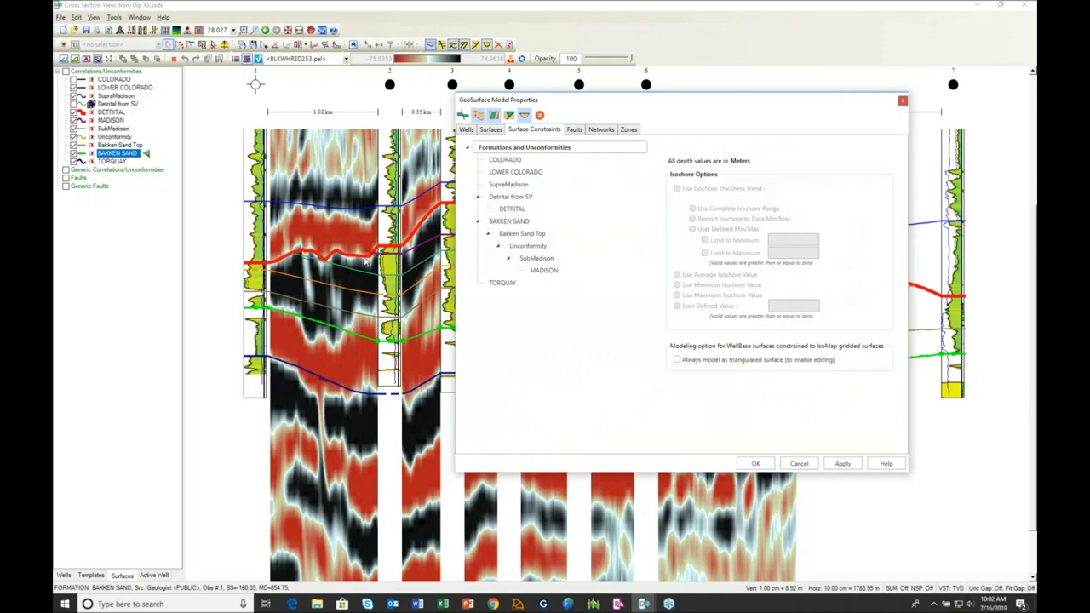
{"action": "left_click", "coordinate": [903, 101]}
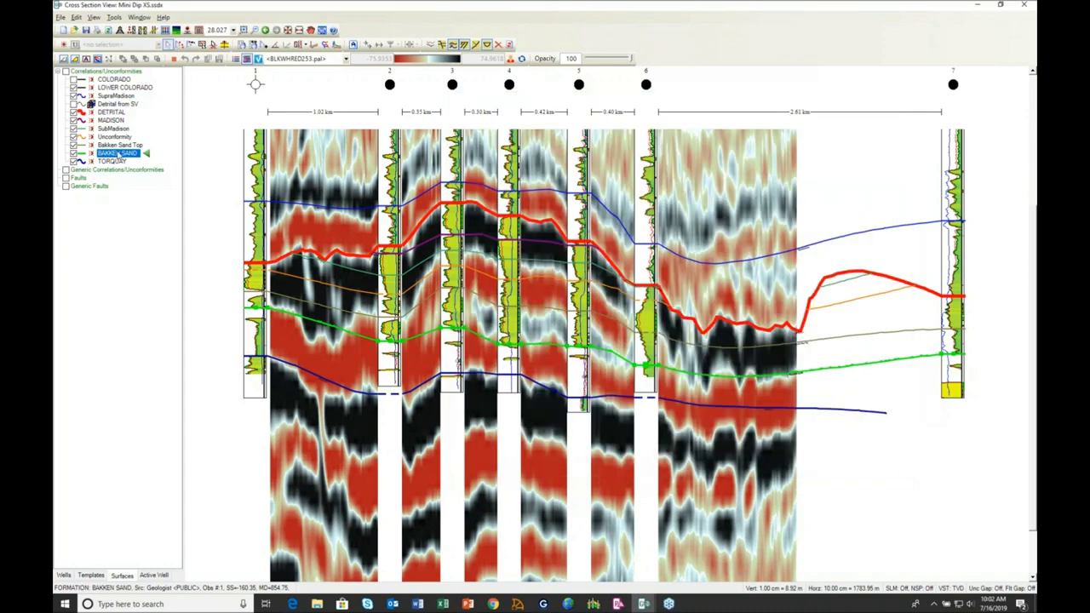
Add two BAKKEN SAND quick picks between wells 1 and 2, following the dip in the seismic, and save them.
{"action": "left_click", "coordinate": [179, 44]}
{"action": "left_click", "coordinate": [174, 60]}
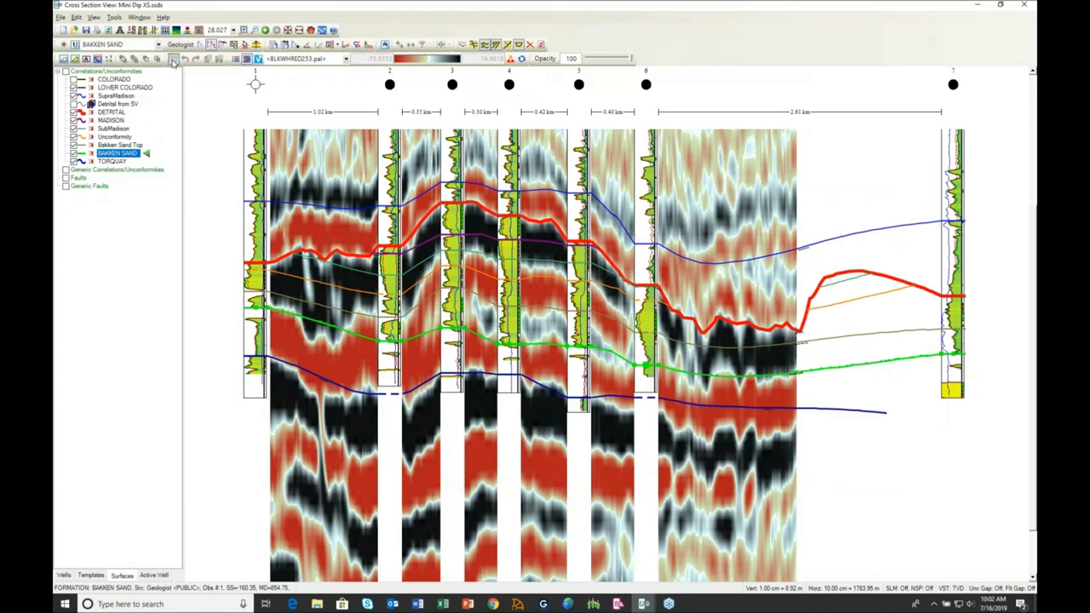
{"action": "left_click", "coordinate": [340, 346]}
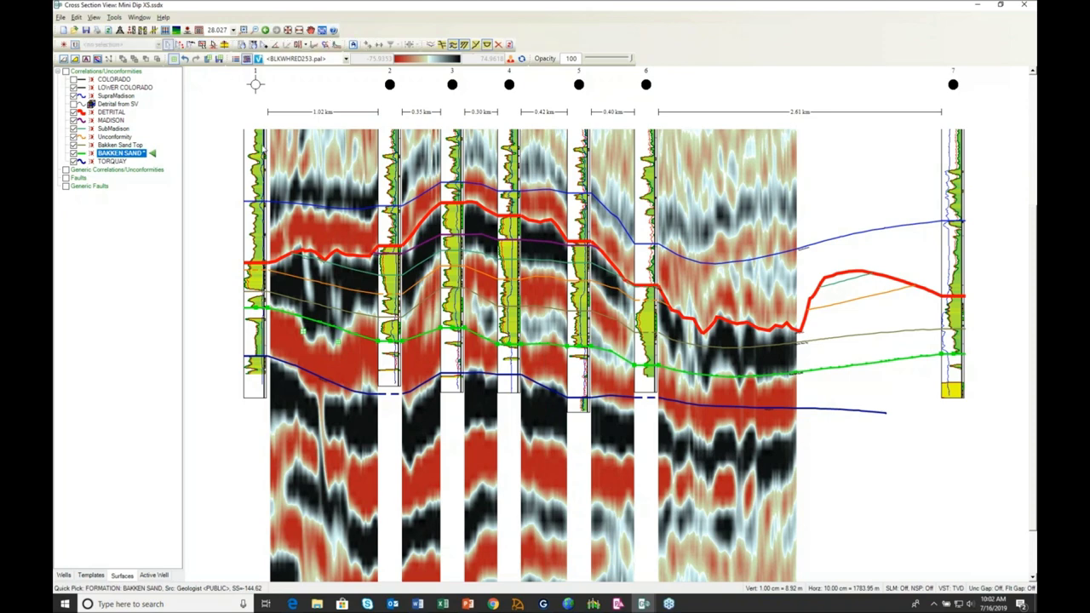
{"action": "left_click", "coordinate": [334, 346]}
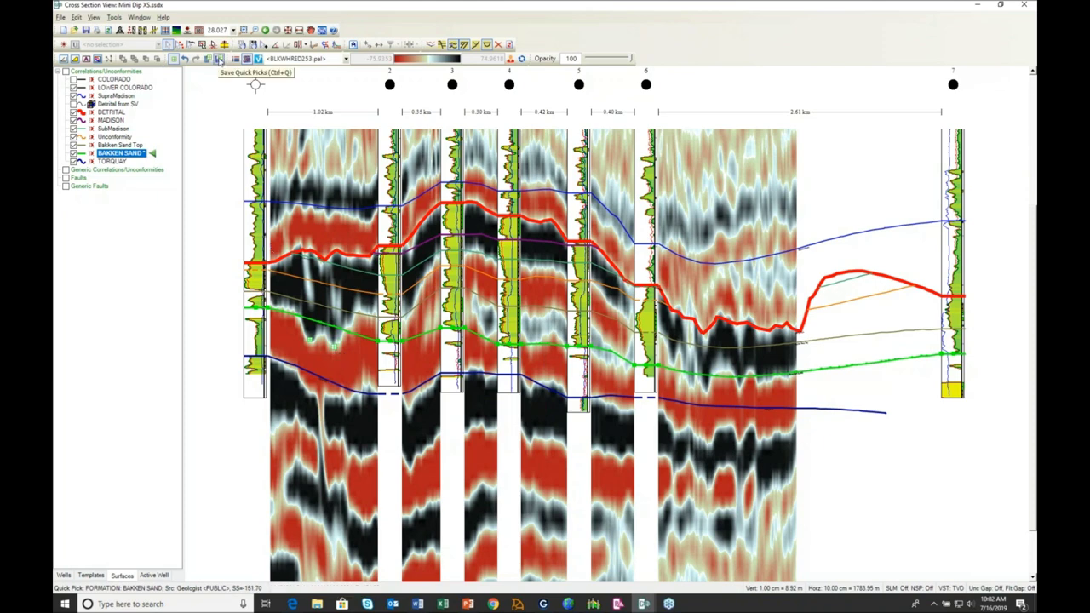
{"action": "left_click", "coordinate": [218, 59]}
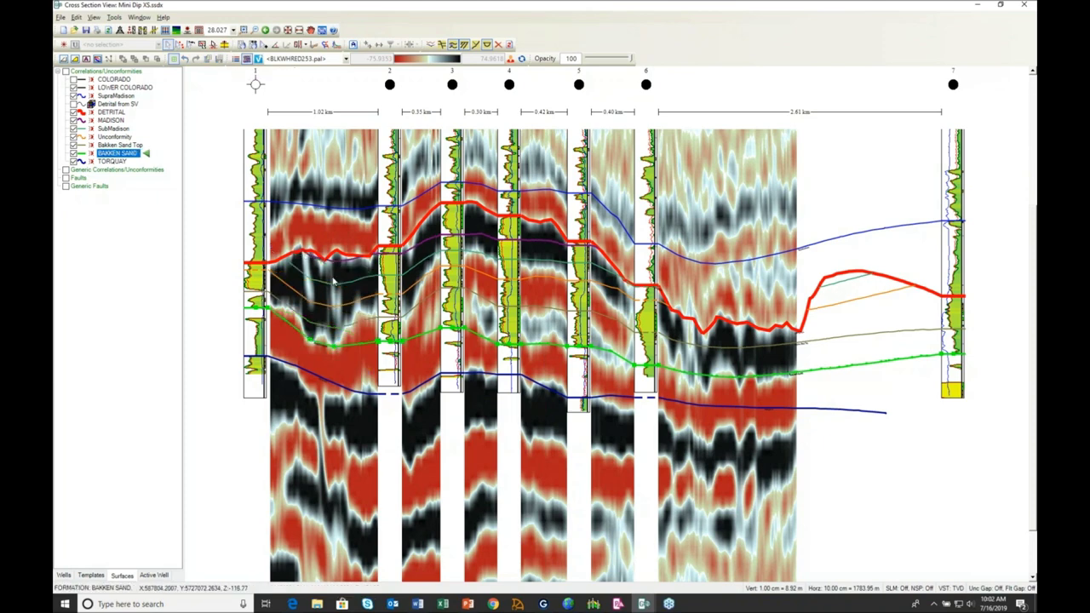
Add TORQUAY quick picks along the seismic reflector between wells 1 and 2, save them, and leave point-adding mode.
{"action": "left_click", "coordinate": [339, 390]}
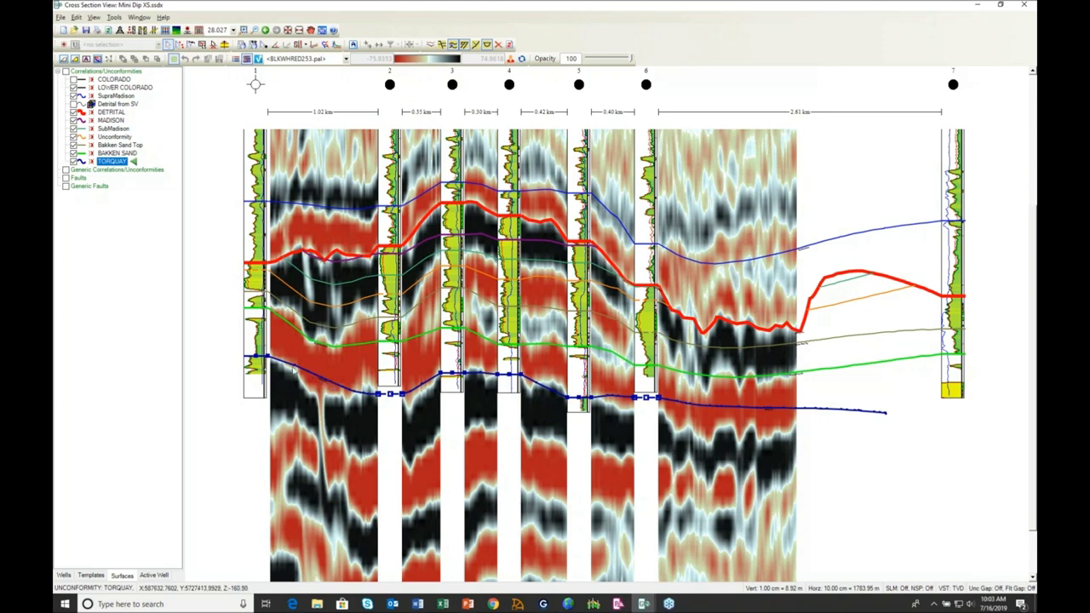
{"action": "left_click", "coordinate": [294, 366]}
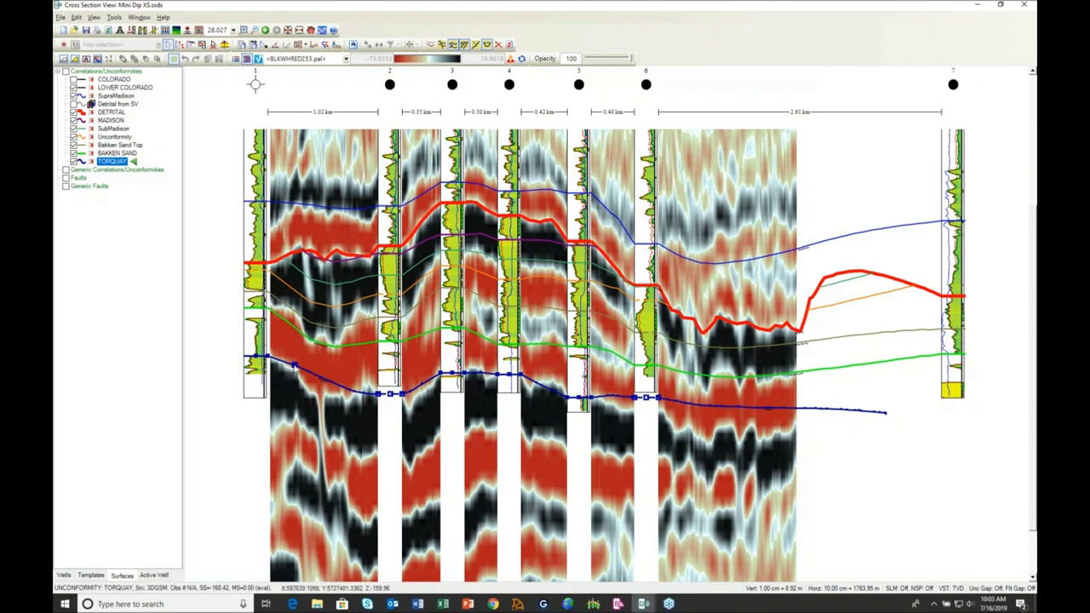
{"action": "double_click", "coordinate": [324, 401]}
{"action": "left_click", "coordinate": [905, 298]}
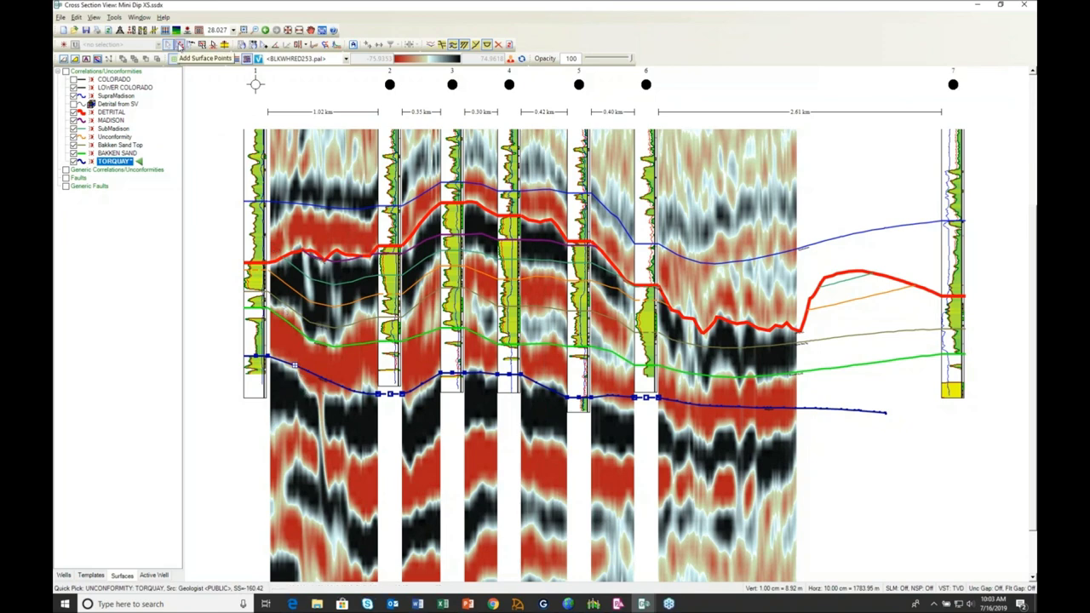
{"action": "left_click", "coordinate": [179, 44]}
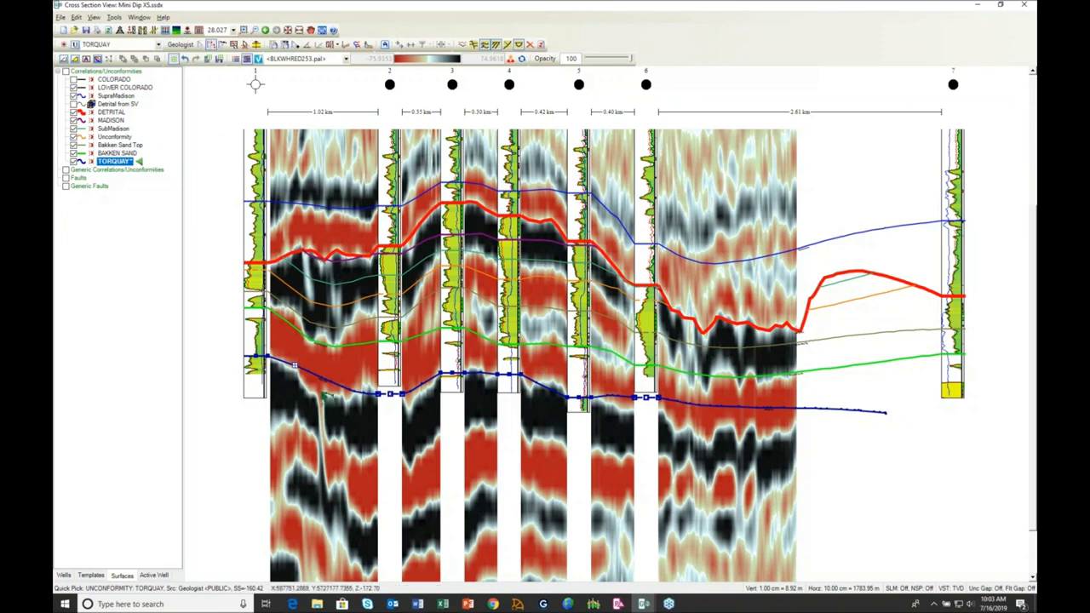
{"action": "left_click", "coordinate": [219, 57]}
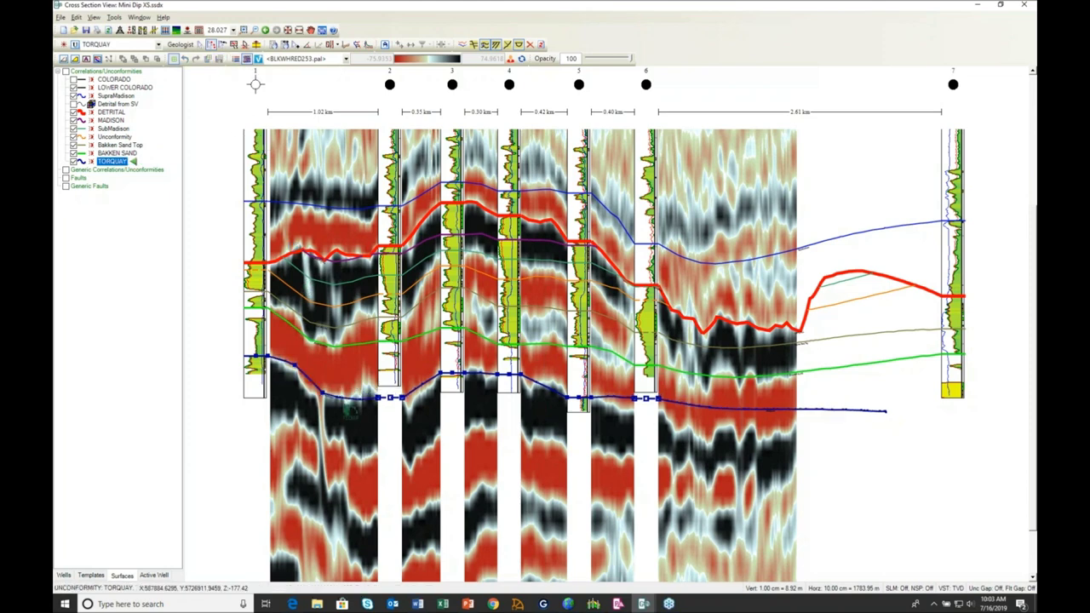
{"action": "left_click", "coordinate": [202, 44]}
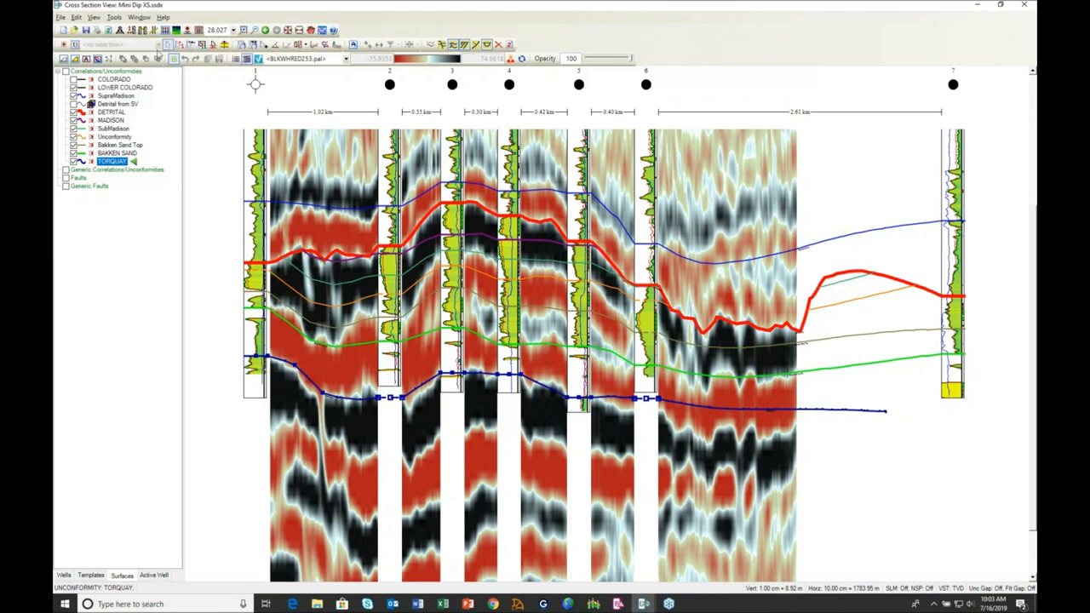
{"action": "left_click", "coordinate": [168, 44]}
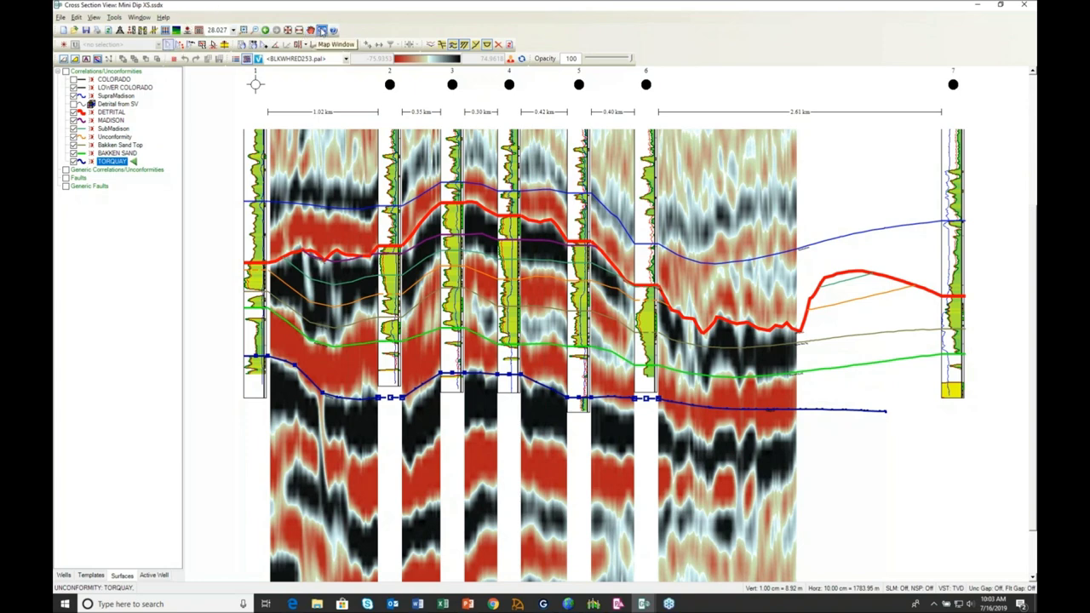
Return to the map window and display the DETRITAL surface in 3D with contour fill in the default color palette.
{"action": "left_click", "coordinate": [322, 30]}
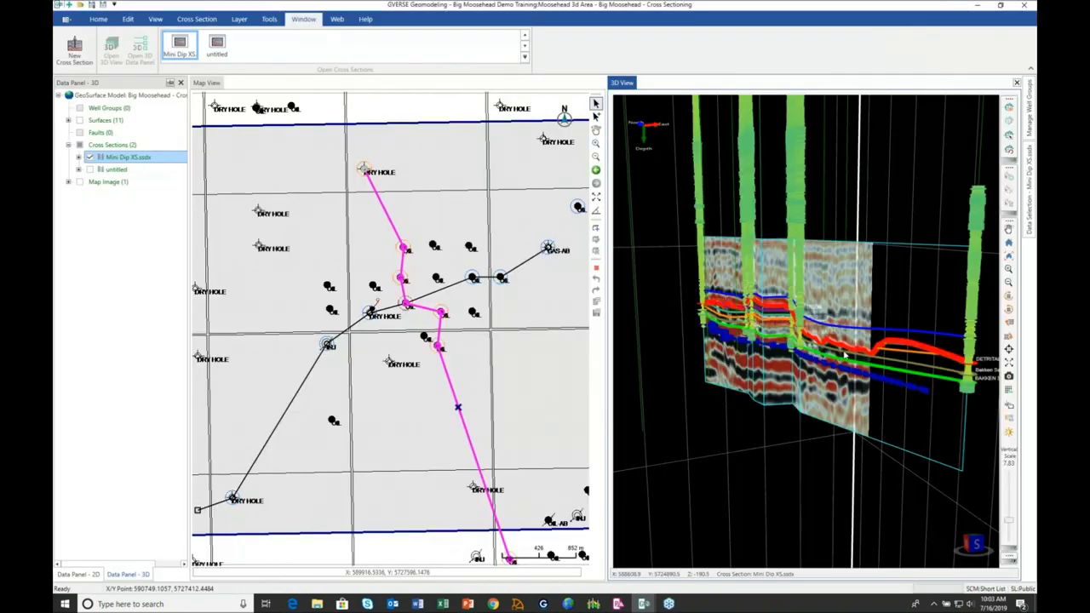
{"action": "middle_click_drag", "start_coordinate": [847, 349], "coordinate": [856, 354]}
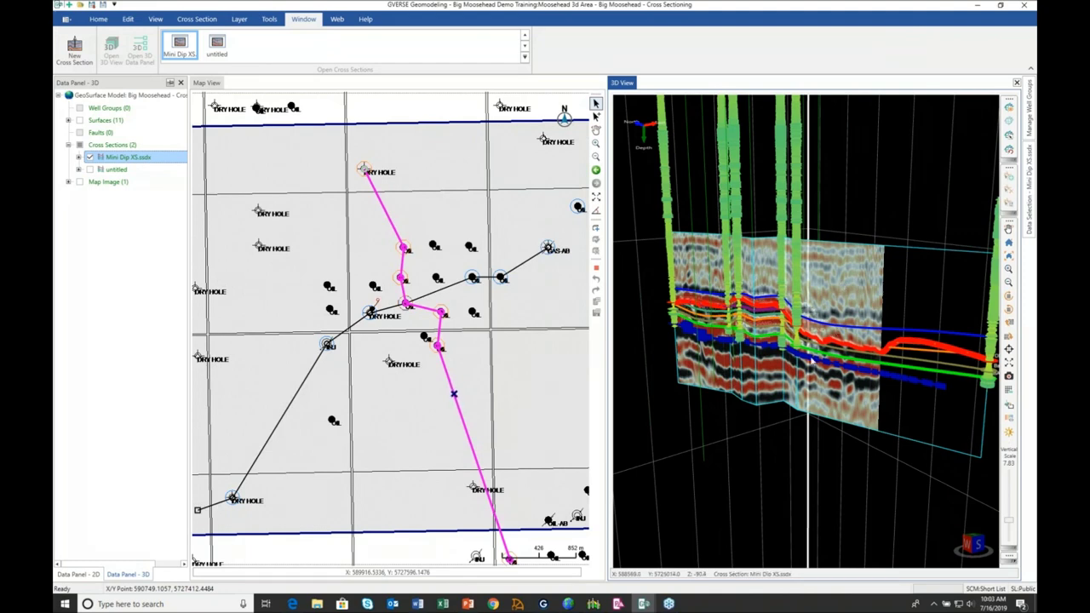
{"action": "left_click", "coordinate": [68, 121]}
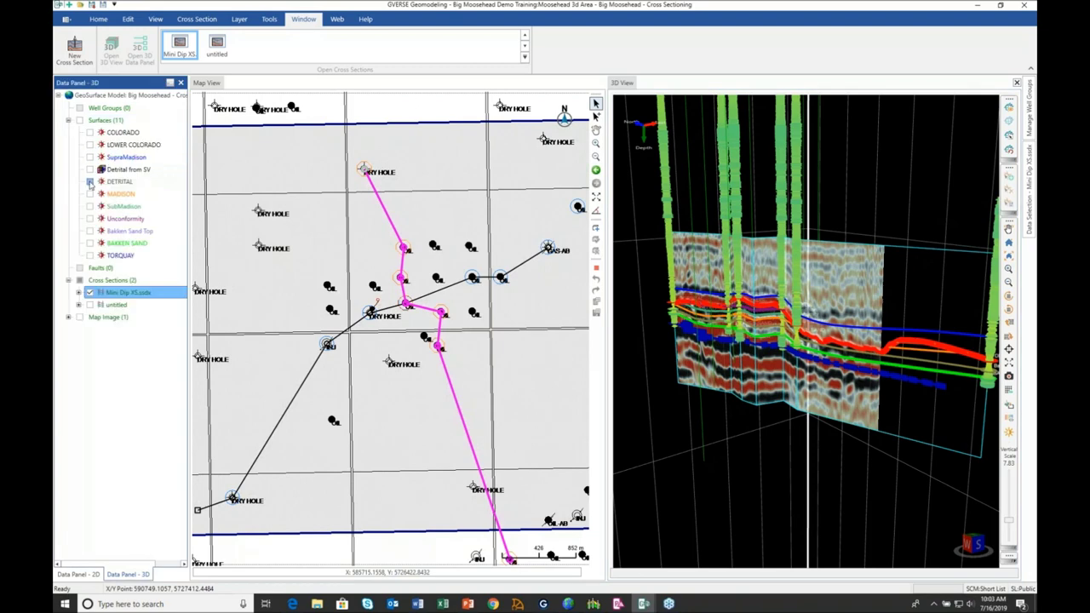
{"action": "left_click", "coordinate": [90, 182]}
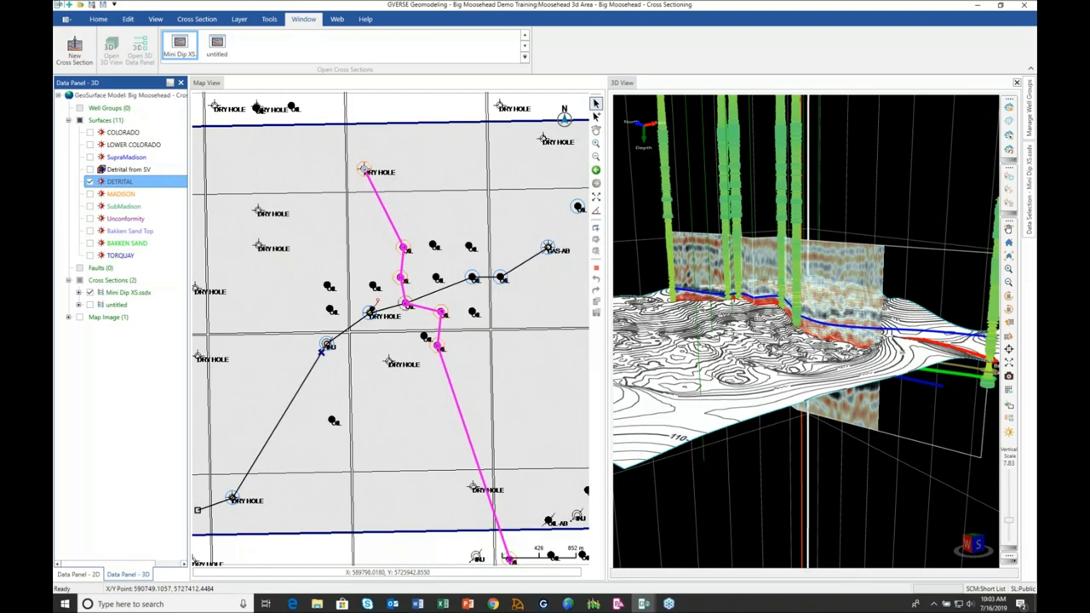
{"action": "left_click_drag", "start_coordinate": [805, 298], "coordinate": [805, 358]}
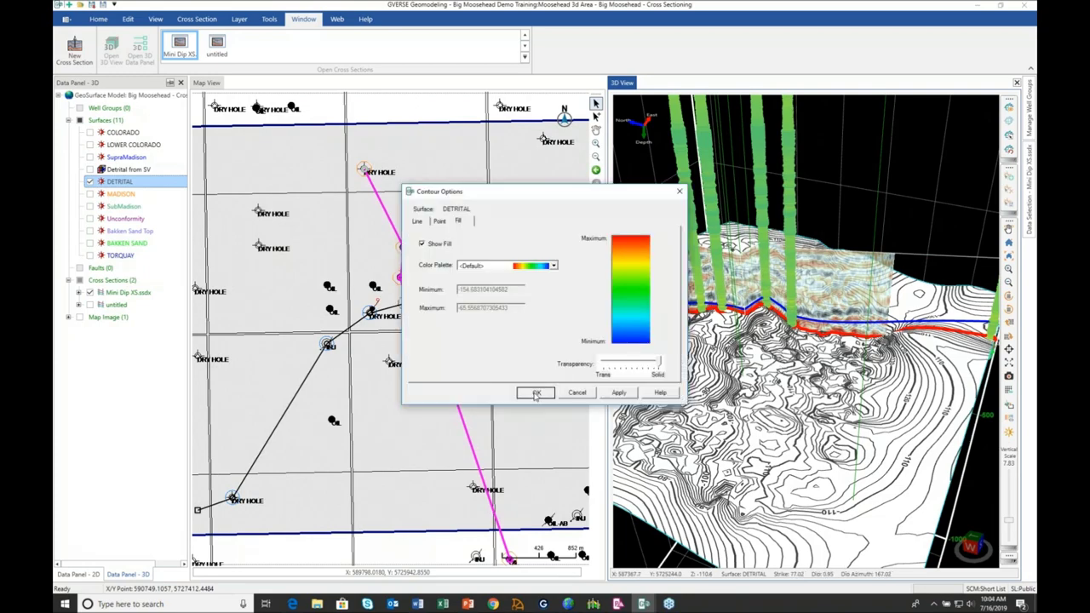
{"action": "left_click", "coordinate": [537, 394]}
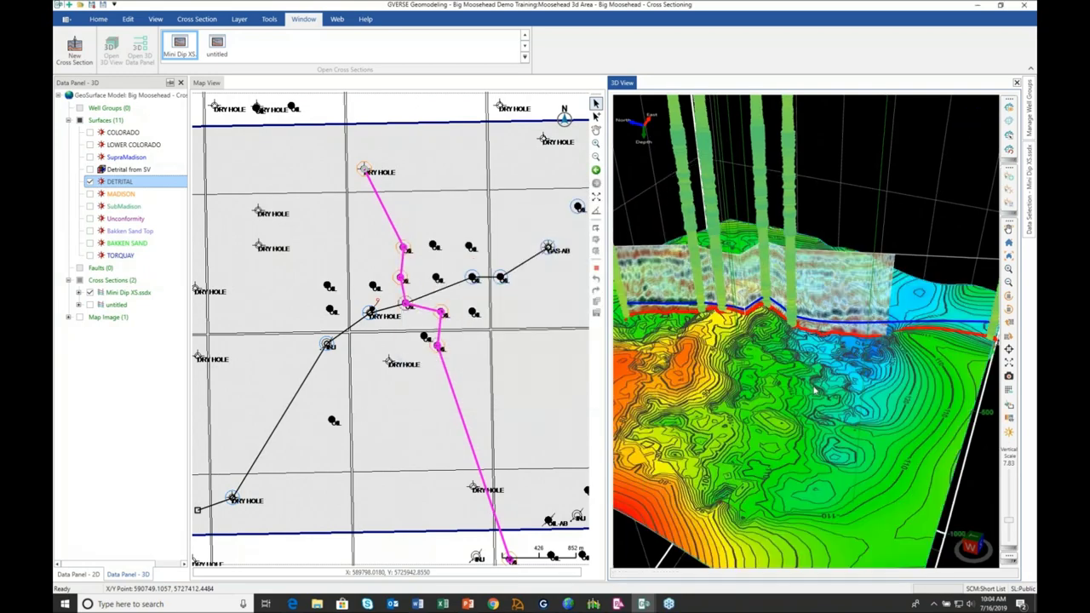
Overlay the Well Spots layer on the 3D DETRITAL surface at 100 overlay opacity and close its properties.
{"action": "left_click_drag", "start_coordinate": [749, 373], "coordinate": [773, 383]}
{"action": "right_click", "coordinate": [773, 384]}
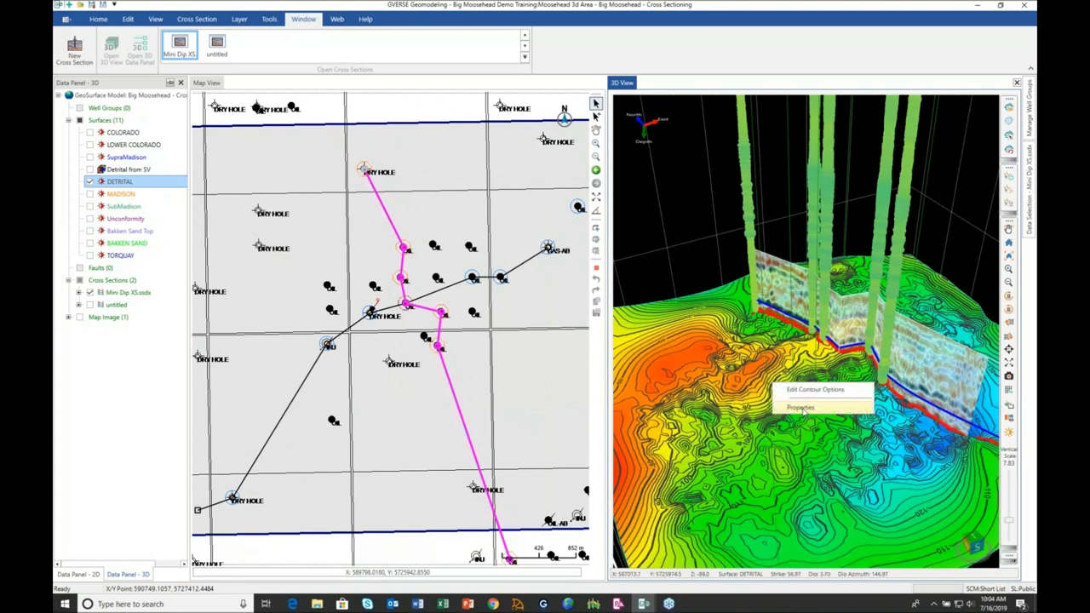
{"action": "left_click", "coordinate": [800, 408]}
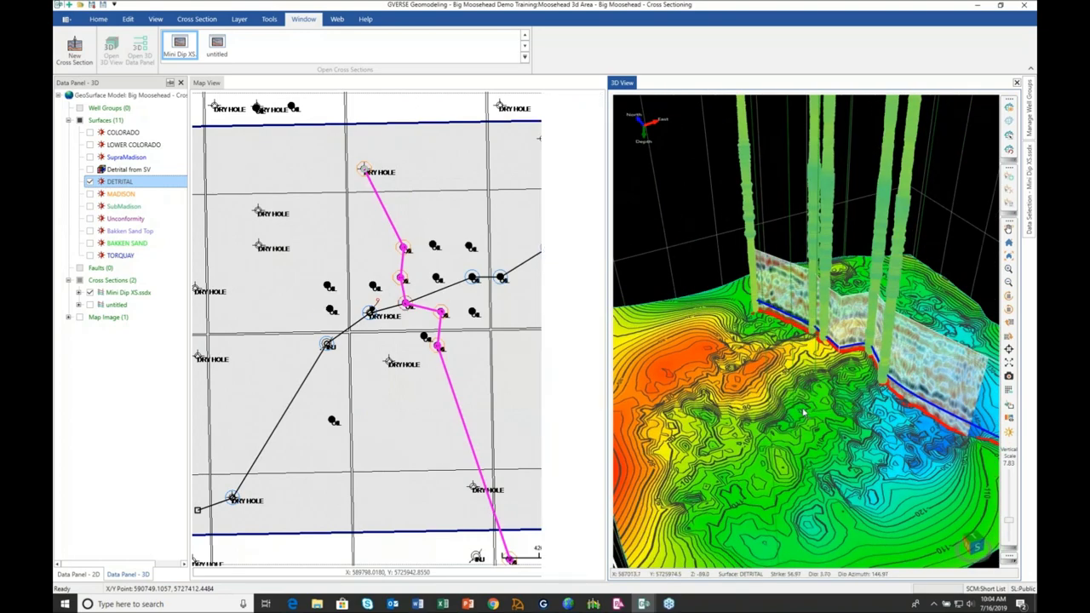
{"action": "left_click", "coordinate": [1005, 215]}
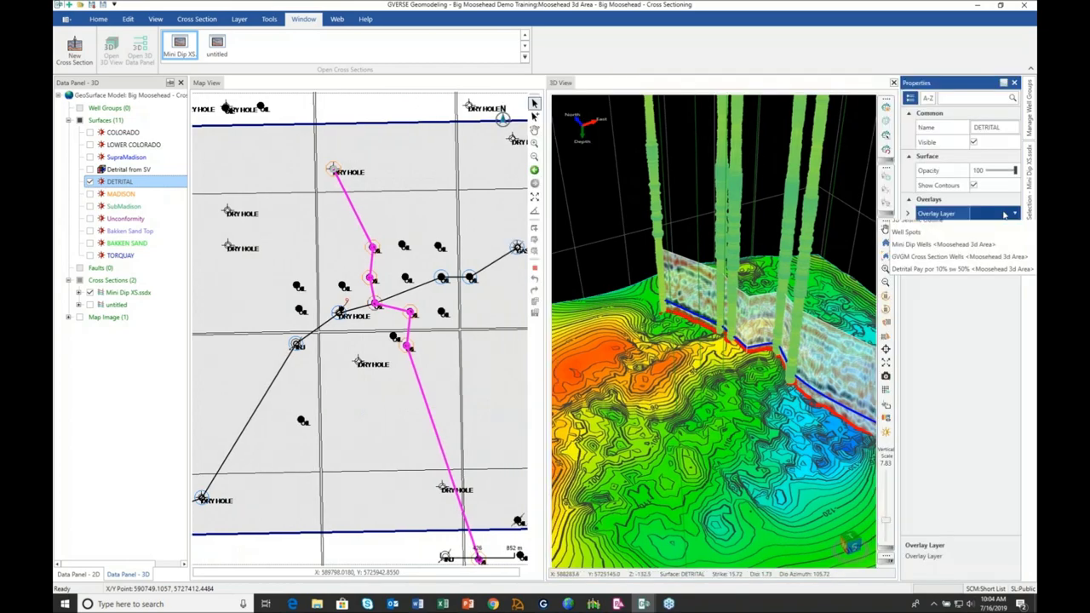
{"action": "left_click", "coordinate": [1005, 231]}
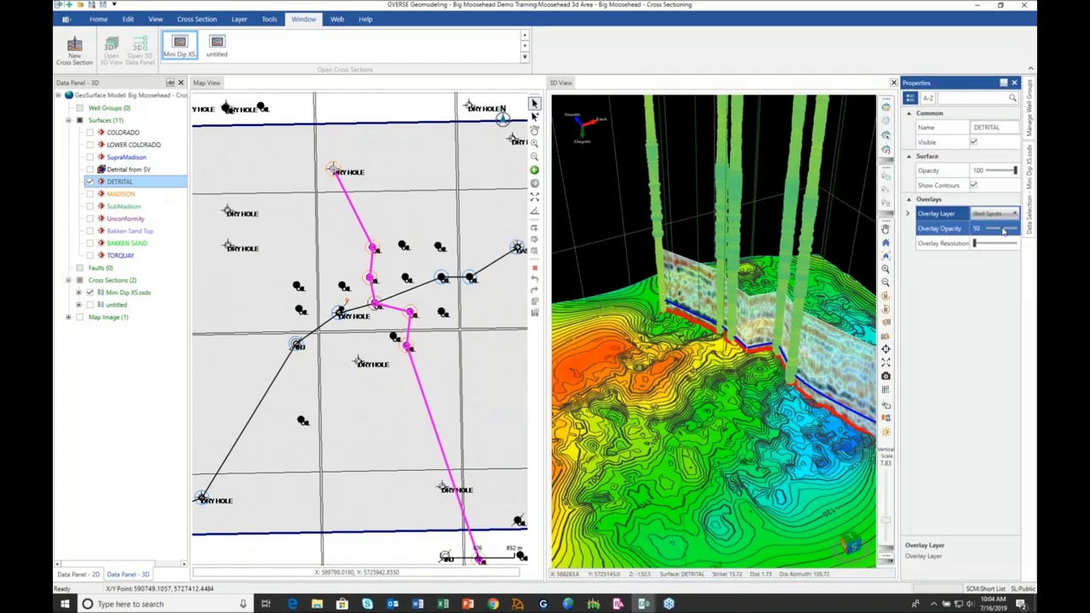
{"action": "left_click_drag", "start_coordinate": [1004, 231], "coordinate": [1017, 231]}
{"action": "left_click_drag", "start_coordinate": [726, 446], "coordinate": [1014, 82]}
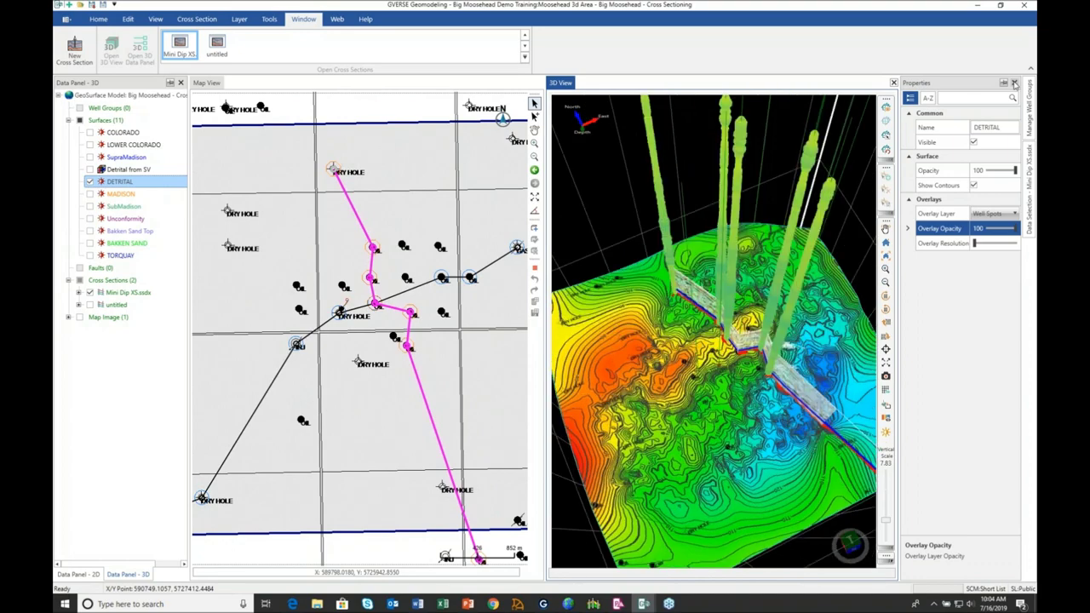
{"action": "left_click", "coordinate": [1015, 83]}
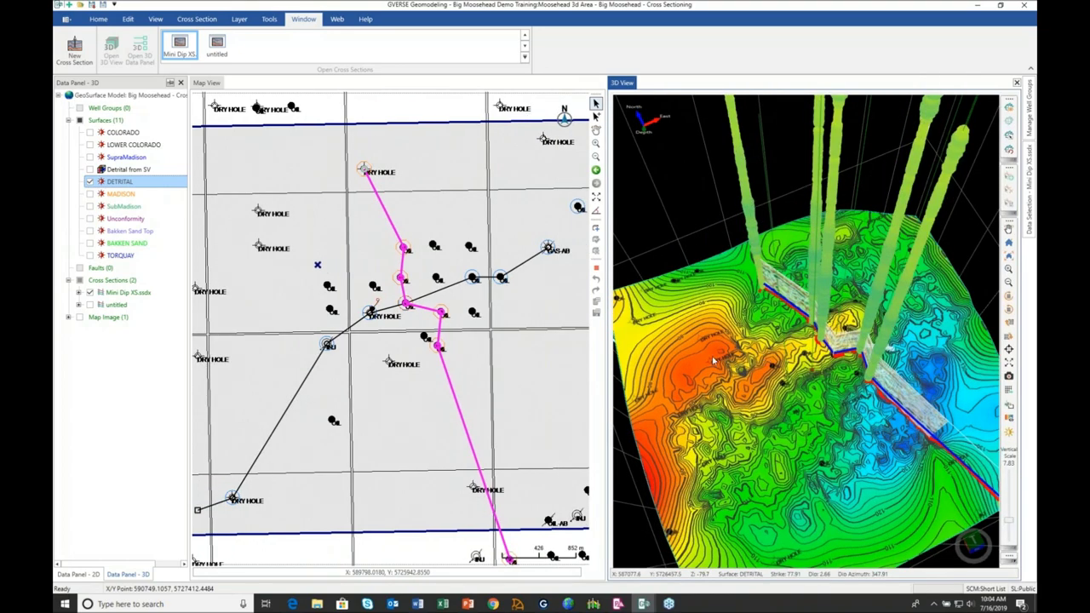
Display the DETRITAL surface in the 2D map and compare it with the 3D surface and cross section.
{"action": "left_click", "coordinate": [400, 111]}
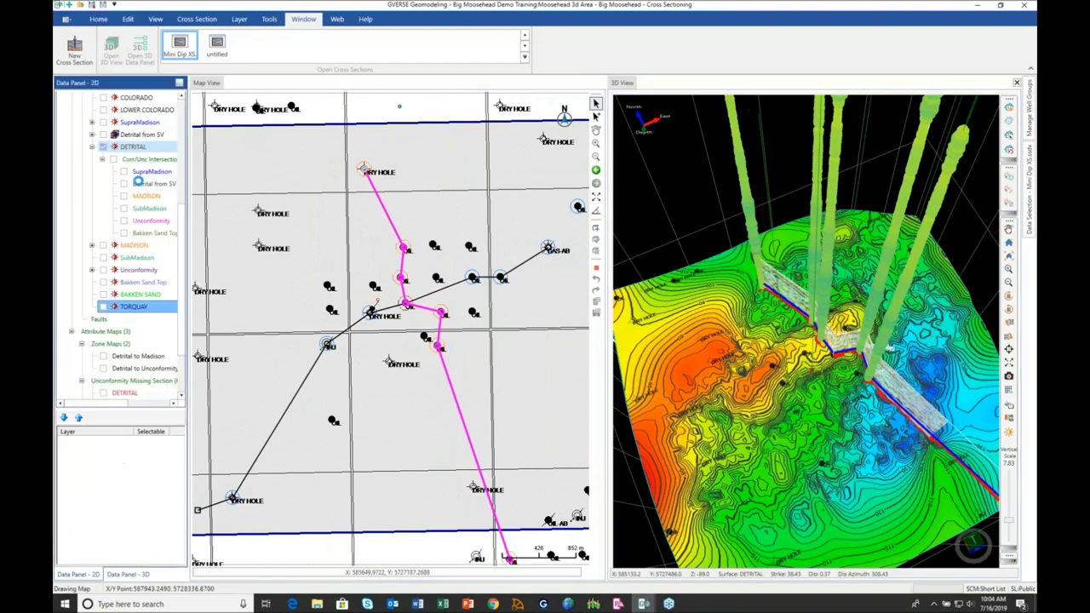
{"action": "left_click", "coordinate": [138, 180]}
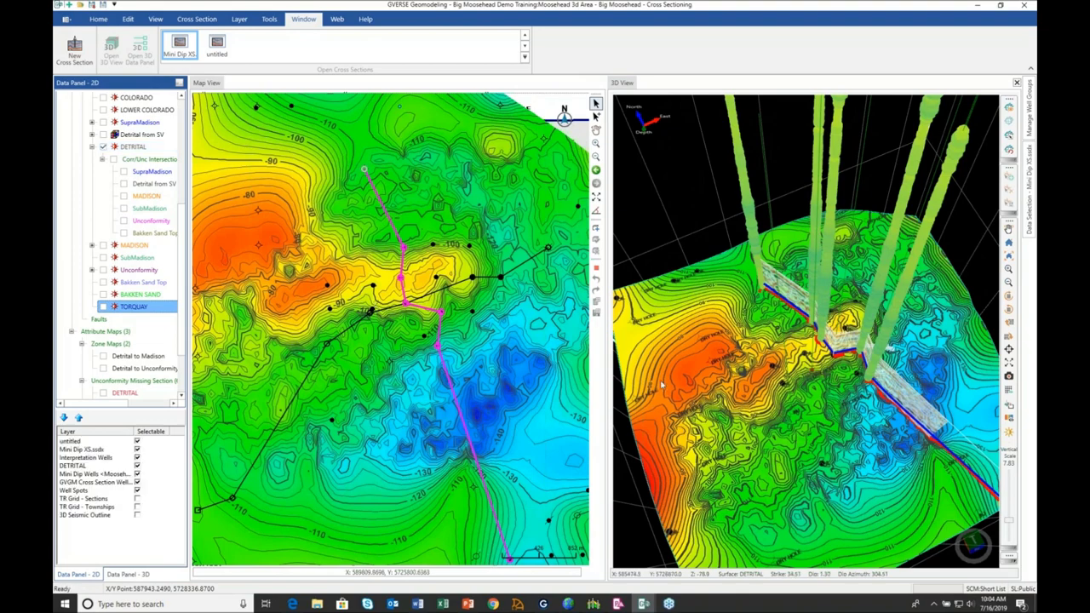
{"action": "left_click", "coordinate": [662, 386]}
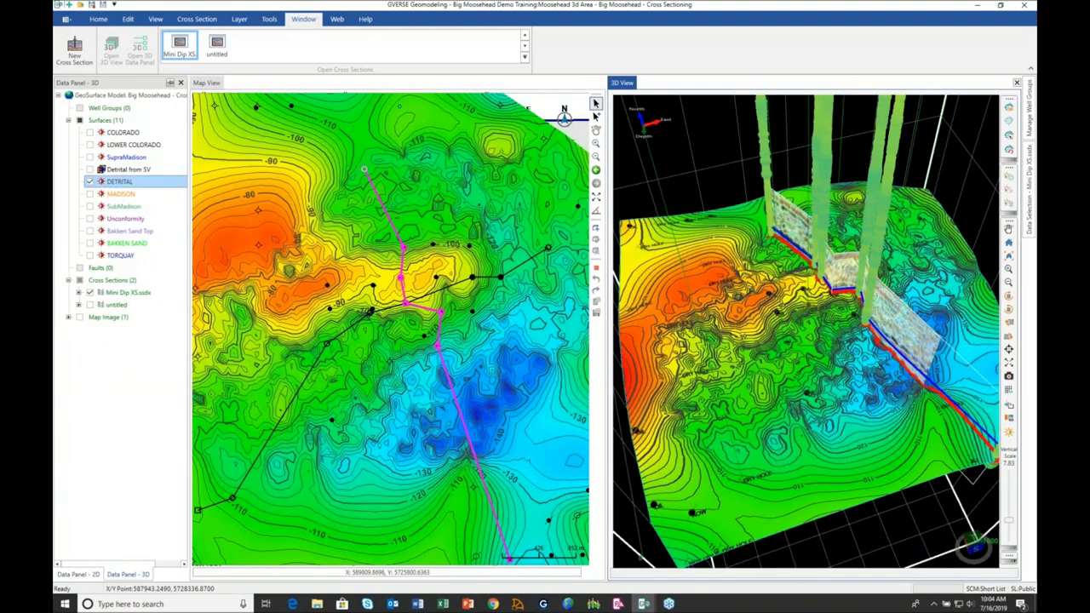
{"action": "mouse_move", "coordinate": [754, 367]}
{"action": "left_mouse_down"}
{"action": "mouse_move", "coordinate": [756, 338]}
{"action": "mouse_move", "coordinate": [764, 360]}
{"action": "left_mouse_up"}
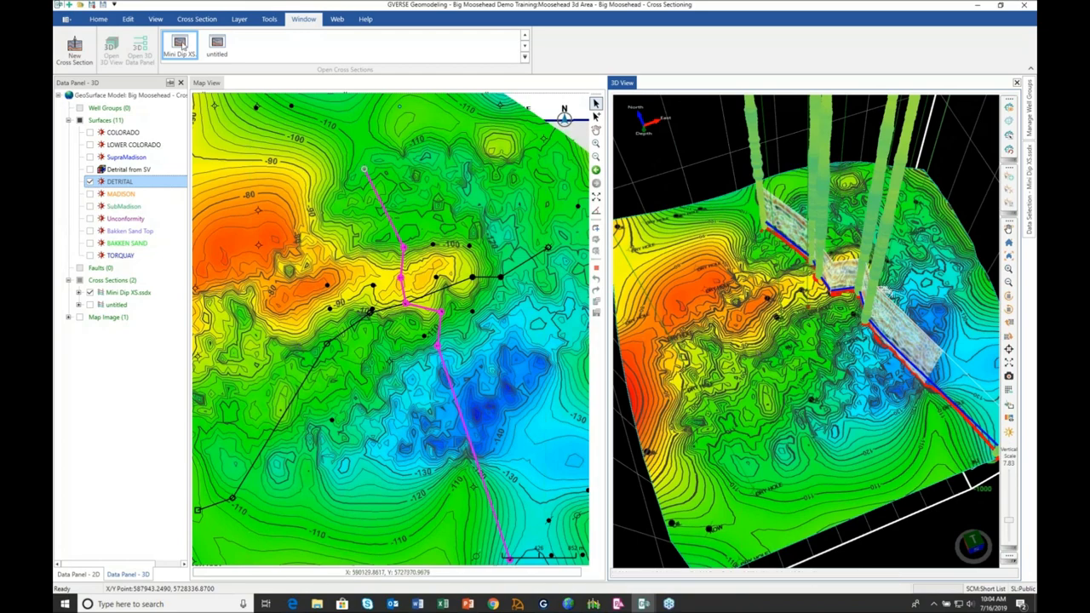
Reopen the Mini Dip XS cross section as a smaller floating window beside the DETRITAL map with its correlations in view.
{"action": "left_click", "coordinate": [181, 46]}
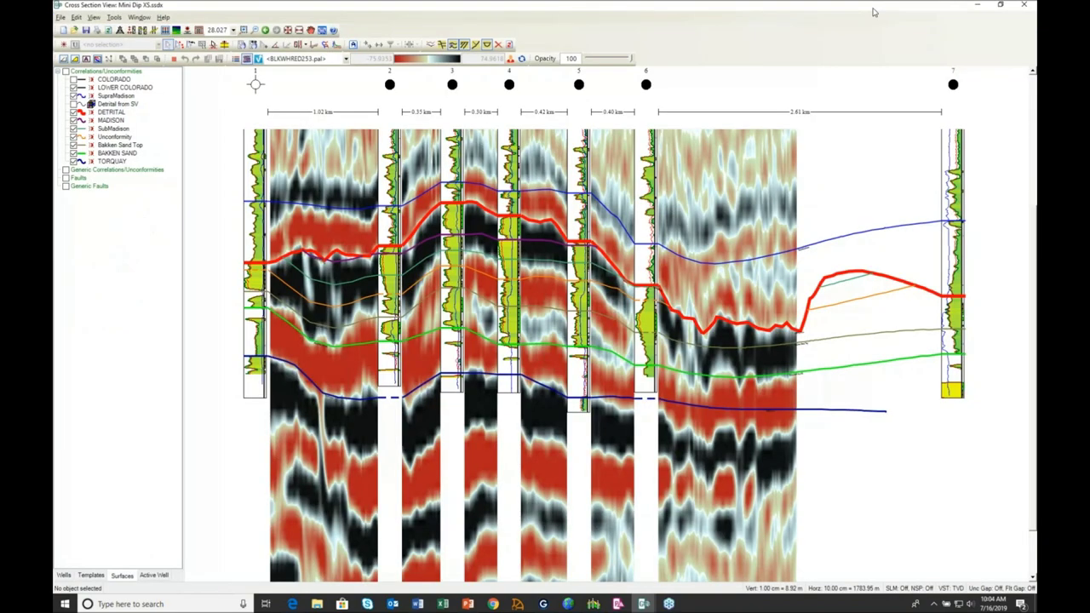
{"action": "double_click", "coordinate": [873, 12]}
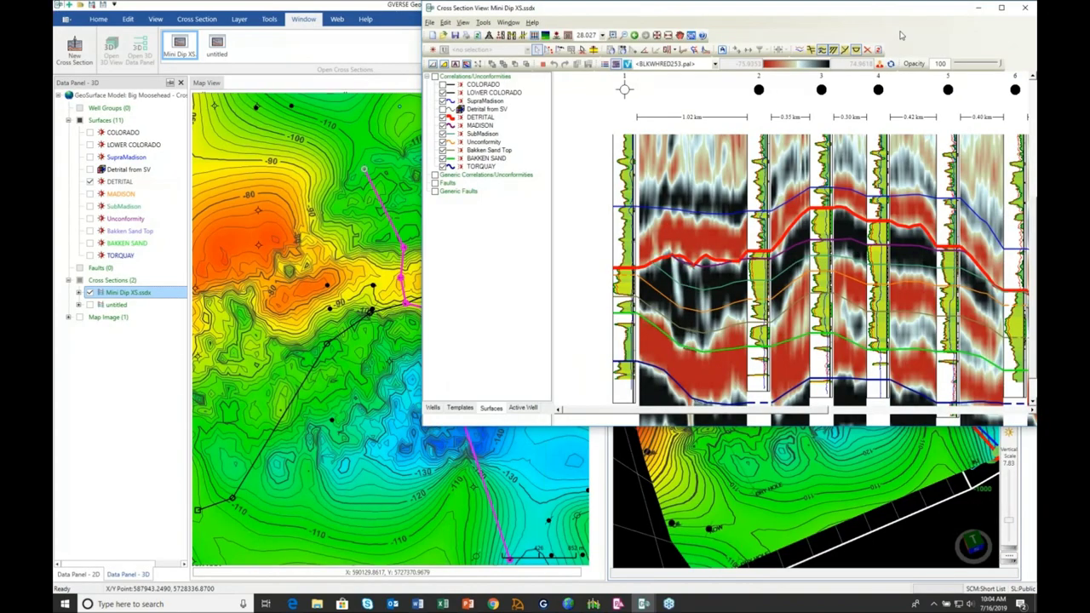
{"action": "left_click_drag", "start_coordinate": [901, 9], "coordinate": [965, 26]}
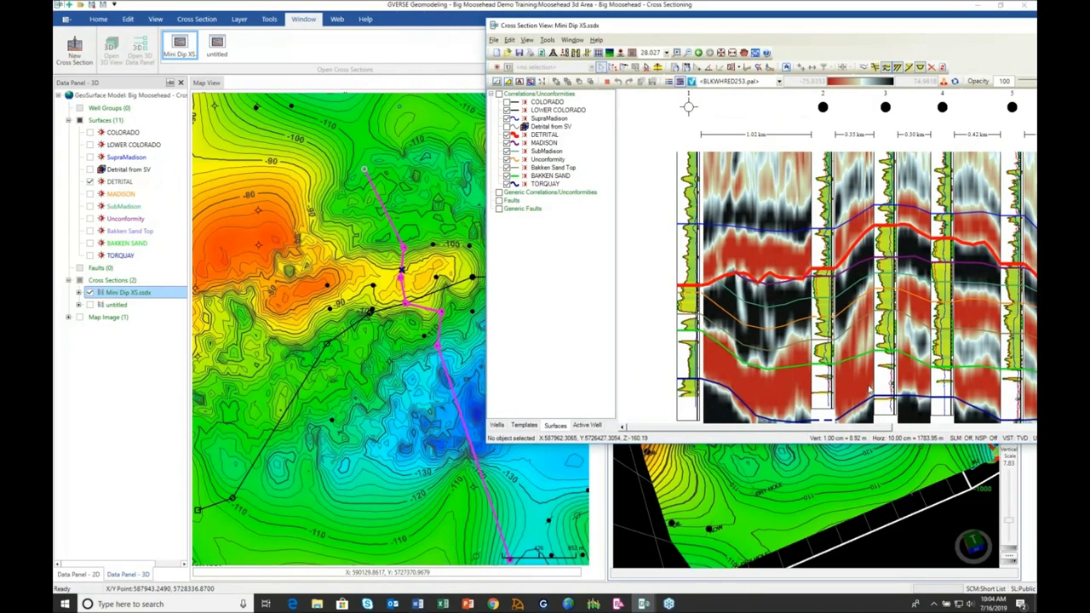
{"action": "scroll", "coordinate": [869, 389], "scroll_direction": "down", "scroll_amount": 1}
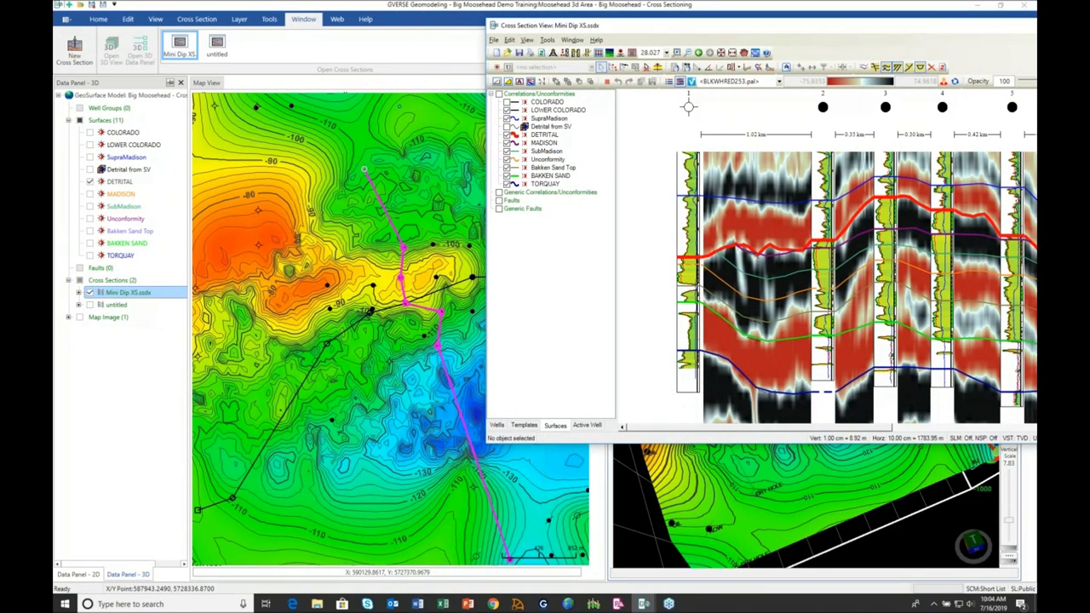
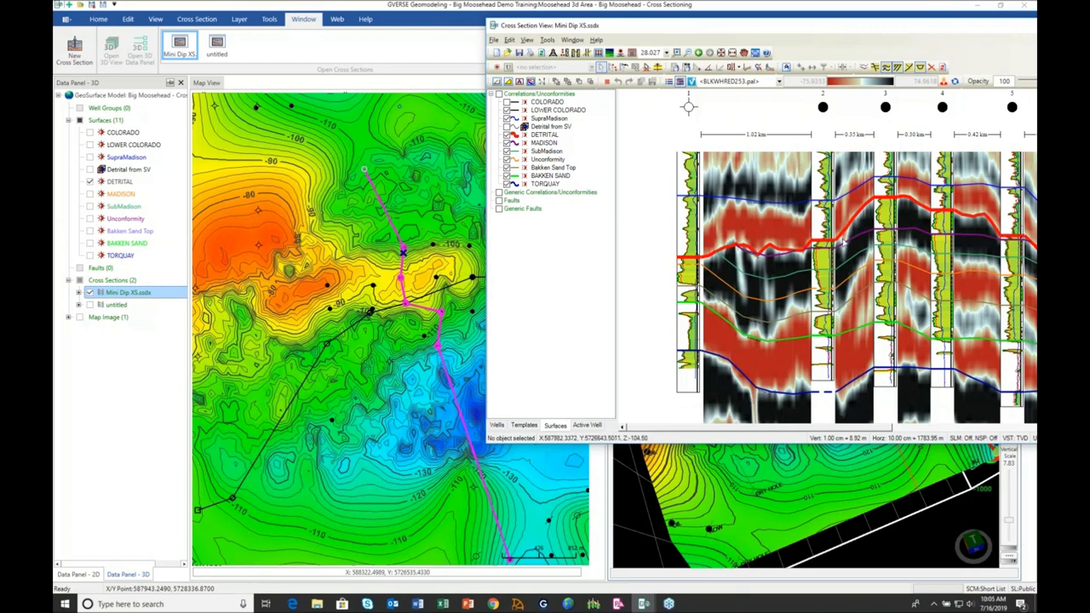
Create a new fault named Big Moosehead Fault and set its color to Red.
{"action": "left_click", "coordinate": [497, 68]}
{"action": "left_click", "coordinate": [720, 210]}
{"action": "left_click", "coordinate": [812, 281]}
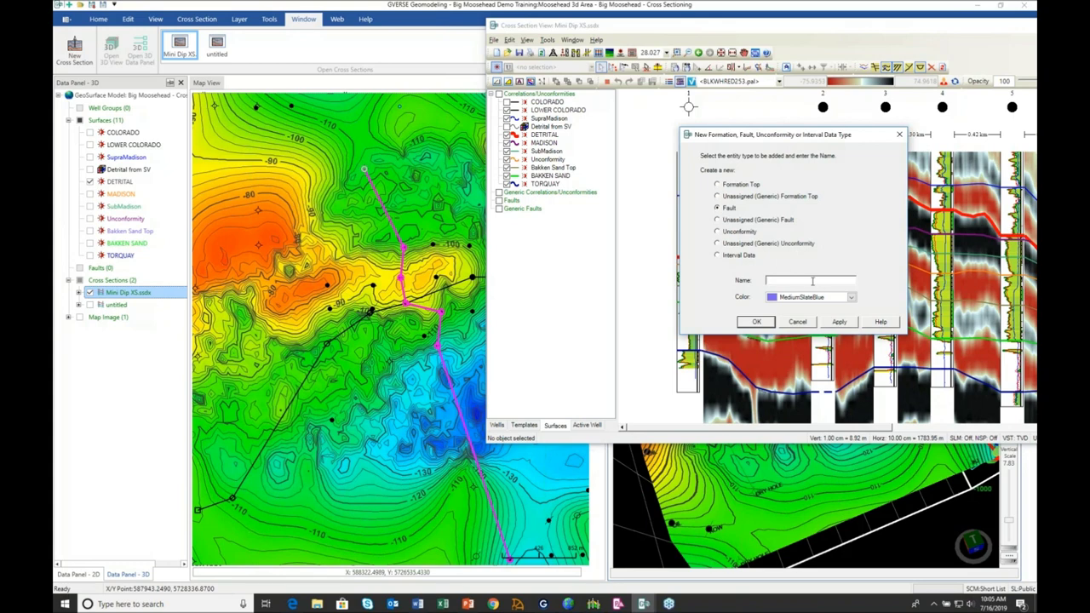
{"action": "type", "text": "Big Moosehead Fault"}
{"action": "left_click", "coordinate": [851, 296]}
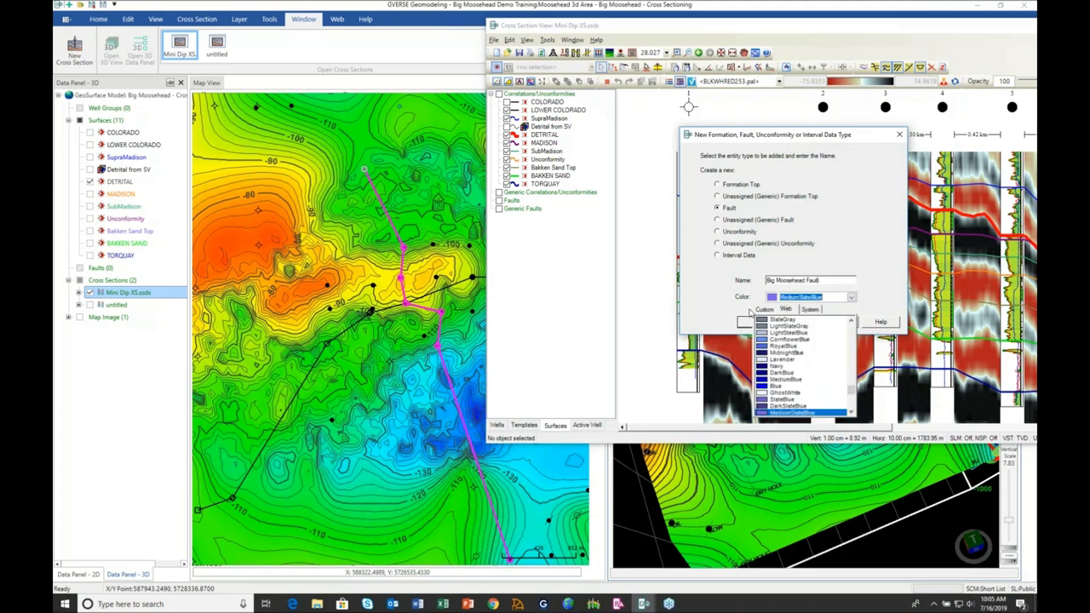
{"action": "left_click", "coordinate": [765, 309]}
{"action": "left_click", "coordinate": [775, 350]}
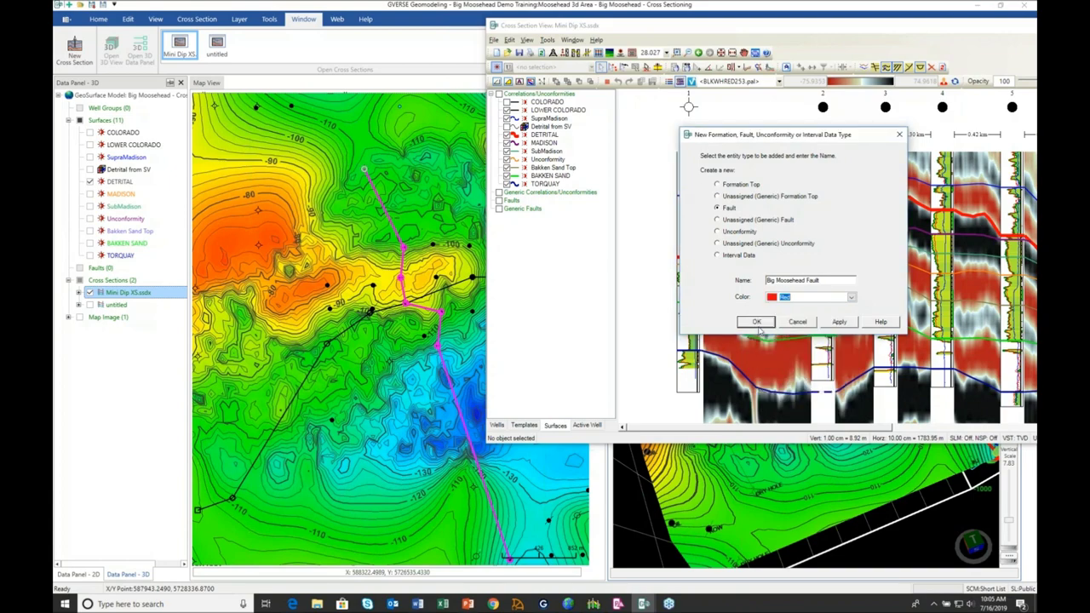
{"action": "left_click", "coordinate": [757, 323]}
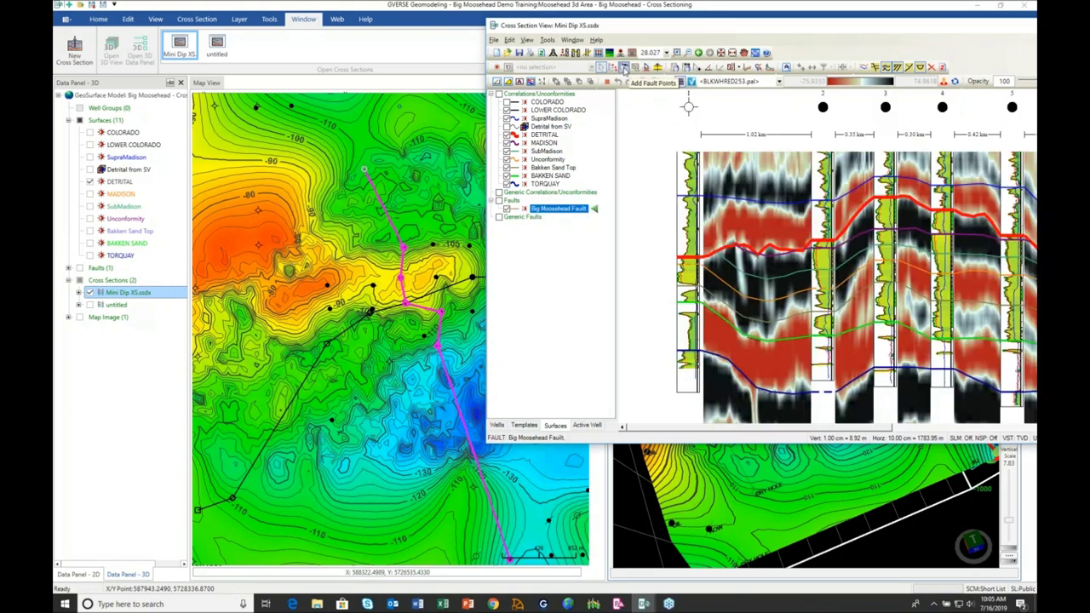
Quick-pick Big Moosehead Fault points down the seismic discontinuity between wells 2 and 3, adjust one pick, and save the fault.
{"action": "left_click", "coordinate": [625, 70]}
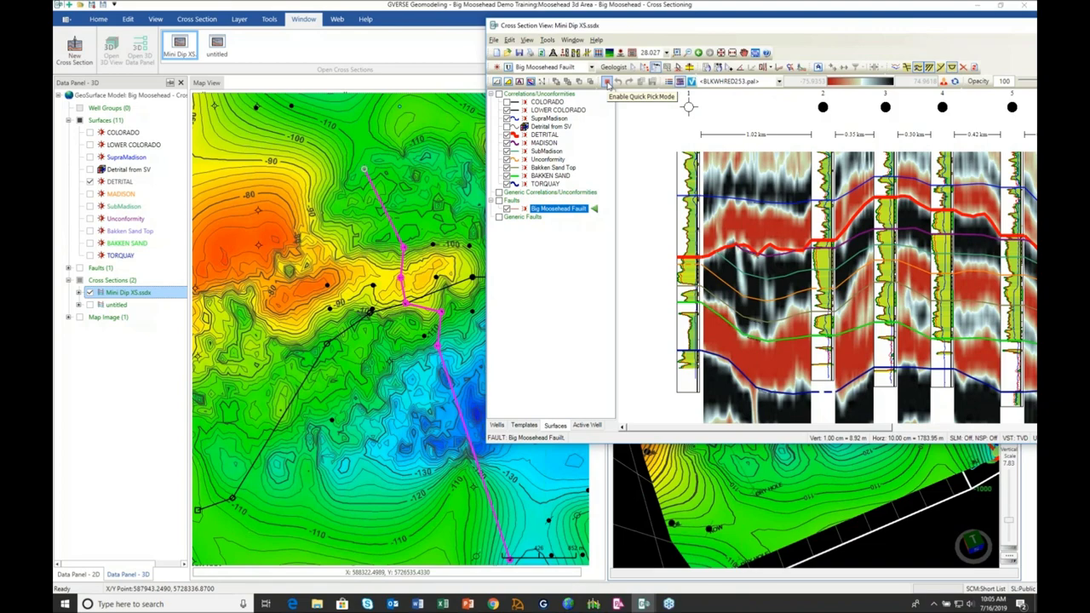
{"action": "left_click", "coordinate": [607, 81]}
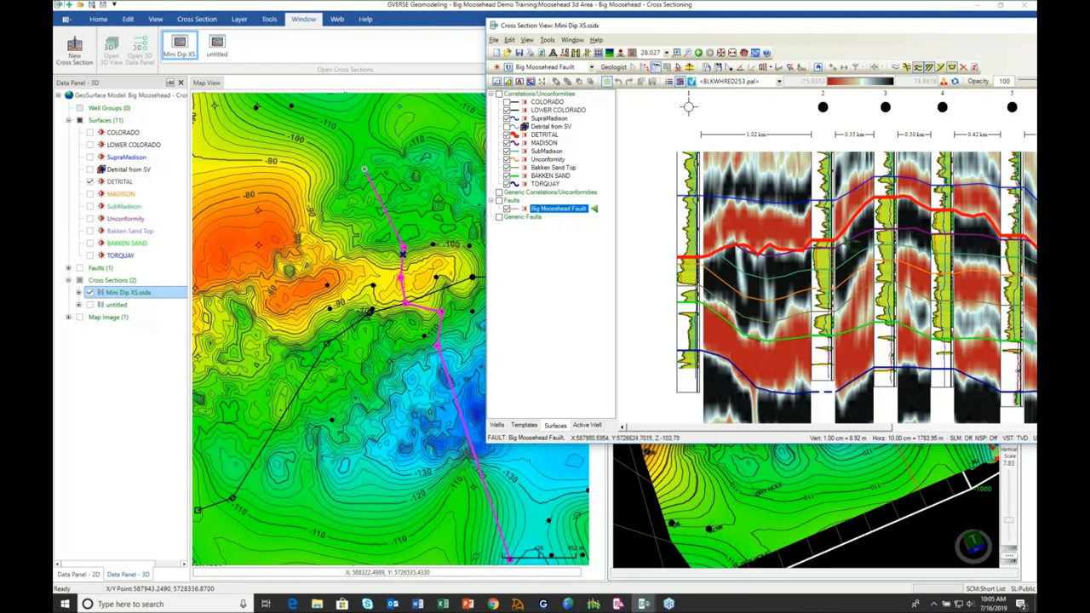
{"action": "left_click", "coordinate": [851, 244]}
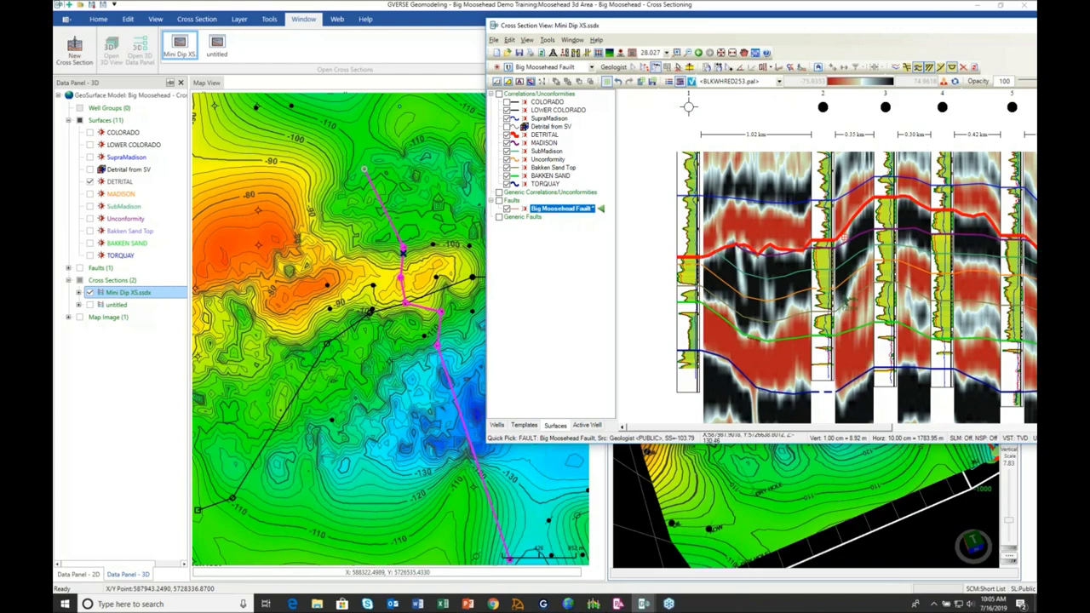
{"action": "left_click", "coordinate": [841, 411]}
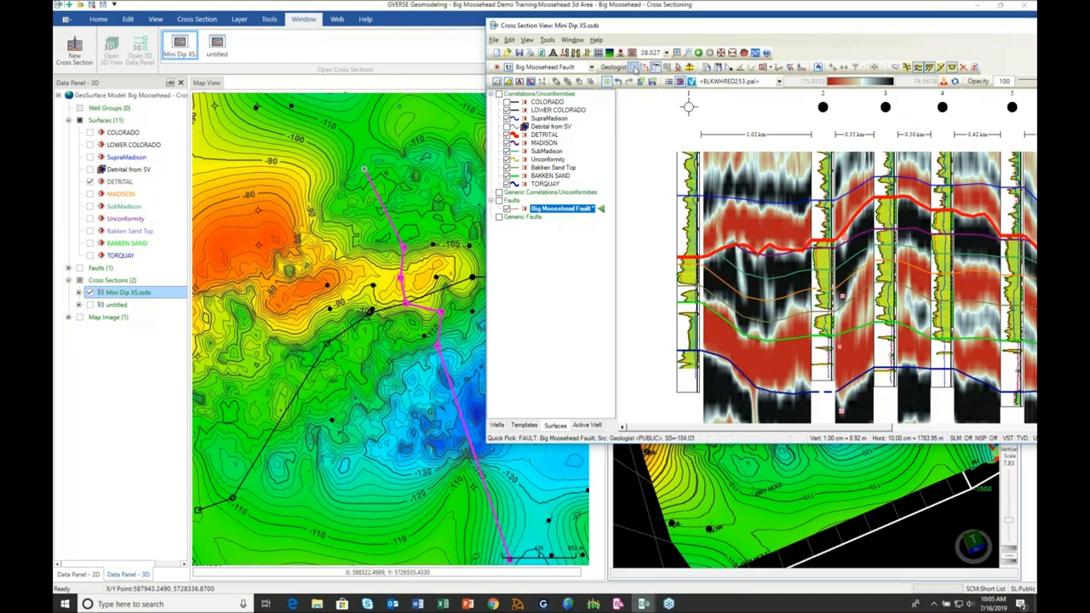
{"action": "left_click", "coordinate": [633, 67]}
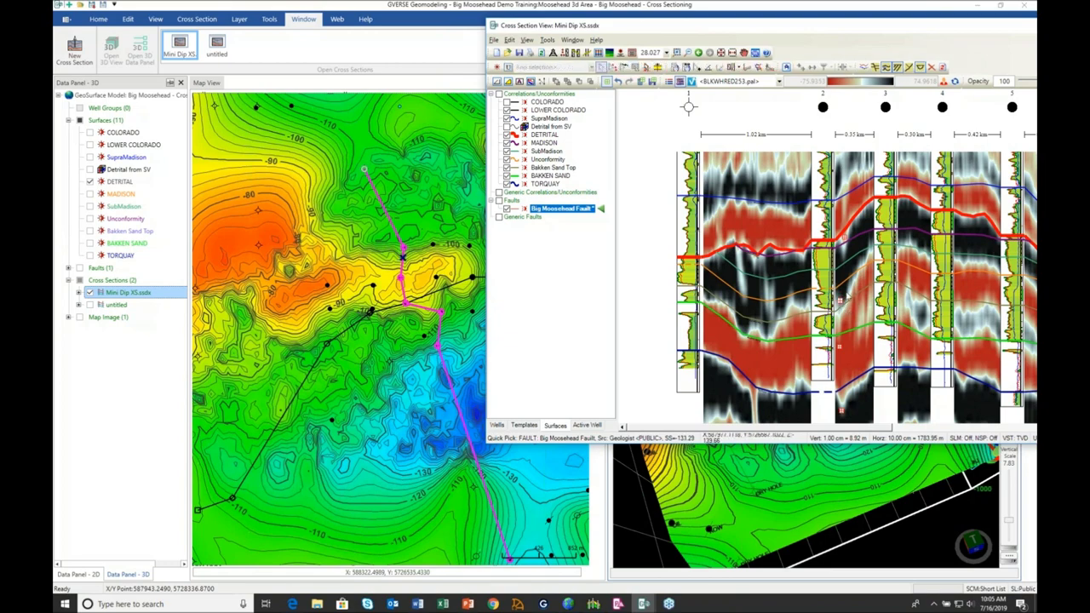
{"action": "left_click", "coordinate": [839, 298]}
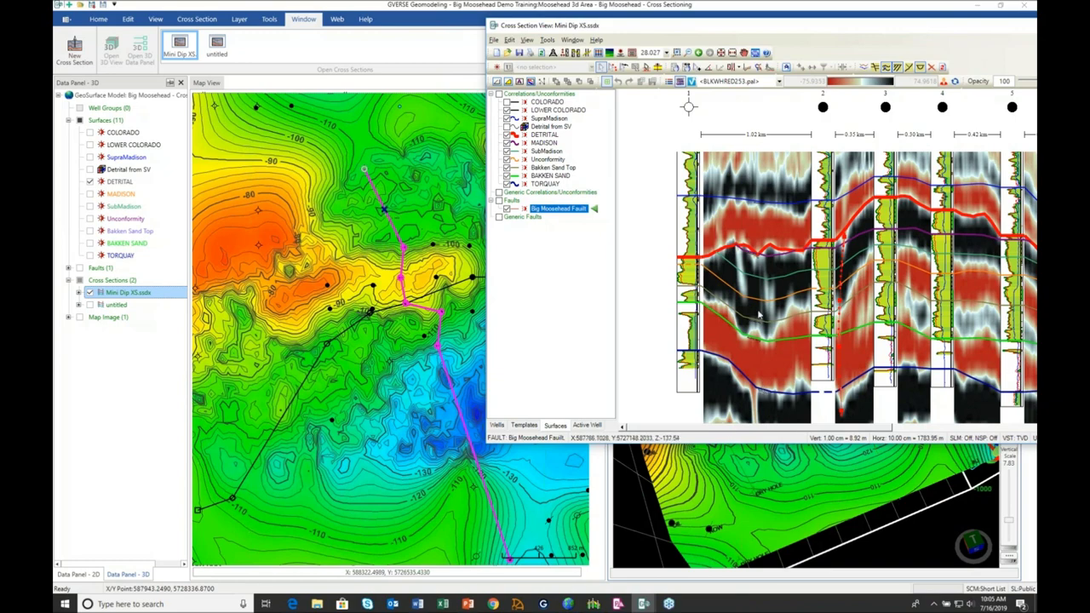
Quick-pick an unassigned fault down the seismic break between wells 1 and 2 and save the picks.
{"action": "left_click", "coordinate": [549, 193]}
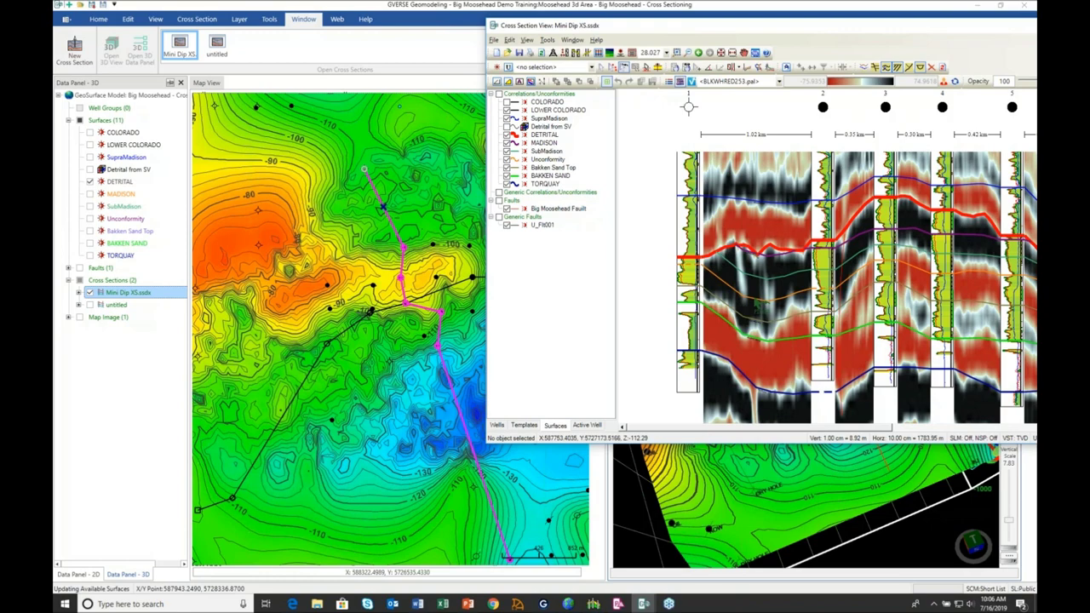
{"action": "left_click", "coordinate": [752, 293]}
{"action": "left_click", "coordinate": [752, 366]}
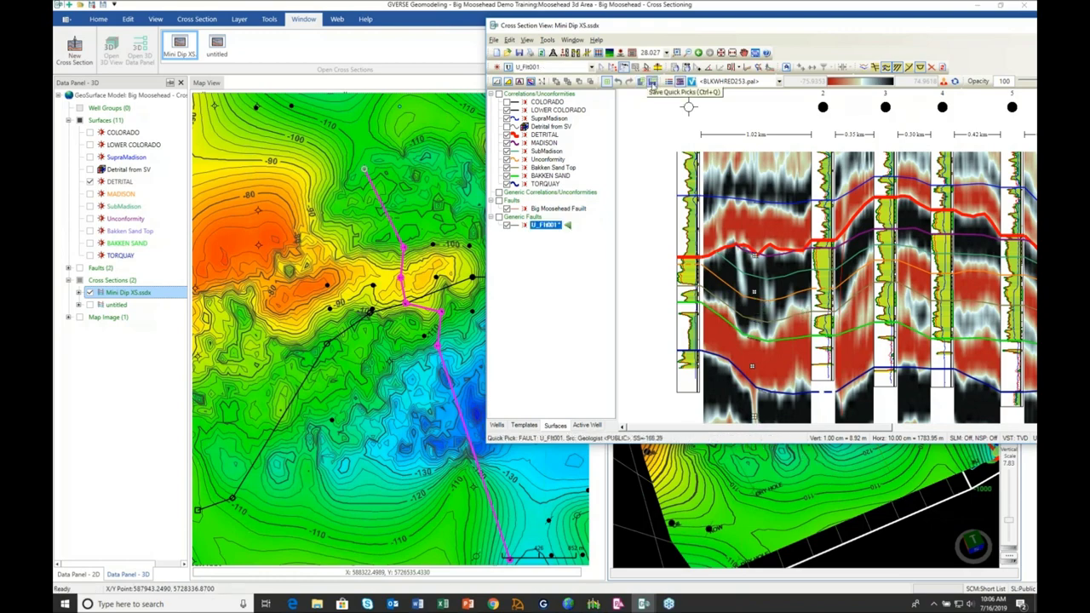
{"action": "left_click", "coordinate": [653, 83]}
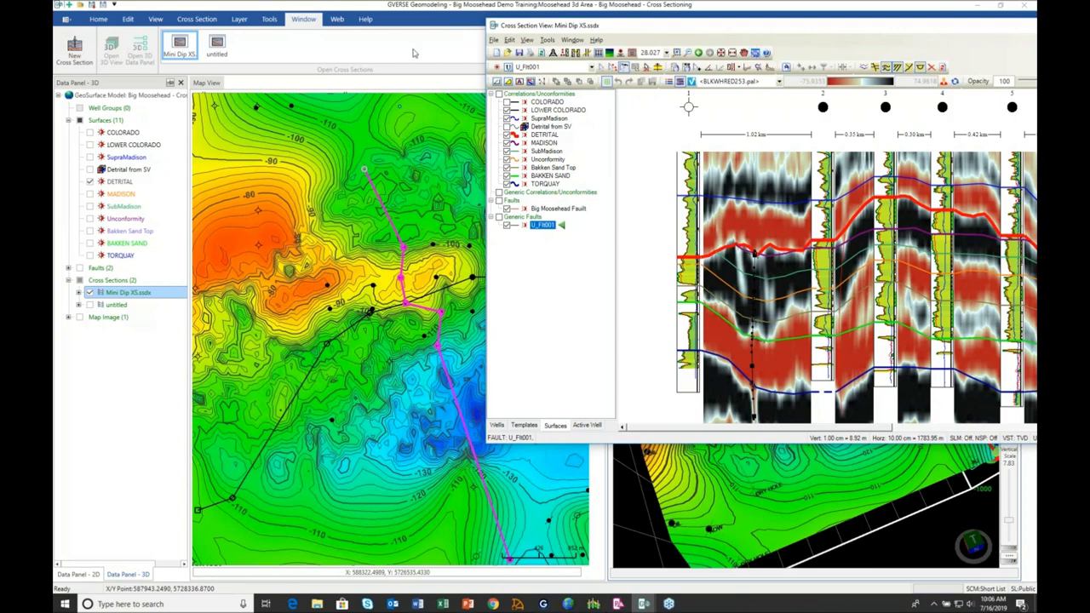
Return to the map and add a modeling region around the field, named Big Moosehead Field.
{"action": "left_click", "coordinate": [413, 53]}
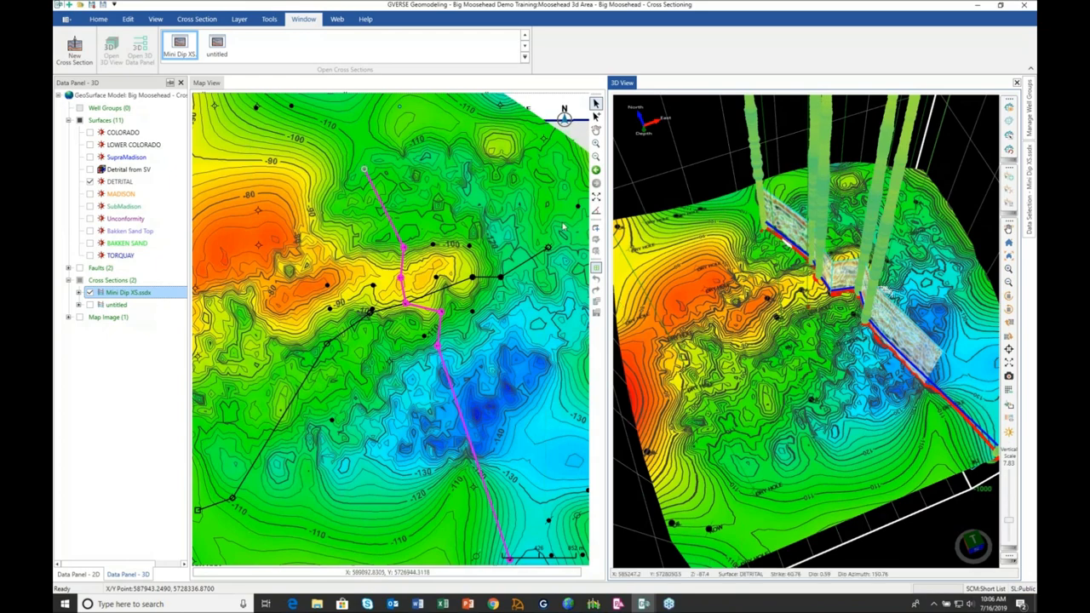
{"action": "left_click", "coordinate": [596, 229]}
{"action": "left_click", "coordinate": [491, 372]}
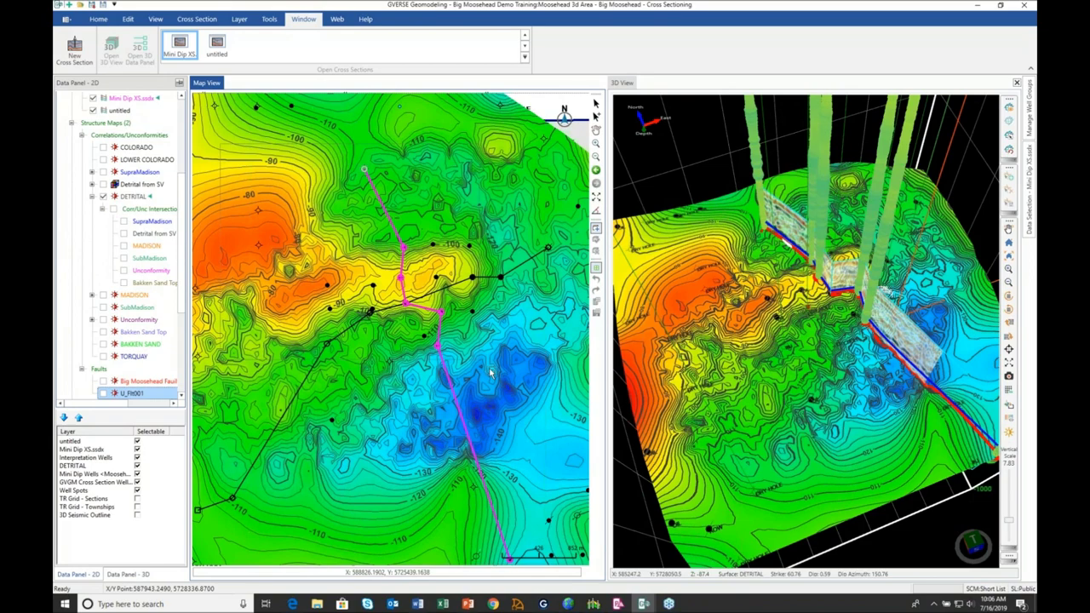
{"action": "left_click", "coordinate": [489, 367]}
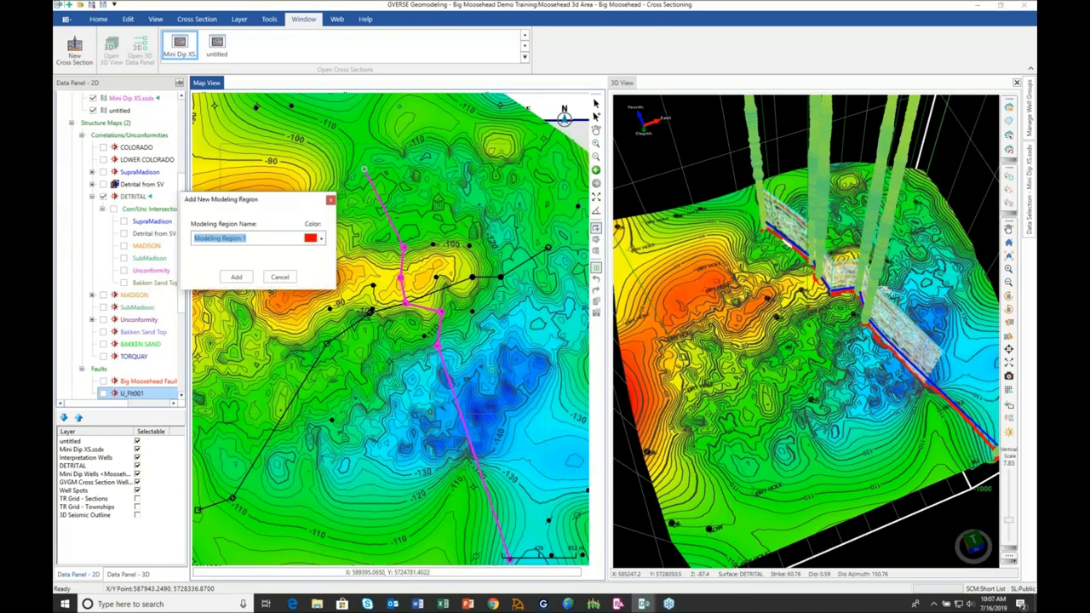
{"action": "left_click_drag", "start_coordinate": [251, 193], "coordinate": [455, 169]}
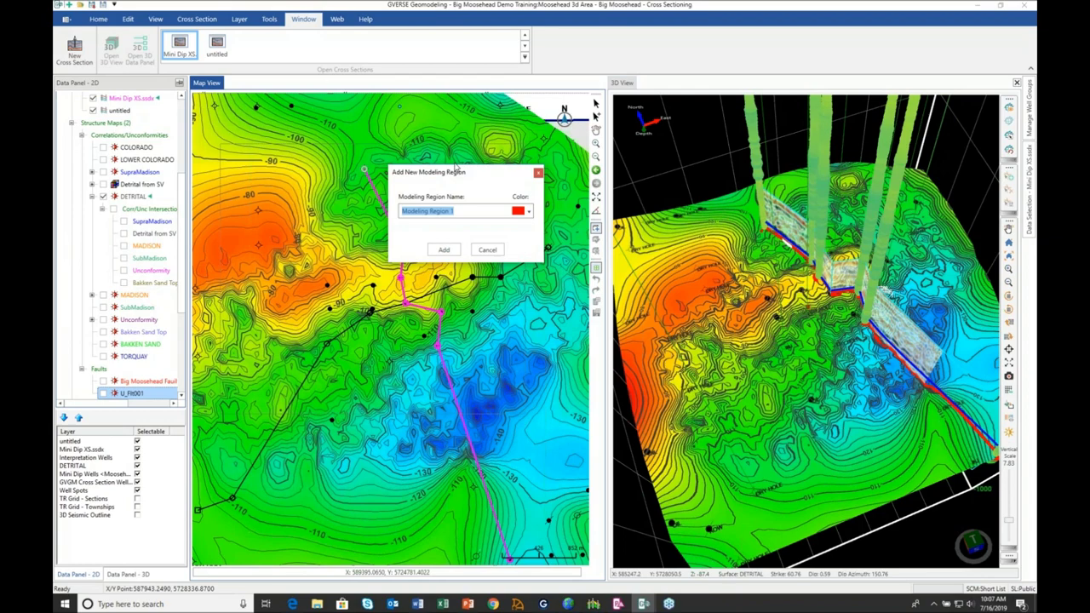
{"action": "type", "text": "B"}
{"action": "type", "text": "ig Moos"}
{"action": "type", "text": "eha"}
{"action": "type", "text": "ad"}
{"action": "type", "text": " Field"}
{"action": "left_click", "coordinate": [445, 250]}
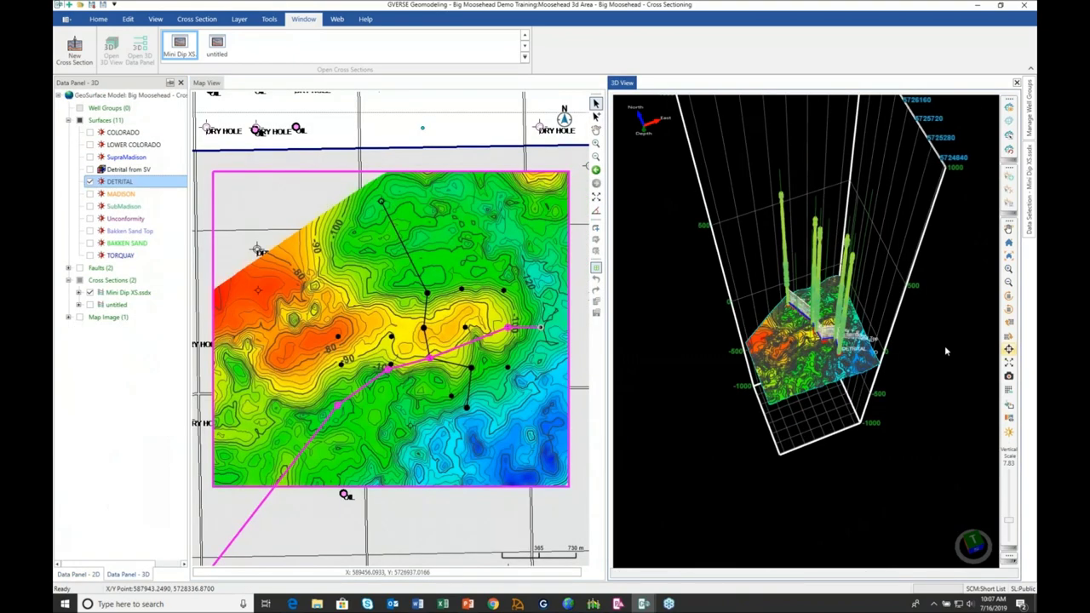
Define a buffer projected cross section about 1.94 km long running north to south across the middle of the DETRITAL map.
{"action": "scroll", "coordinate": [865, 361], "scroll_direction": "up", "scroll_amount": 5}
{"action": "middle_click_drag", "start_coordinate": [865, 361], "coordinate": [827, 366]}
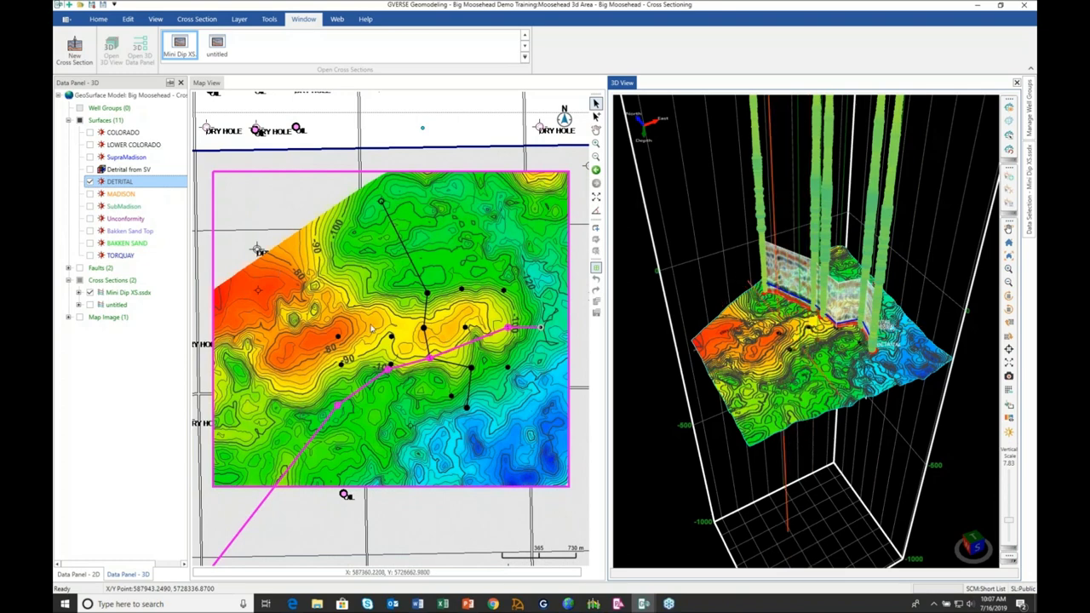
{"action": "left_click", "coordinate": [193, 23]}
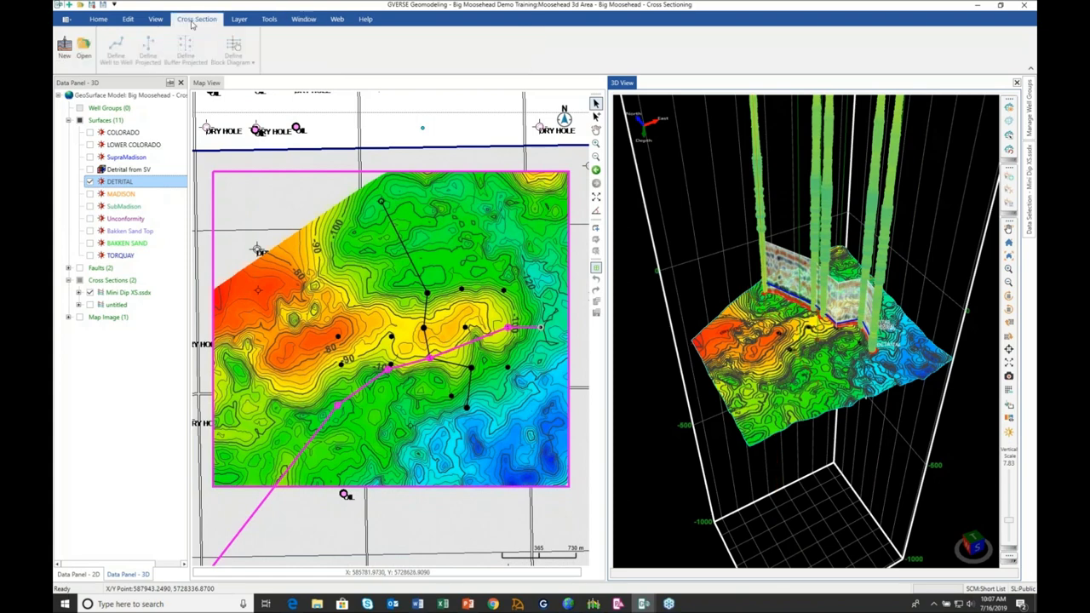
{"action": "left_click", "coordinate": [356, 106]}
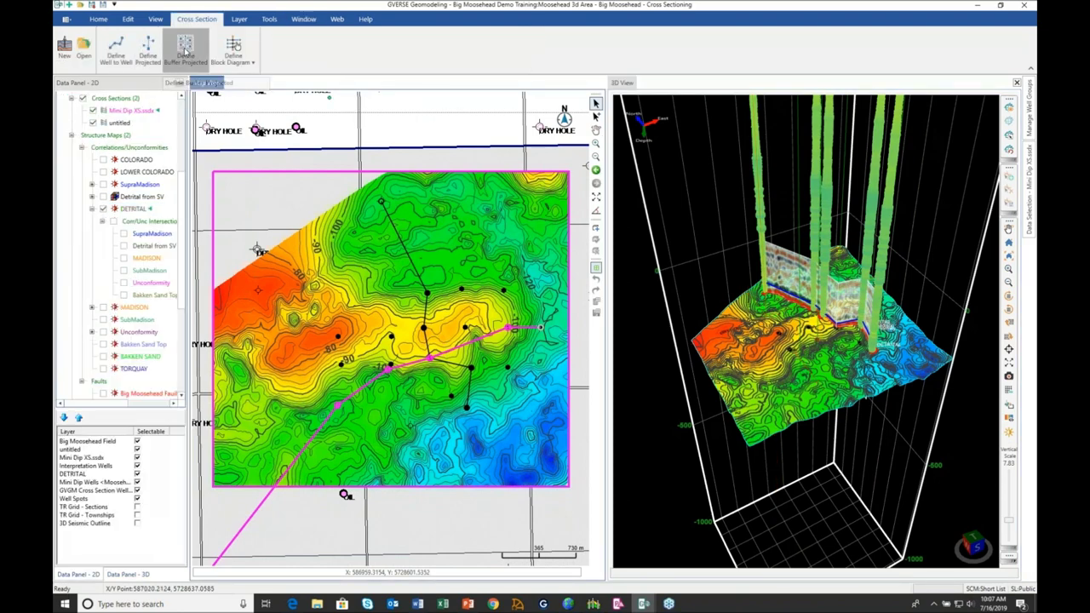
{"action": "left_click", "coordinate": [185, 51]}
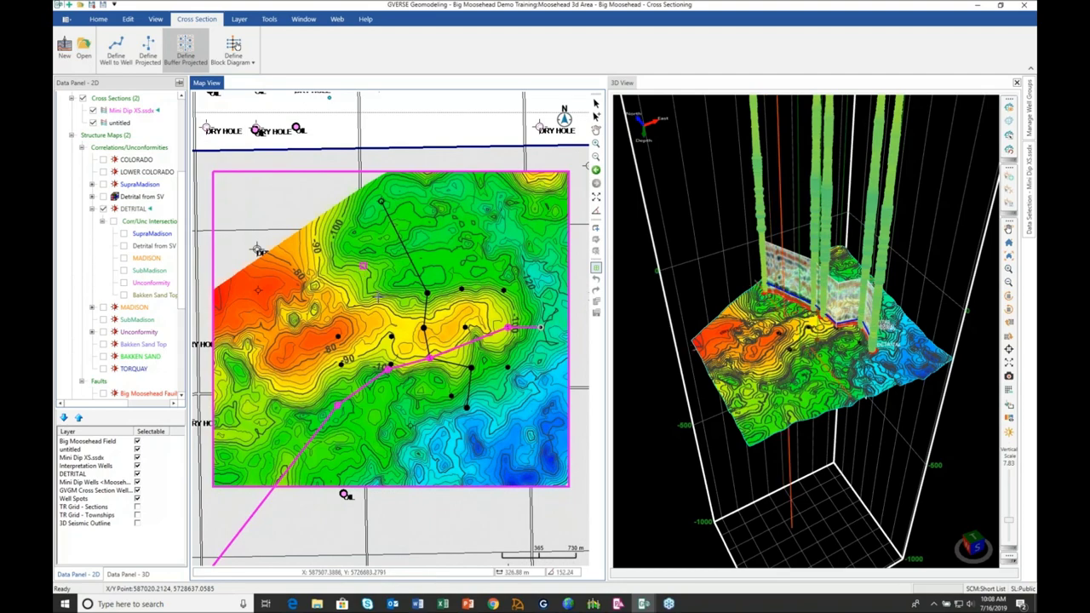
{"action": "left_click", "coordinate": [363, 267]}
{"action": "left_click", "coordinate": [389, 366]}
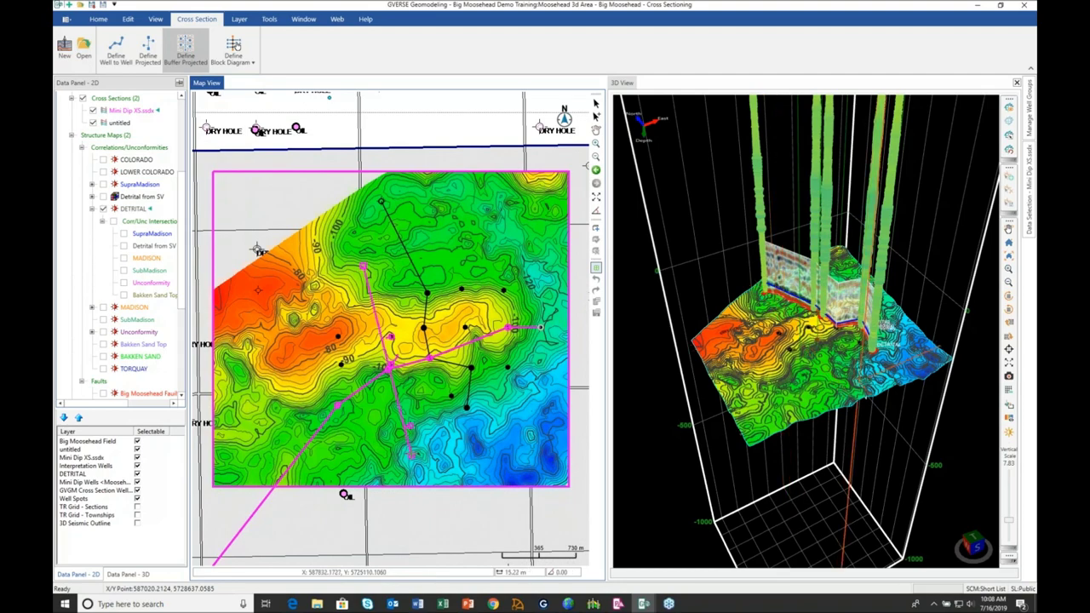
{"action": "double_click", "coordinate": [411, 456]}
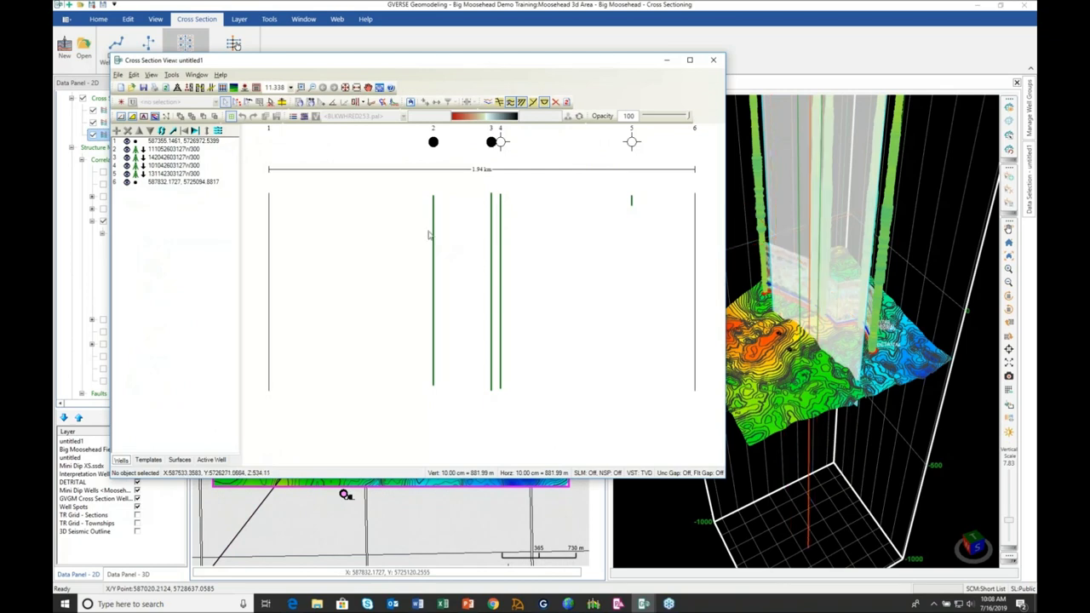
Apply the Correlation Template_Proportional Buffered template to the new cross section, accepting replacement of its wells.
{"action": "left_click", "coordinate": [150, 460]}
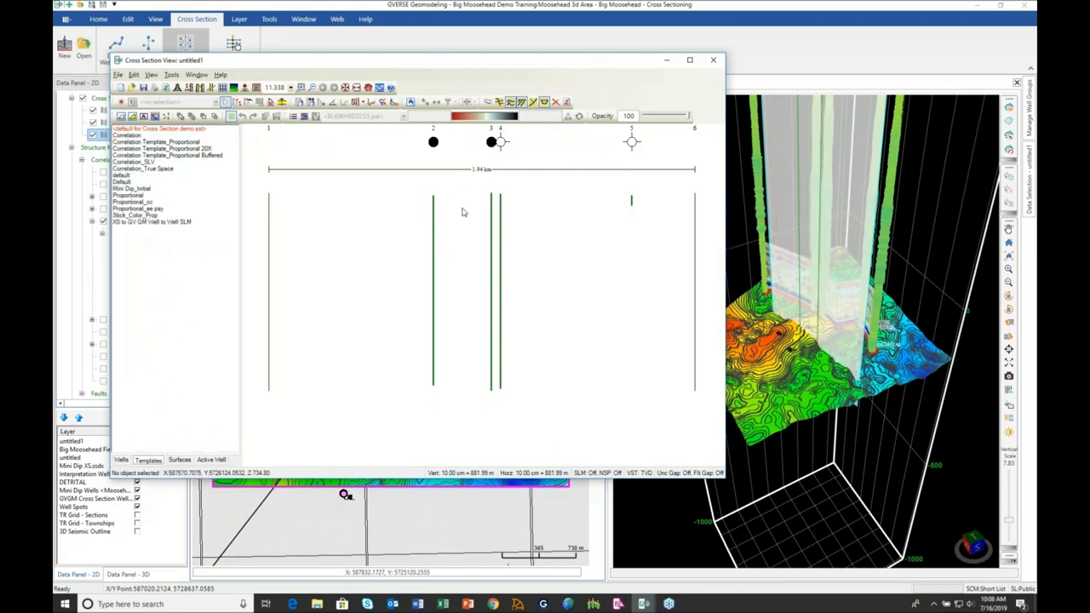
{"action": "left_click", "coordinate": [189, 155]}
{"action": "right_click", "coordinate": [191, 156]}
{"action": "left_click", "coordinate": [224, 161]}
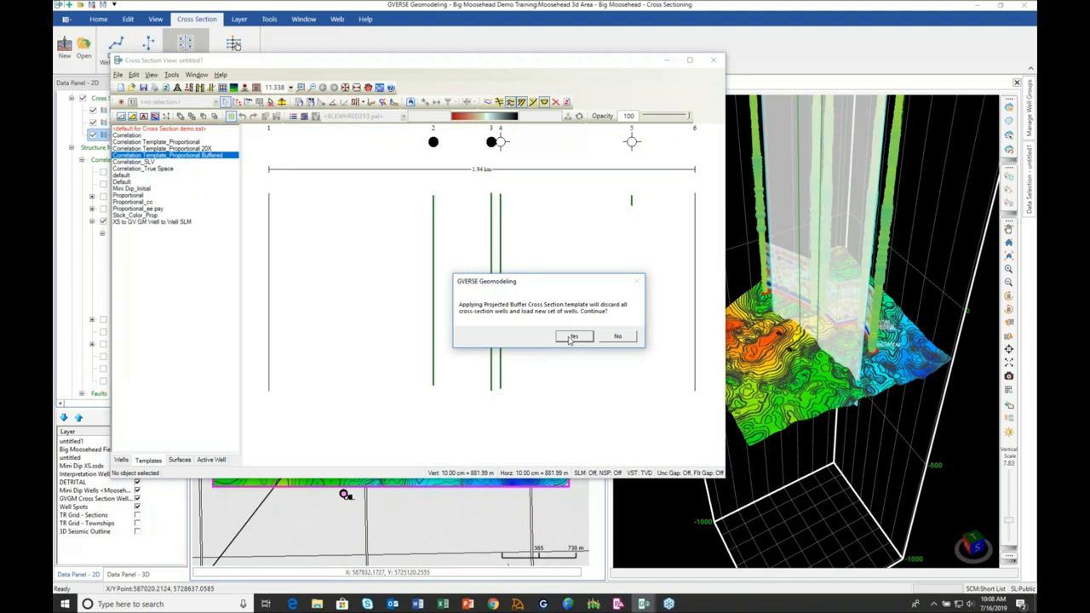
{"action": "left_click", "coordinate": [572, 338]}
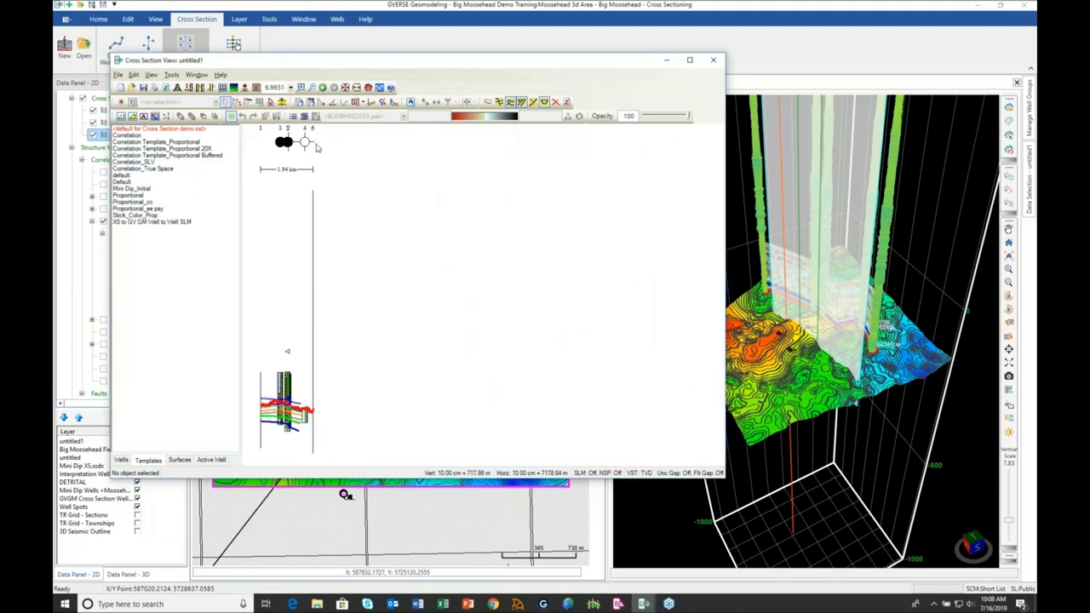
Display the seismic backdrop behind the new cross section's correlations and place its window beside the map.
{"action": "scroll", "coordinate": [565, 360], "scroll_direction": "up", "scroll_amount": 5}
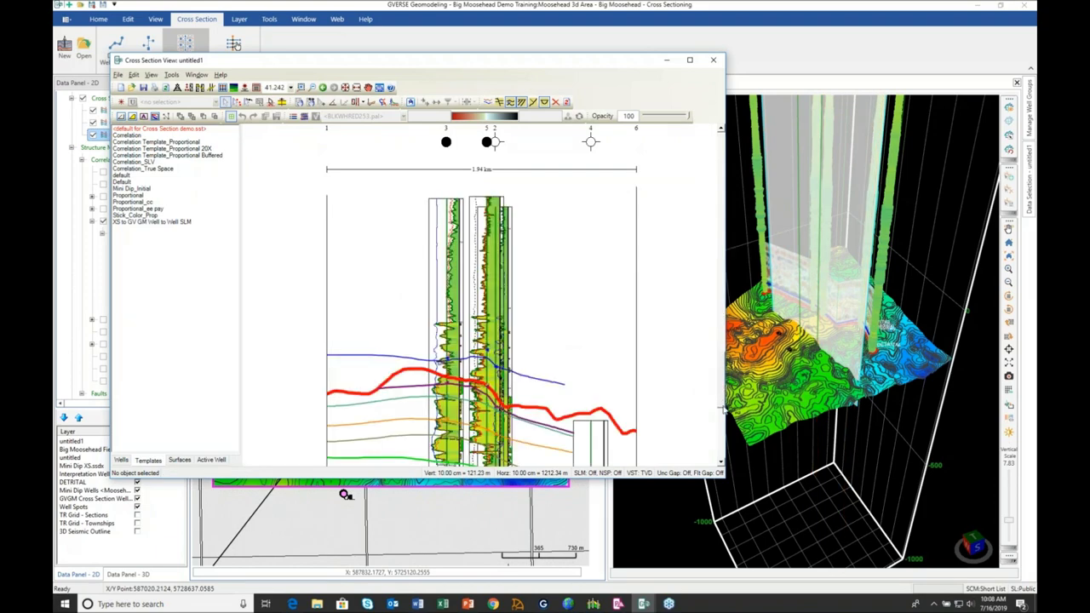
{"action": "scroll", "coordinate": [723, 410], "scroll_direction": "down", "scroll_amount": 3}
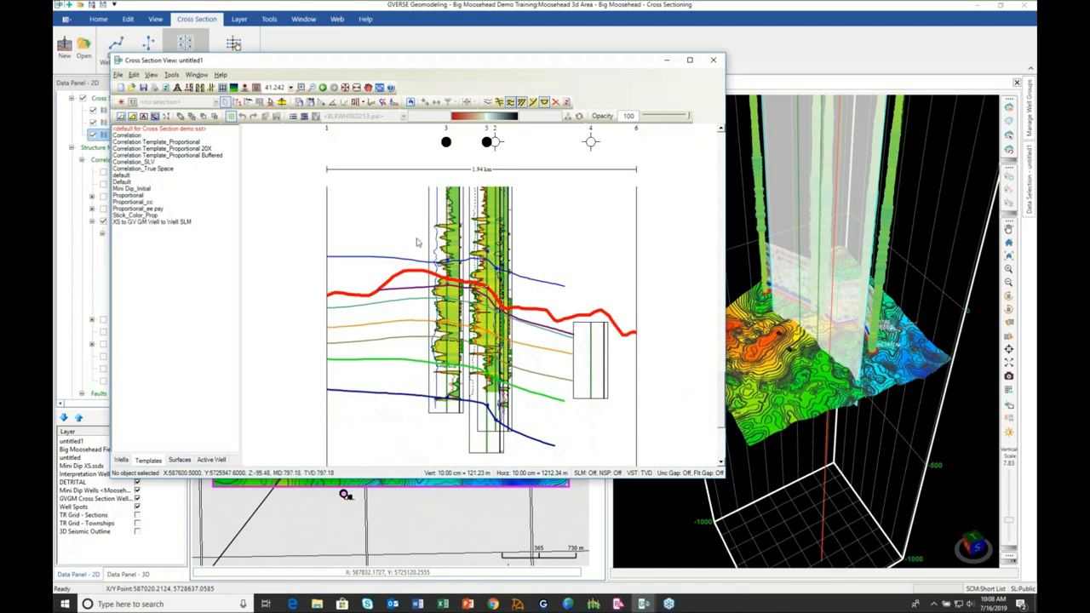
{"action": "left_click", "coordinate": [304, 117]}
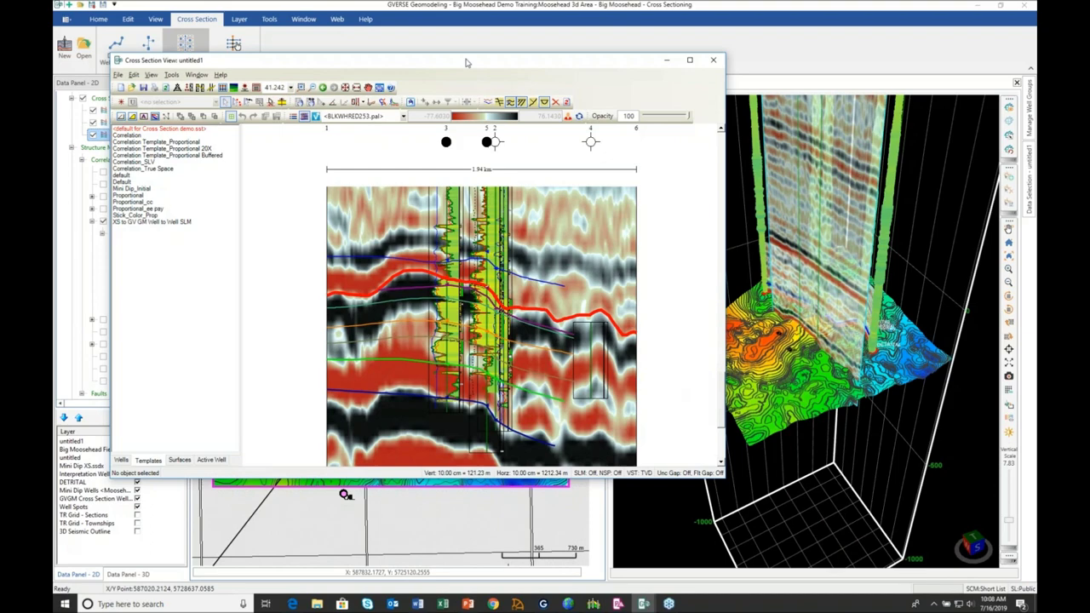
{"action": "left_click_drag", "start_coordinate": [465, 62], "coordinate": [840, 73]}
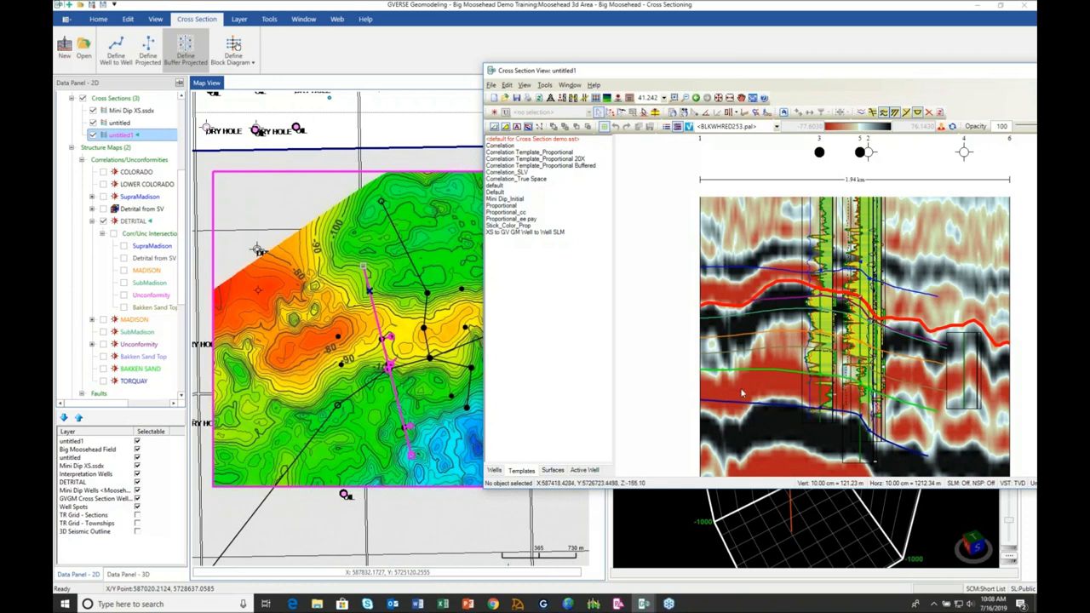
Quick-pick another unassigned fault near the north end of the new cross section, save the picks, and return to the map.
{"action": "left_click", "coordinate": [553, 470]}
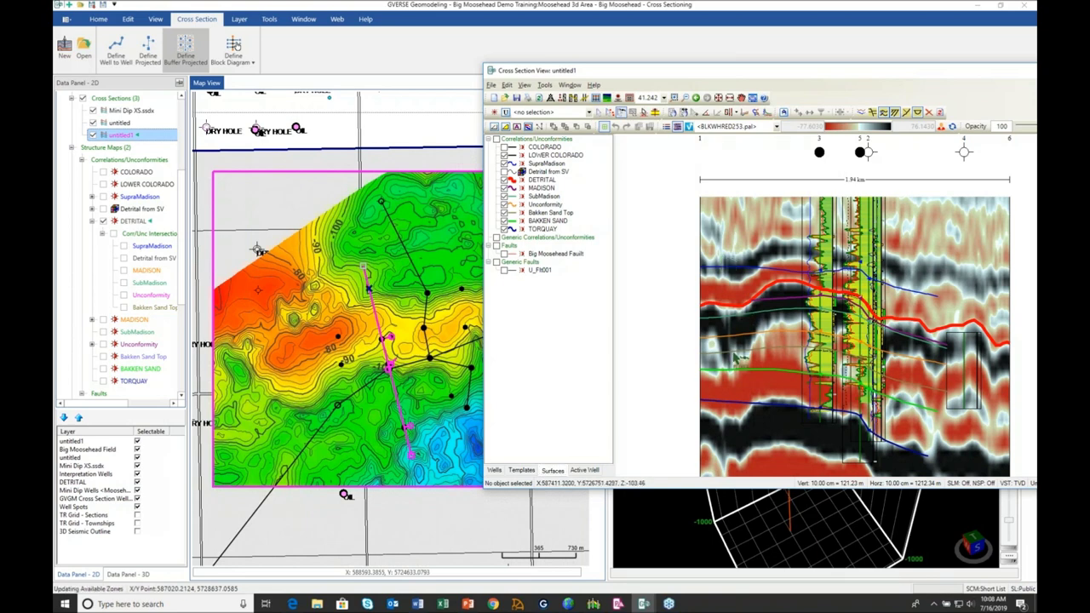
{"action": "left_click", "coordinate": [737, 358]}
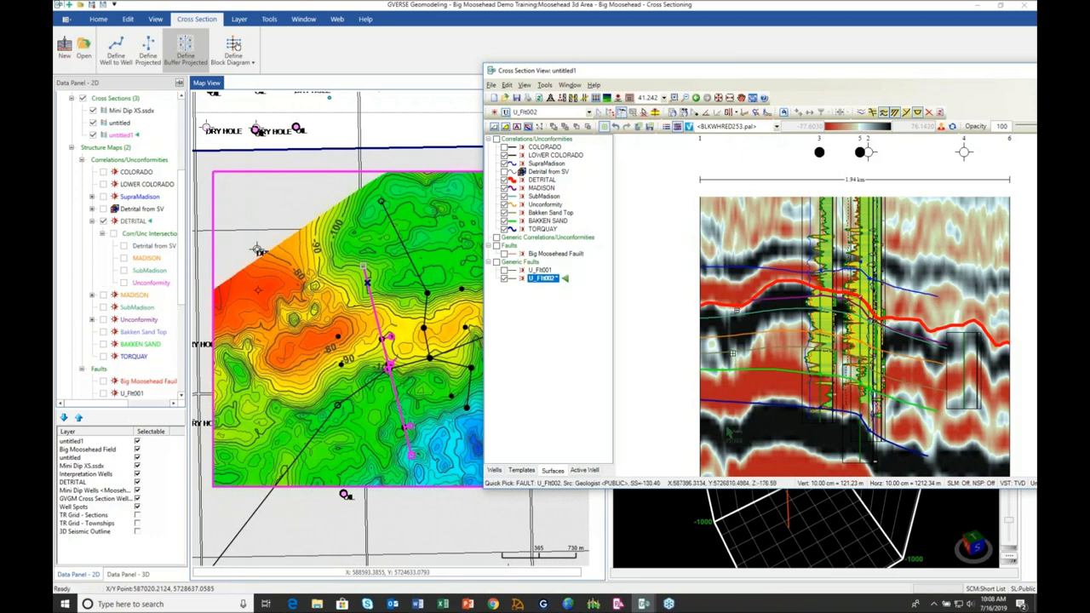
{"action": "left_click", "coordinate": [649, 126]}
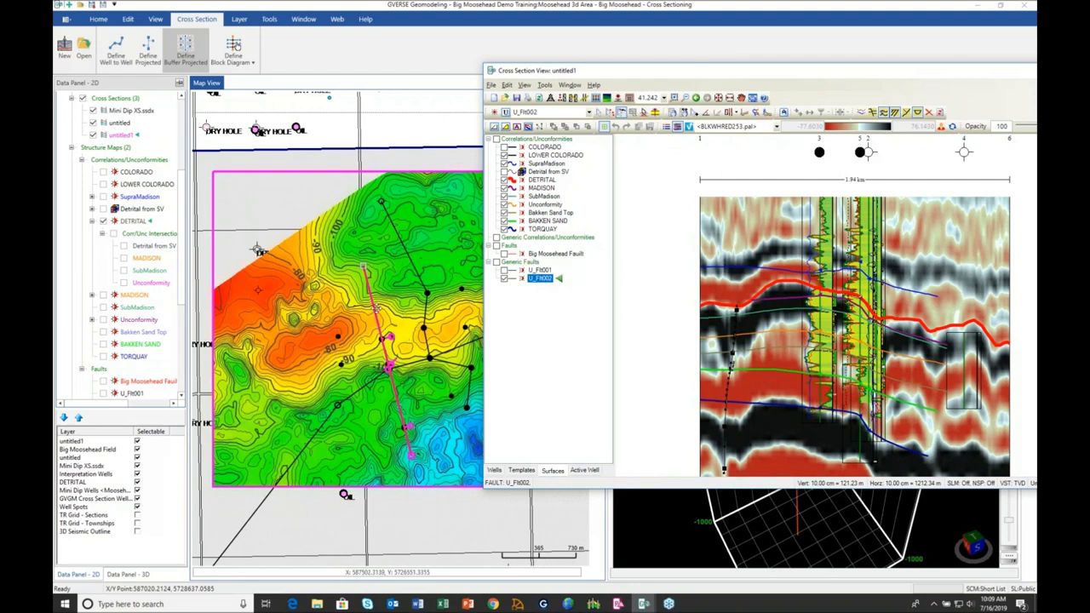
{"action": "left_click", "coordinate": [373, 309]}
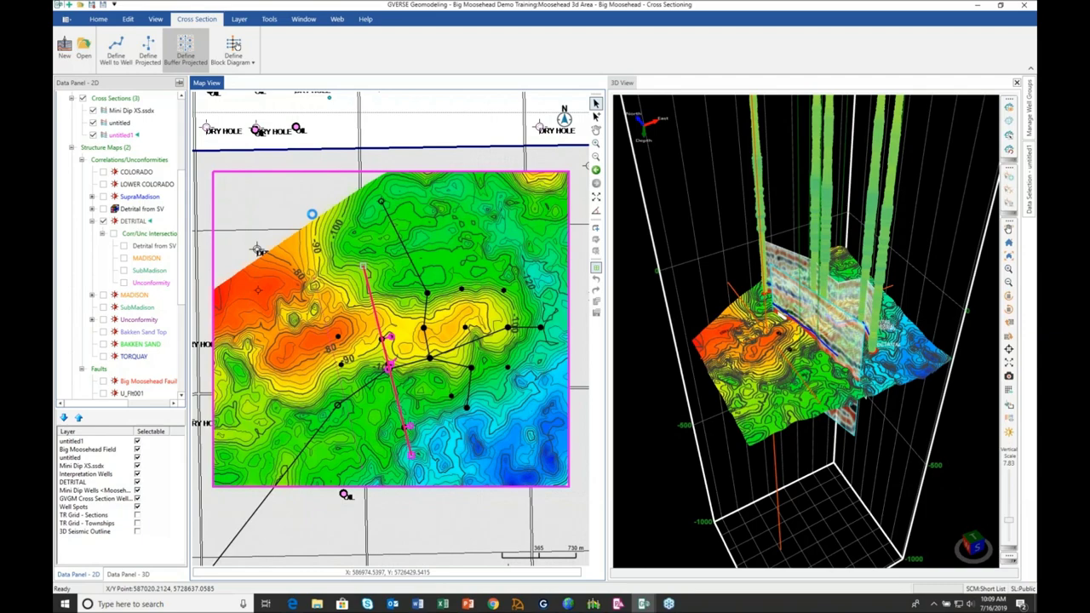
Move the cross section west on the DETRITAL map and quick-pick another unassigned fault near its north end.
{"action": "left_click", "coordinate": [312, 214]}
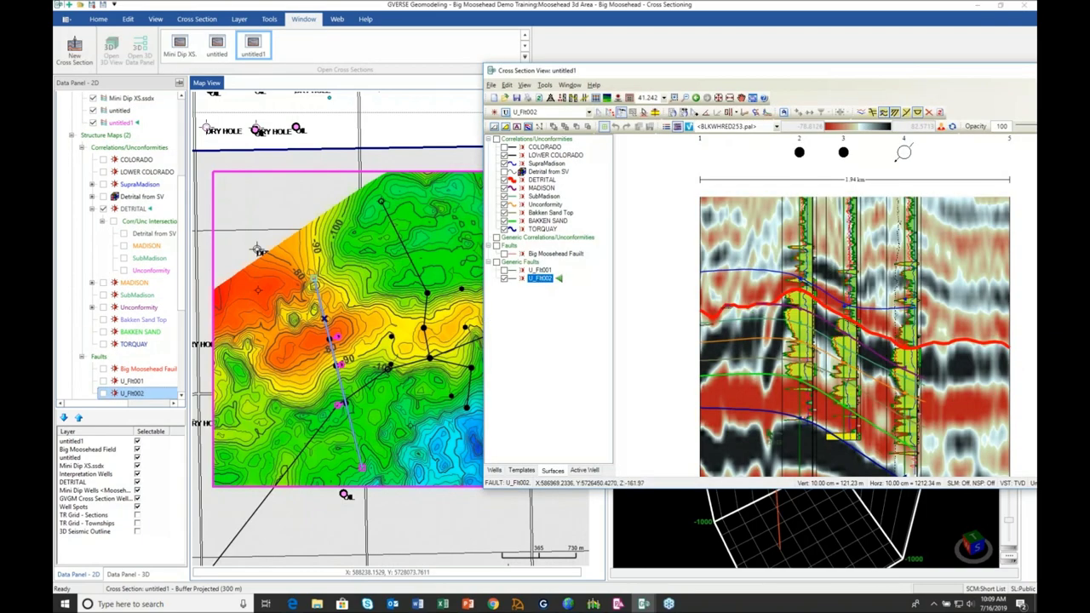
{"action": "left_click", "coordinate": [553, 237]}
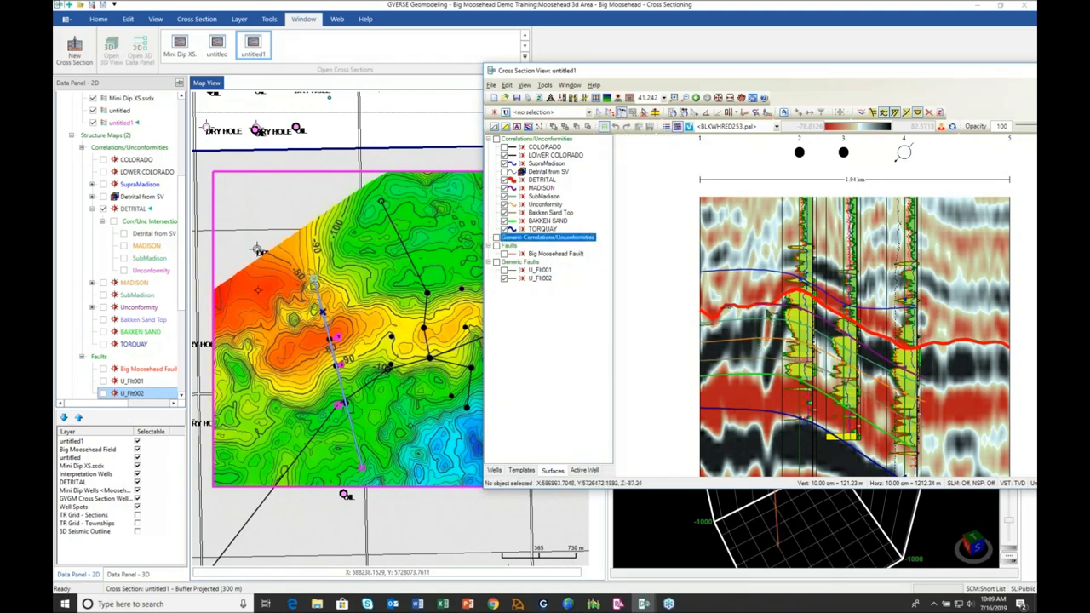
{"action": "left_click", "coordinate": [775, 316]}
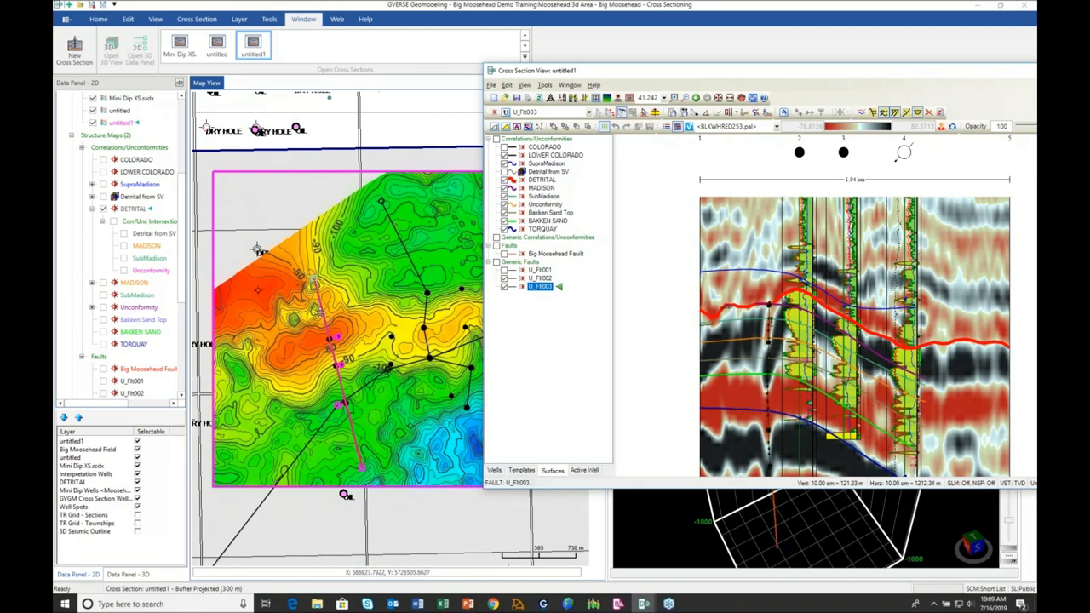
Shift the cross section farther west across the orange structural high and display its seismic with the nearby wells.
{"action": "left_click", "coordinate": [258, 250]}
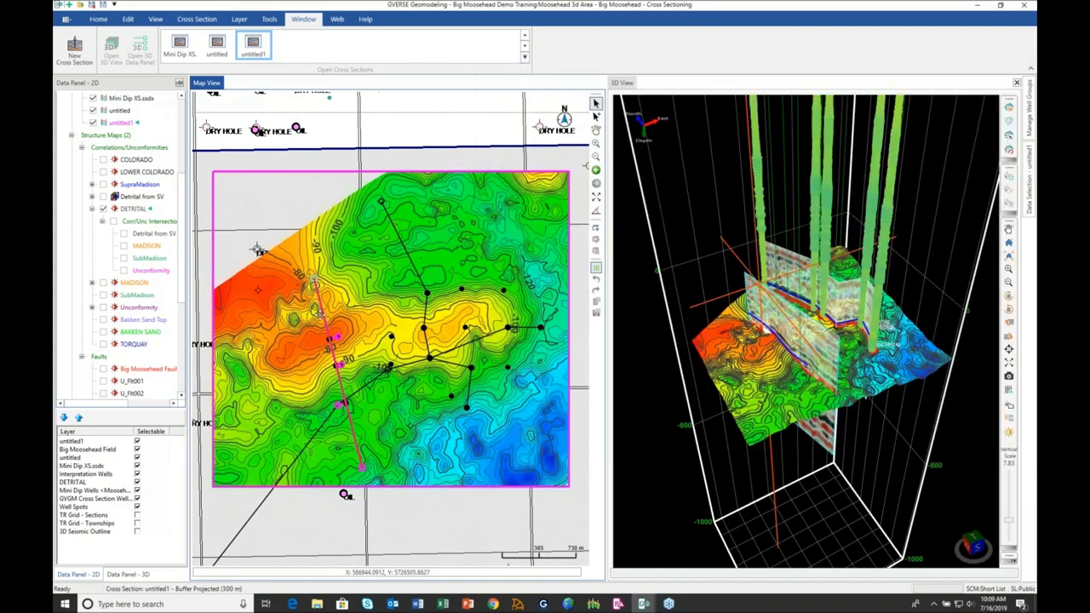
{"action": "left_click", "coordinate": [255, 51]}
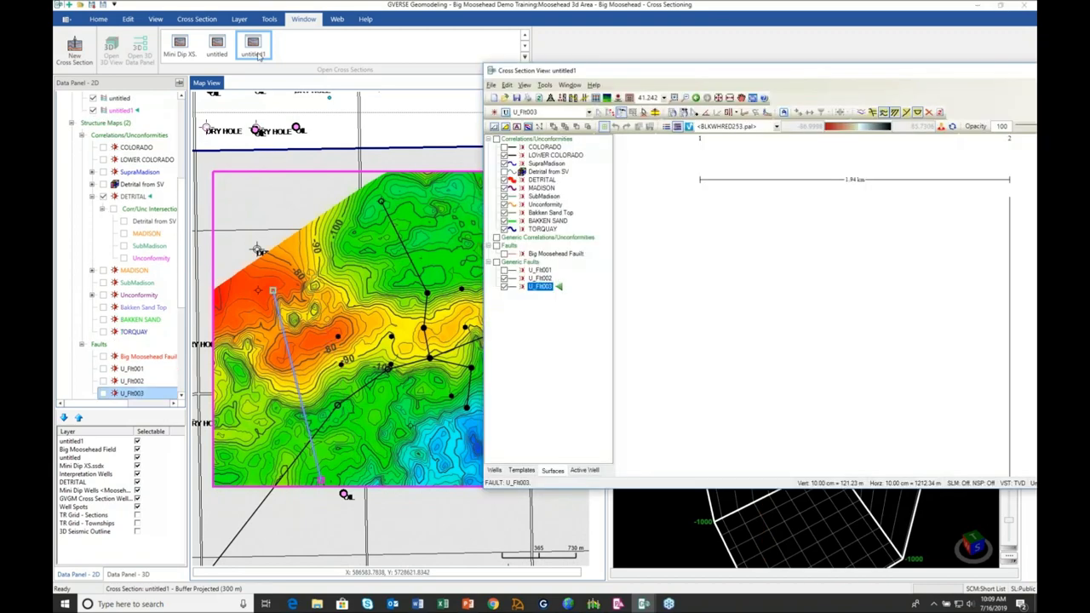
{"action": "left_click", "coordinate": [719, 98]}
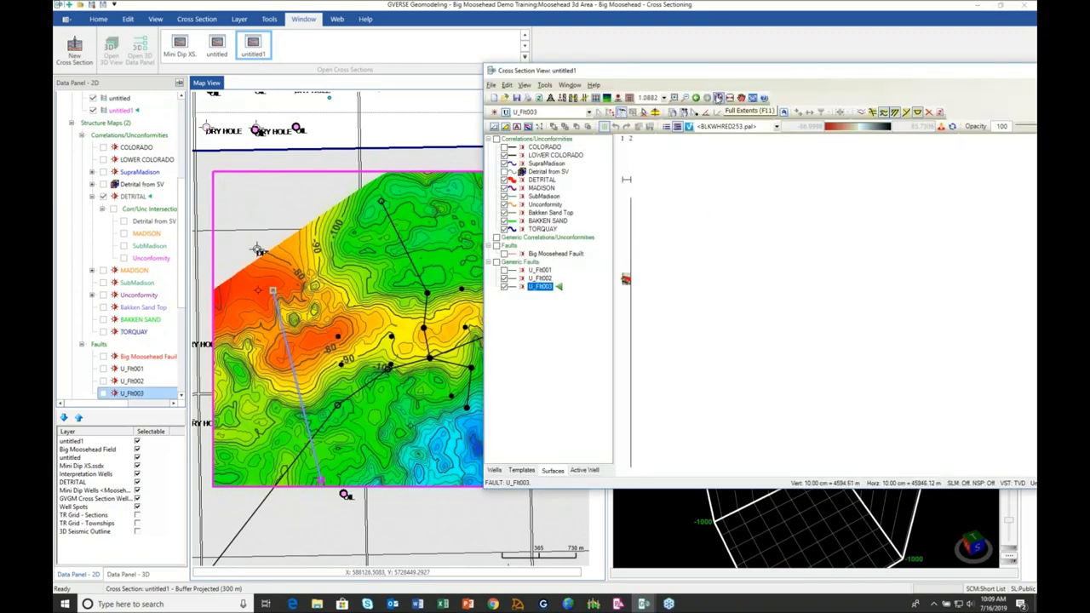
{"action": "left_click", "coordinate": [730, 98]}
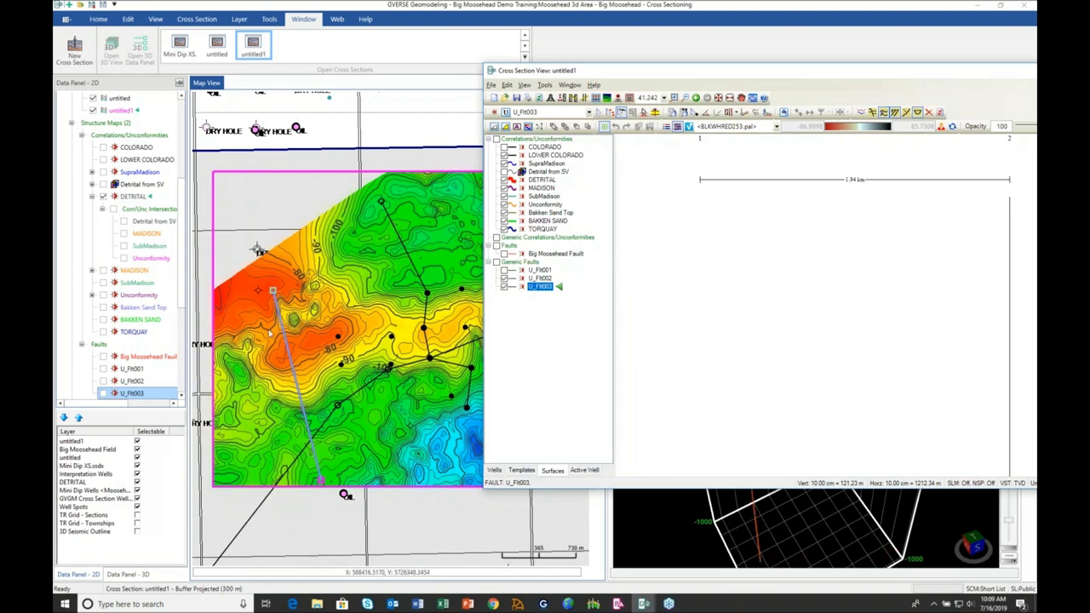
{"action": "left_click", "coordinate": [292, 321]}
{"action": "left_click", "coordinate": [292, 320]}
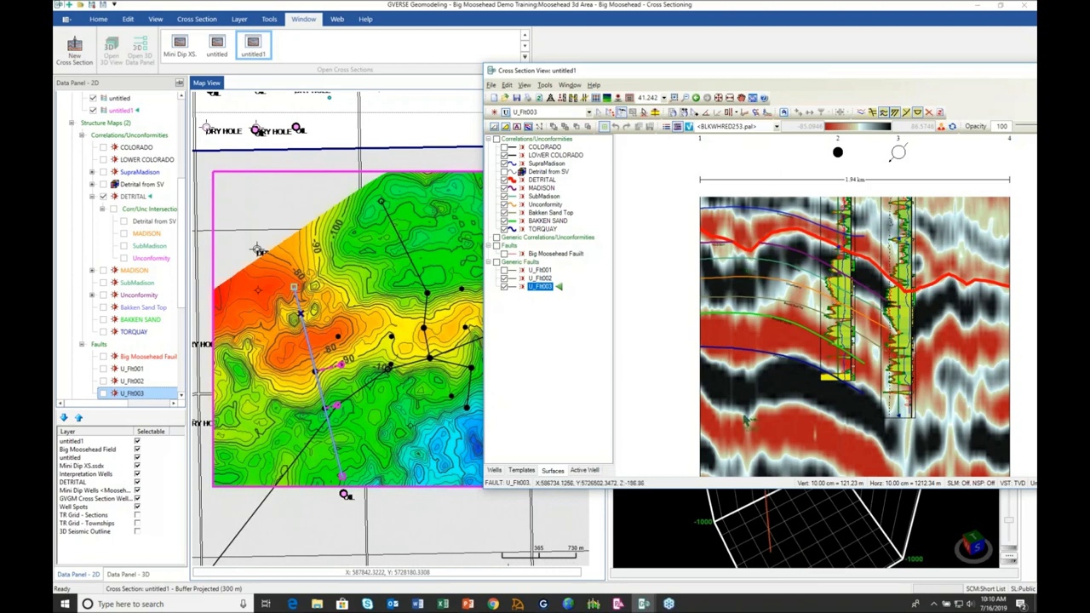
Quick-pick a new unassigned fault near the cross section's north end, from the DETRITAL horizon down through the deeper reflectors.
{"action": "left_click", "coordinate": [541, 236]}
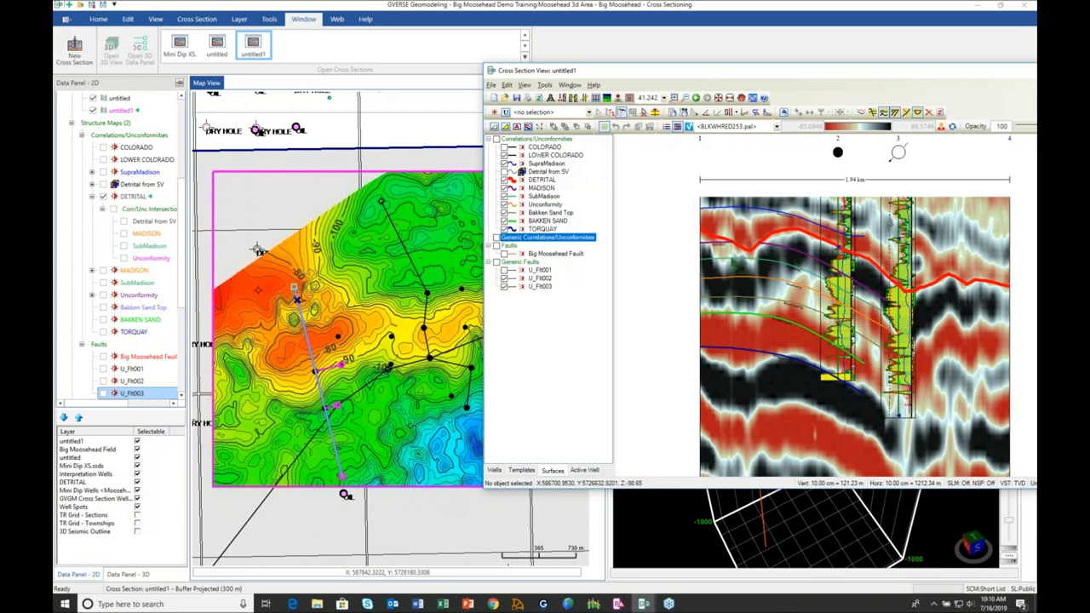
{"action": "left_click", "coordinate": [753, 254]}
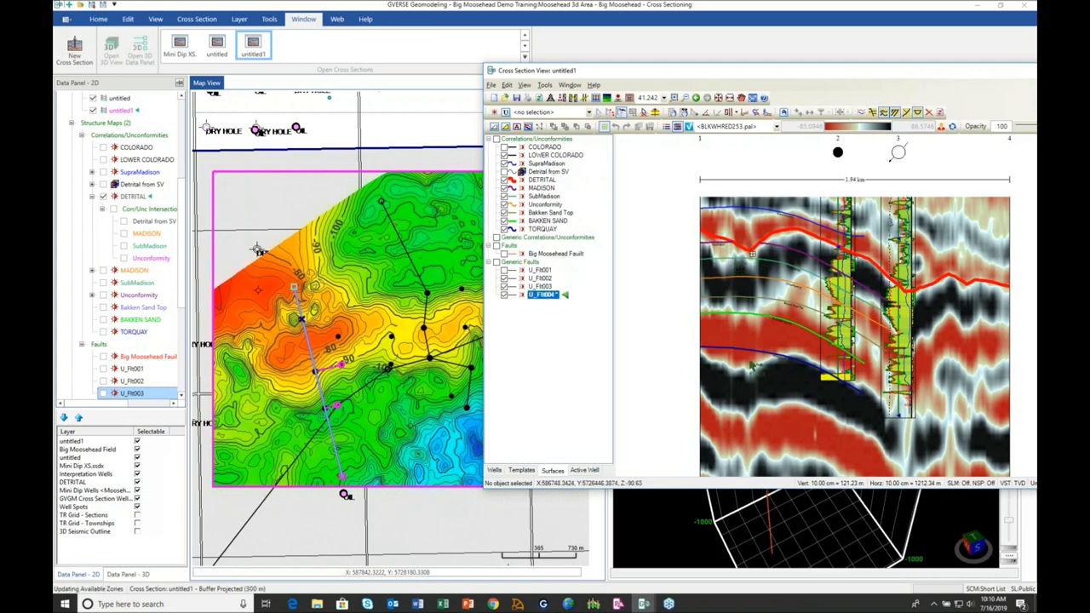
{"action": "left_click", "coordinate": [746, 372]}
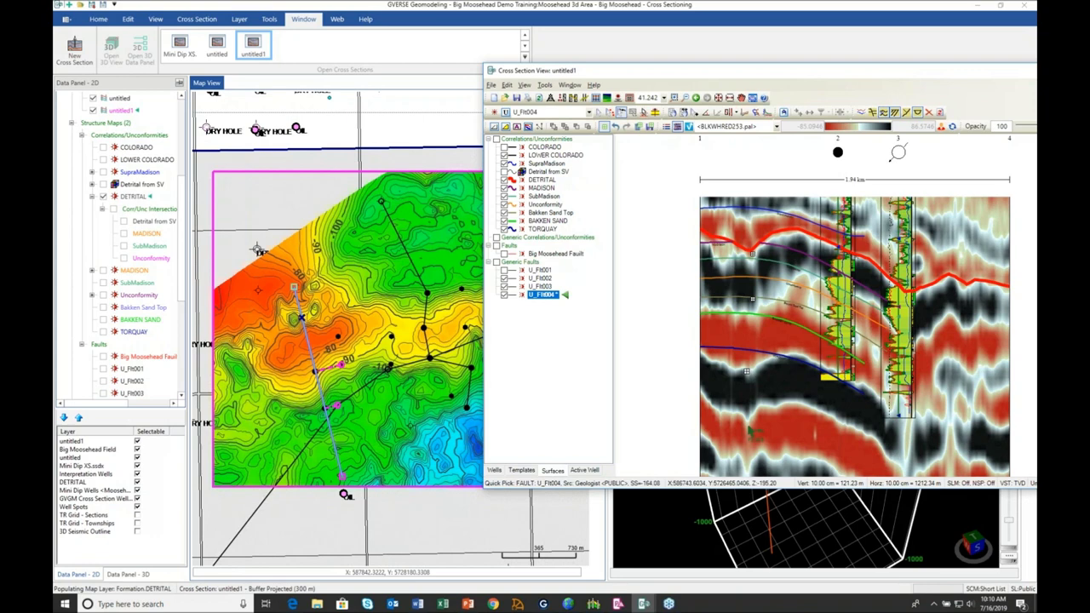
{"action": "left_click", "coordinate": [747, 438]}
Quick-pick a second unassigned fault near the cross section's south end, save the quick picks, and leave quick-pick mode.
{"action": "left_click", "coordinate": [543, 238]}
{"action": "left_click", "coordinate": [960, 284]}
{"action": "left_click", "coordinate": [954, 336]}
{"action": "left_click", "coordinate": [948, 397]}
{"action": "left_click", "coordinate": [949, 464]}
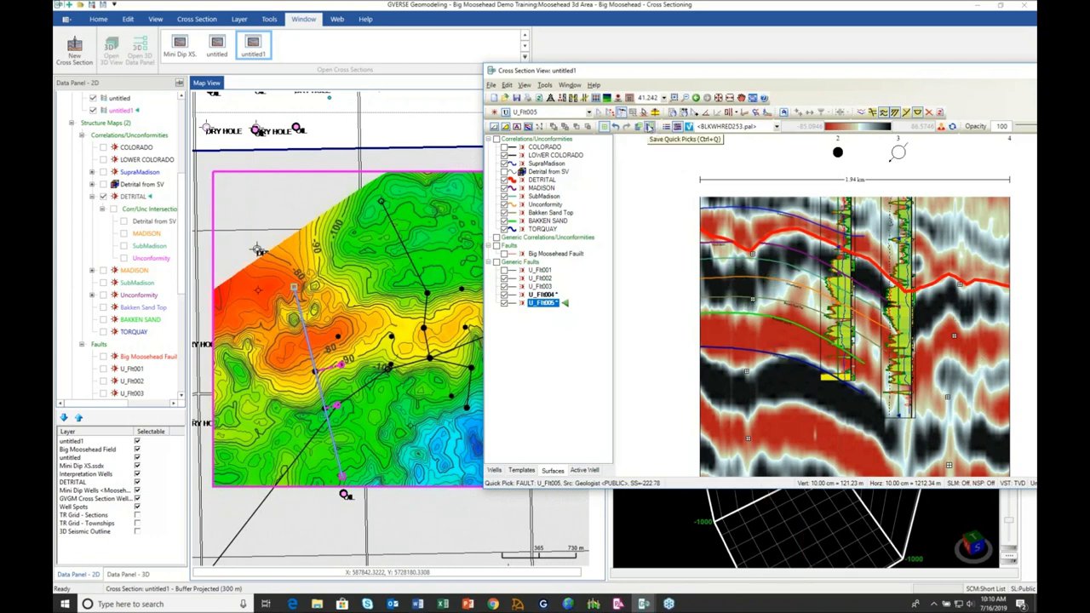
{"action": "left_click", "coordinate": [649, 126]}
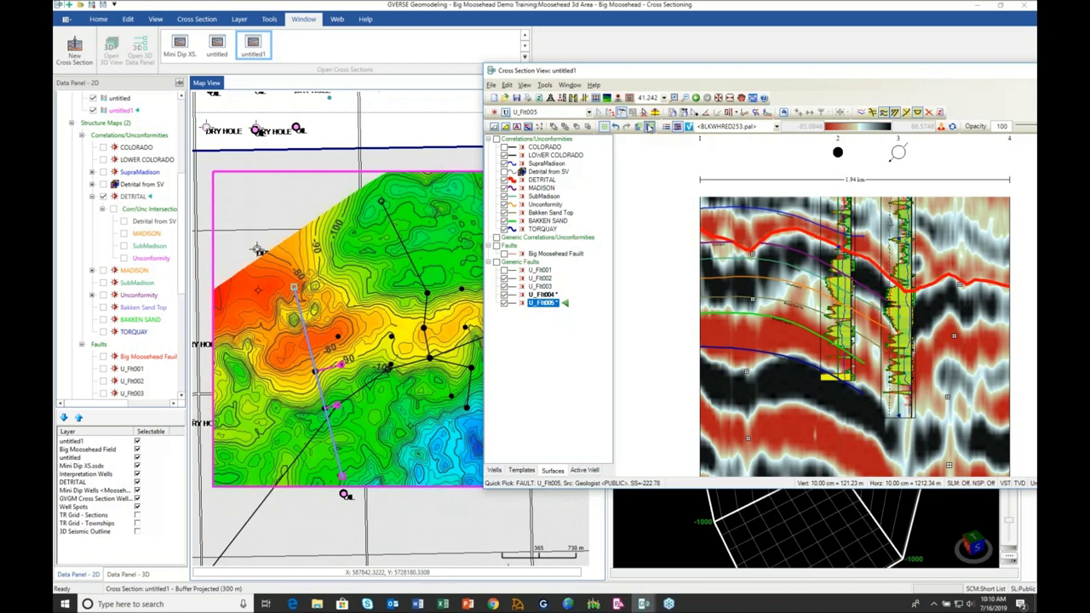
{"action": "left_click", "coordinate": [603, 126]}
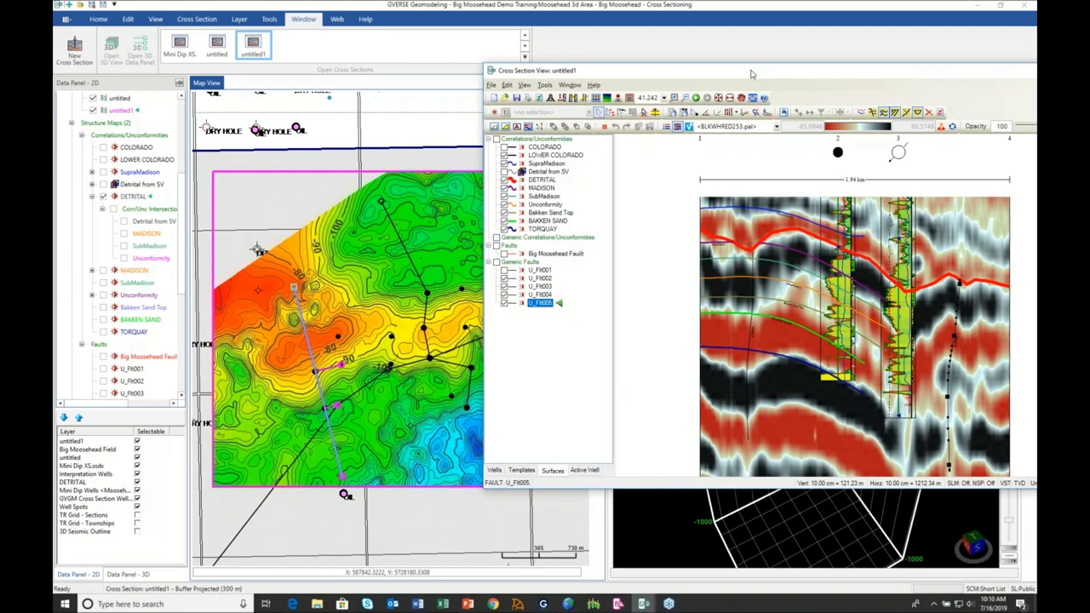
Close cross section untitled1 without saving it.
{"action": "left_click_drag", "start_coordinate": [751, 74], "coordinate": [510, 82]}
{"action": "left_click", "coordinate": [866, 78]}
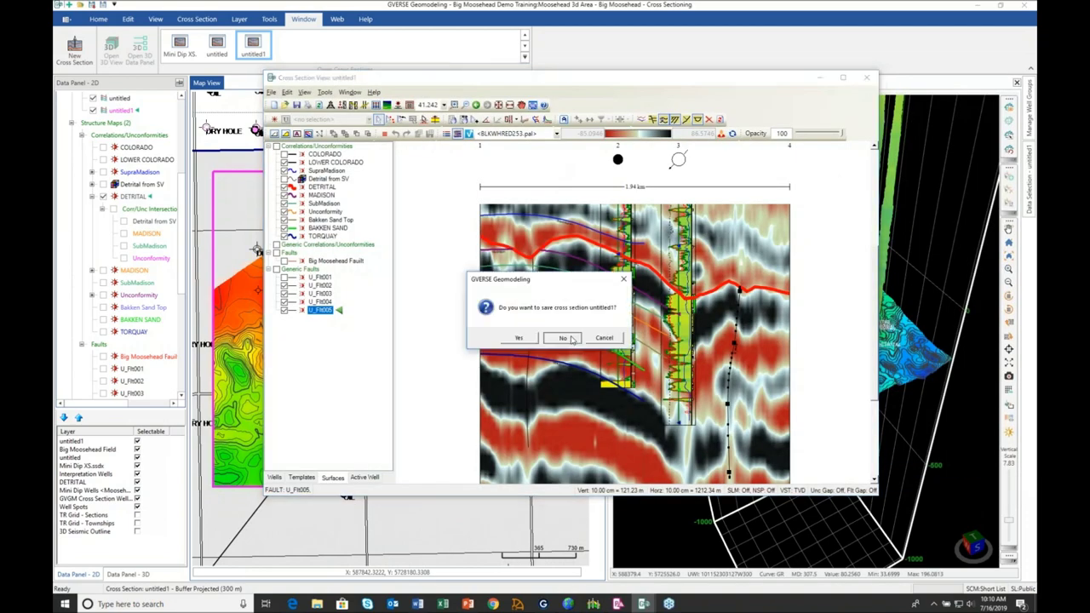
{"action": "left_click", "coordinate": [564, 339]}
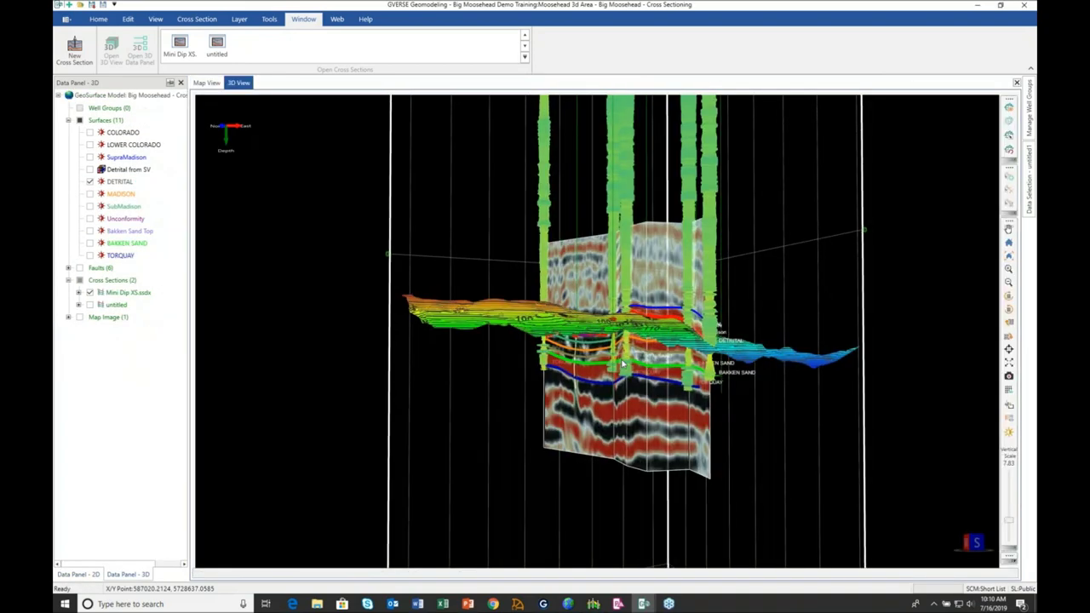
Float the 3D view as a separate window and dock it back as a full-size view alongside the map.
{"action": "left_click_drag", "start_coordinate": [623, 365], "coordinate": [631, 368]}
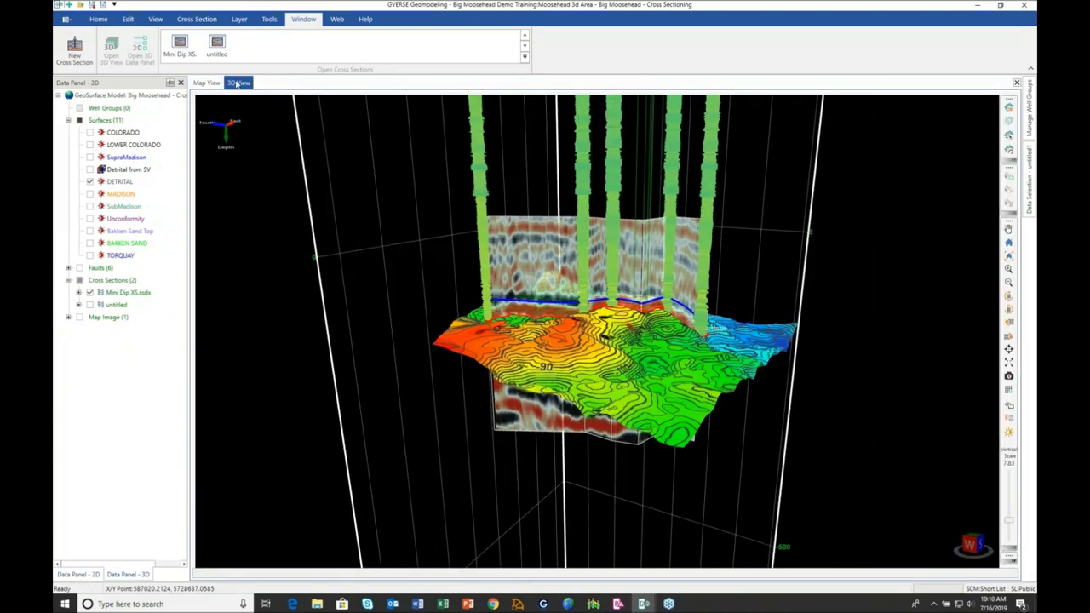
{"action": "left_click_drag", "start_coordinate": [238, 83], "coordinate": [360, 170]}
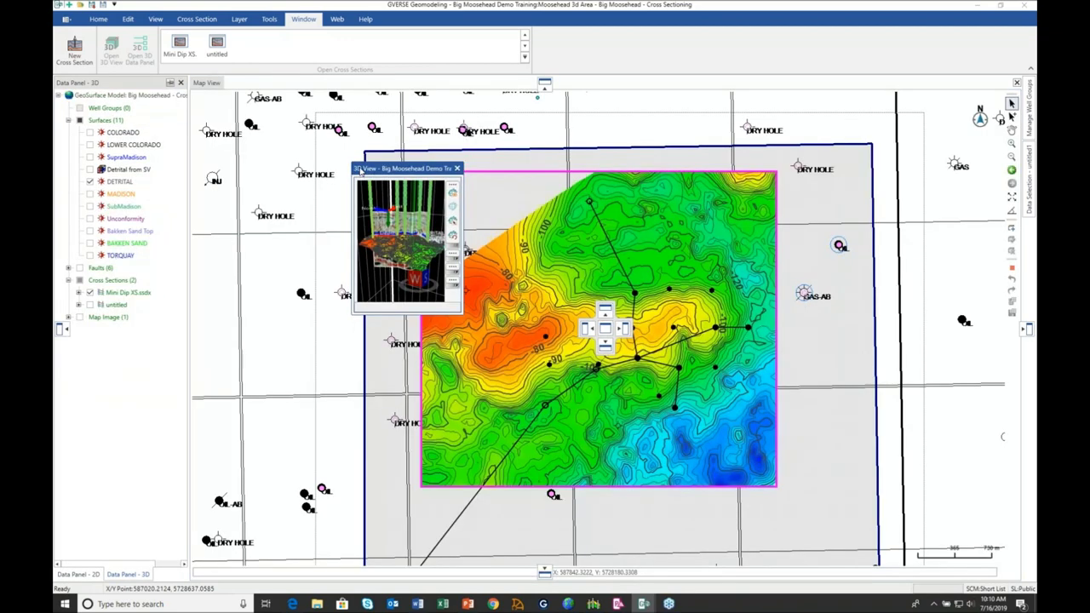
{"action": "left_click_drag", "start_coordinate": [361, 170], "coordinate": [605, 328]}
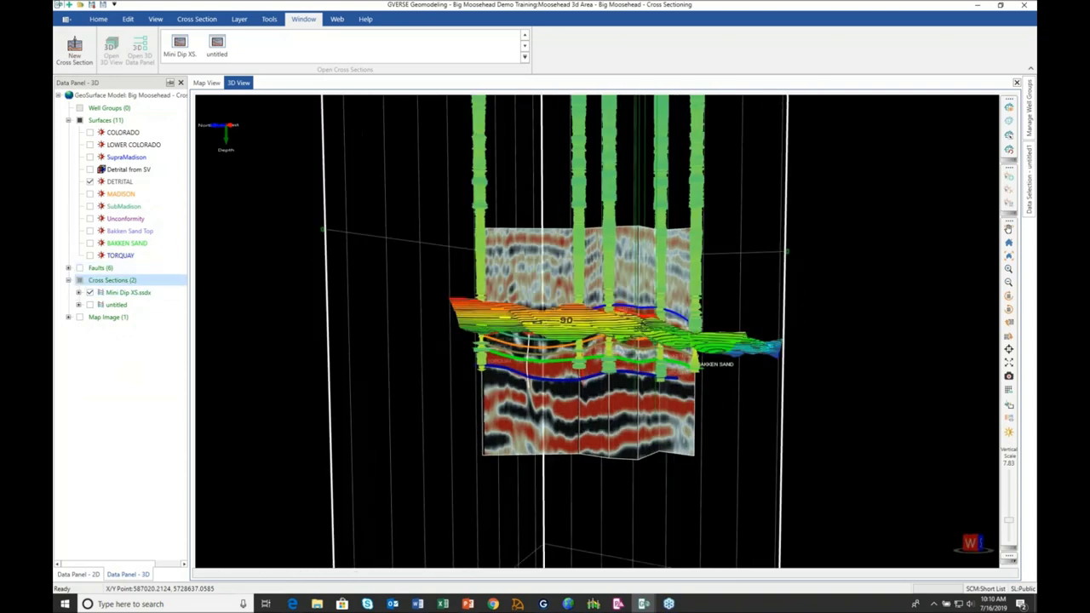
Display the Big Moosehead Fault in the 3D view with the DETRITAL surface and the Mini Dip cross section.
{"action": "left_click", "coordinate": [68, 268]}
{"action": "left_click", "coordinate": [128, 280]}
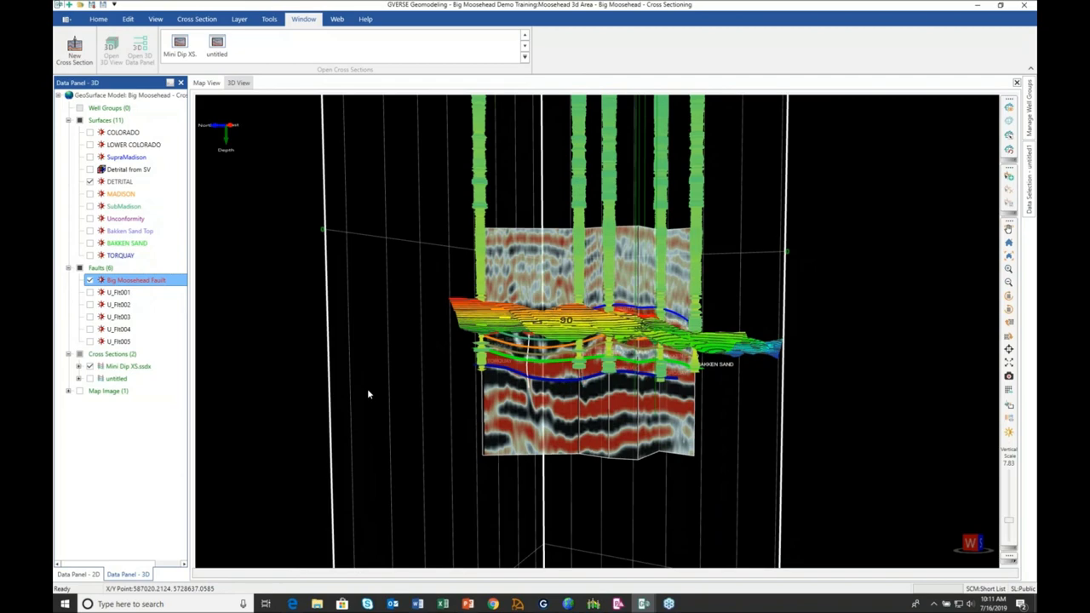
{"action": "left_click_drag", "start_coordinate": [426, 385], "coordinate": [522, 371]}
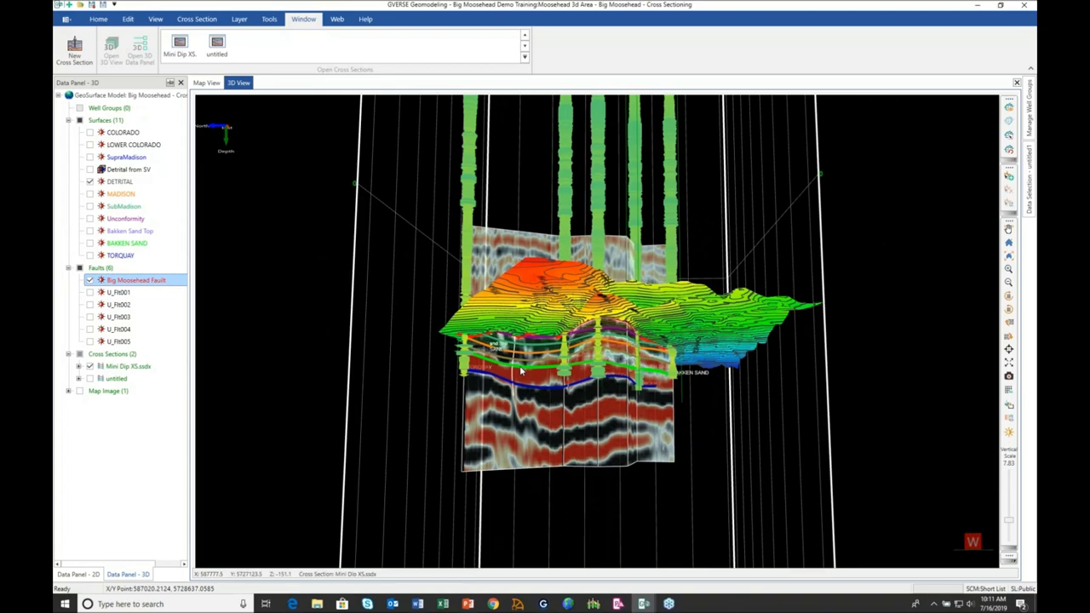
{"action": "scroll", "coordinate": [521, 371], "scroll_direction": "up", "scroll_amount": 3}
{"action": "left_click_drag", "start_coordinate": [521, 370], "coordinate": [81, 270]}
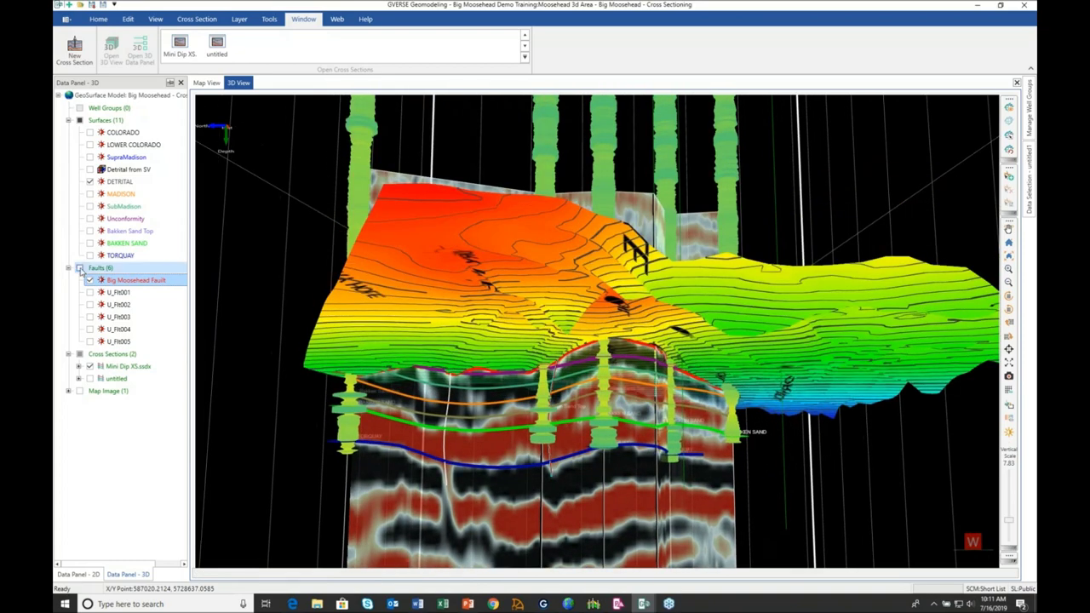
Display all the unassigned faults in the 3D view as well, keeping the Big Moosehead Fault shown and selected.
{"action": "left_click", "coordinate": [79, 268]}
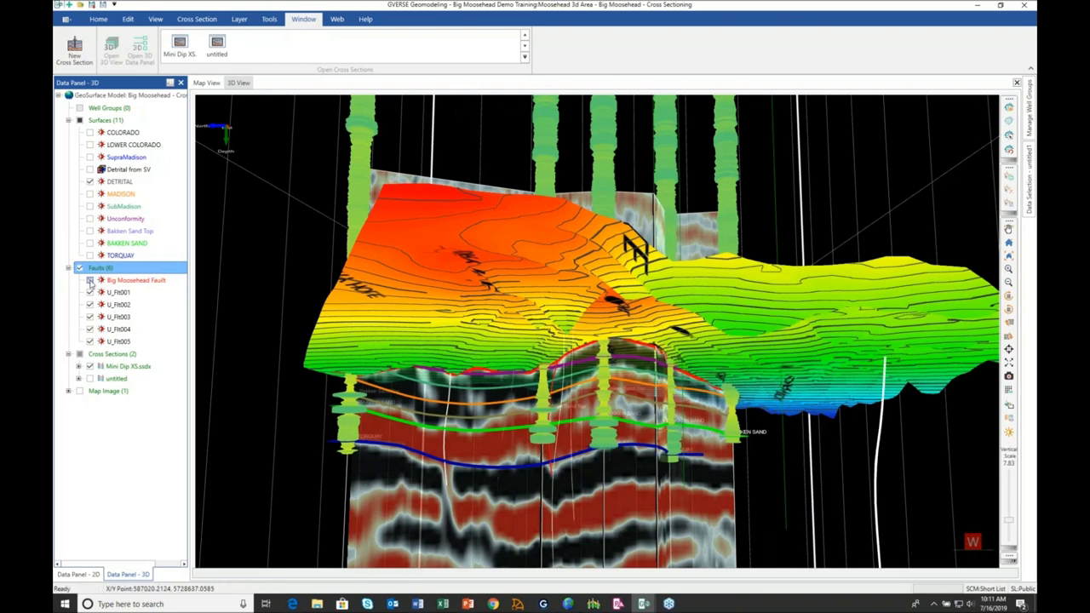
{"action": "left_click", "coordinate": [89, 281]}
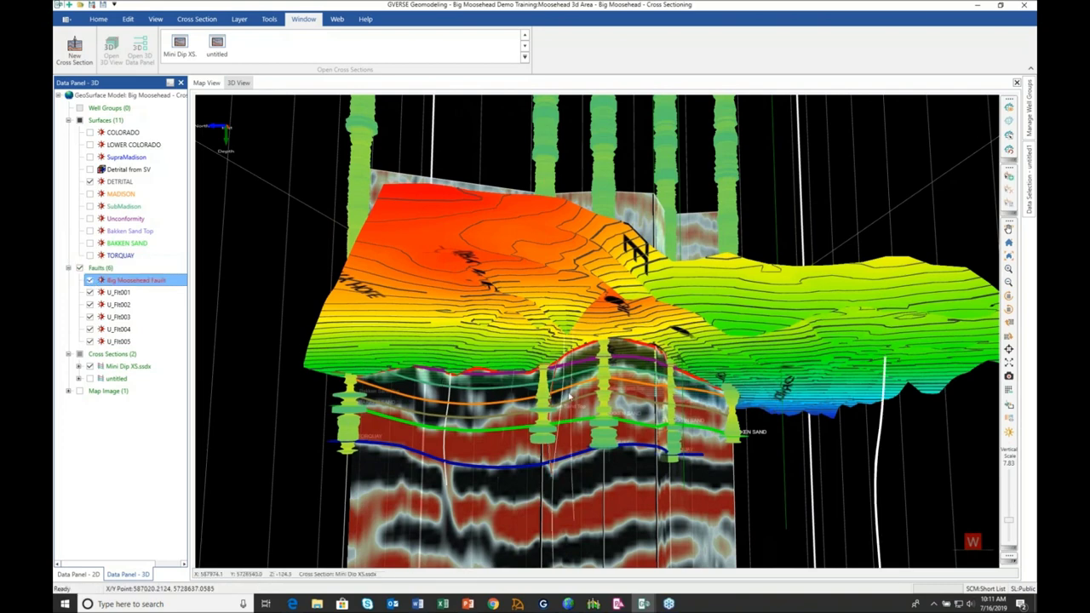
{"action": "left_click_drag", "start_coordinate": [570, 397], "coordinate": [567, 393]}
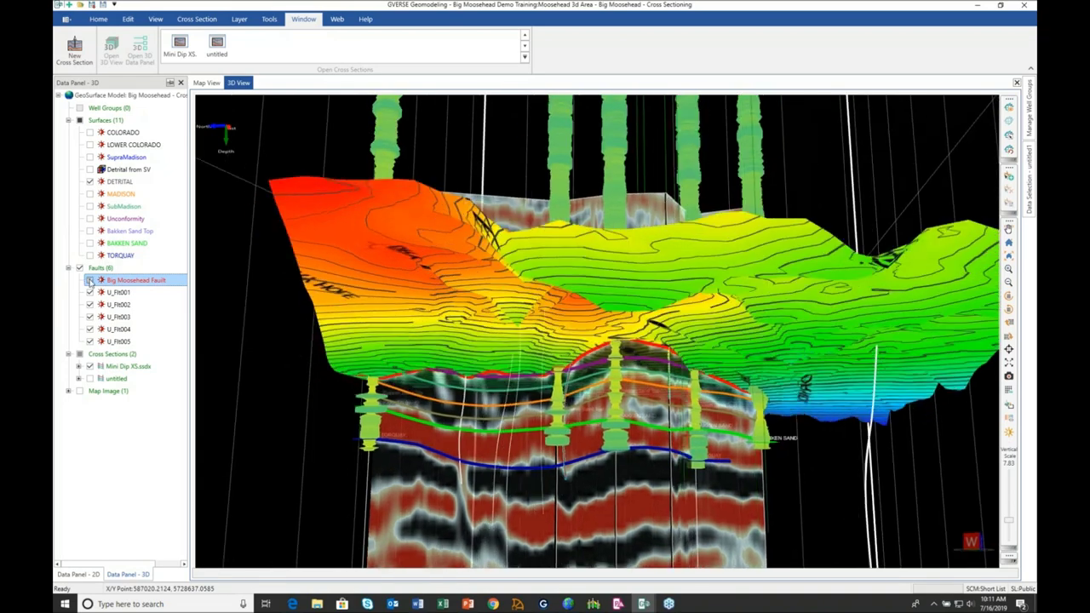
{"action": "left_click", "coordinate": [89, 280]}
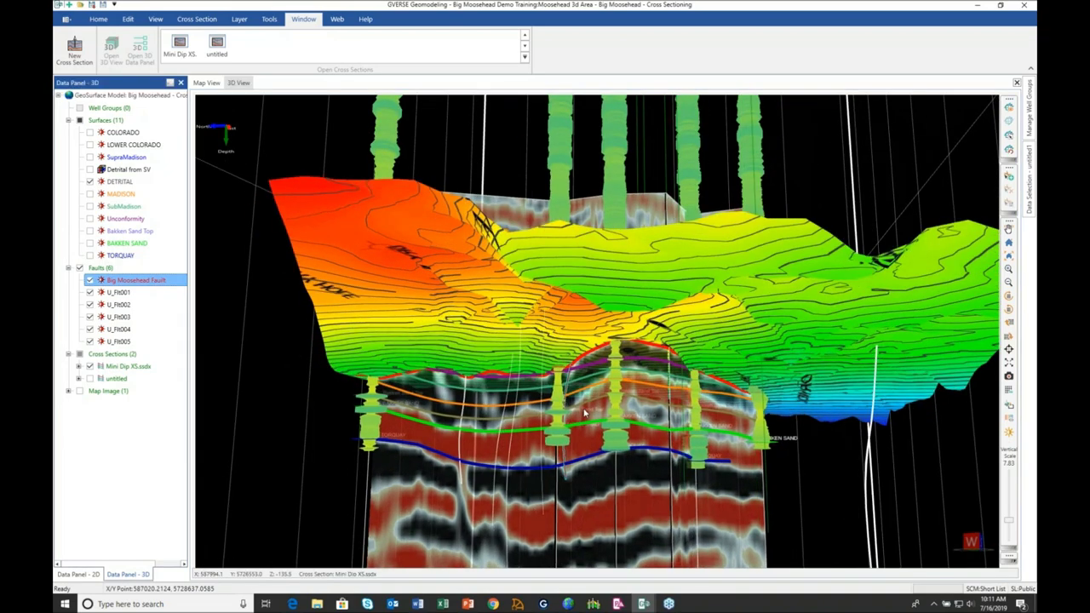
{"action": "left_click_drag", "start_coordinate": [584, 414], "coordinate": [578, 418]}
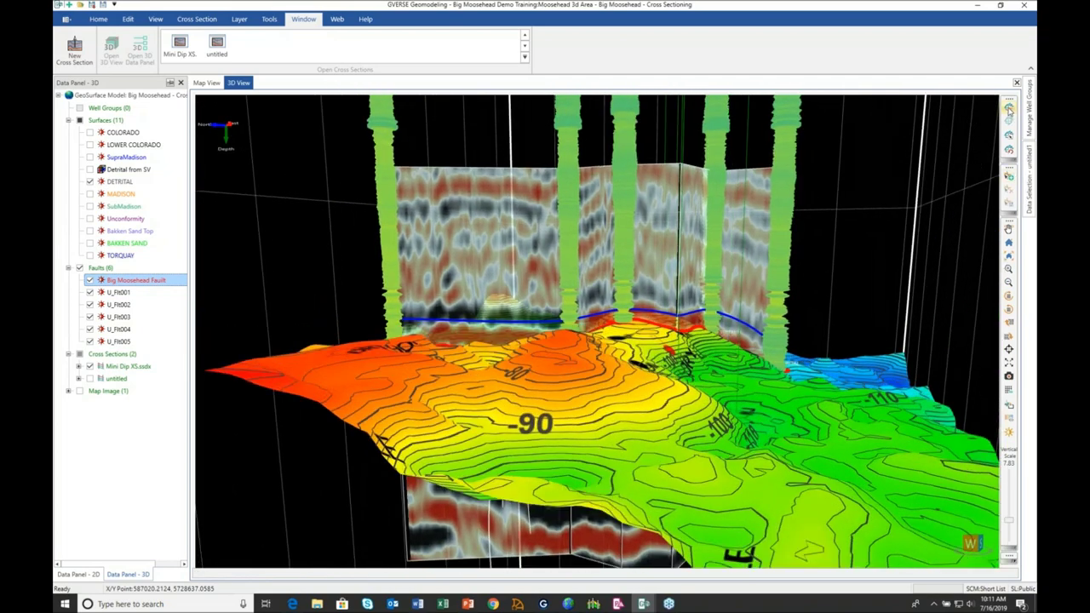
Alias the unassigned faults U_Flt002, U_Flt003 and U_Flt004 to the Big Moosehead Fault and save the aliases.
{"action": "left_click", "coordinate": [1011, 176]}
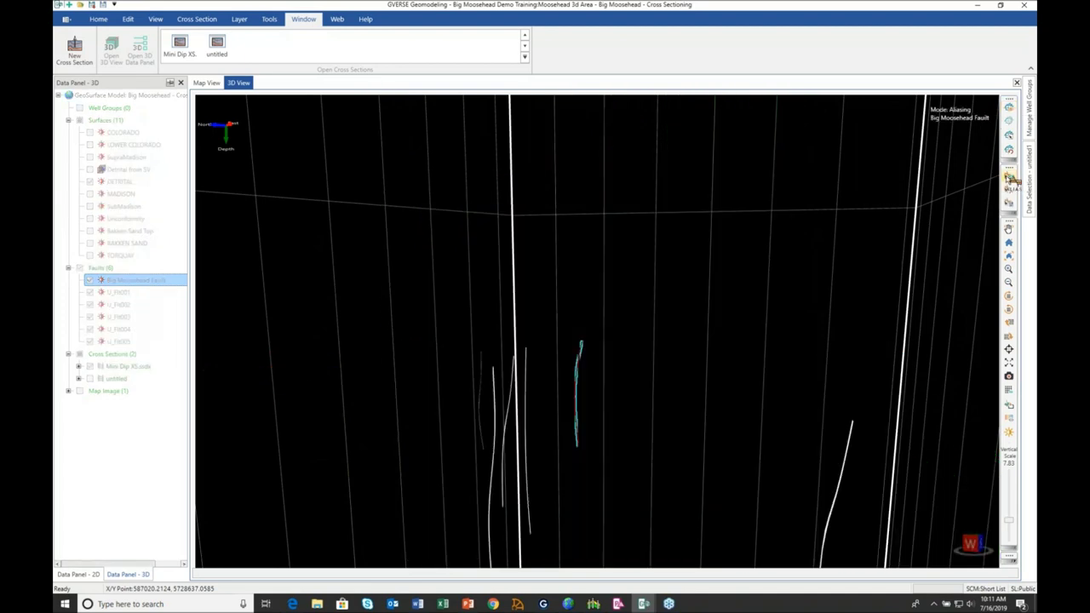
{"action": "left_click_drag", "start_coordinate": [618, 341], "coordinate": [570, 336]}
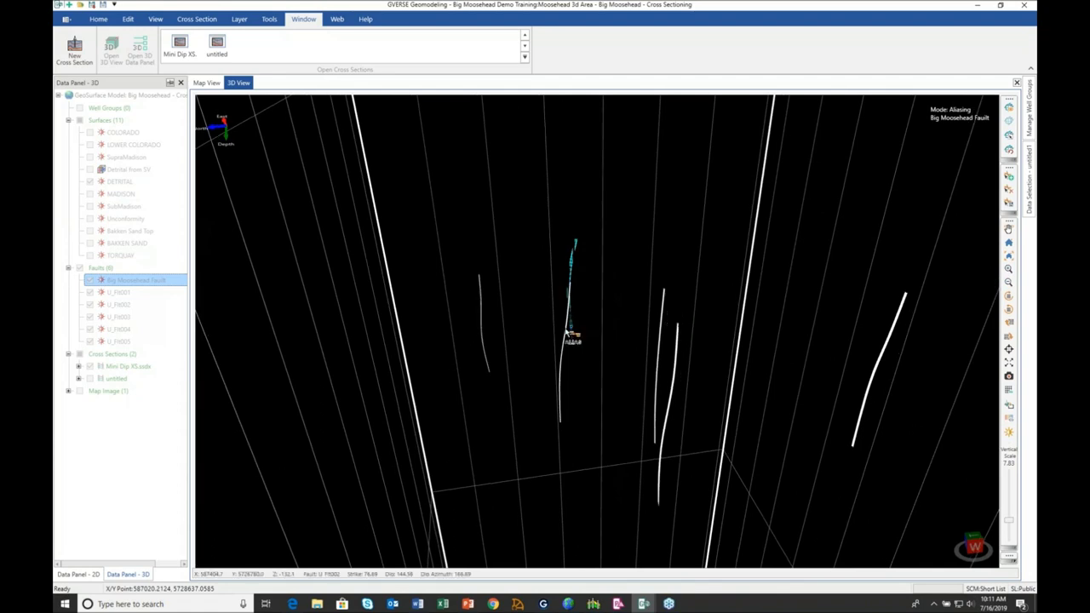
{"action": "left_click", "coordinate": [570, 335]}
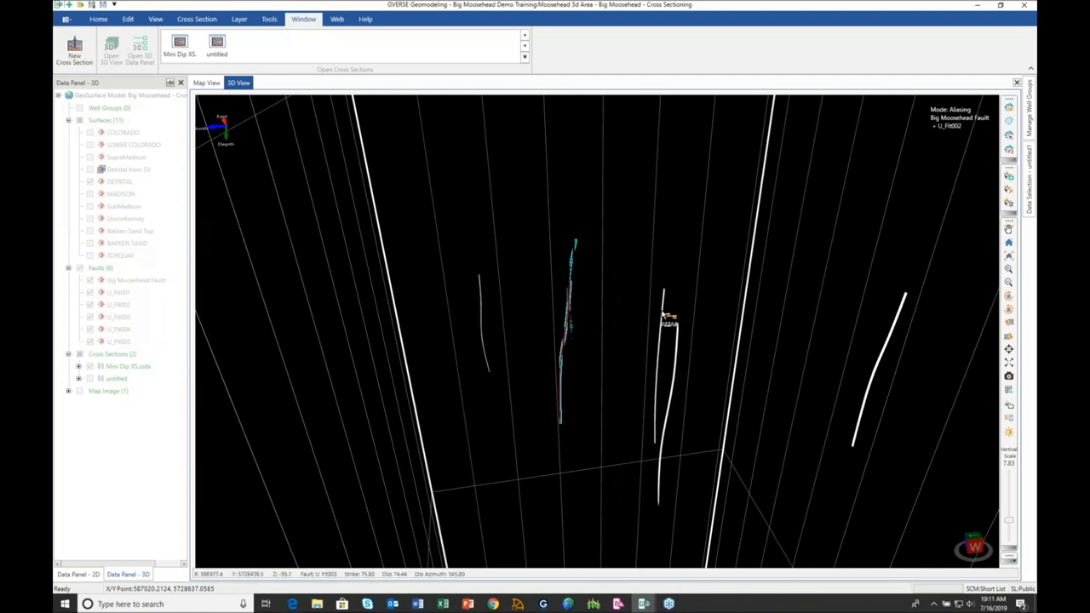
{"action": "left_click", "coordinate": [665, 318]}
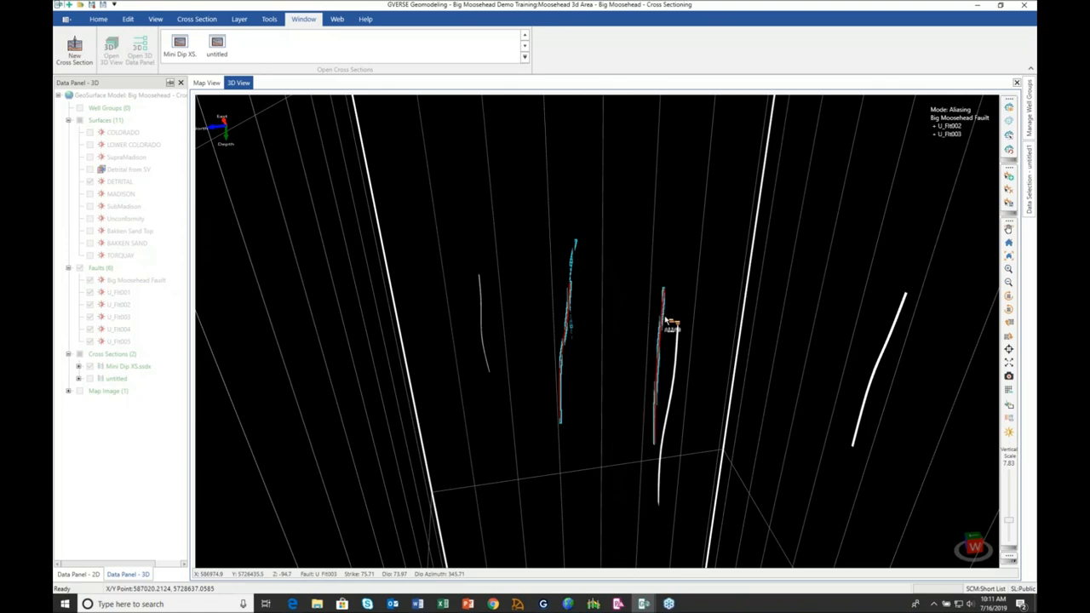
{"action": "left_click", "coordinate": [679, 338]}
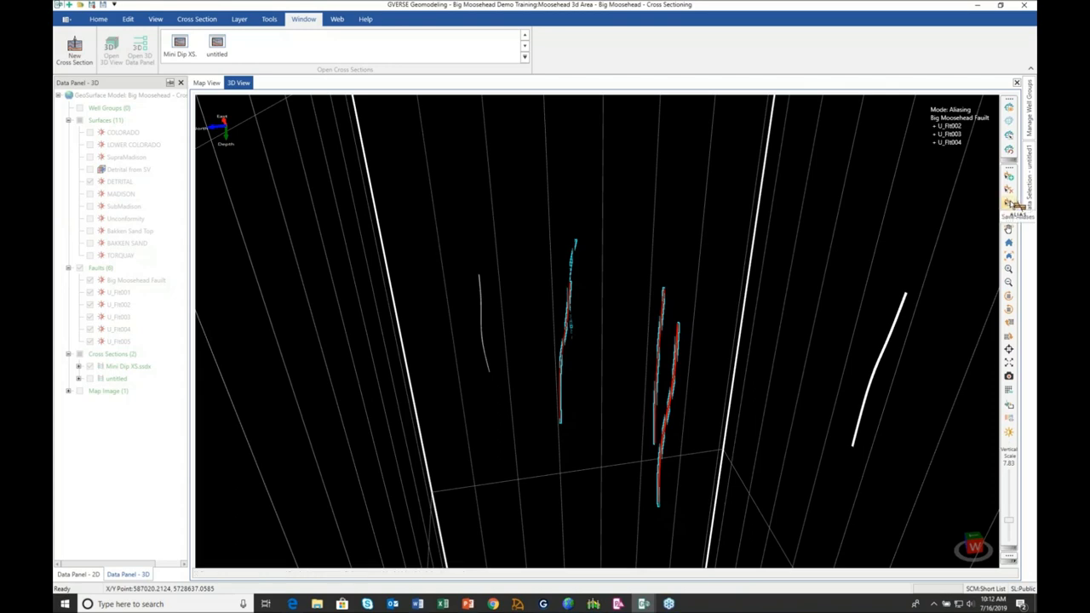
{"action": "left_click", "coordinate": [1009, 204]}
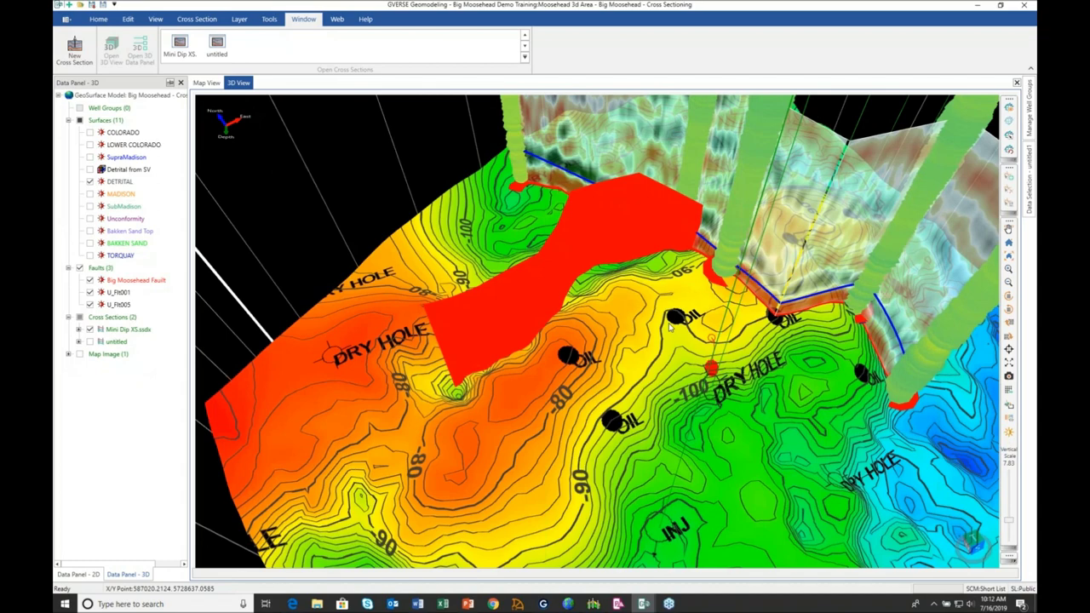
Turn on Fault Offset for the surface model with the whole DETRITAL surface in view.
{"action": "scroll", "coordinate": [670, 328], "scroll_direction": "down", "scroll_amount": 3}
{"action": "left_click", "coordinate": [98, 19]}
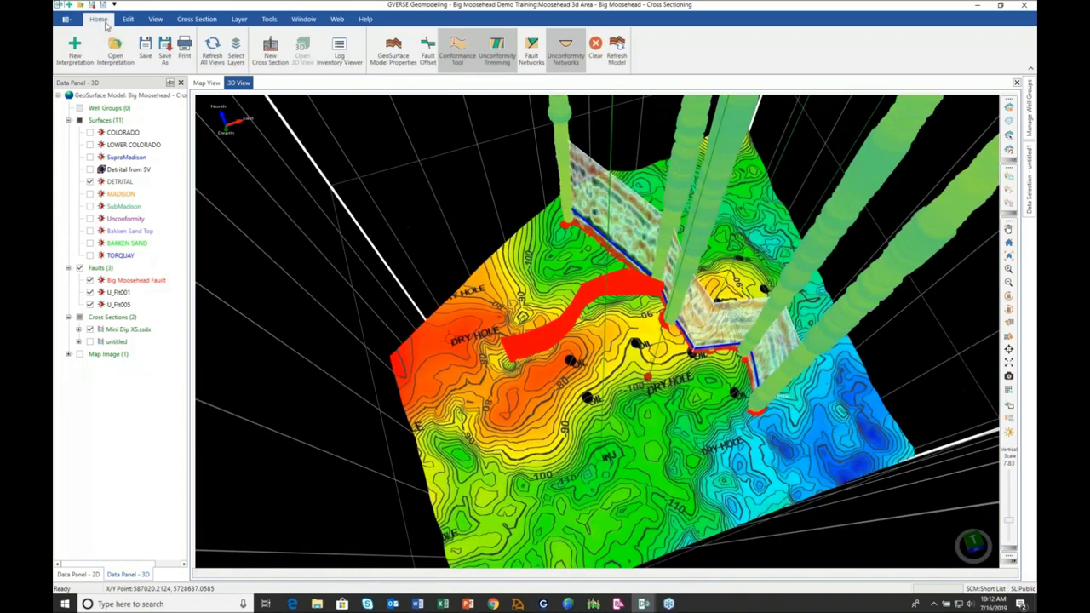
{"action": "left_click", "coordinate": [428, 54]}
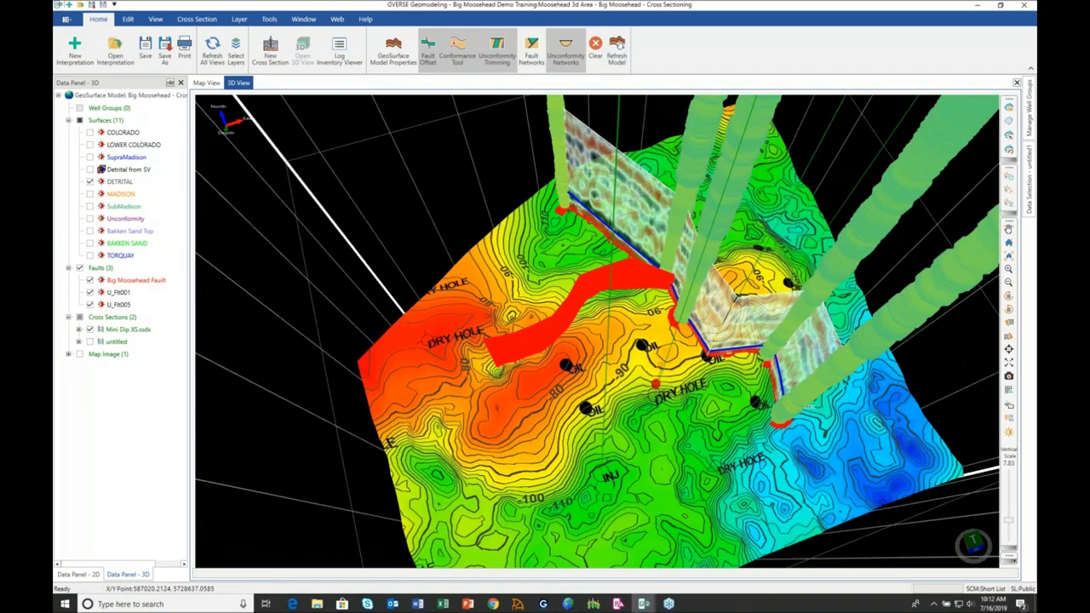
Hide the Big Moosehead Fault, examine the offset of the DETRITAL surface along it, and show the fault again.
{"action": "left_click_drag", "start_coordinate": [587, 332], "coordinate": [615, 324]}
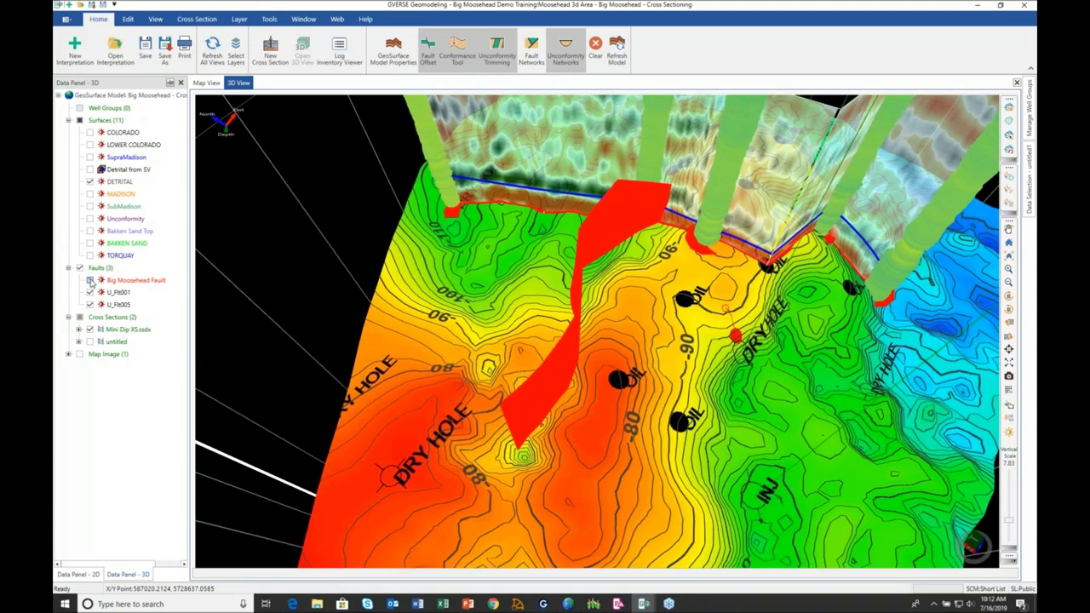
{"action": "left_click", "coordinate": [90, 280]}
{"action": "left_click_drag", "start_coordinate": [504, 311], "coordinate": [621, 363]}
{"action": "scroll", "coordinate": [529, 304], "scroll_direction": "up", "scroll_amount": 3}
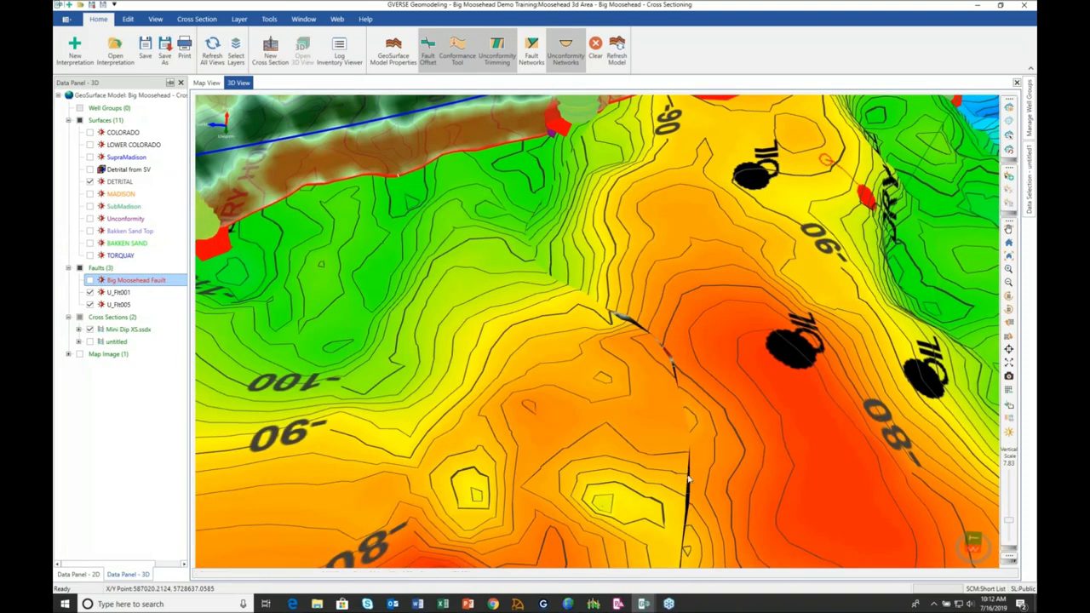
{"action": "left_click", "coordinate": [90, 280]}
Dock the 3D view beside the map view so both are shown side by side.
{"action": "left_click_drag", "start_coordinate": [238, 83], "coordinate": [623, 330]}
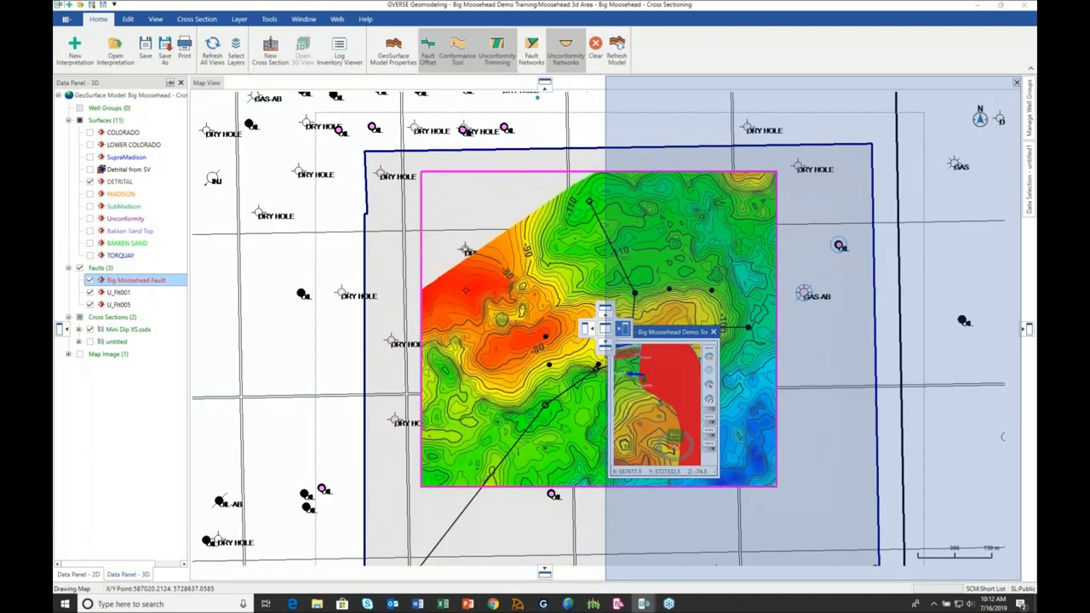
{"action": "left_click_drag", "start_coordinate": [623, 329], "coordinate": [624, 329]}
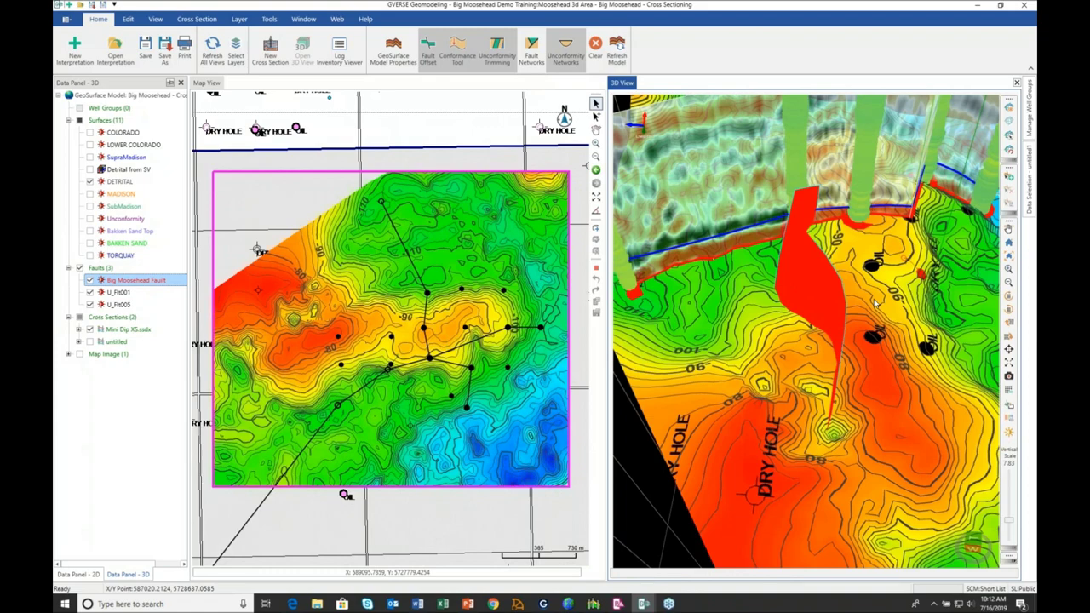
{"action": "left_click_drag", "start_coordinate": [875, 303], "coordinate": [824, 330]}
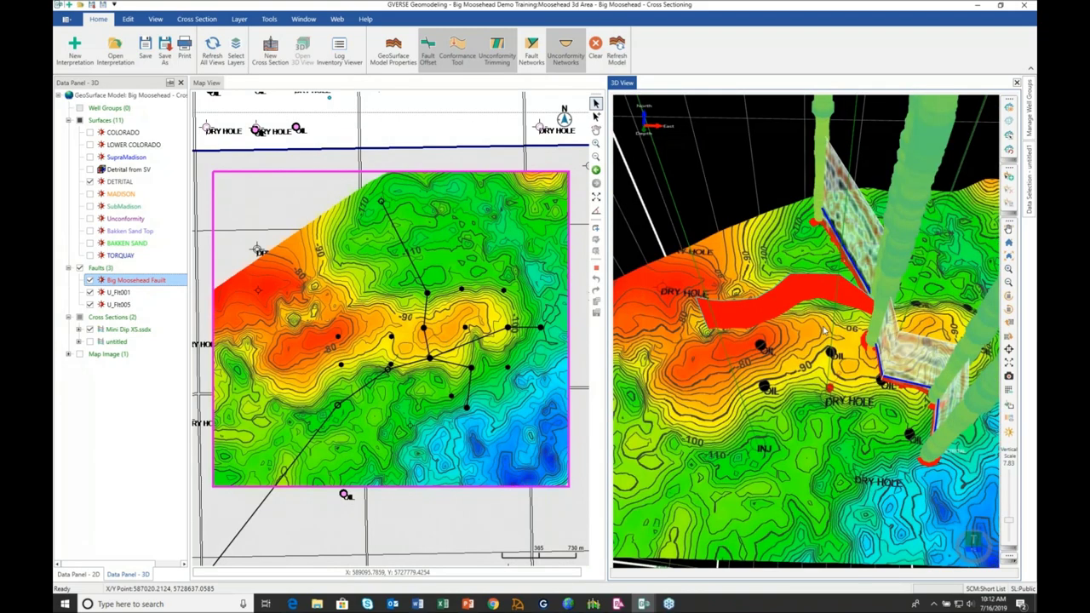
Display the Big Moosehead Fault's intersection with the DETRITAL surface on the map and compare it with the fault in 3D.
{"action": "left_click", "coordinate": [274, 228]}
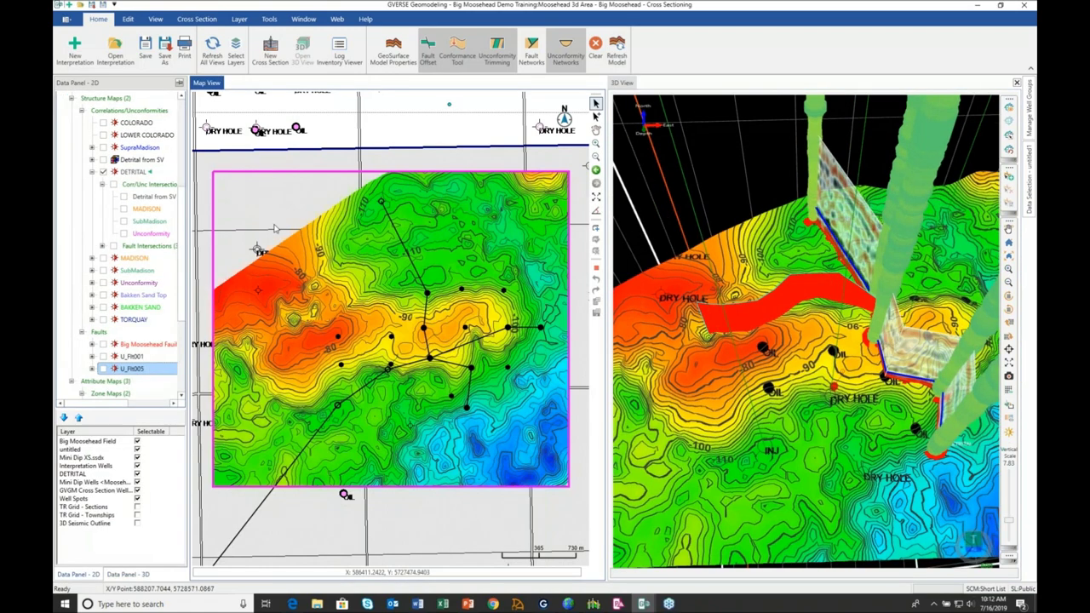
{"action": "left_click", "coordinate": [102, 245]}
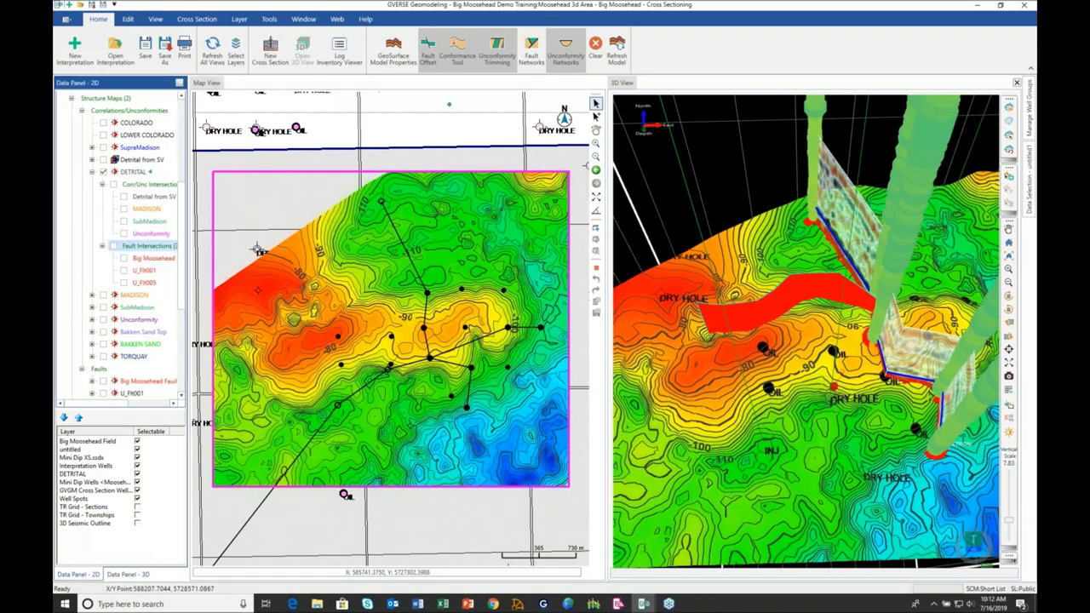
{"action": "left_click", "coordinate": [124, 257]}
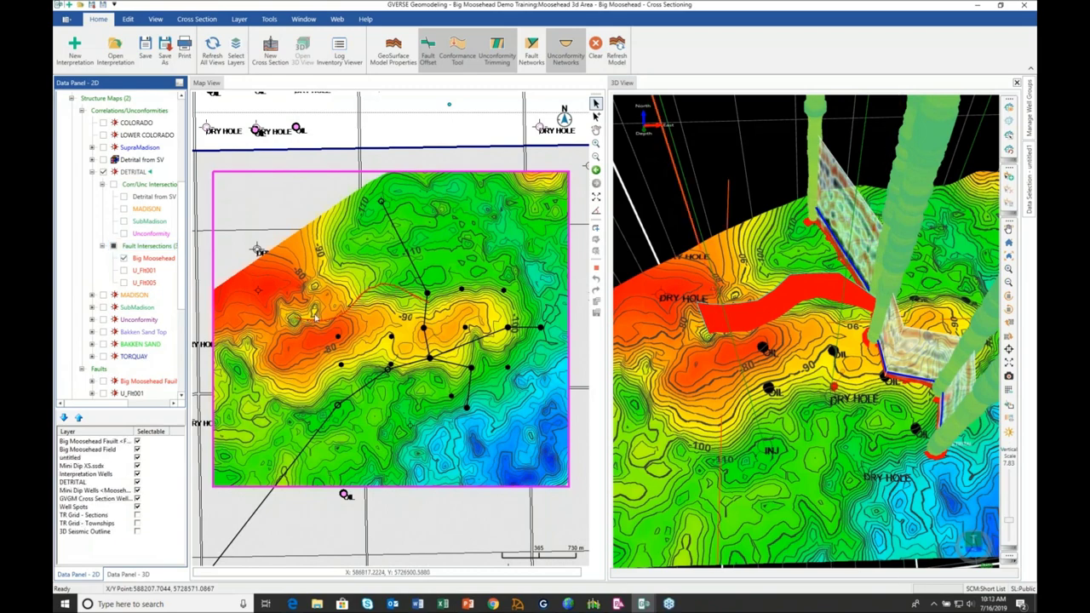
{"action": "left_click_drag", "start_coordinate": [771, 311], "coordinate": [735, 313]}
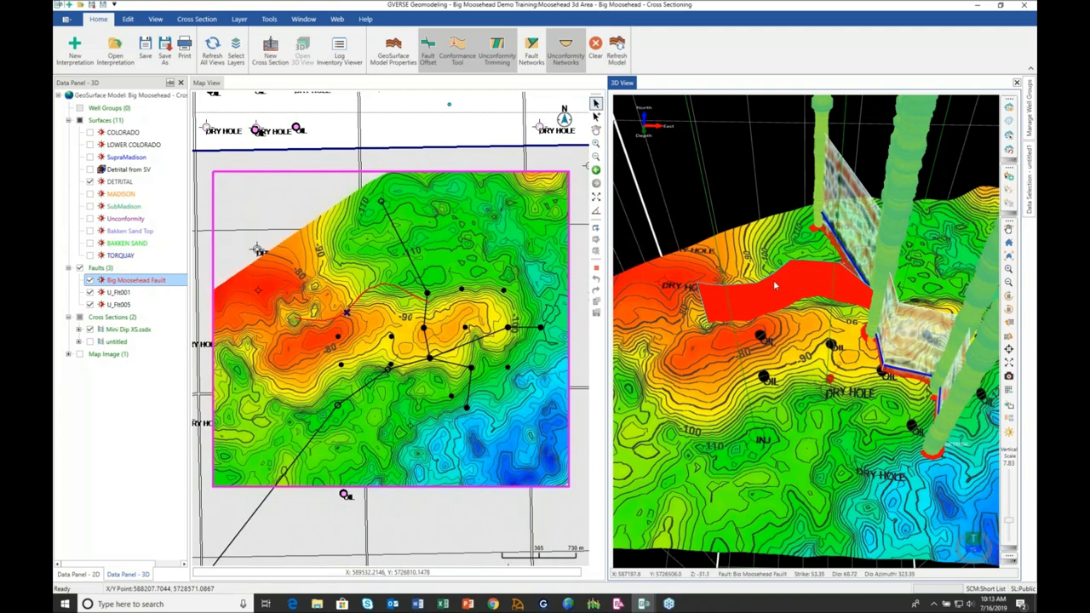
{"action": "scroll", "coordinate": [781, 288], "scroll_direction": "up", "scroll_amount": 2}
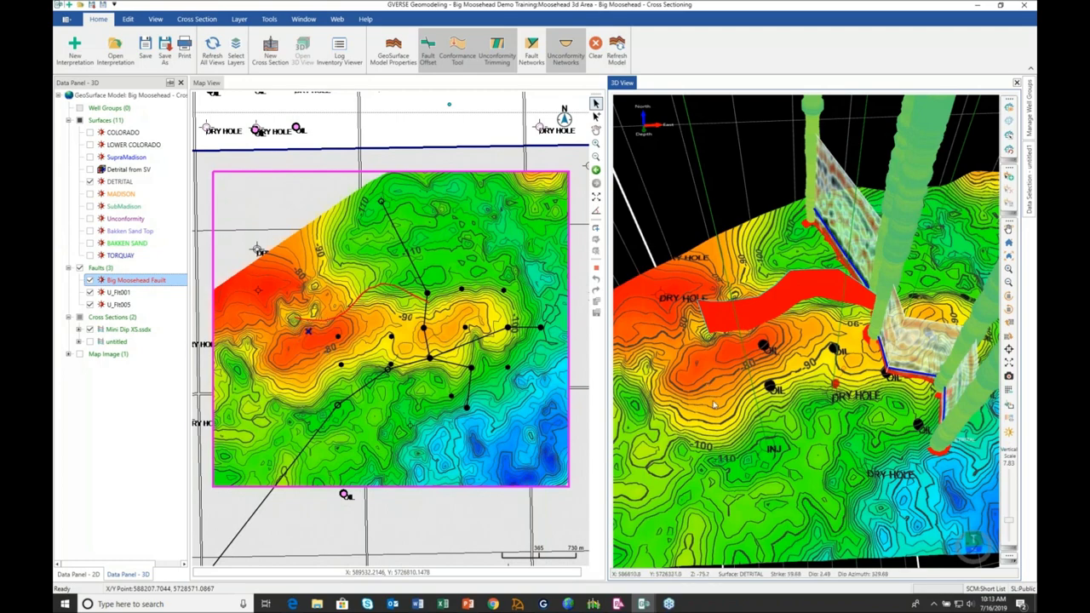
Add the TORQUAY, Bakken Sand Top and SubMadison surfaces to the 3D display.
{"action": "left_click_drag", "start_coordinate": [713, 406], "coordinate": [723, 371]}
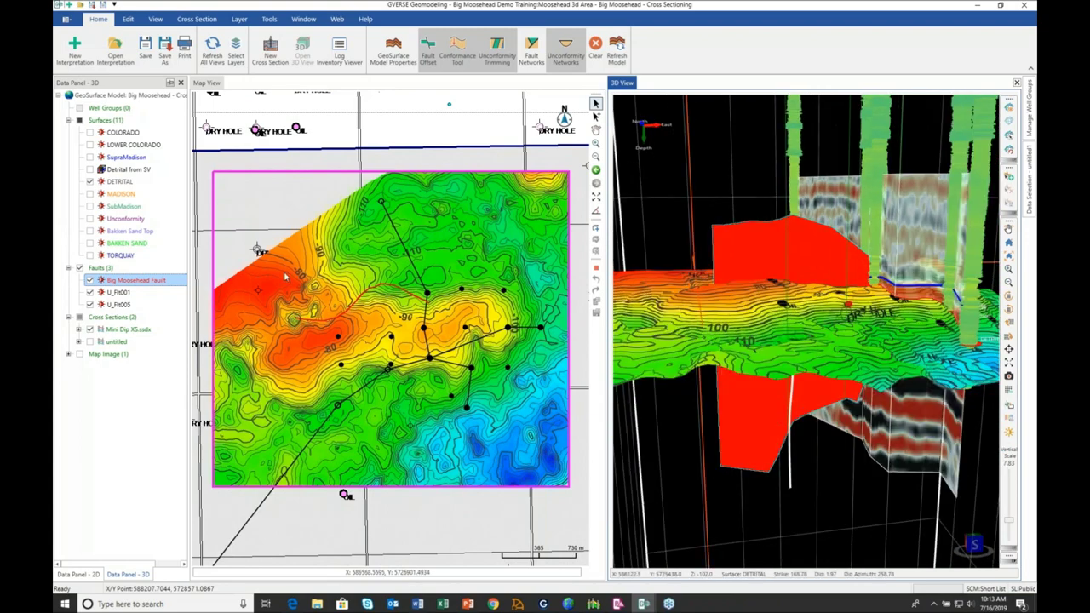
{"action": "left_click", "coordinate": [90, 256]}
{"action": "left_click", "coordinate": [90, 231]}
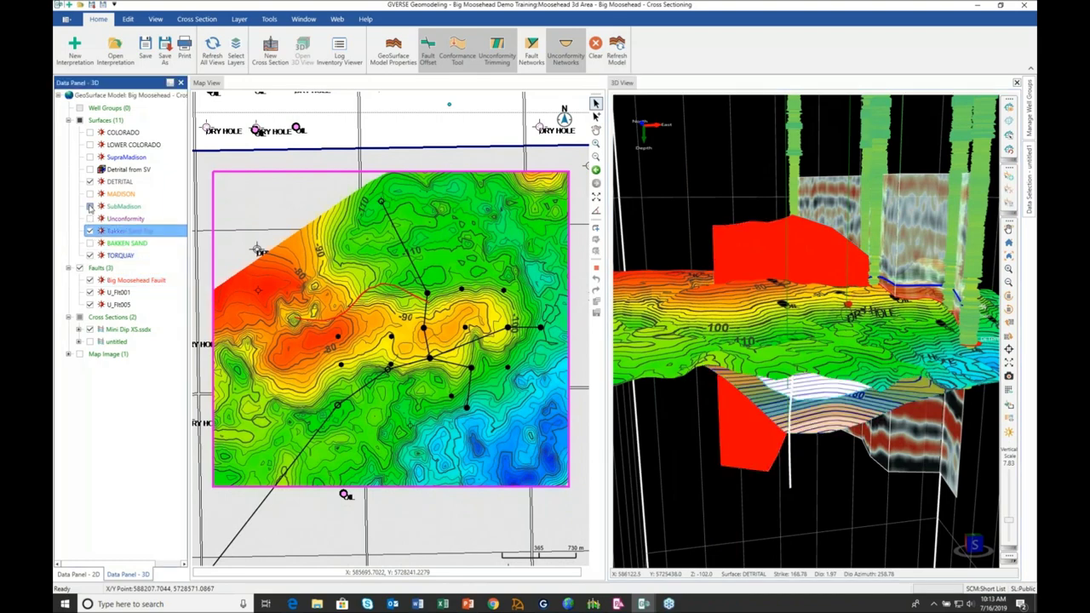
{"action": "left_click", "coordinate": [90, 206]}
{"action": "left_click_drag", "start_coordinate": [615, 385], "coordinate": [831, 401]}
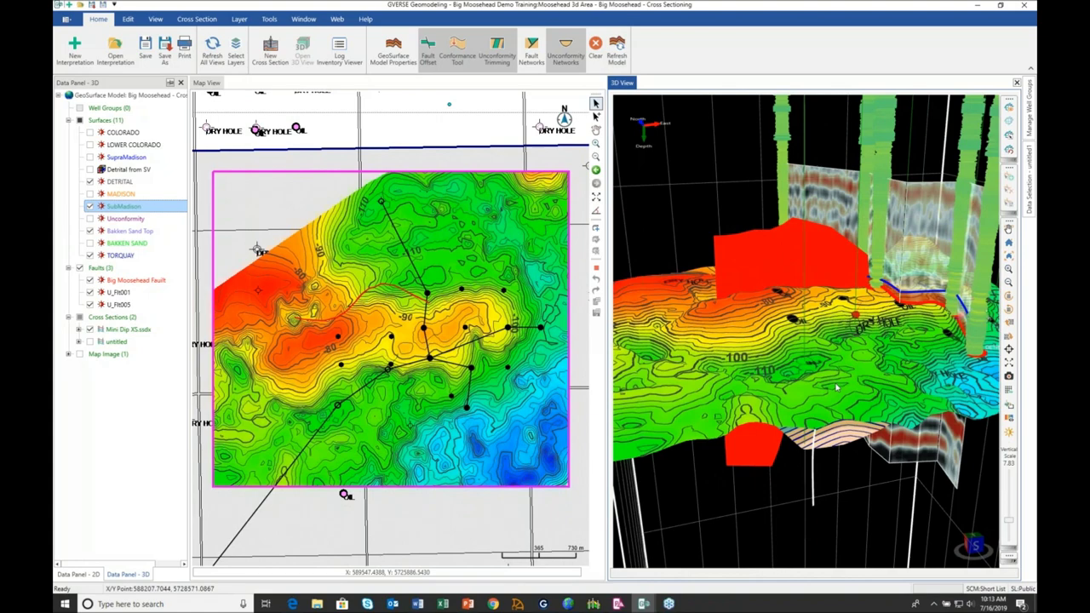
Set the color palette for the whole Surfaces group in the 3D view to EarthTones1.pal.
{"action": "left_click", "coordinate": [134, 132]}
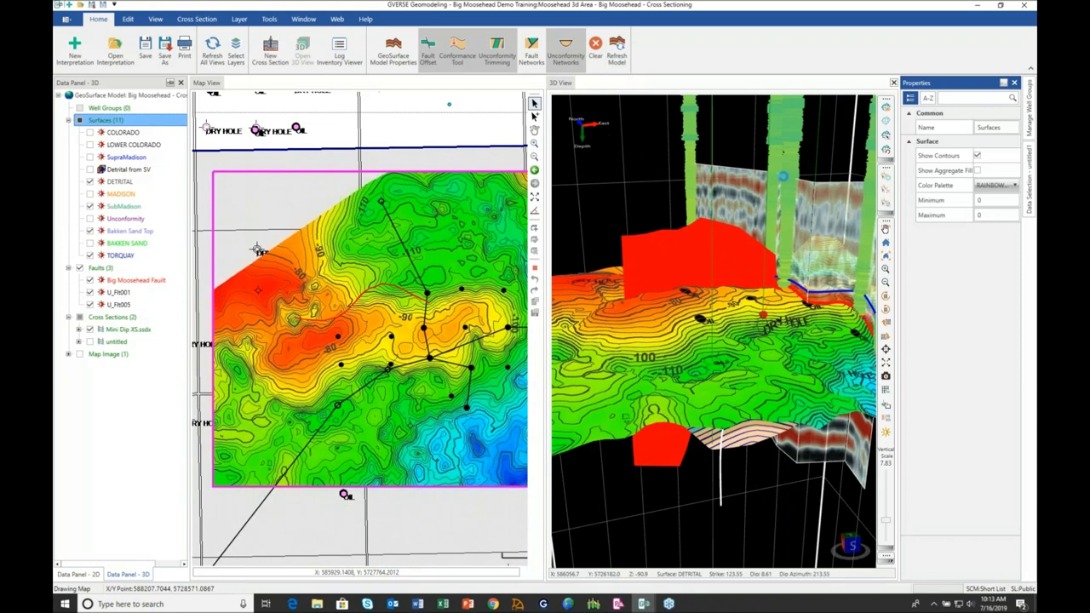
{"action": "left_click", "coordinate": [1014, 185]}
{"action": "left_click_drag", "start_coordinate": [1033, 230], "coordinate": [1034, 220]}
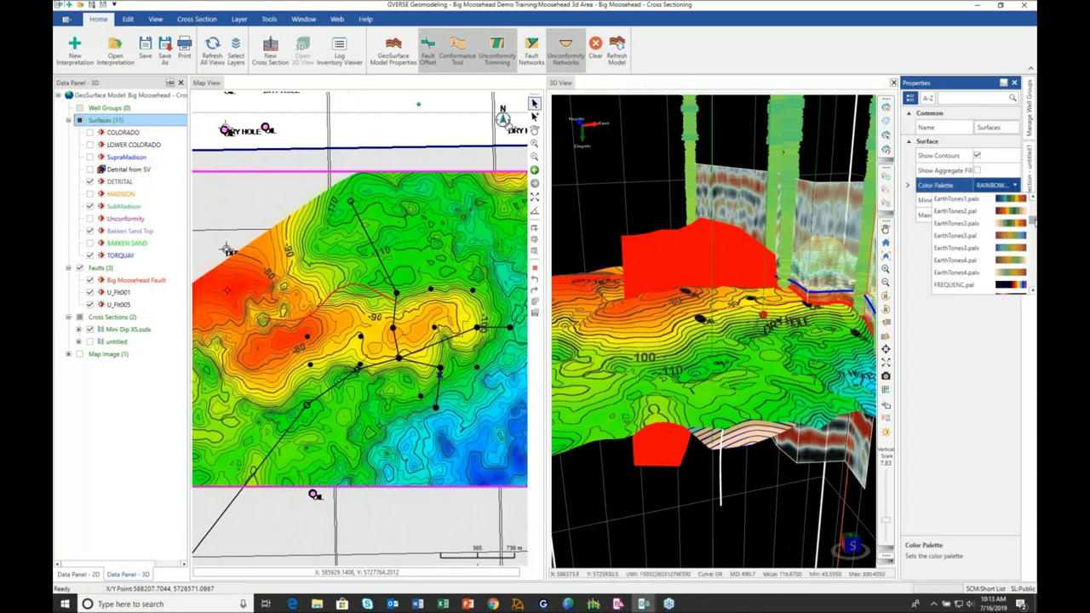
{"action": "left_click", "coordinate": [975, 199]}
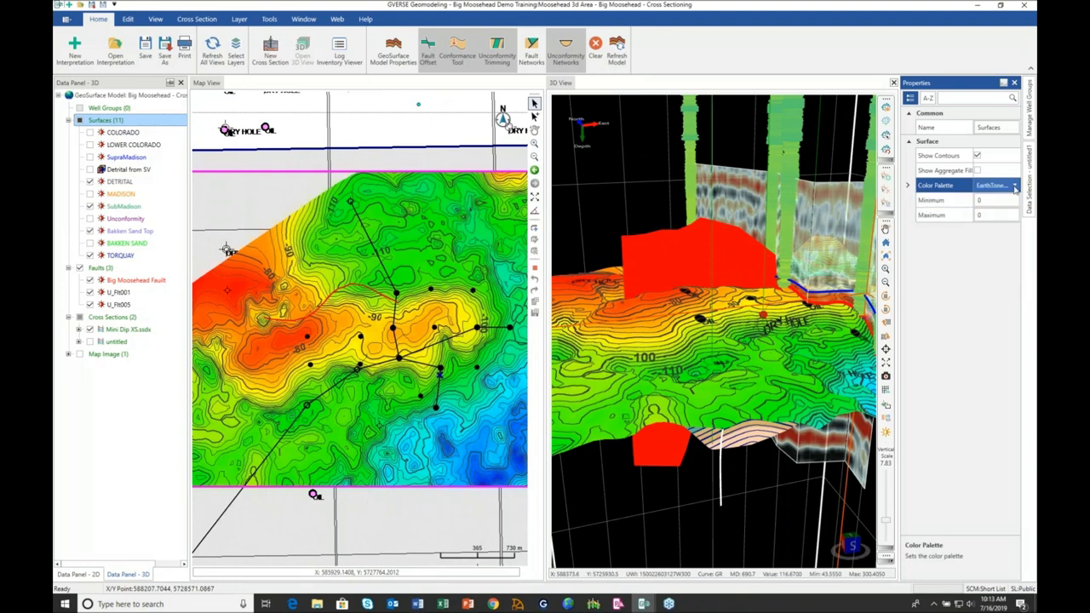
{"action": "left_click", "coordinate": [1015, 185]}
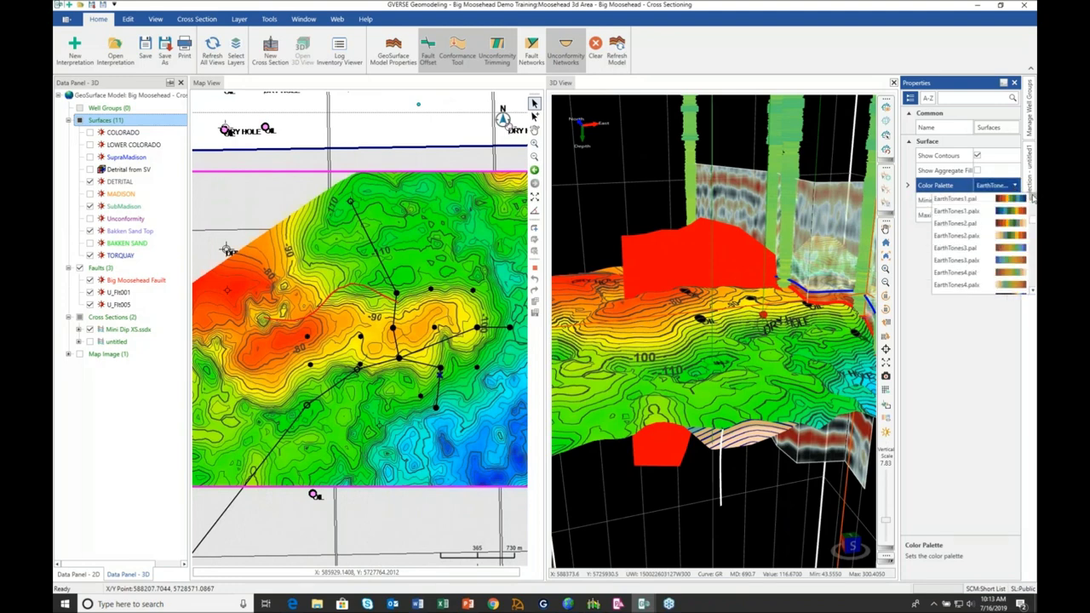
{"action": "left_click", "coordinate": [951, 201]}
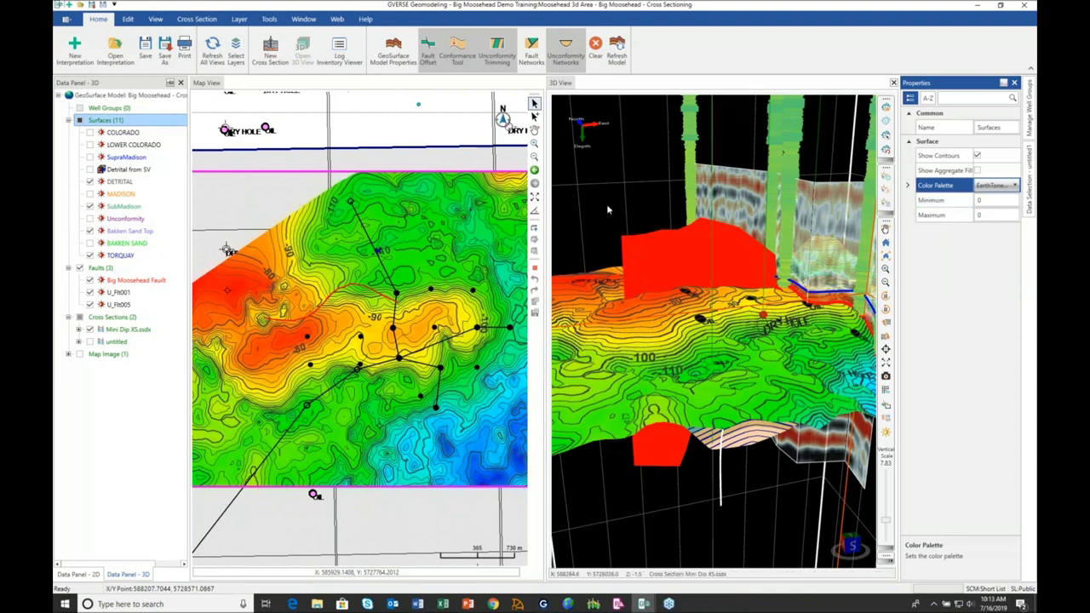
Turn on the aggregate fill for the Surfaces group and close its properties.
{"action": "left_click", "coordinate": [100, 122]}
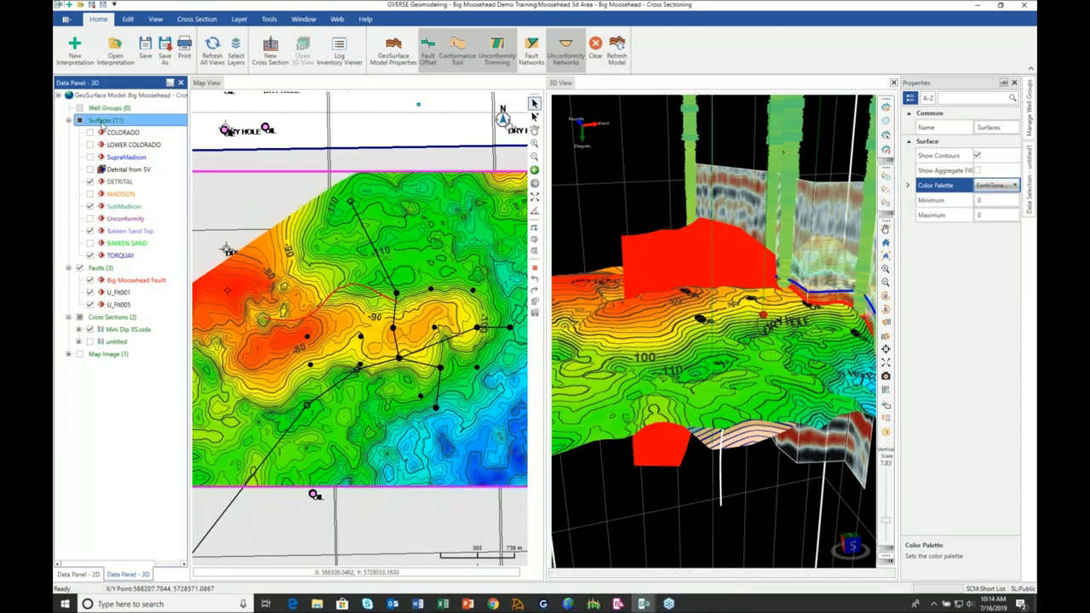
{"action": "left_click", "coordinate": [977, 171]}
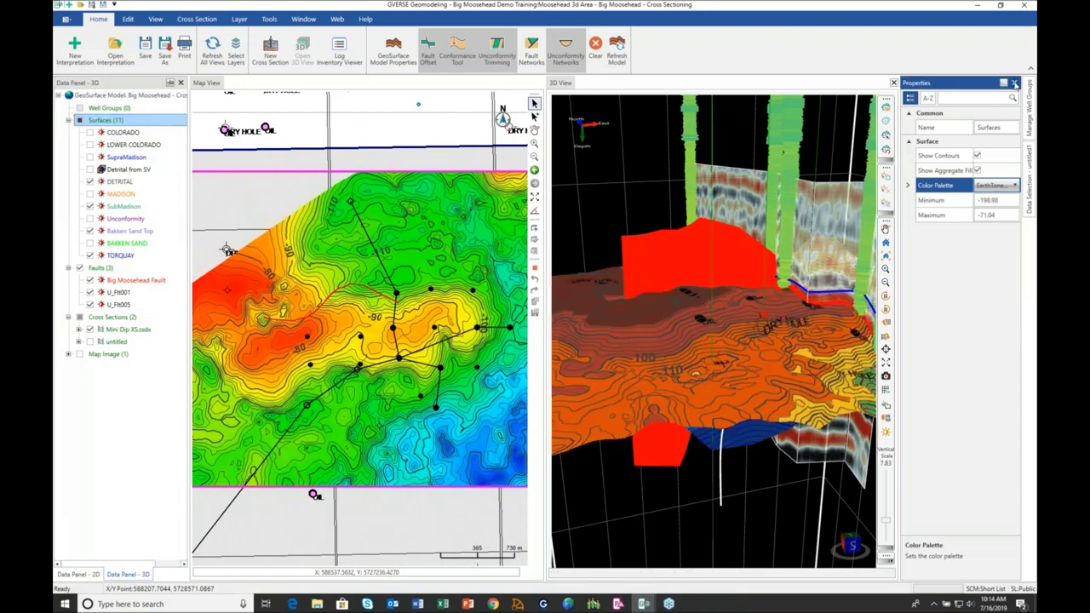
{"action": "left_click", "coordinate": [1014, 83]}
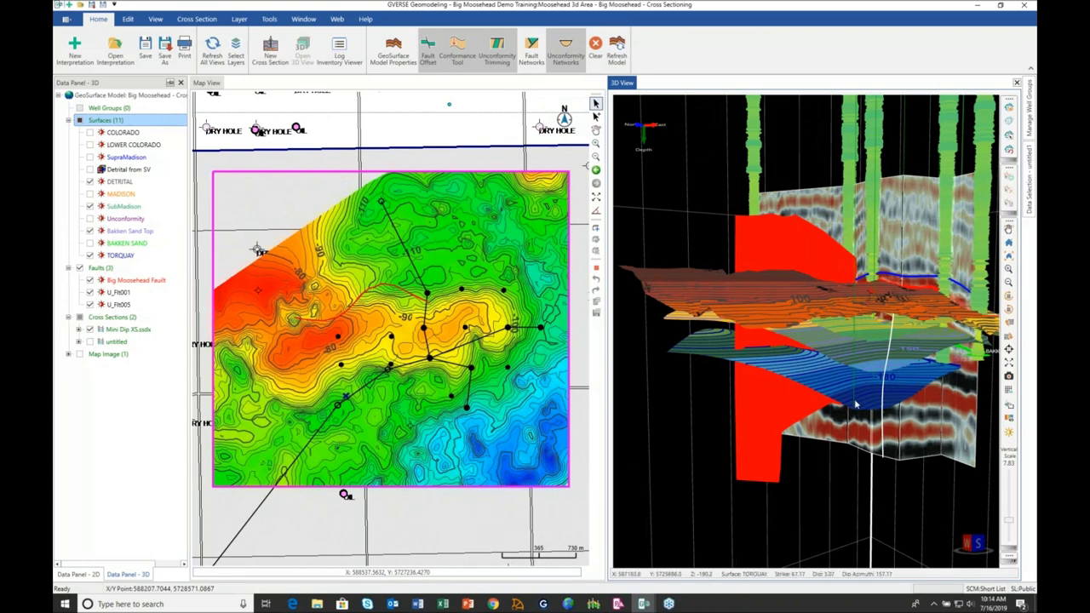
Turn on clipping in the 3D view and examine the surfaces where they meet the Big Moosehead Fault.
{"action": "left_click_drag", "start_coordinate": [858, 405], "coordinate": [879, 402]}
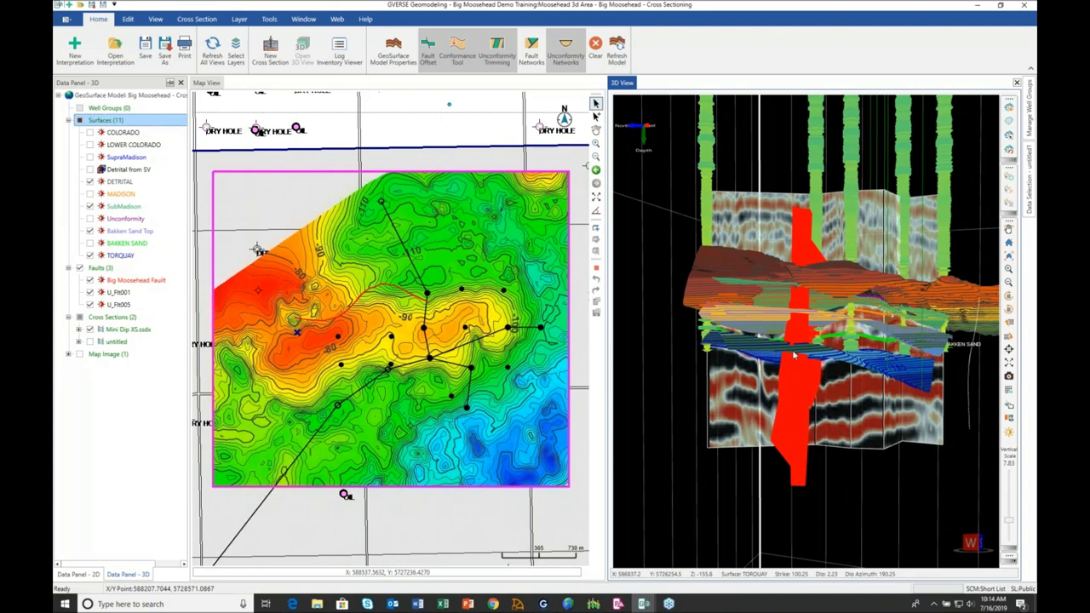
{"action": "left_click_drag", "start_coordinate": [795, 356], "coordinate": [850, 365]}
{"action": "scroll", "coordinate": [850, 365], "scroll_direction": "down", "scroll_amount": 3}
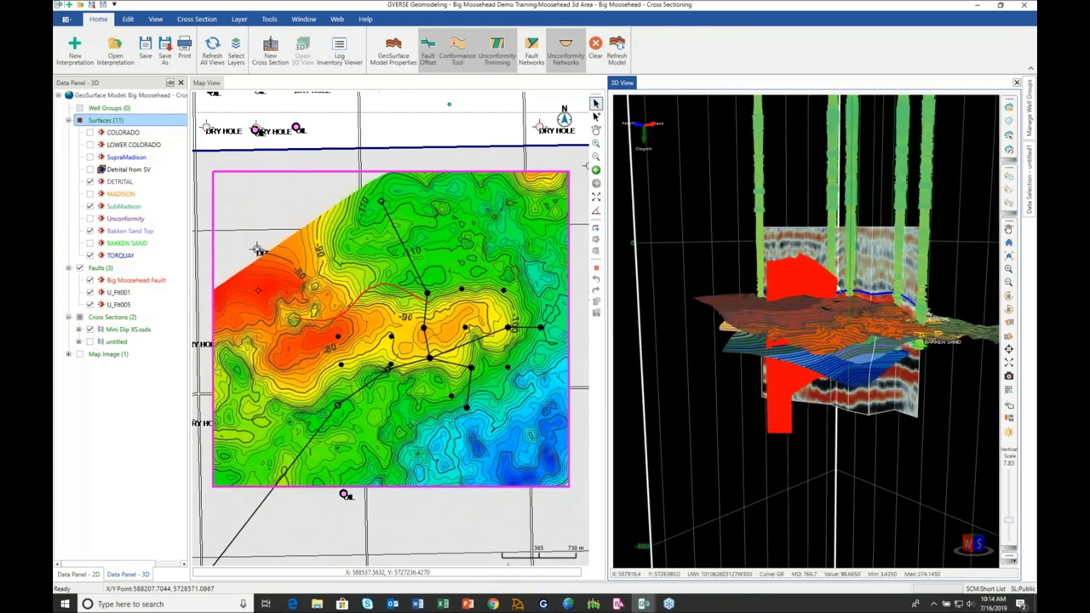
{"action": "left_click", "coordinate": [1009, 109]}
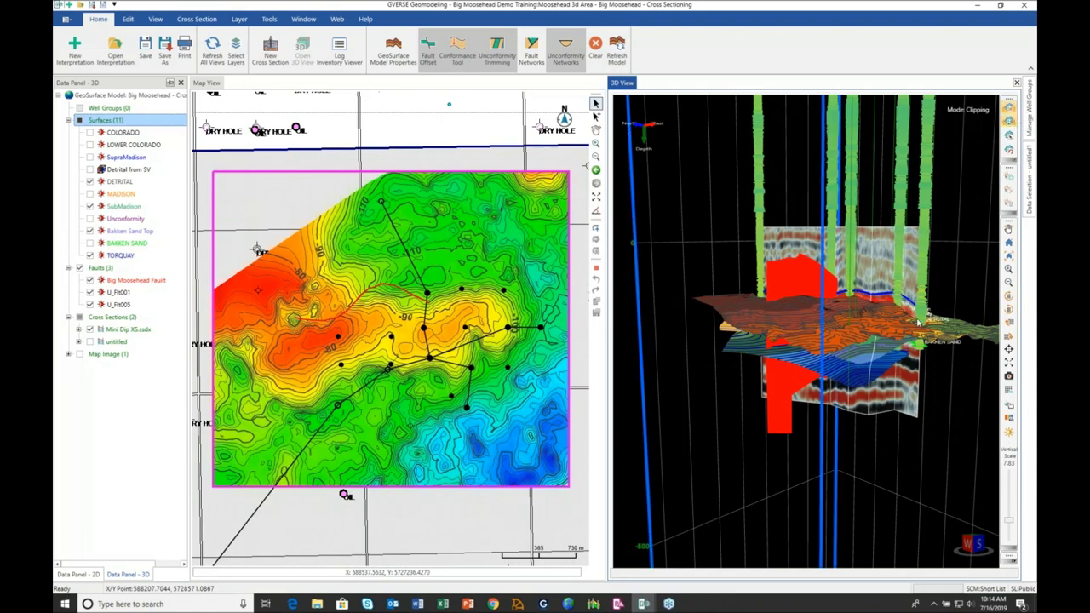
{"action": "left_click_drag", "start_coordinate": [917, 320], "coordinate": [796, 345]}
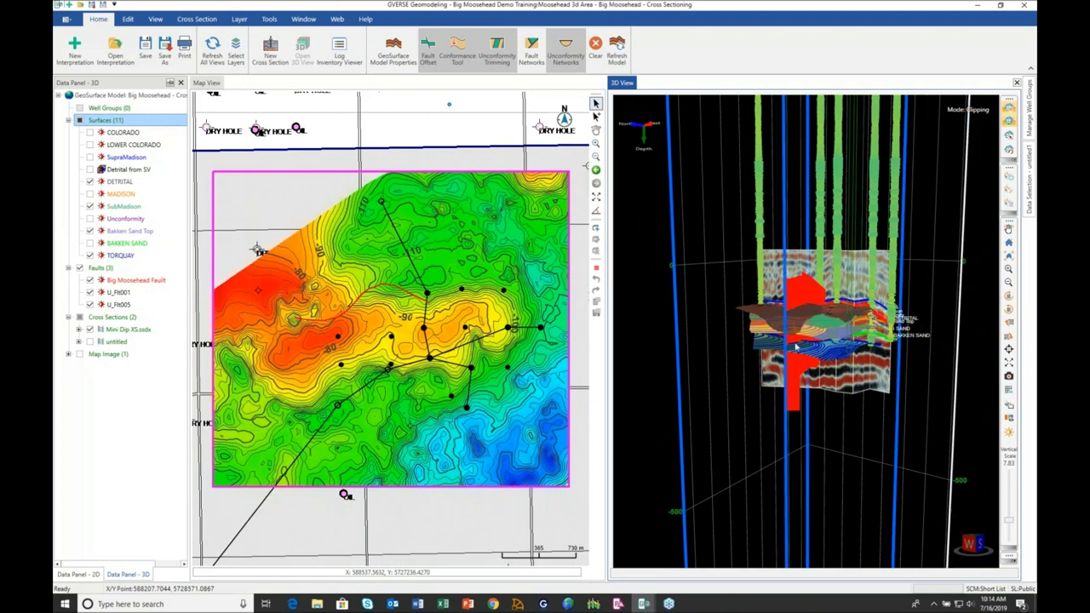
{"action": "scroll", "coordinate": [797, 346], "scroll_direction": "up", "scroll_amount": 2}
{"action": "scroll", "coordinate": [796, 346], "scroll_direction": "up", "scroll_amount": 2}
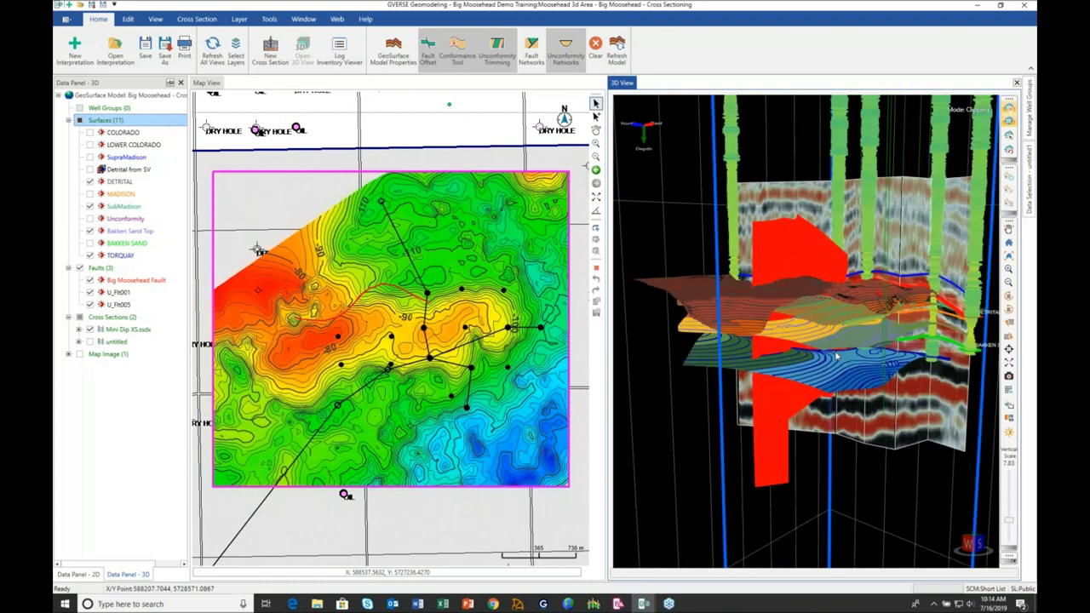
{"action": "left_click_drag", "start_coordinate": [836, 357], "coordinate": [867, 366]}
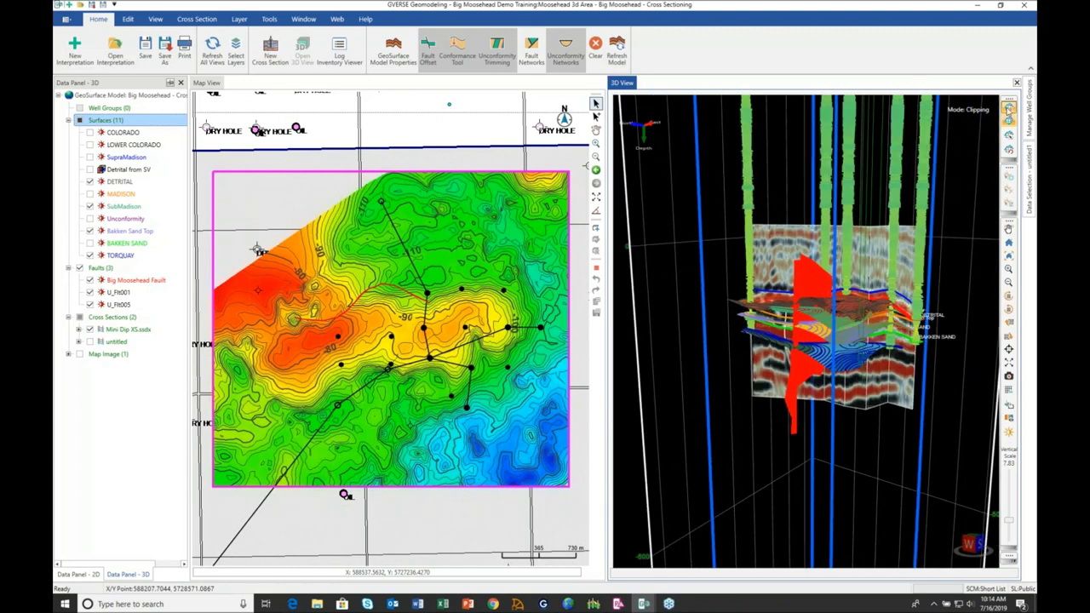
Turn off clipping and examine the unclipped DETRITAL surface and the Big Moosehead Fault from above.
{"action": "left_click", "coordinate": [1009, 107]}
{"action": "left_click", "coordinate": [1009, 106]}
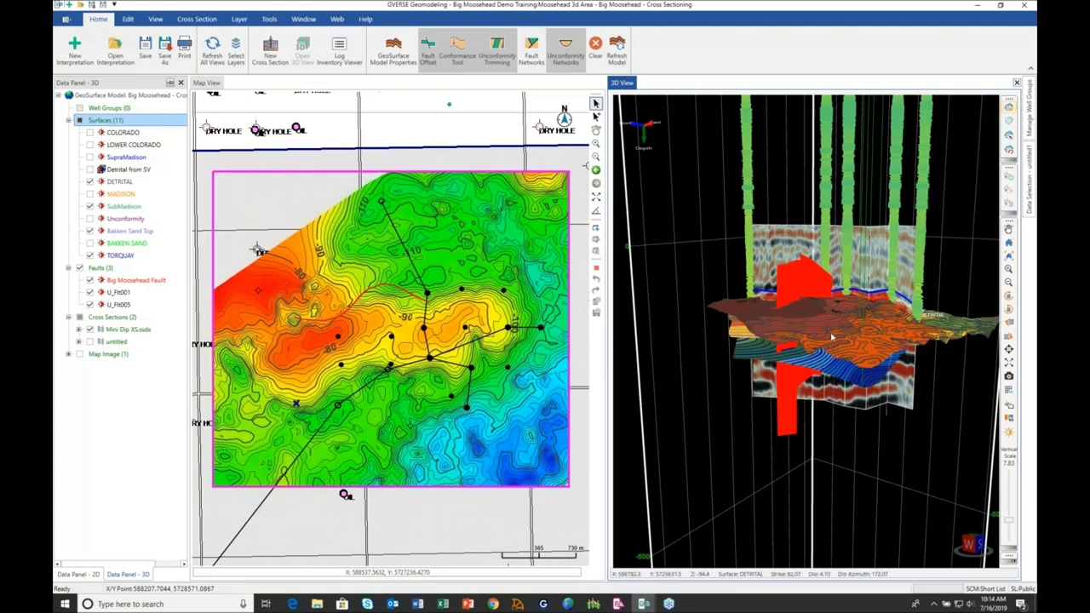
{"action": "middle_click_drag", "start_coordinate": [792, 329], "coordinate": [787, 368]}
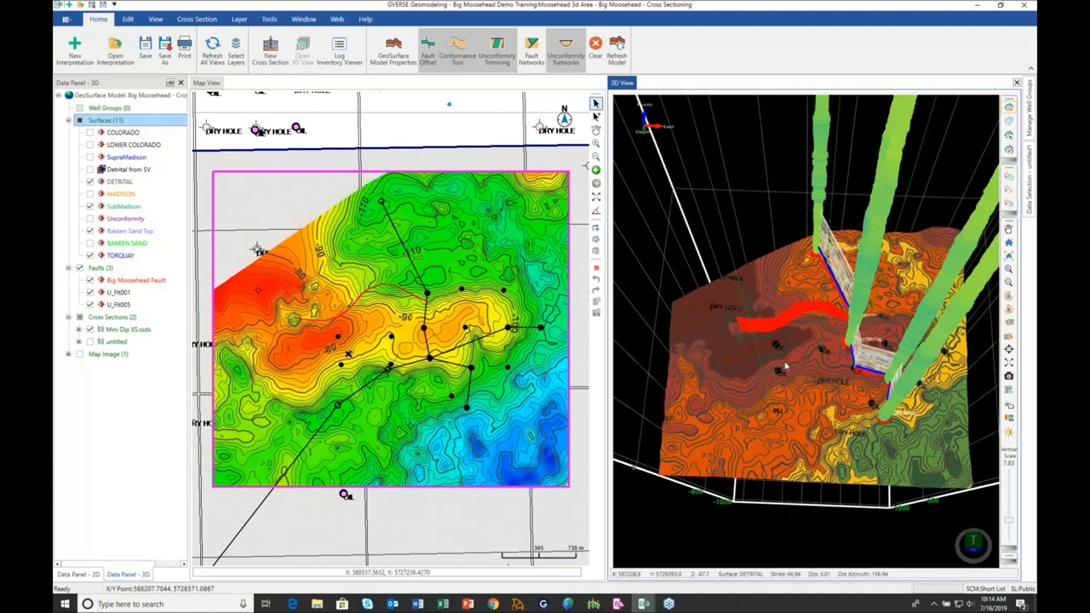
{"action": "scroll", "coordinate": [786, 366], "scroll_direction": "up", "scroll_amount": 2}
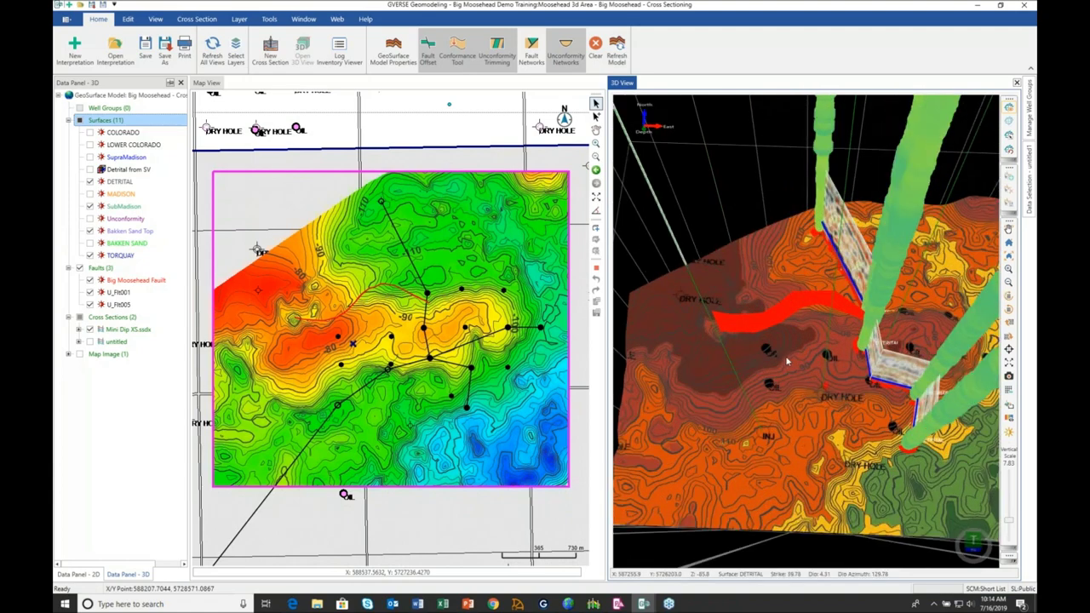